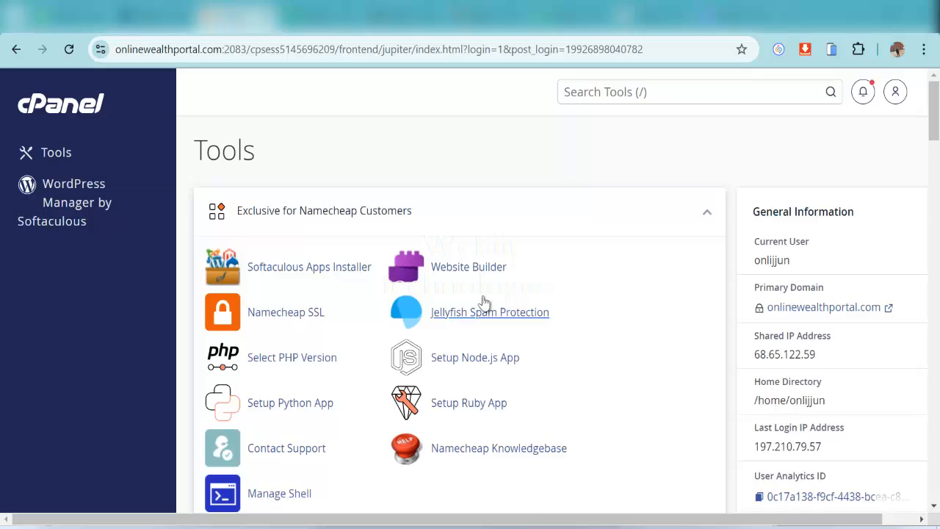
Launch Softaculous Apps Installer from cPanel's Exclusive for Namecheap Customers tools
{"action": "scroll", "coordinate": [353, 265], "scroll_direction": "down", "scroll_amount": 5}
{"action": "scroll", "coordinate": [701, 294], "scroll_direction": "up", "scroll_amount": 5}
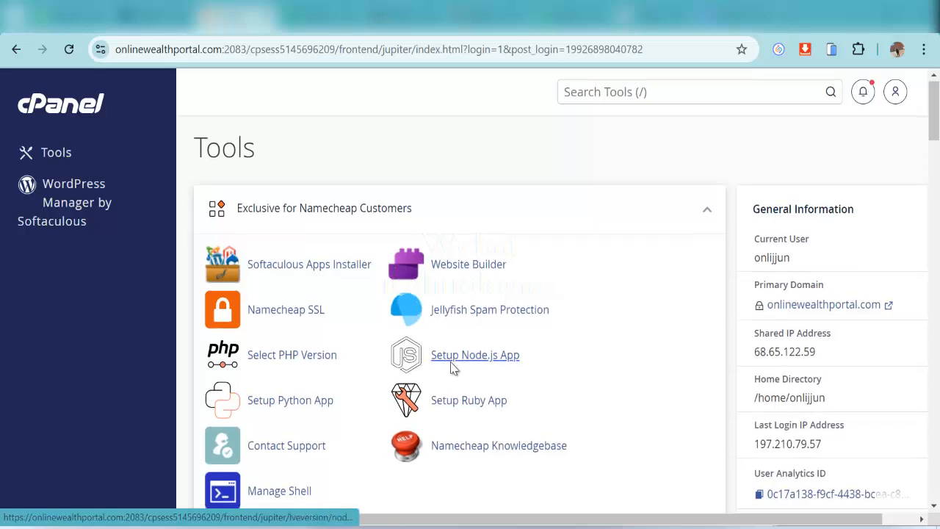
{"action": "scroll", "coordinate": [598, 384], "scroll_direction": "down", "scroll_amount": 2}
{"action": "scroll", "coordinate": [638, 344], "scroll_direction": "up", "scroll_amount": 2}
{"action": "scroll", "coordinate": [638, 334], "scroll_direction": "down", "scroll_amount": 5}
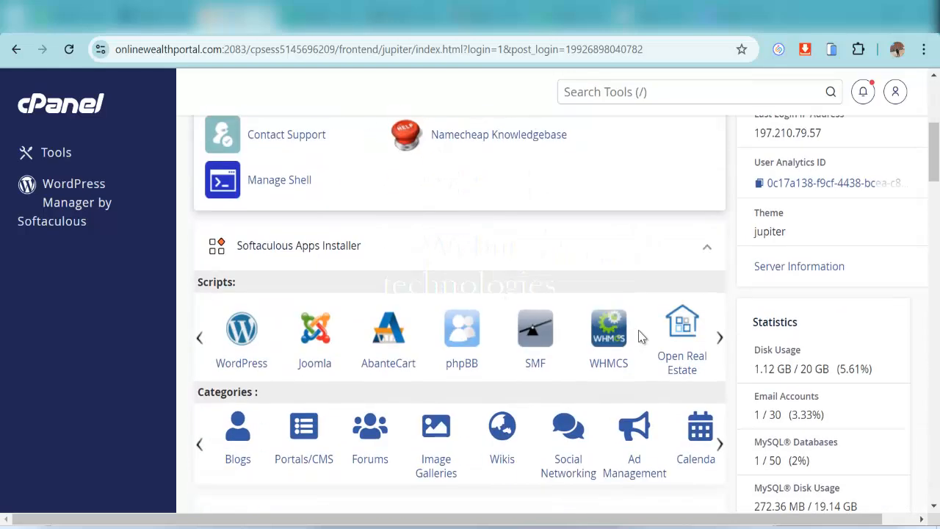
{"action": "scroll", "coordinate": [636, 371], "scroll_direction": "up", "scroll_amount": 2}
{"action": "scroll", "coordinate": [633, 375], "scroll_direction": "up", "scroll_amount": 3}
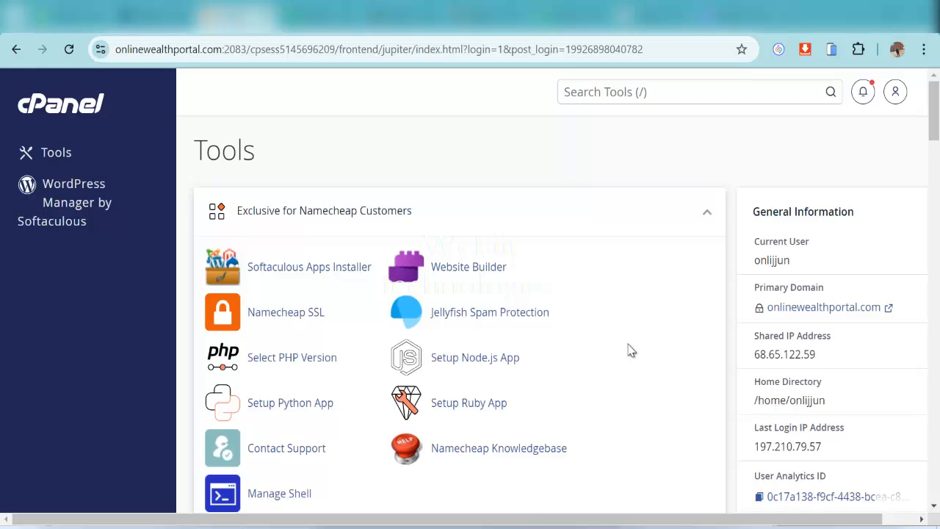
{"action": "scroll", "coordinate": [516, 353], "scroll_direction": "down", "scroll_amount": 2}
{"action": "scroll", "coordinate": [671, 213], "scroll_direction": "up", "scroll_amount": 2}
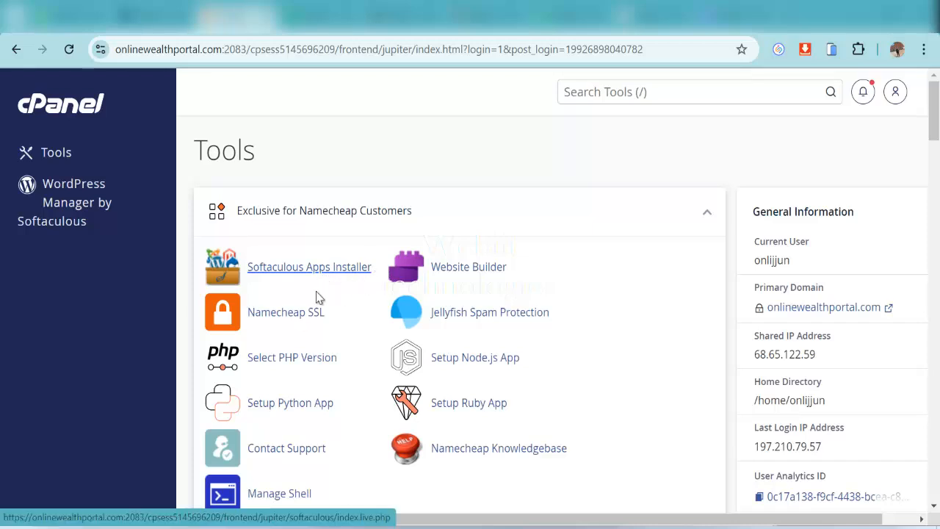
{"action": "key", "text": "slash"}
{"action": "left_click", "coordinate": [325, 269]}
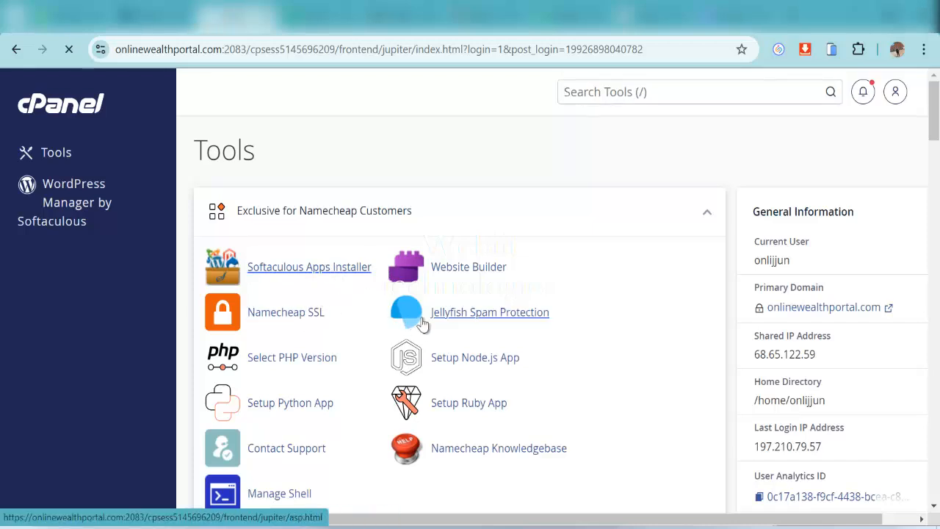
Open the WordPress installation form in Softaculous
{"action": "scroll", "coordinate": [438, 392], "scroll_direction": "down", "scroll_amount": 3}
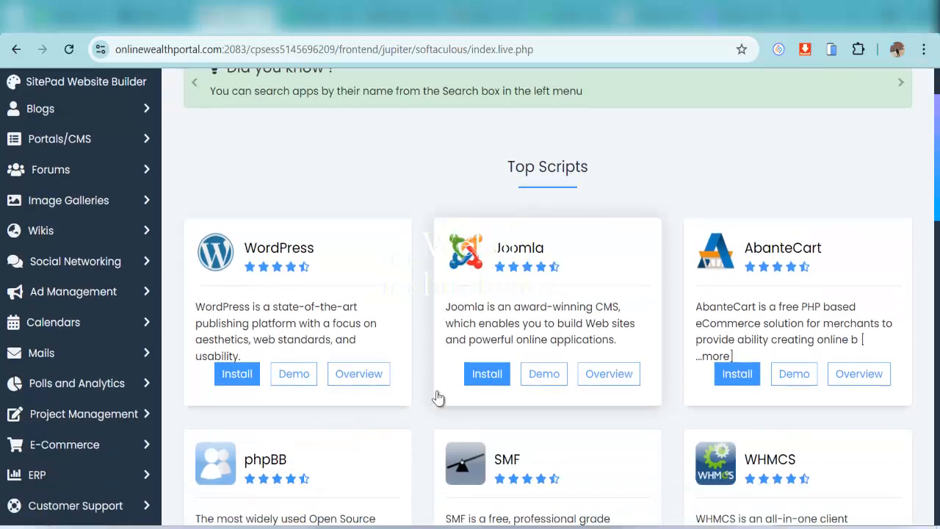
{"action": "scroll", "coordinate": [470, 272], "scroll_direction": "down", "scroll_amount": 1}
{"action": "scroll", "coordinate": [336, 287], "scroll_direction": "up", "scroll_amount": 2}
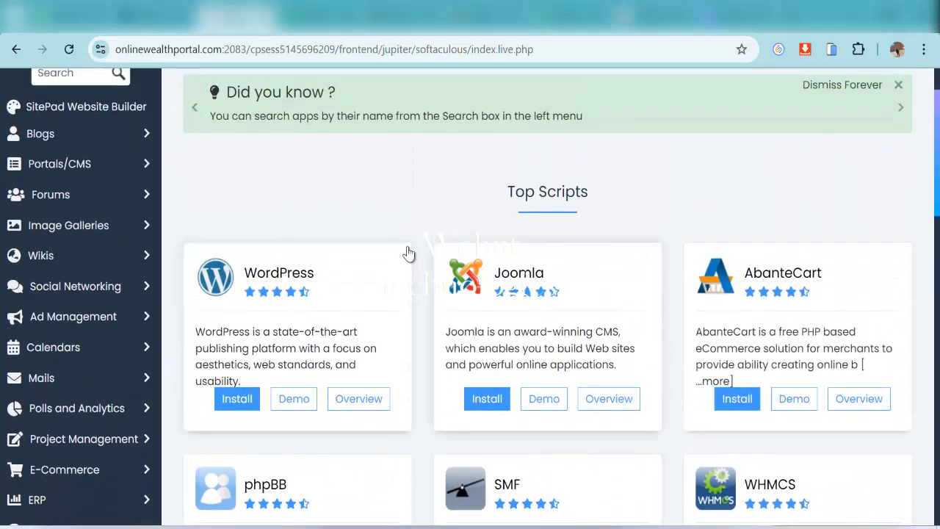
{"action": "scroll", "coordinate": [353, 384], "scroll_direction": "down", "scroll_amount": 3}
{"action": "scroll", "coordinate": [422, 368], "scroll_direction": "up", "scroll_amount": 2}
{"action": "scroll", "coordinate": [833, 330], "scroll_direction": "down", "scroll_amount": 9}
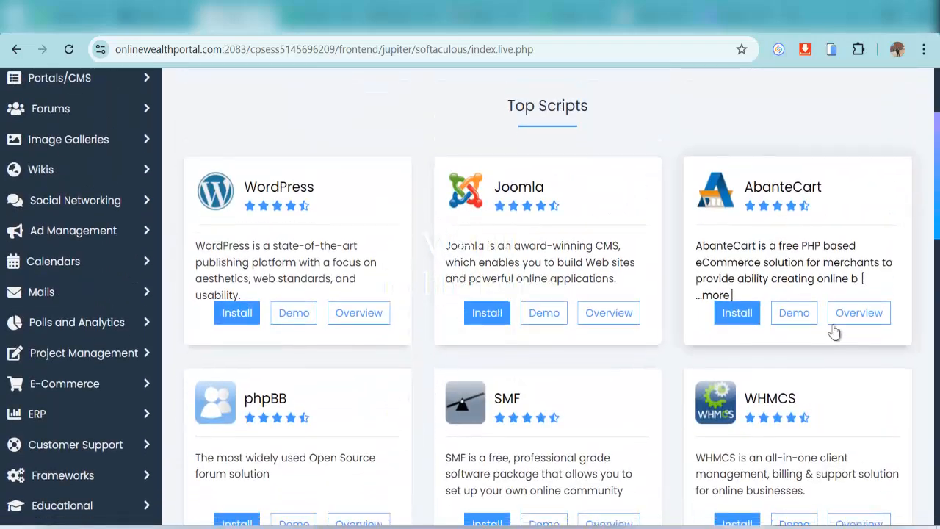
{"action": "scroll", "coordinate": [820, 406], "scroll_direction": "down", "scroll_amount": 5}
{"action": "scroll", "coordinate": [762, 384], "scroll_direction": "up", "scroll_amount": 11}
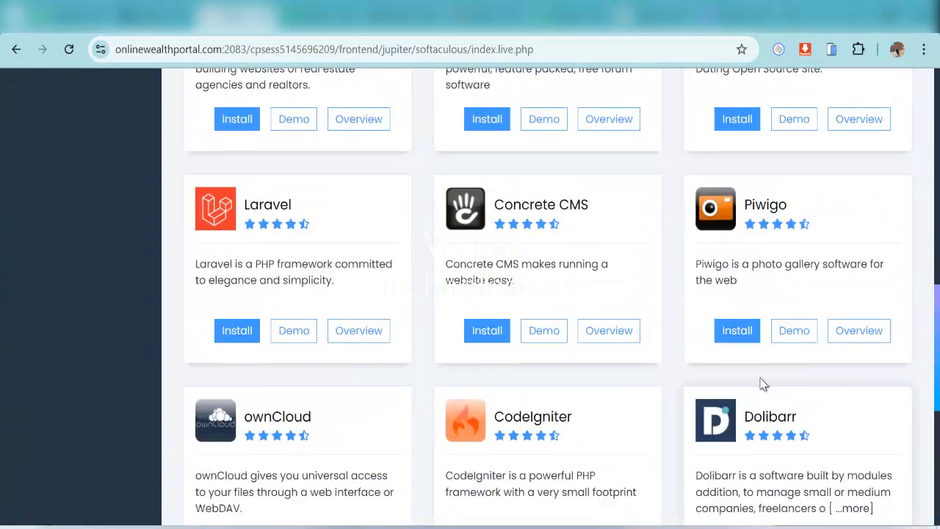
{"action": "scroll", "coordinate": [379, 303], "scroll_direction": "up", "scroll_amount": 3}
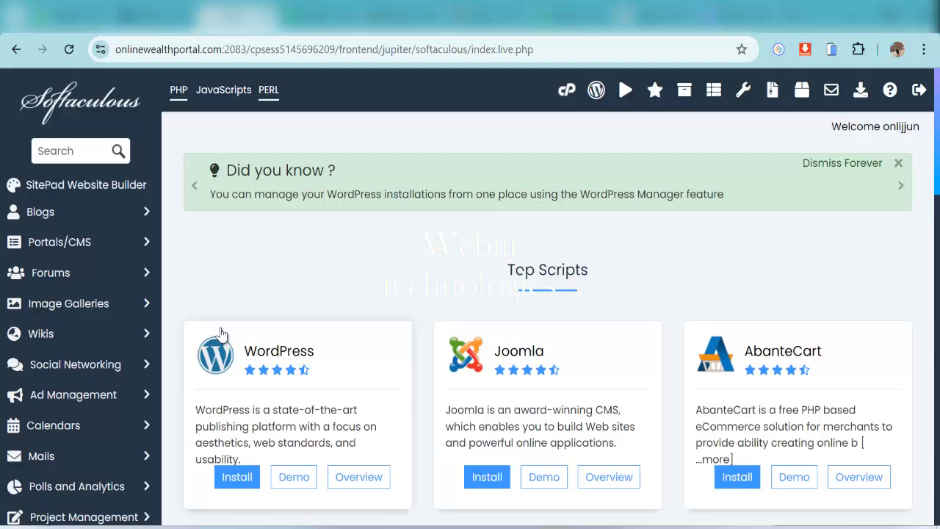
{"action": "left_click", "coordinate": [240, 477]}
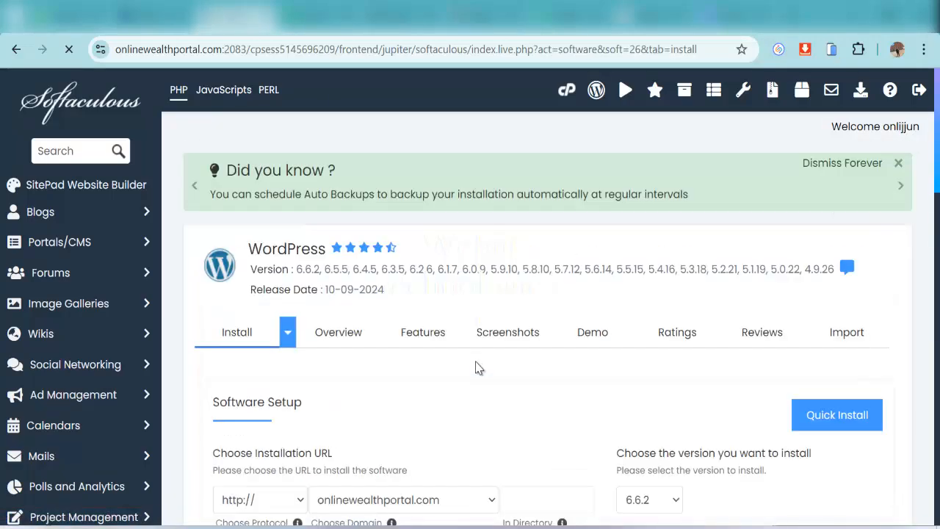
Install WordPress on onlinewealthportal.com with the default site settings
{"action": "scroll", "coordinate": [476, 373], "scroll_direction": "down", "scroll_amount": 4}
{"action": "scroll", "coordinate": [474, 377], "scroll_direction": "down", "scroll_amount": 1}
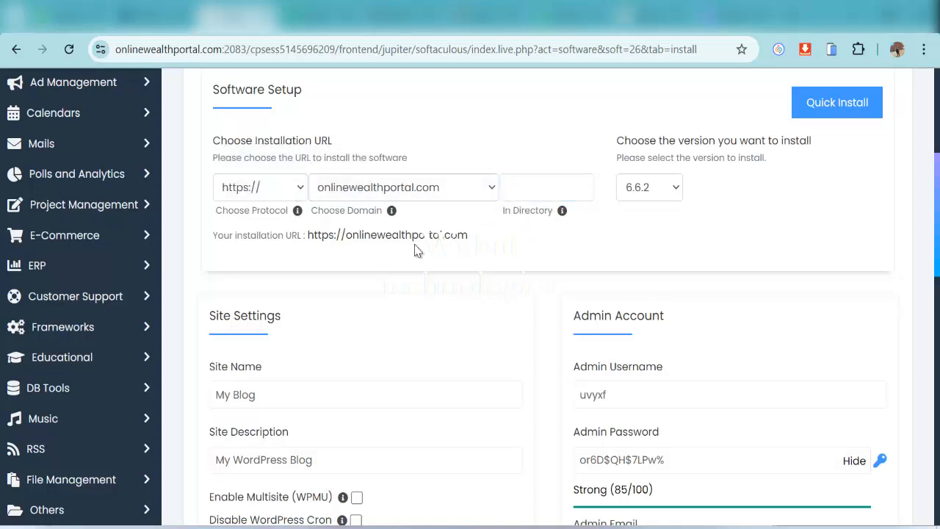
{"action": "scroll", "coordinate": [287, 348], "scroll_direction": "down", "scroll_amount": 1}
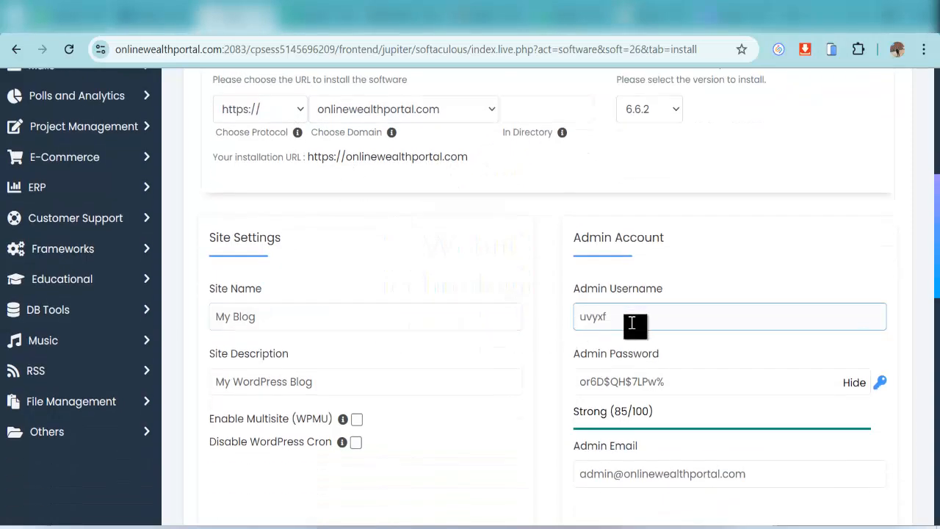
{"action": "scroll", "coordinate": [617, 317], "scroll_direction": "down", "scroll_amount": 1}
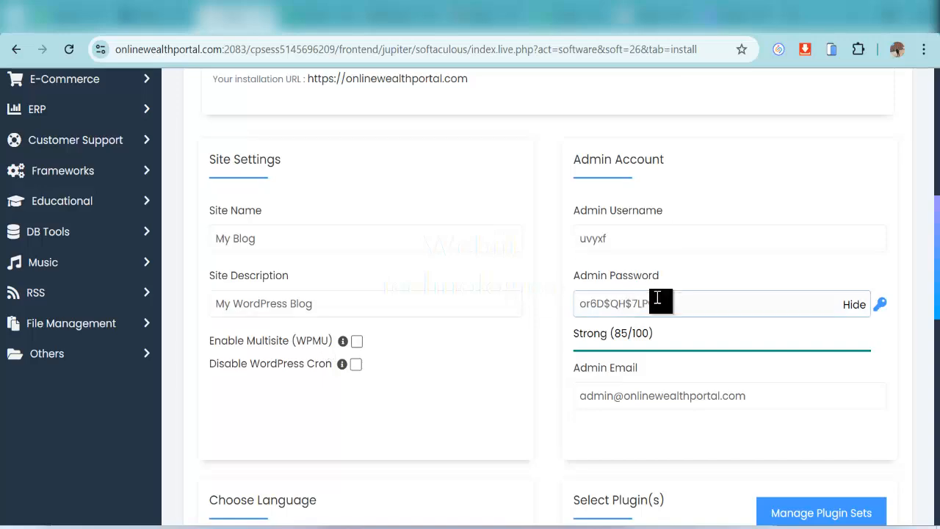
{"action": "scroll", "coordinate": [654, 311], "scroll_direction": "down", "scroll_amount": 4}
{"action": "scroll", "coordinate": [649, 314], "scroll_direction": "down", "scroll_amount": 6}
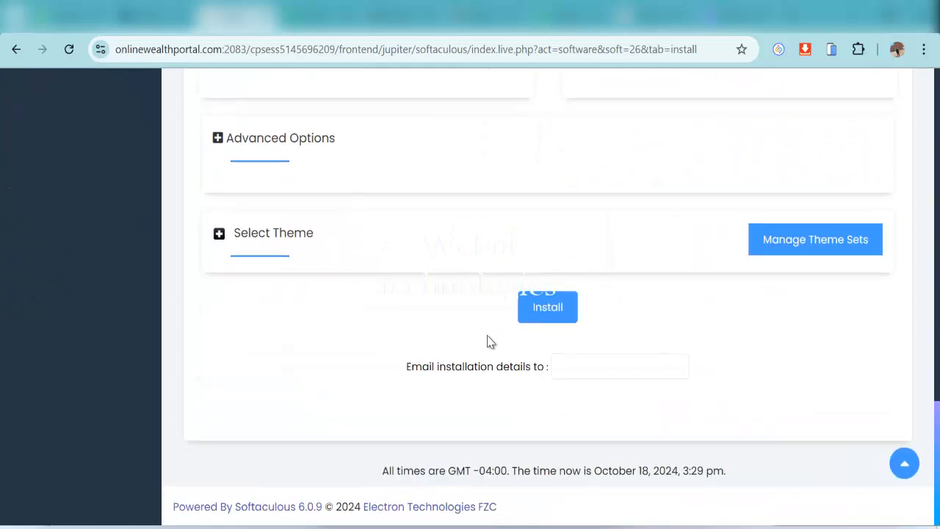
{"action": "scroll", "coordinate": [514, 353], "scroll_direction": "up", "scroll_amount": 1}
{"action": "left_click", "coordinate": [565, 384]}
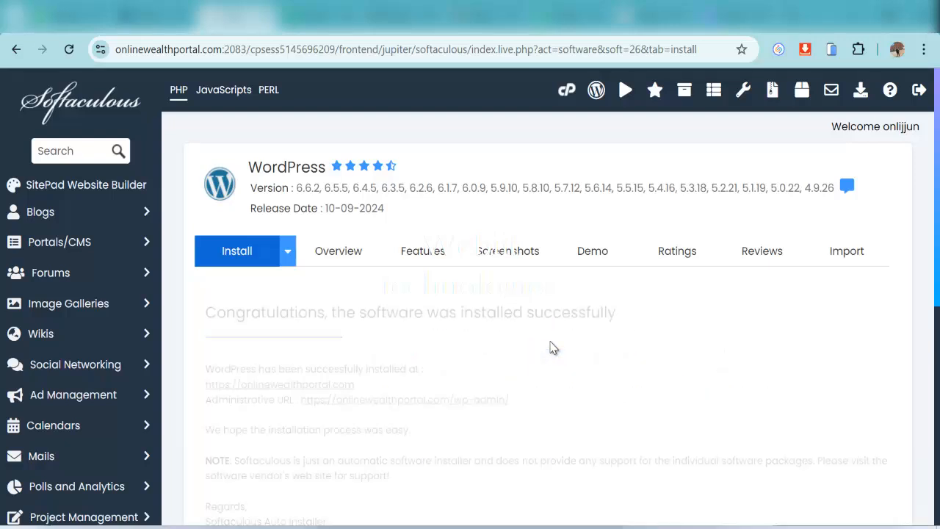
Enter the new site's wp-admin through the Administrative URL and exit the Namecheap launcher
{"action": "left_click", "coordinate": [448, 399]}
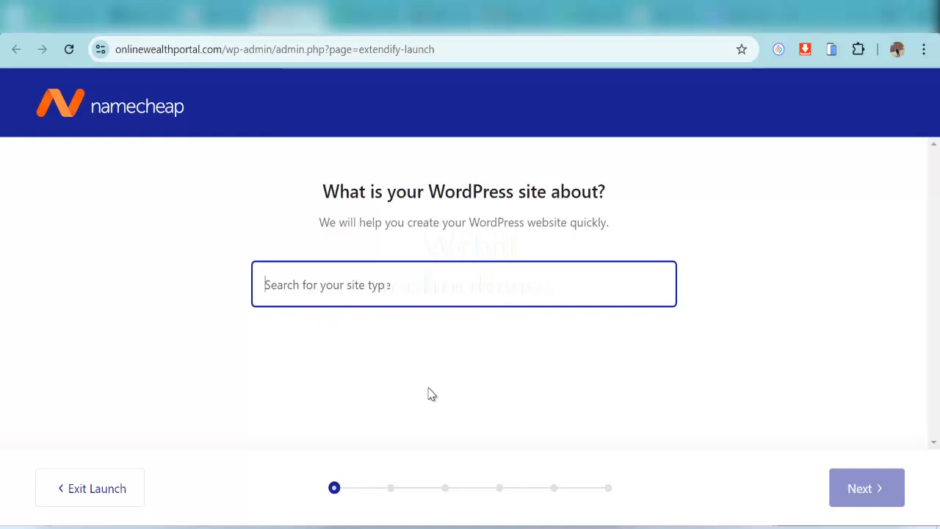
{"action": "left_click", "coordinate": [116, 490]}
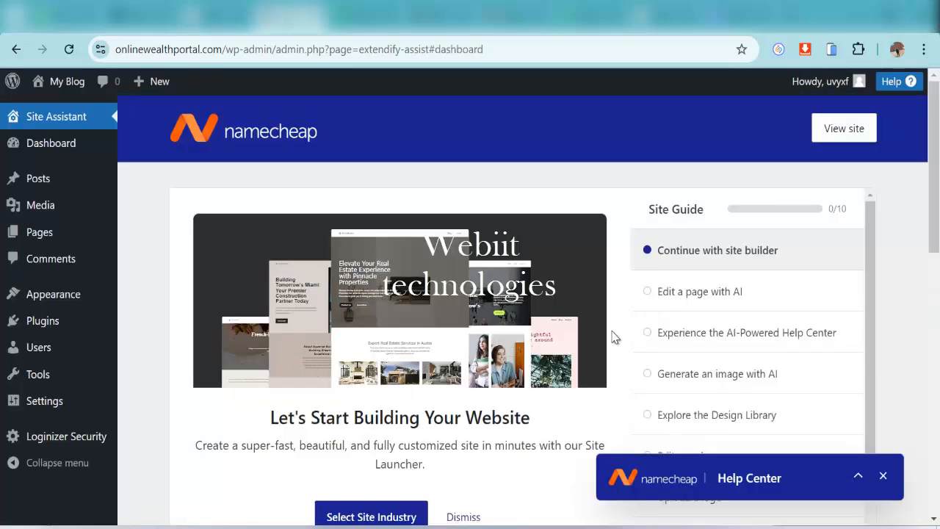
Close the Help Center popup and dismiss the site builder, AI writing assistant and AI Help Center steps
{"action": "left_click", "coordinate": [882, 476]}
{"action": "scroll", "coordinate": [515, 379], "scroll_direction": "down", "scroll_amount": 2}
{"action": "scroll", "coordinate": [600, 351], "scroll_direction": "up", "scroll_amount": 2}
{"action": "scroll", "coordinate": [636, 328], "scroll_direction": "down", "scroll_amount": 2}
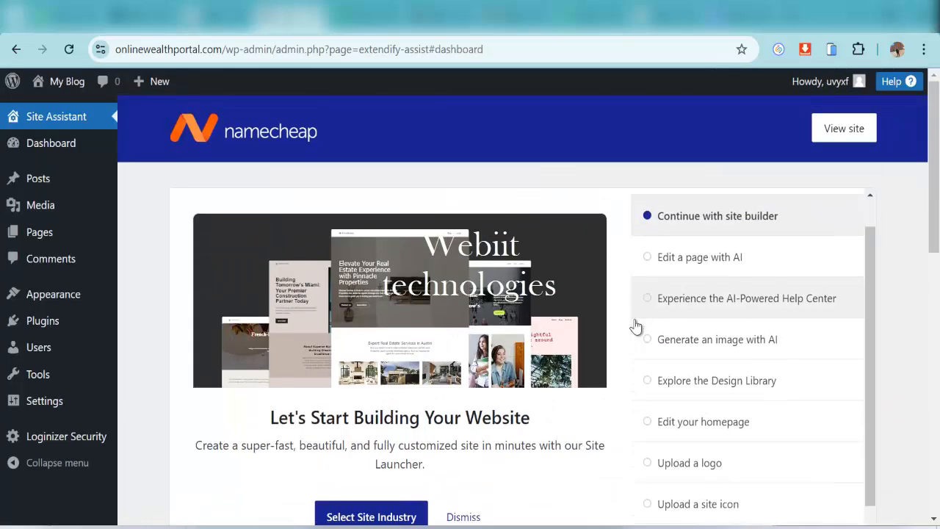
{"action": "scroll", "coordinate": [454, 404], "scroll_direction": "down", "scroll_amount": 2}
{"action": "left_click", "coordinate": [468, 362]}
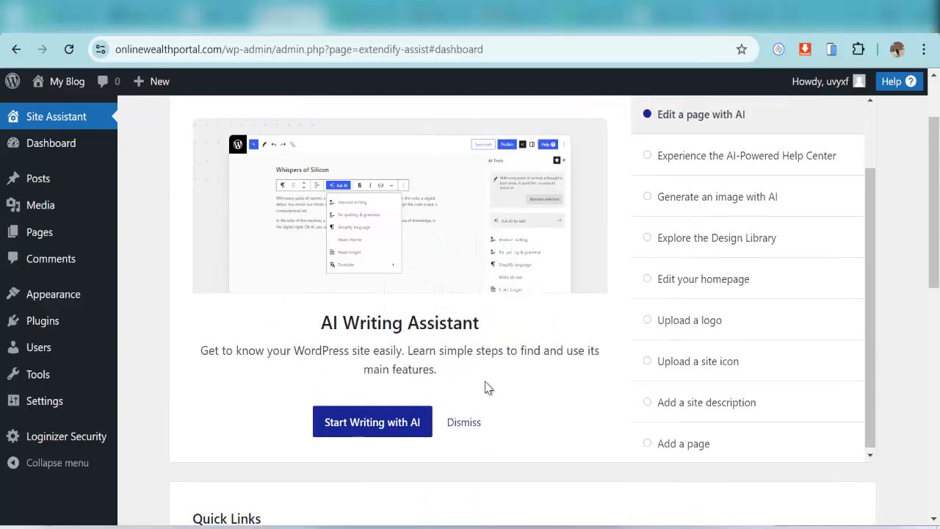
{"action": "left_click", "coordinate": [462, 428]}
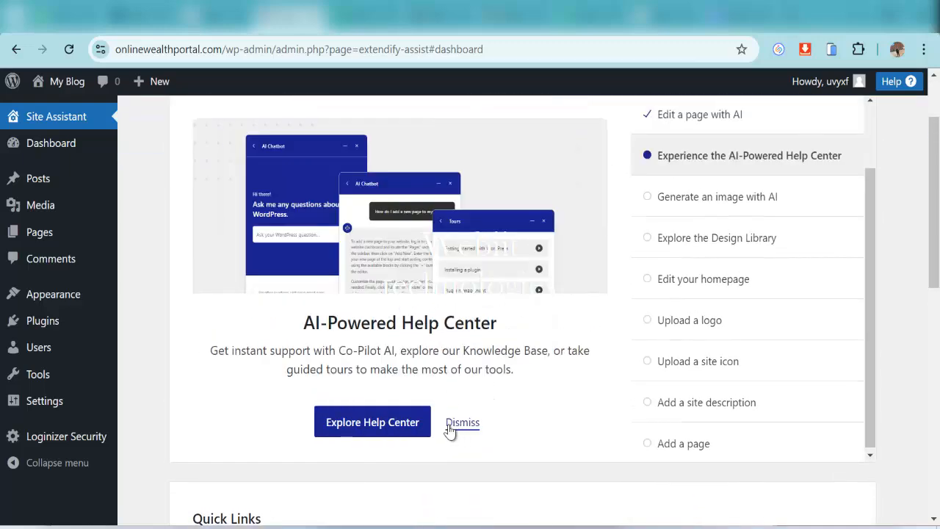
{"action": "left_click", "coordinate": [460, 426]}
Dismiss the image generator, design library, homepage, logo, site icon, description and add-a-page steps
{"action": "scroll", "coordinate": [433, 411], "scroll_direction": "up", "scroll_amount": 2}
{"action": "scroll", "coordinate": [455, 390], "scroll_direction": "down", "scroll_amount": 2}
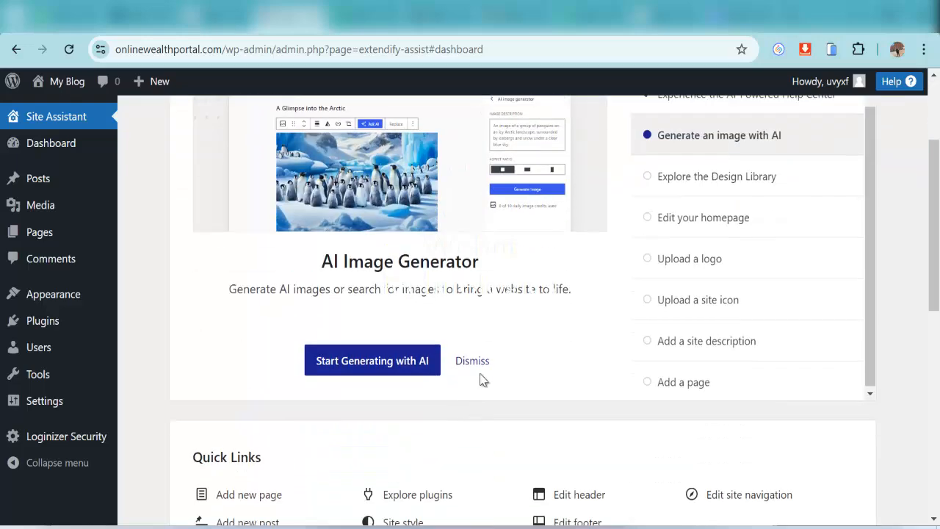
{"action": "left_click", "coordinate": [471, 360]}
{"action": "left_click", "coordinate": [465, 360]}
{"action": "scroll", "coordinate": [372, 379], "scroll_direction": "up", "scroll_amount": 2}
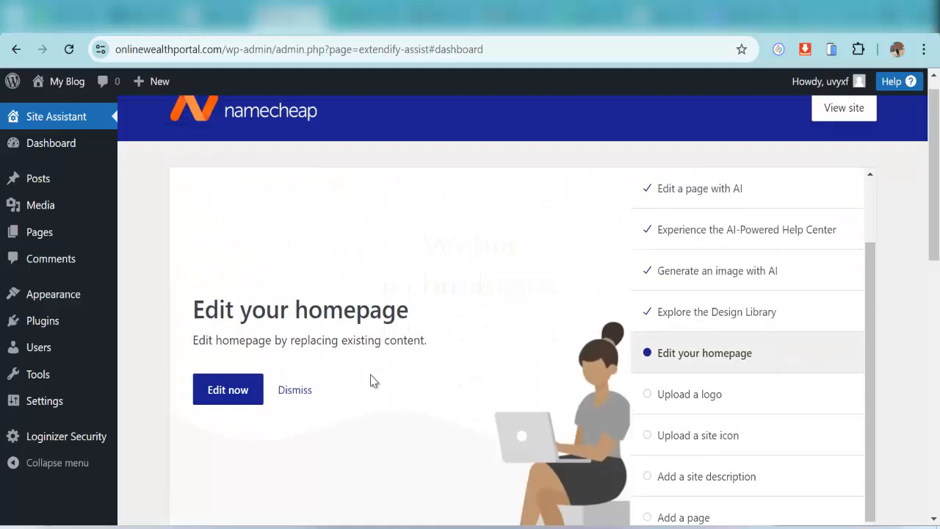
{"action": "left_click", "coordinate": [301, 413]}
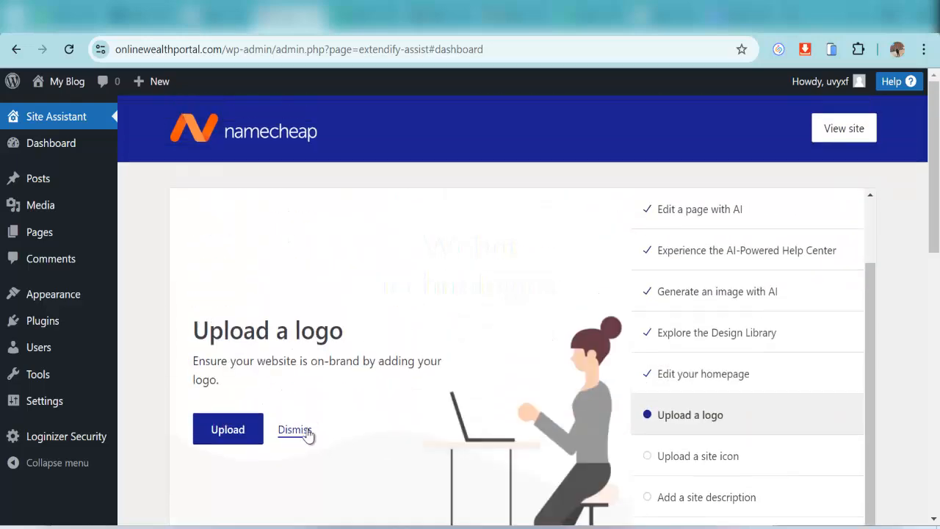
{"action": "left_click", "coordinate": [308, 432]}
{"action": "left_click", "coordinate": [310, 433]}
{"action": "left_click", "coordinate": [297, 411]}
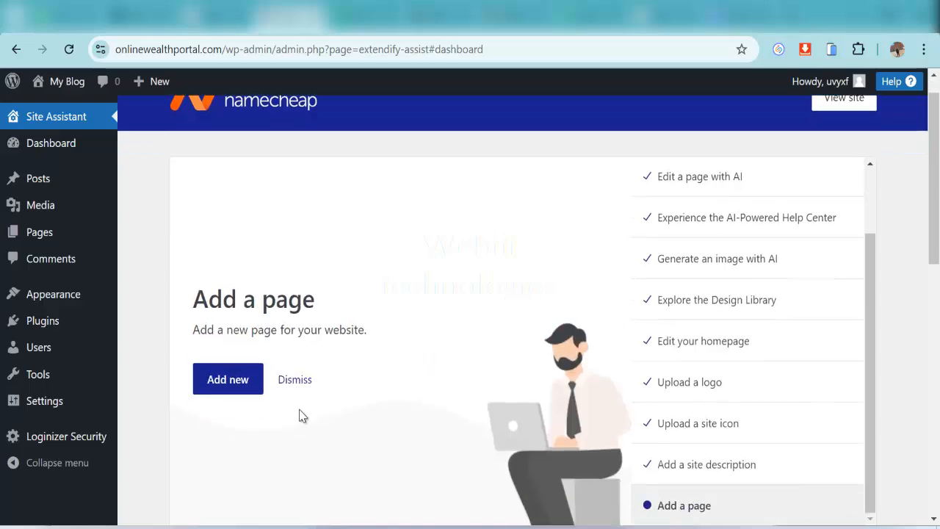
{"action": "left_click", "coordinate": [301, 382]}
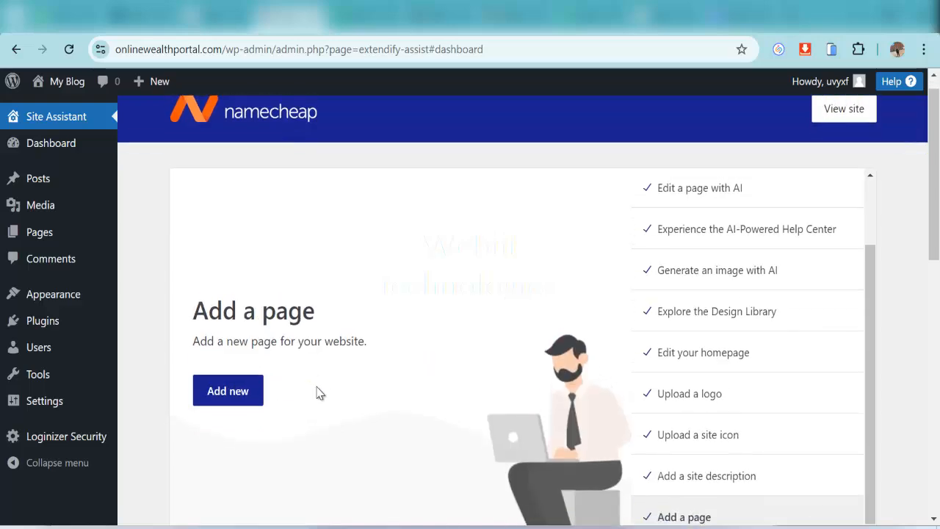
{"action": "scroll", "coordinate": [487, 336], "scroll_direction": "down", "scroll_amount": 4}
{"action": "scroll", "coordinate": [424, 365], "scroll_direction": "down", "scroll_amount": 5}
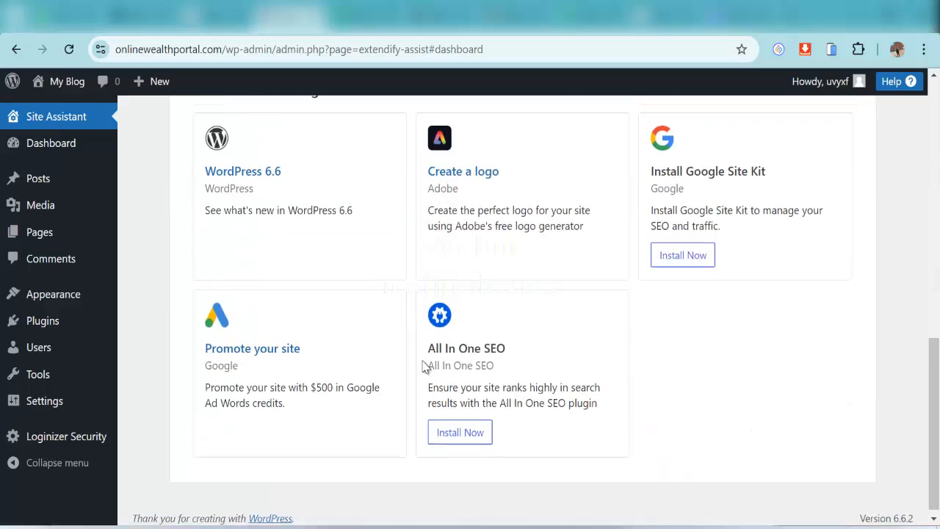
{"action": "scroll", "coordinate": [423, 363], "scroll_direction": "up", "scroll_amount": 15}
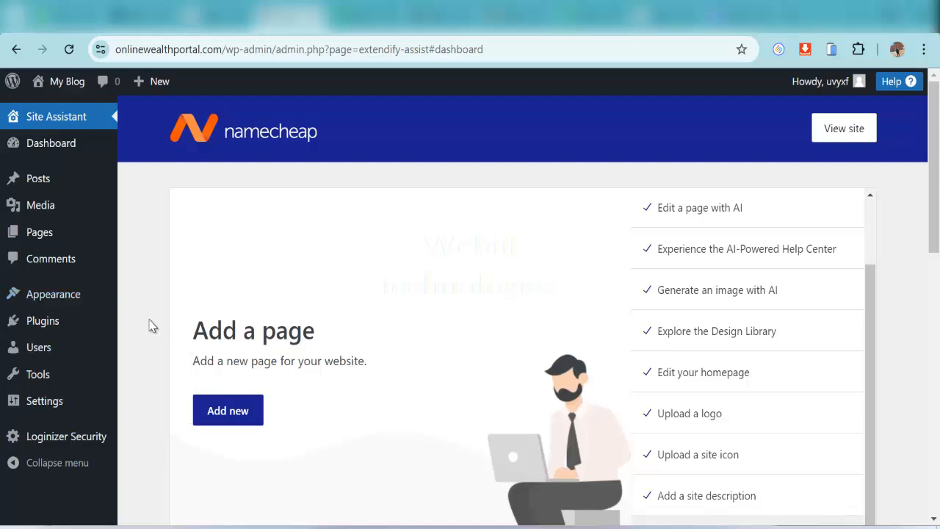
{"action": "mouse_move", "coordinate": [103, 325]}
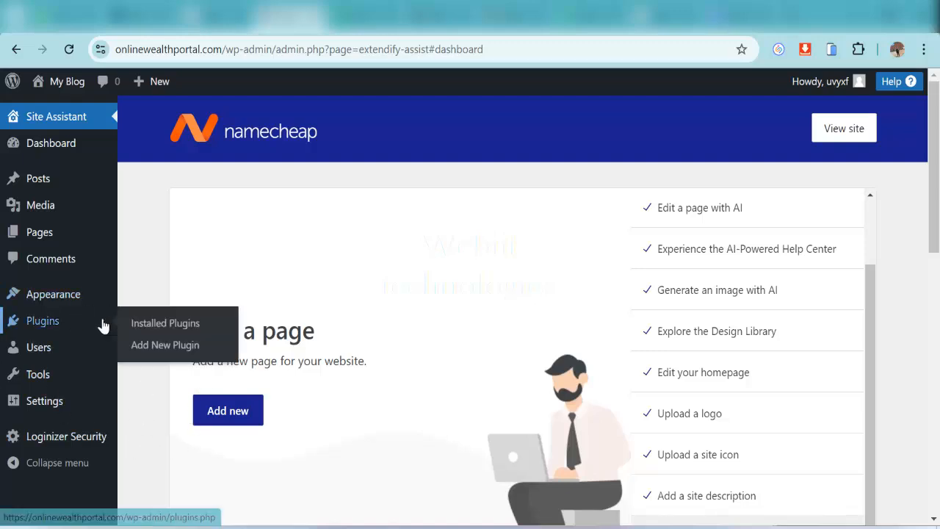
Search the installed plugins list for 'wp migrate'
{"action": "left_click", "coordinate": [162, 331]}
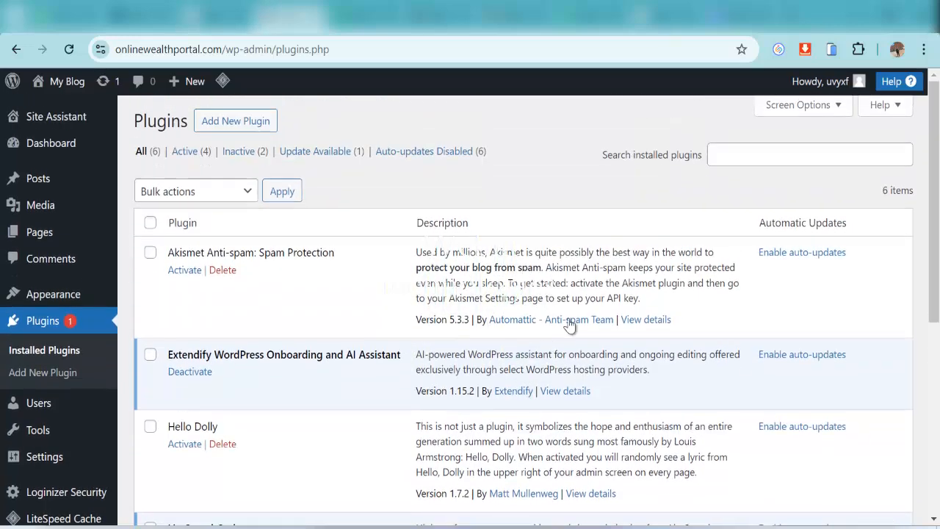
{"action": "left_click", "coordinate": [732, 162]}
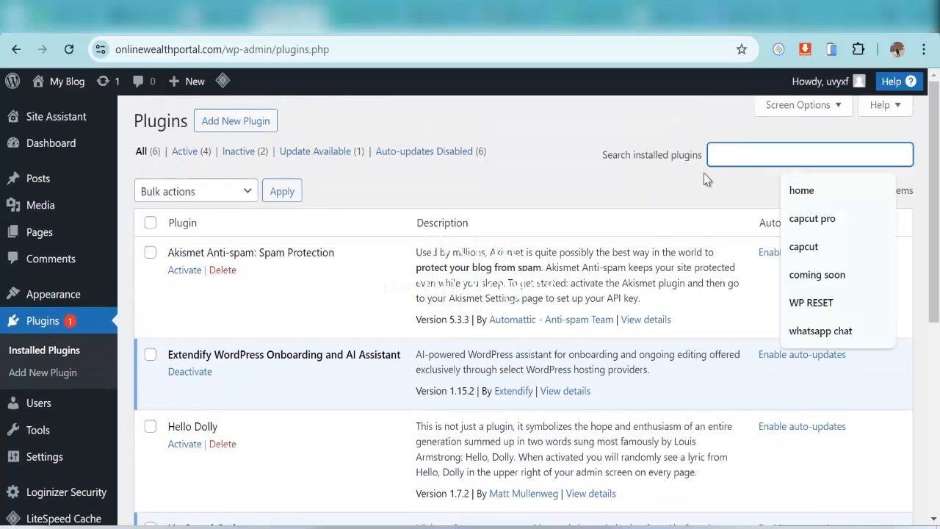
{"action": "type", "text": "wp "}
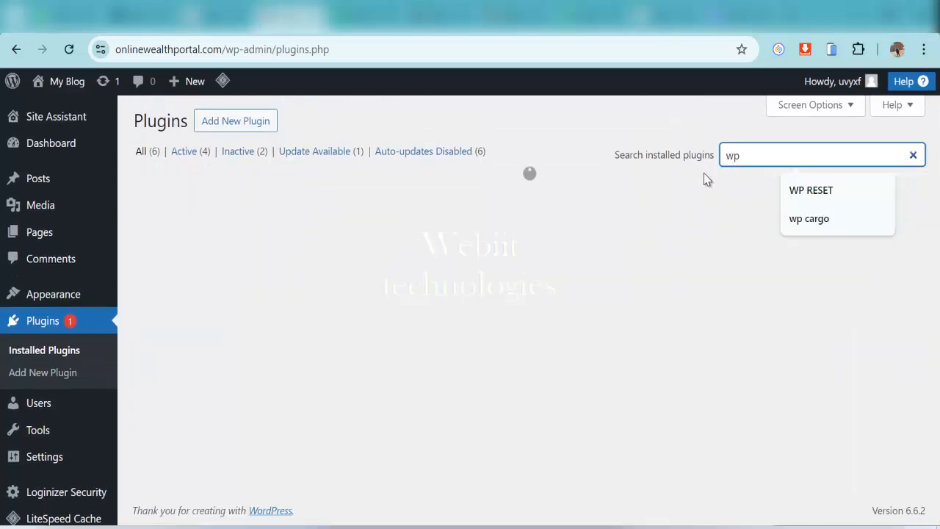
{"action": "type", "text": "migrate"}
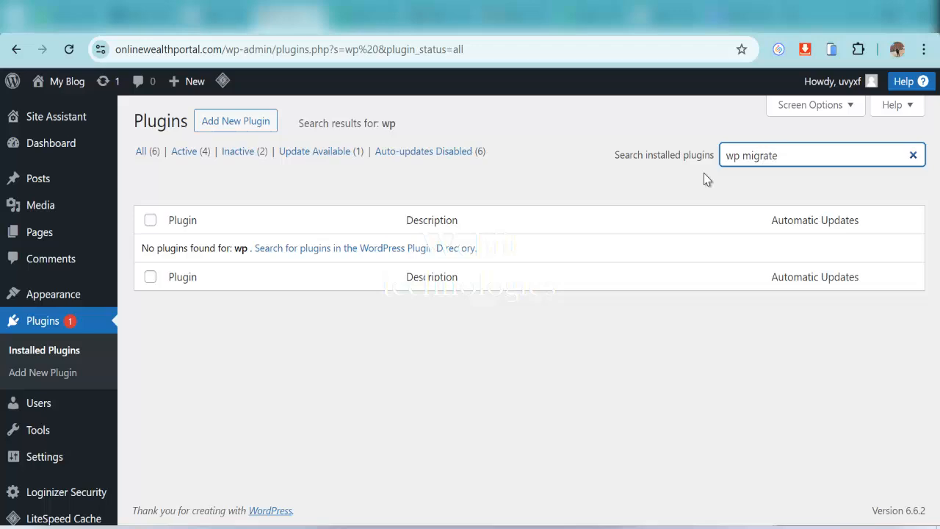
Find All-in-One WP Migration in the plugin directory with 'wp migr', then install and activate it
{"action": "left_click", "coordinate": [252, 122]}
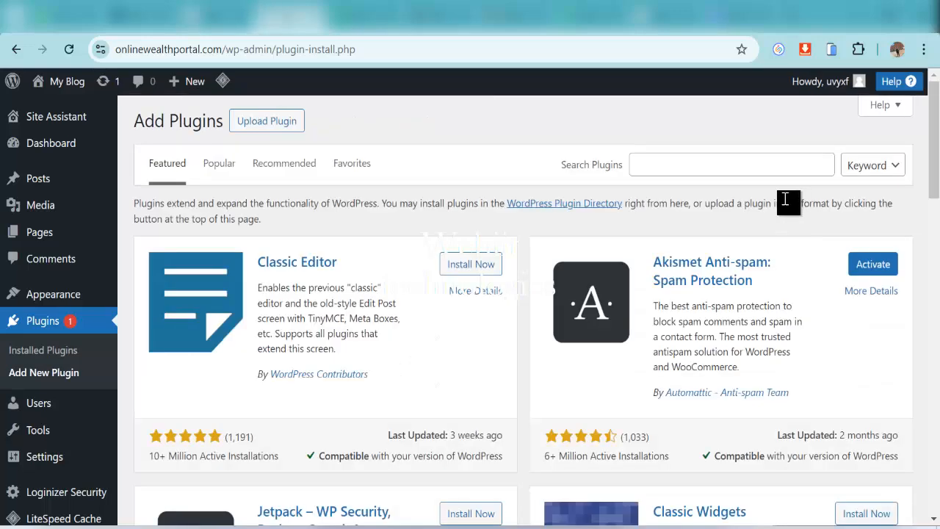
{"action": "left_click", "coordinate": [762, 167]}
{"action": "type", "text": "wp migrate"}
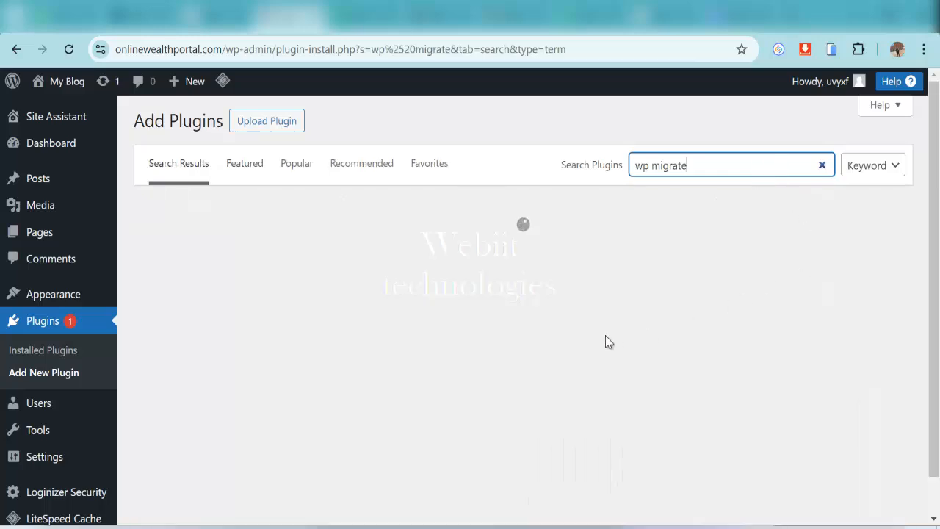
{"action": "scroll", "coordinate": [676, 372], "scroll_direction": "down", "scroll_amount": 3}
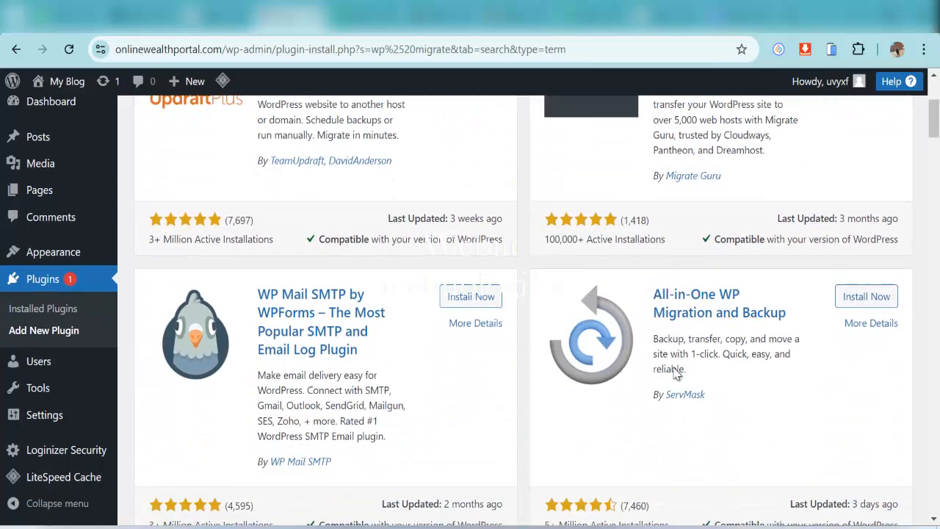
{"action": "left_click", "coordinate": [858, 290]}
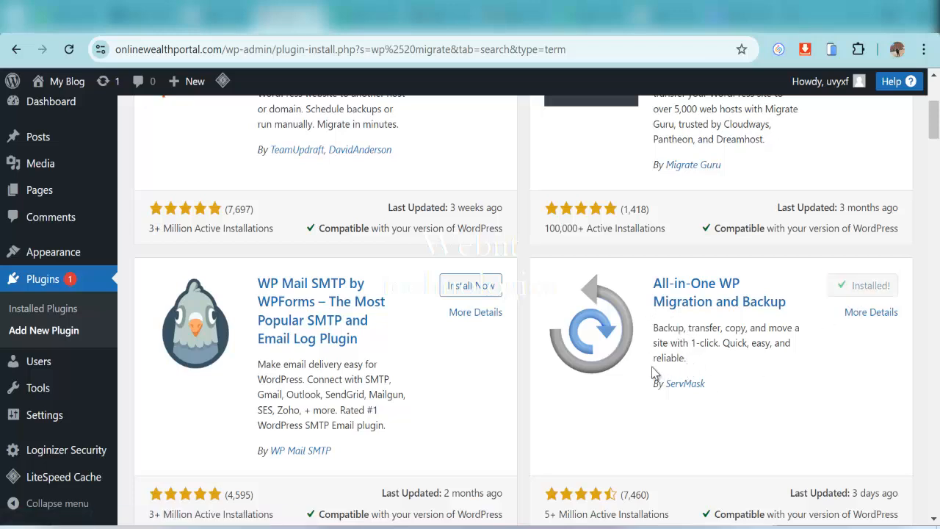
{"action": "left_click", "coordinate": [858, 295]}
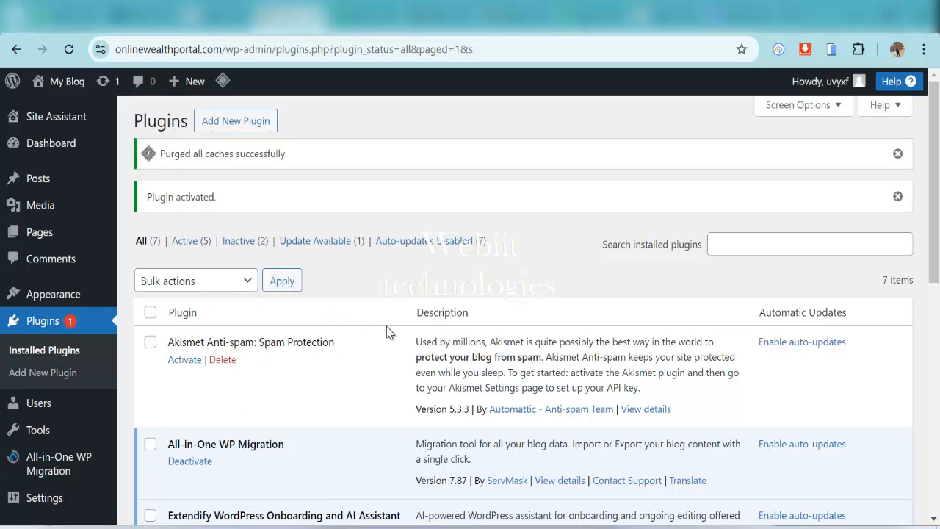
{"action": "scroll", "coordinate": [319, 382], "scroll_direction": "down", "scroll_amount": 1}
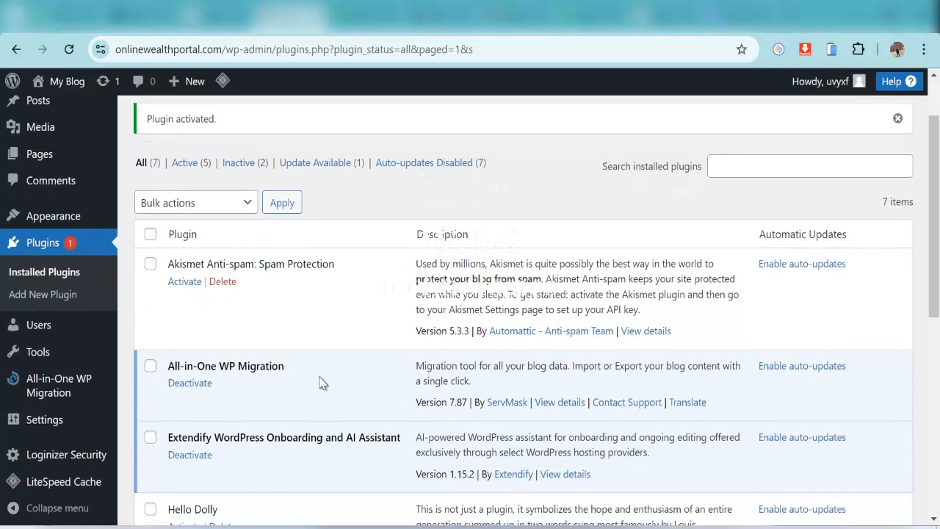
{"action": "scroll", "coordinate": [361, 360], "scroll_direction": "up", "scroll_amount": 1}
{"action": "scroll", "coordinate": [415, 360], "scroll_direction": "down", "scroll_amount": 1}
{"action": "scroll", "coordinate": [352, 351], "scroll_direction": "up", "scroll_amount": 1}
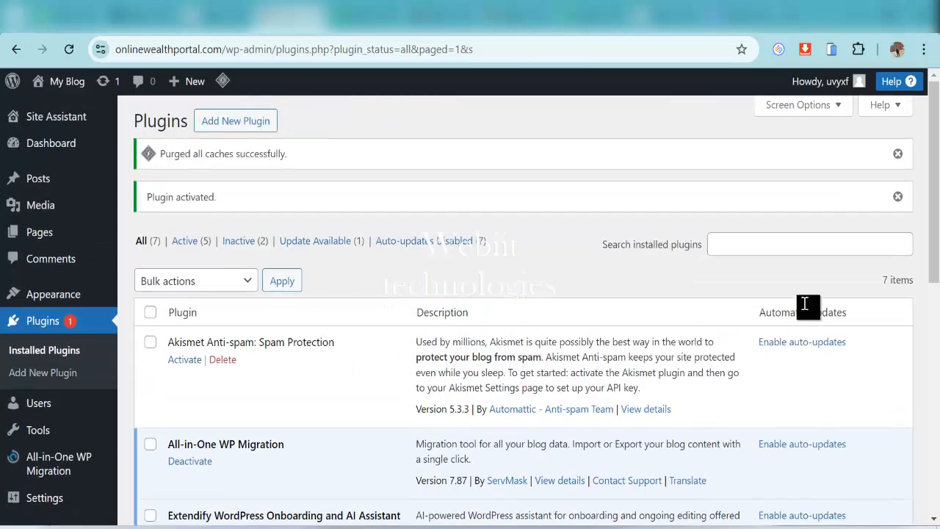
Bring up the Upload Plugin form and its file chooser
{"action": "left_click", "coordinate": [241, 125]}
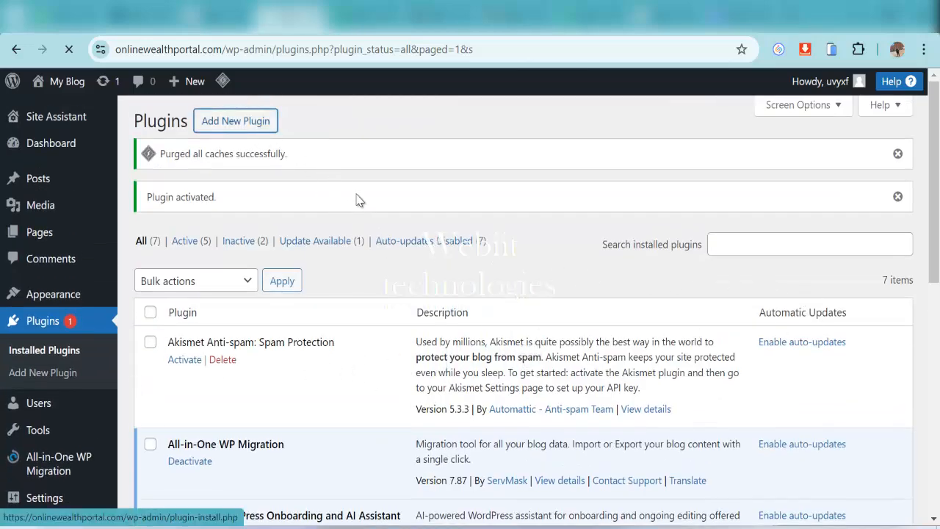
{"action": "scroll", "coordinate": [455, 272], "scroll_direction": "down", "scroll_amount": 1}
{"action": "scroll", "coordinate": [477, 264], "scroll_direction": "up", "scroll_amount": 1}
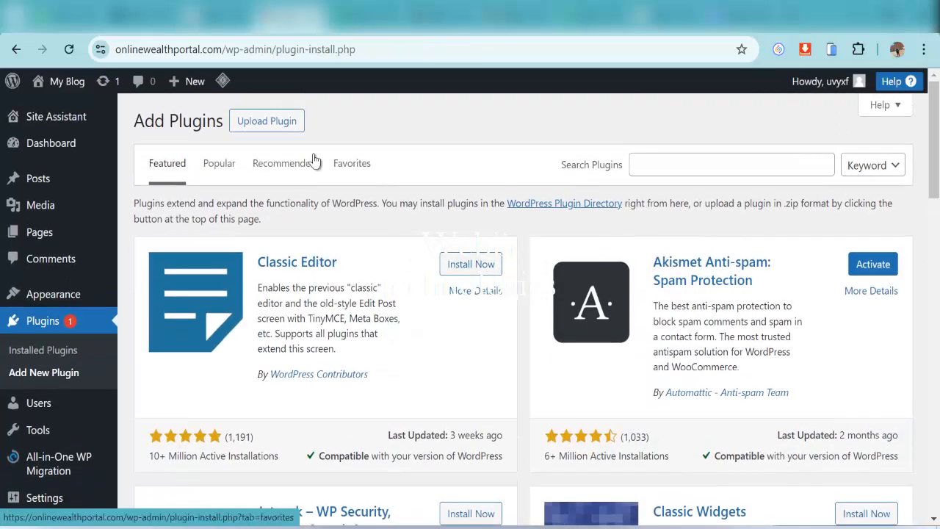
{"action": "left_click", "coordinate": [287, 123]}
{"action": "left_click", "coordinate": [428, 264]}
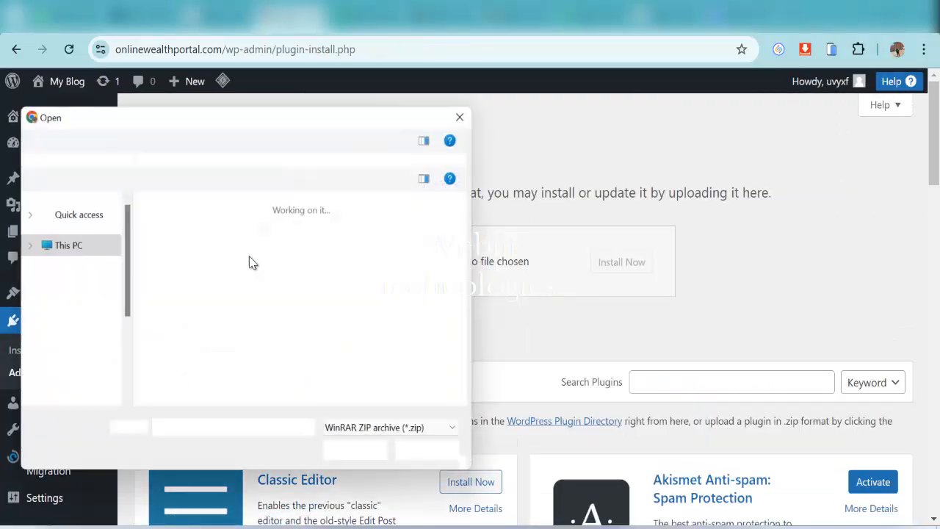
{"action": "scroll", "coordinate": [91, 307], "scroll_direction": "up", "scroll_amount": 5}
{"action": "scroll", "coordinate": [91, 307], "scroll_direction": "up", "scroll_amount": 2}
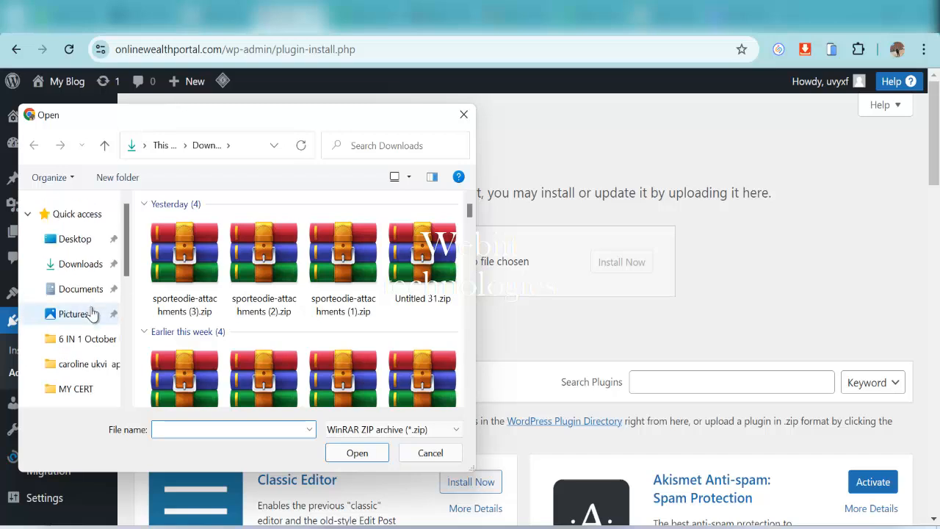
Browse Desktop > MY CODES > WORDPRESS BANK and pick the unlimited-extension migration zip
{"action": "left_click", "coordinate": [75, 239]}
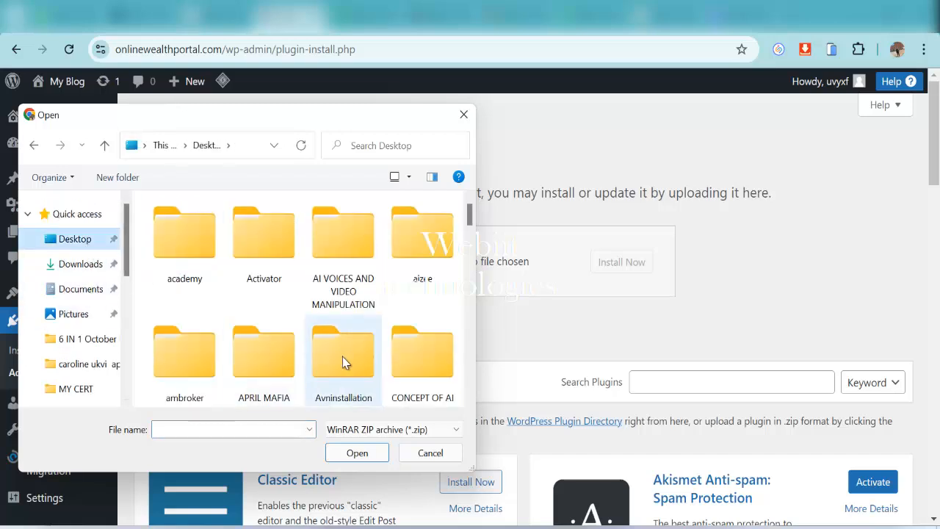
{"action": "scroll", "coordinate": [342, 357], "scroll_direction": "down", "scroll_amount": 1}
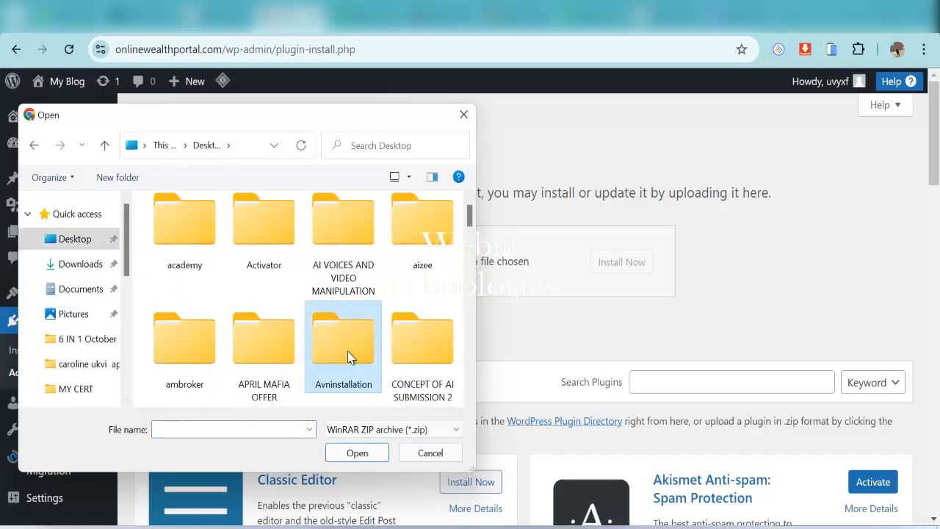
{"action": "scroll", "coordinate": [349, 356], "scroll_direction": "down", "scroll_amount": 5}
{"action": "scroll", "coordinate": [398, 237], "scroll_direction": "up", "scroll_amount": 1}
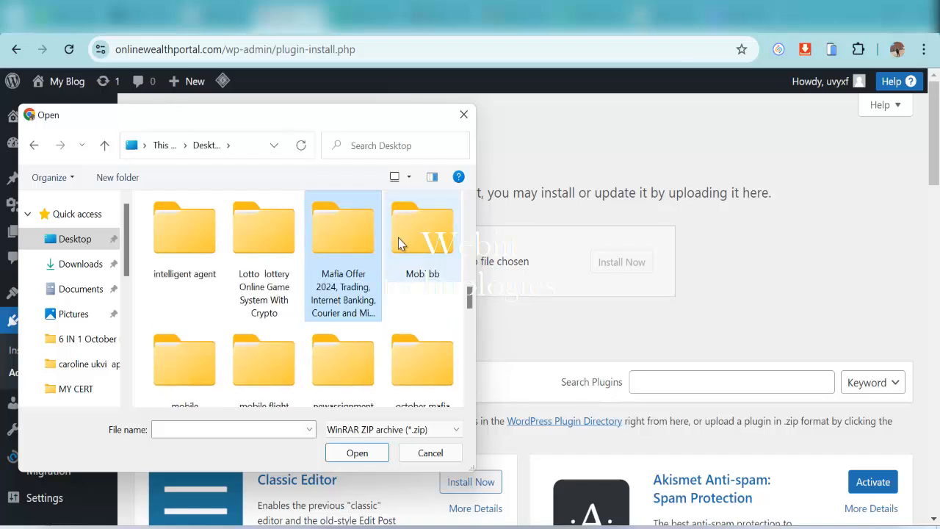
{"action": "scroll", "coordinate": [398, 237], "scroll_direction": "down", "scroll_amount": 1}
{"action": "scroll", "coordinate": [398, 242], "scroll_direction": "up", "scroll_amount": 5}
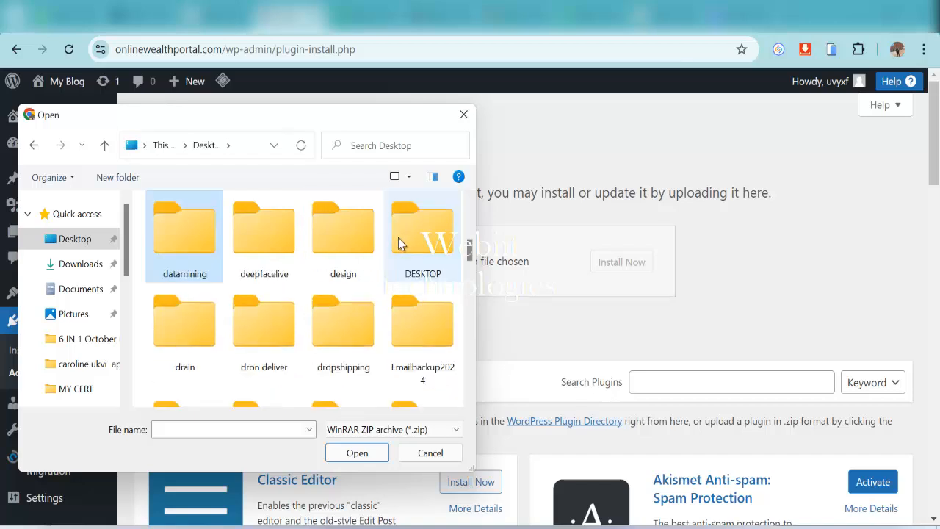
{"action": "double_click", "coordinate": [420, 242]}
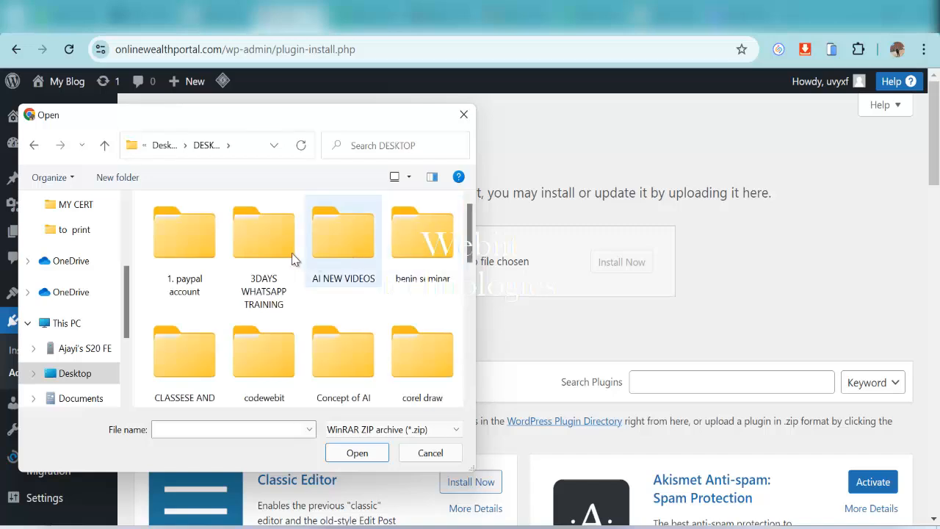
{"action": "scroll", "coordinate": [278, 254], "scroll_direction": "down", "scroll_amount": 5}
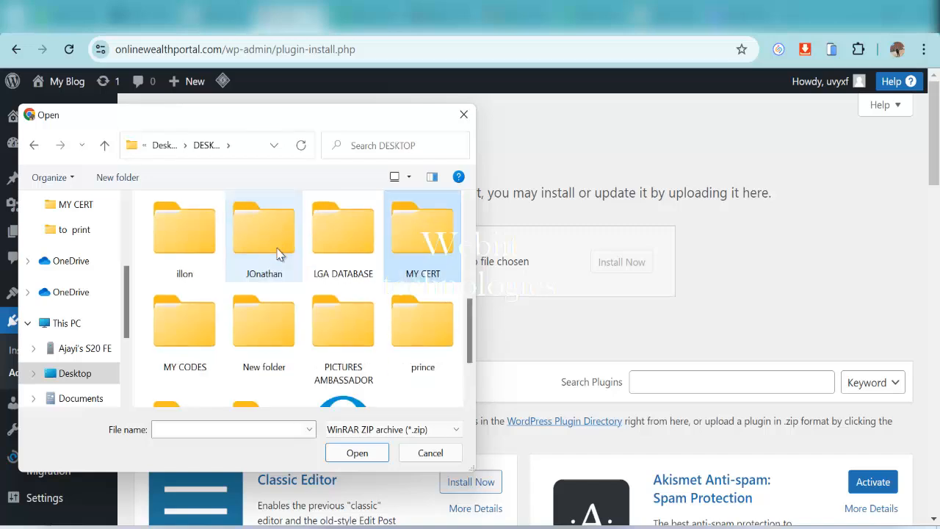
{"action": "double_click", "coordinate": [176, 323]}
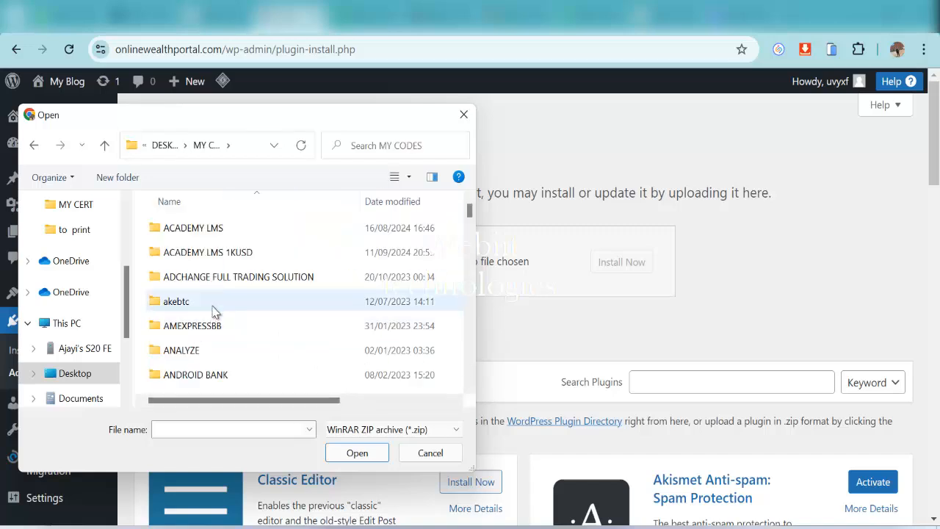
{"action": "type", "text": "we"}
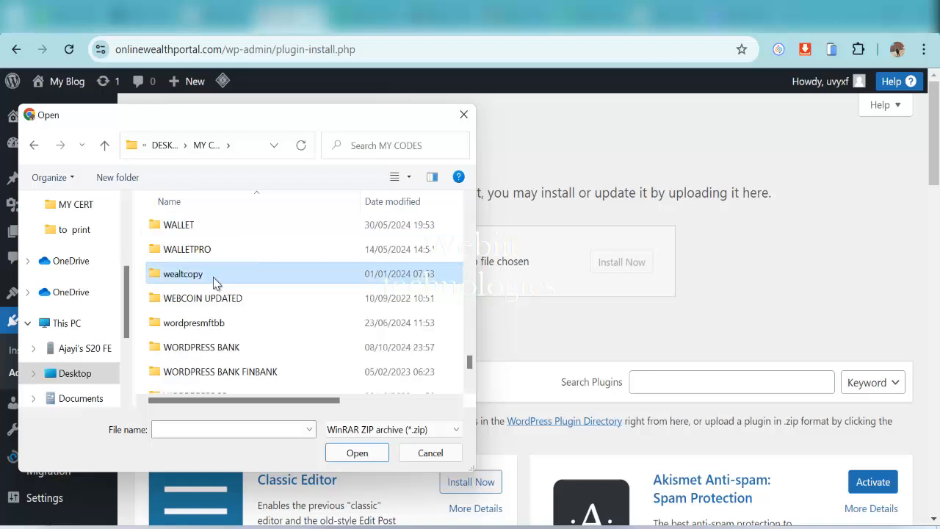
{"action": "type", "text": "wordpress"}
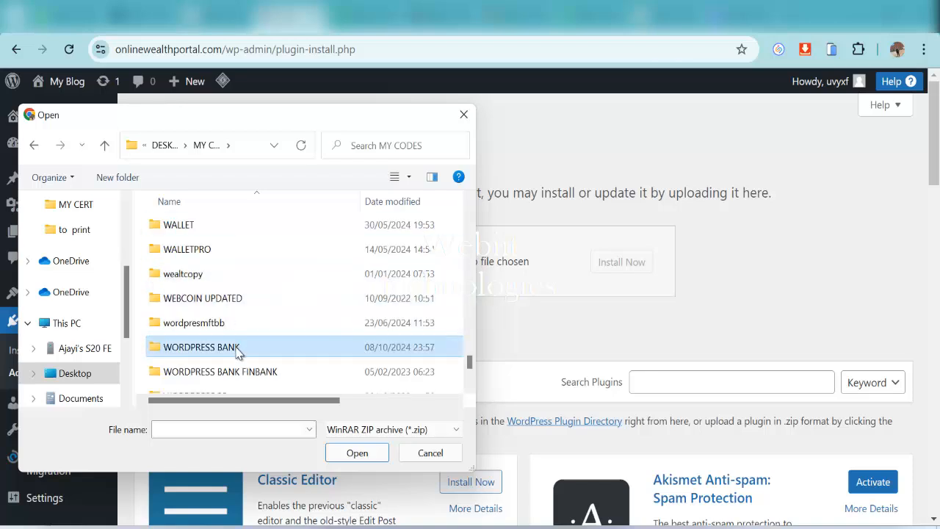
{"action": "double_click", "coordinate": [238, 352]}
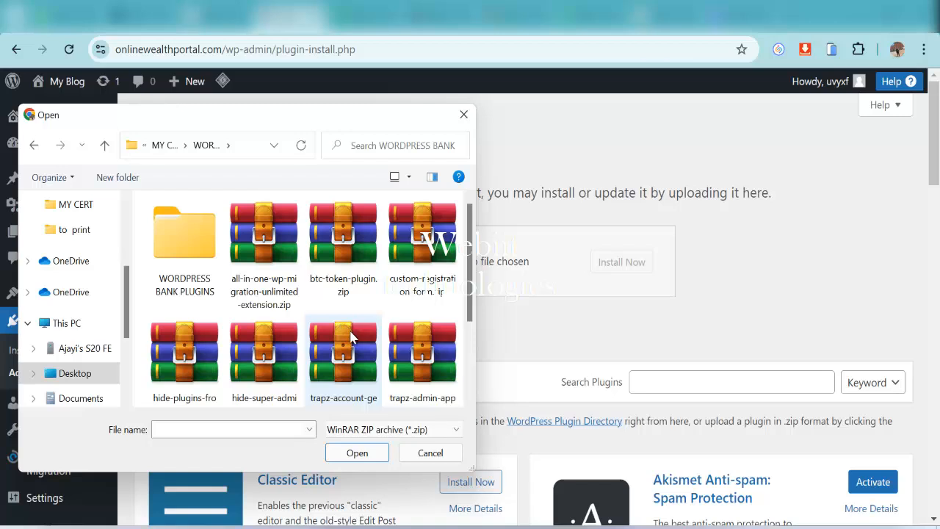
{"action": "double_click", "coordinate": [191, 263]}
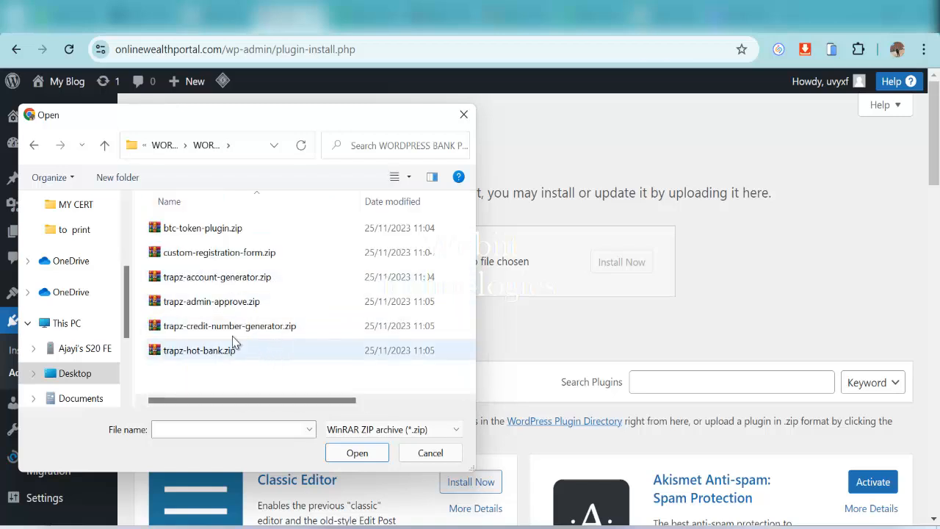
{"action": "left_click", "coordinate": [35, 145]}
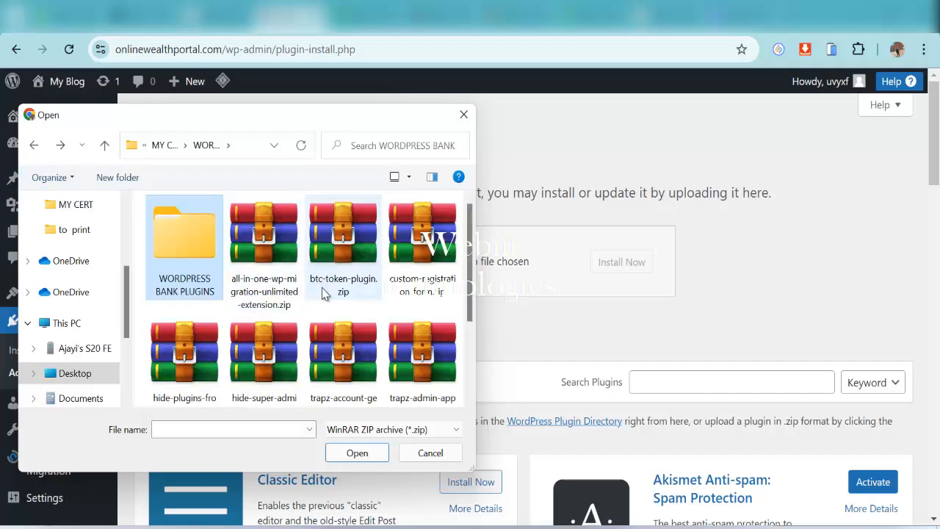
{"action": "double_click", "coordinate": [278, 244]}
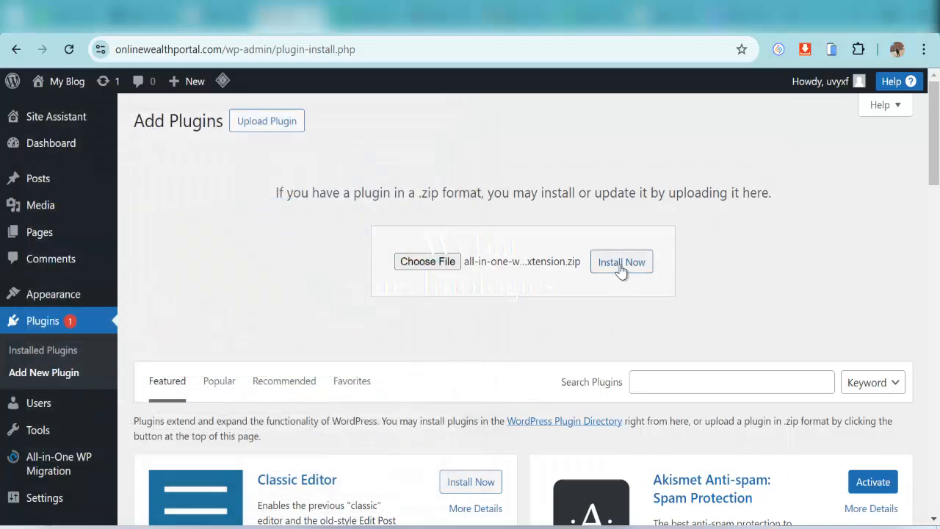
Install and activate the Unlimited Extension, then return to Softaculous's install-success page
{"action": "left_click", "coordinate": [621, 271]}
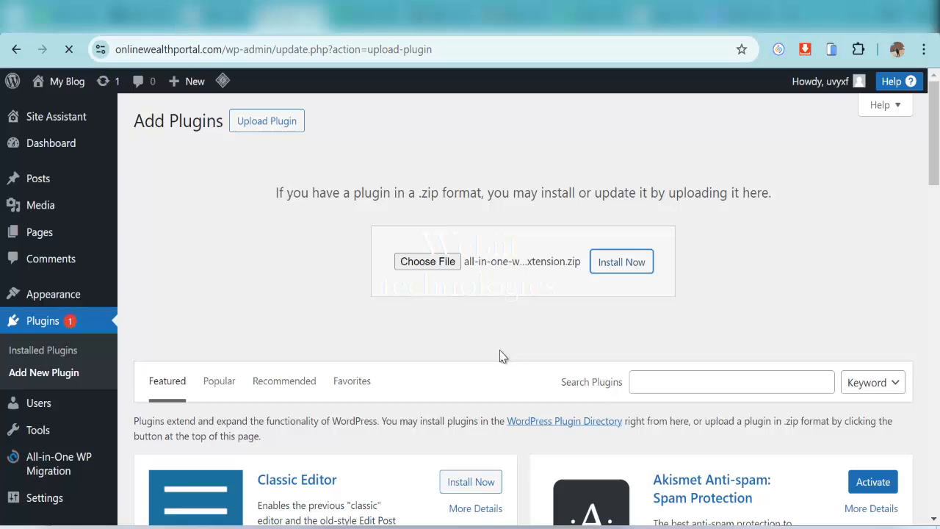
{"action": "left_click", "coordinate": [180, 262]}
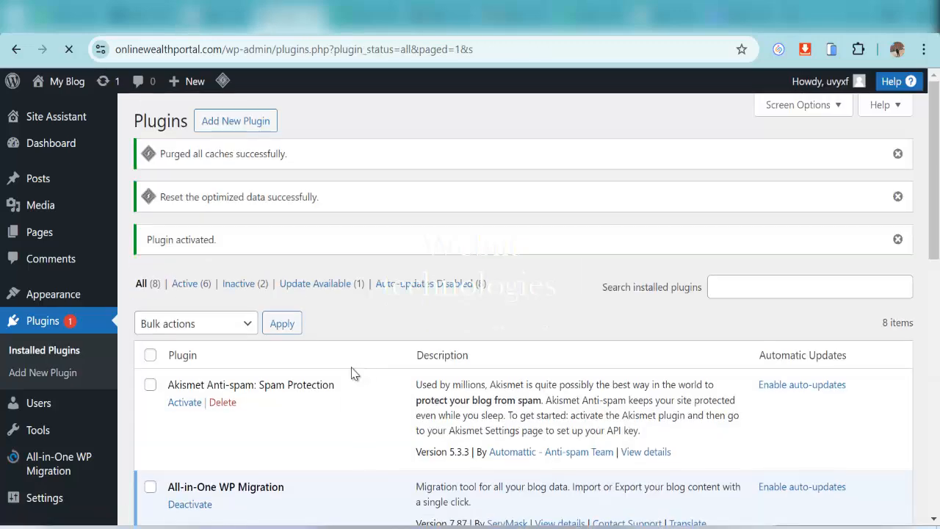
{"action": "scroll", "coordinate": [358, 392], "scroll_direction": "down", "scroll_amount": 5}
{"action": "scroll", "coordinate": [451, 394], "scroll_direction": "up", "scroll_amount": 5}
{"action": "scroll", "coordinate": [453, 378], "scroll_direction": "down", "scroll_amount": 4}
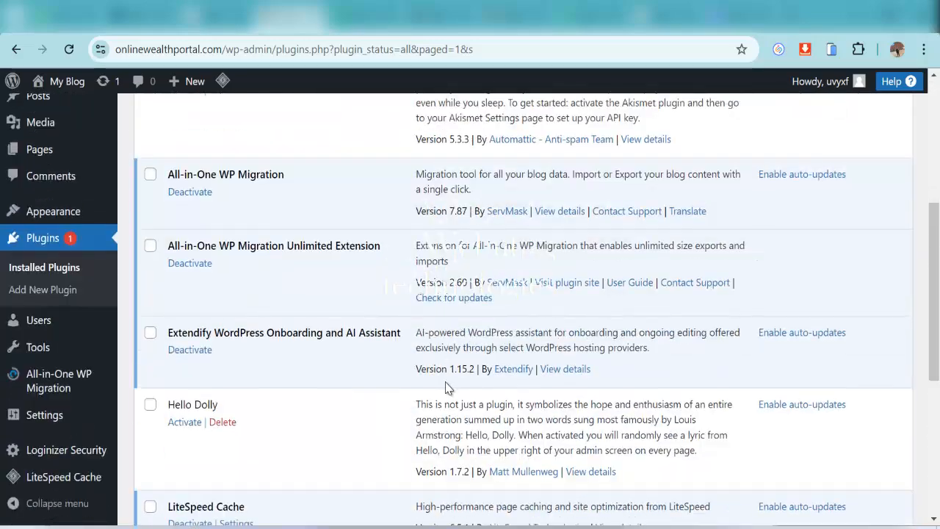
{"action": "scroll", "coordinate": [446, 386], "scroll_direction": "up", "scroll_amount": 5}
{"action": "scroll", "coordinate": [396, 412], "scroll_direction": "down", "scroll_amount": 3}
{"action": "scroll", "coordinate": [300, 362], "scroll_direction": "up", "scroll_amount": 3}
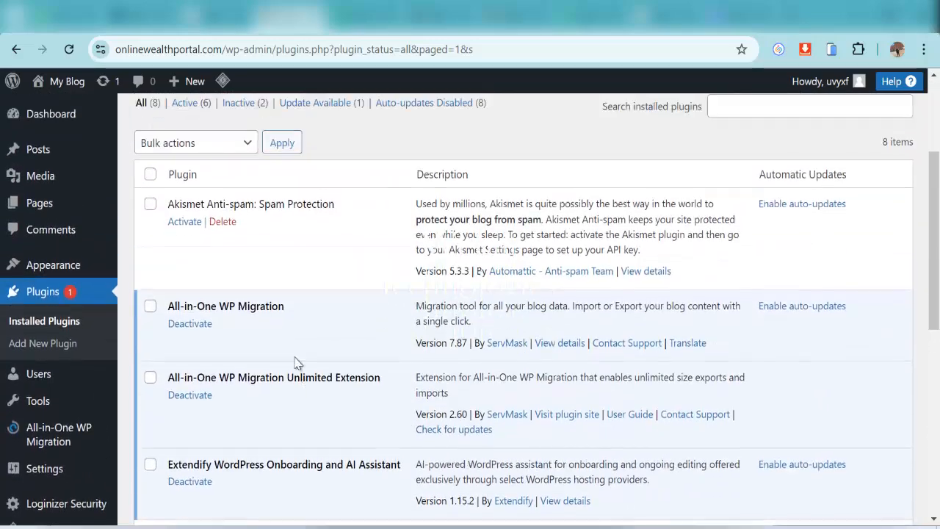
{"action": "left_click", "coordinate": [221, 16]}
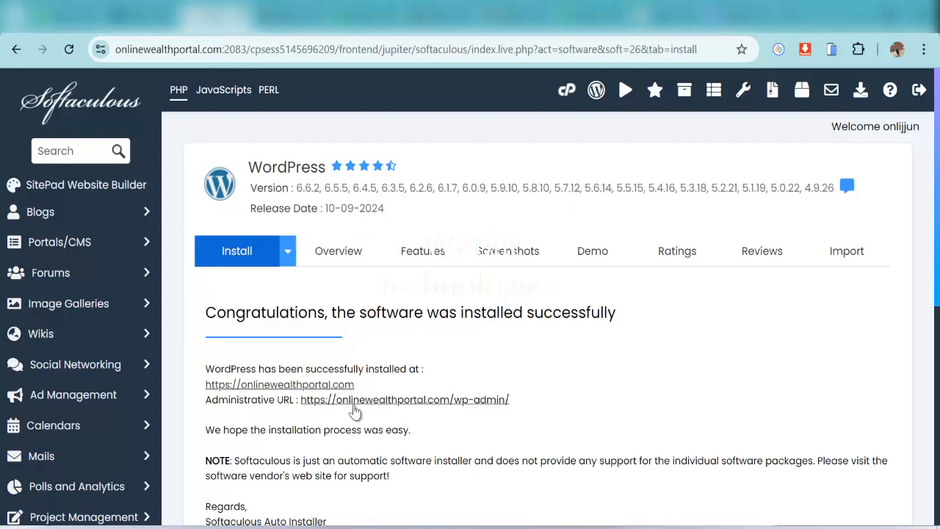
In File Manager, go to public_html/wp-content/ai1wm-backups and open its Upload page
{"action": "left_click", "coordinate": [564, 96]}
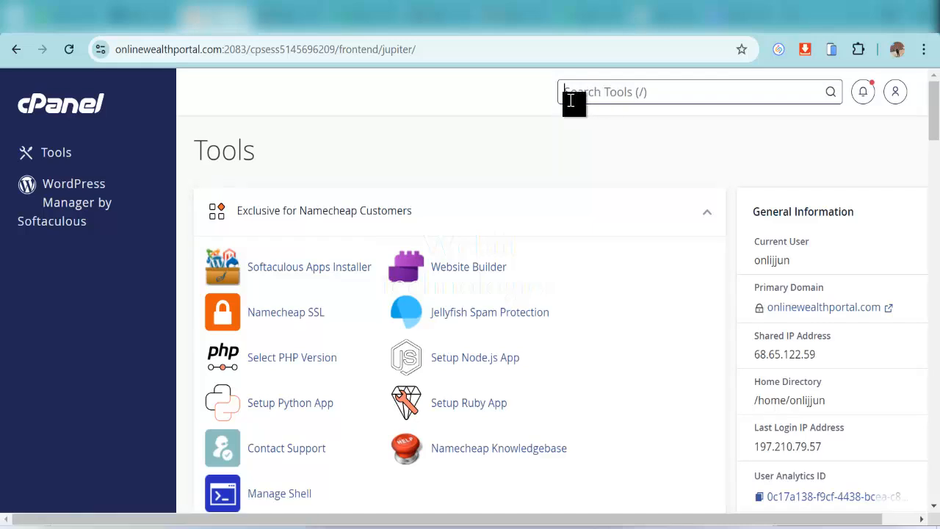
{"action": "type", "text": "file"}
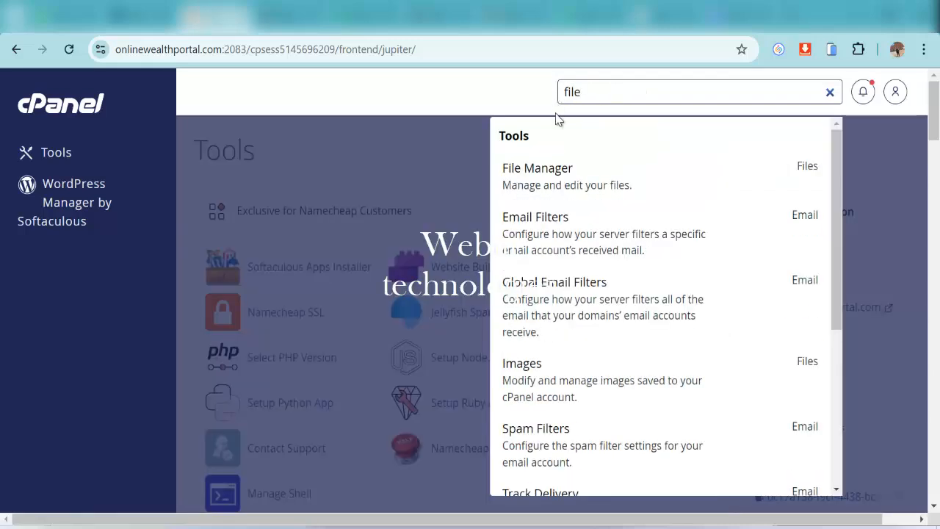
{"action": "left_click", "coordinate": [574, 184]}
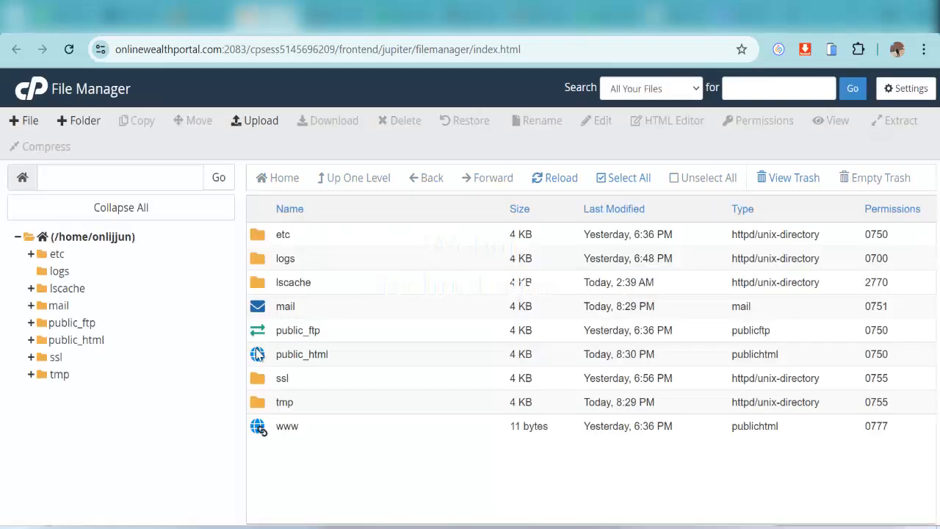
{"action": "double_click", "coordinate": [258, 357]}
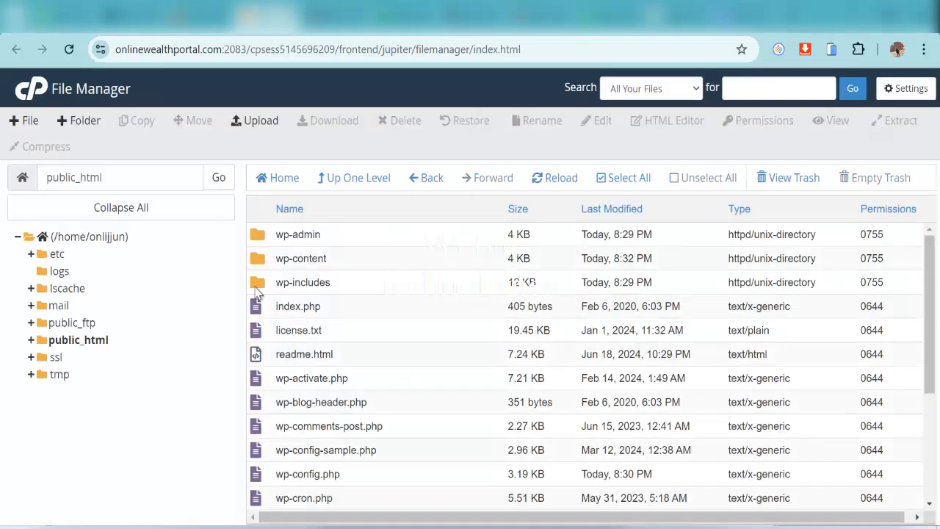
{"action": "scroll", "coordinate": [634, 423], "scroll_direction": "down", "scroll_amount": 3}
{"action": "scroll", "coordinate": [367, 286], "scroll_direction": "up", "scroll_amount": 3}
{"action": "double_click", "coordinate": [258, 259]}
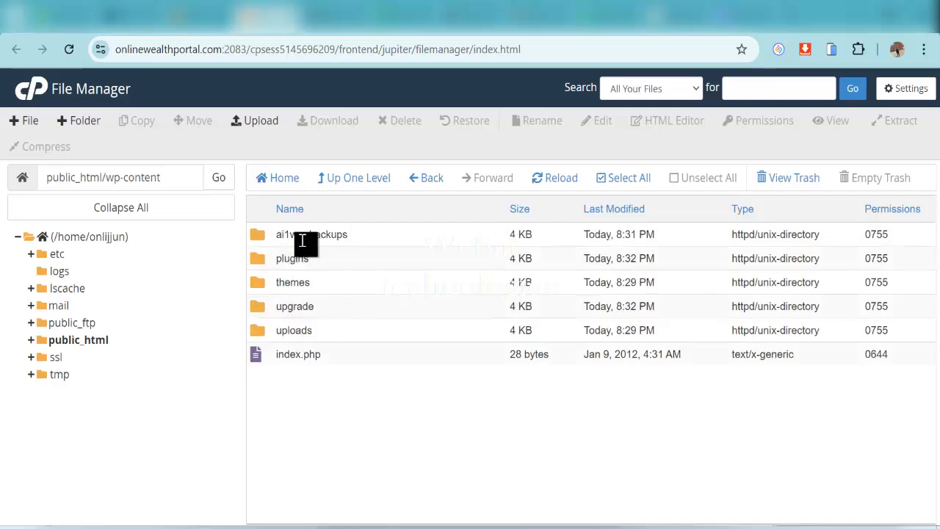
{"action": "double_click", "coordinate": [258, 237]}
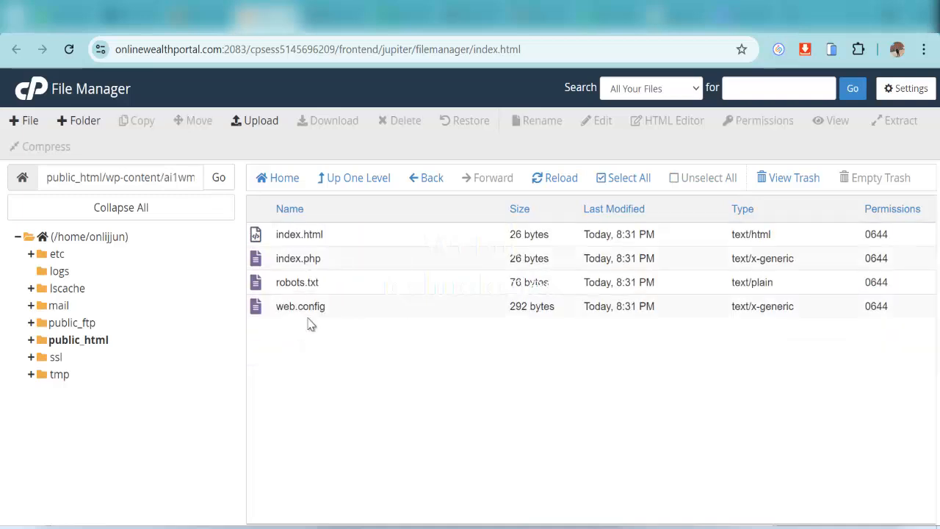
{"action": "left_click", "coordinate": [260, 122]}
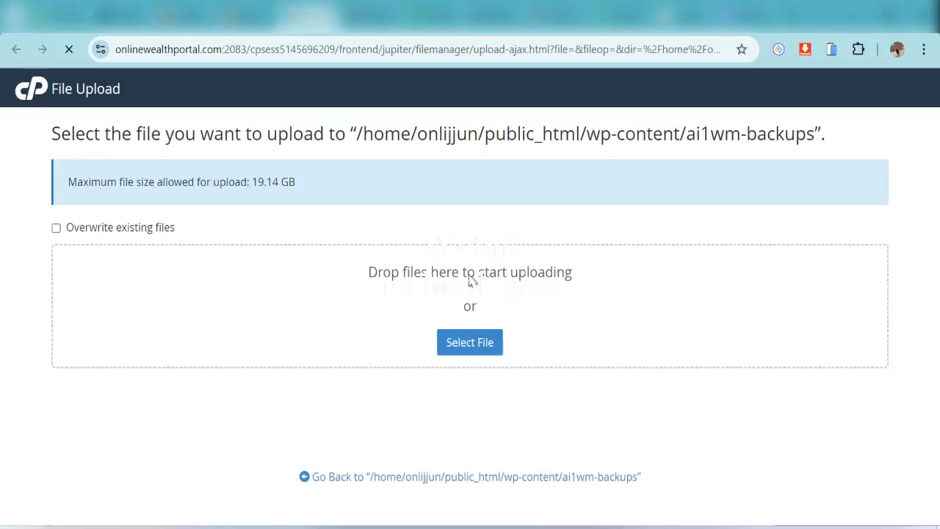
{"action": "left_click", "coordinate": [449, 341]}
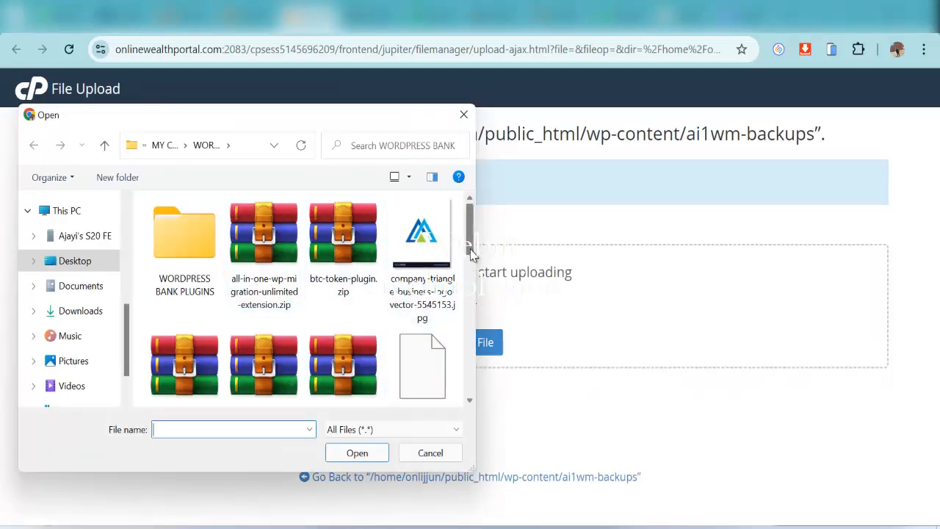
{"action": "left_click_drag", "start_coordinate": [471, 254], "coordinate": [472, 343]}
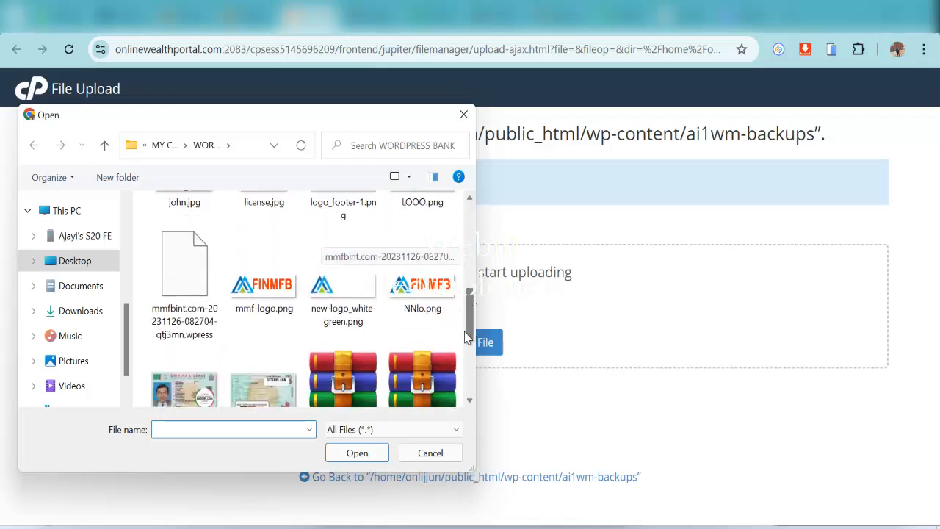
{"action": "left_click", "coordinate": [197, 296]}
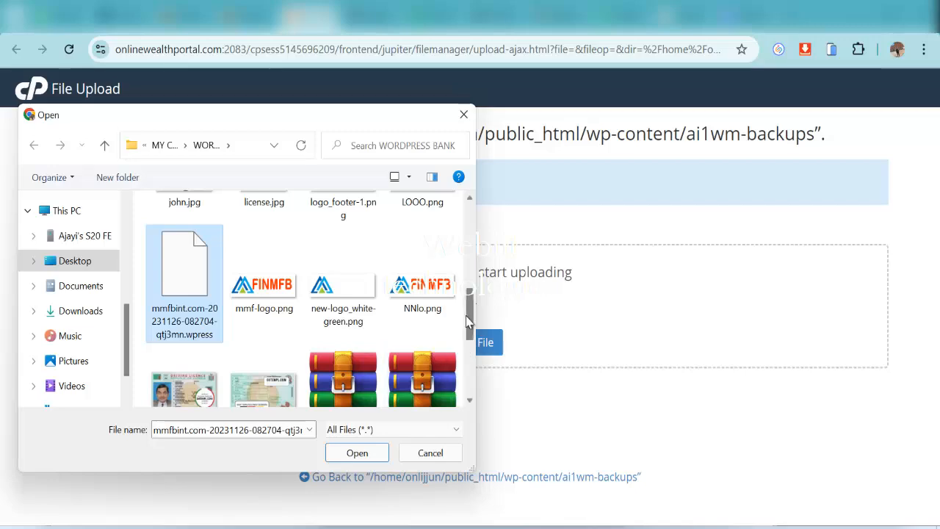
{"action": "left_click_drag", "start_coordinate": [469, 321], "coordinate": [468, 364]}
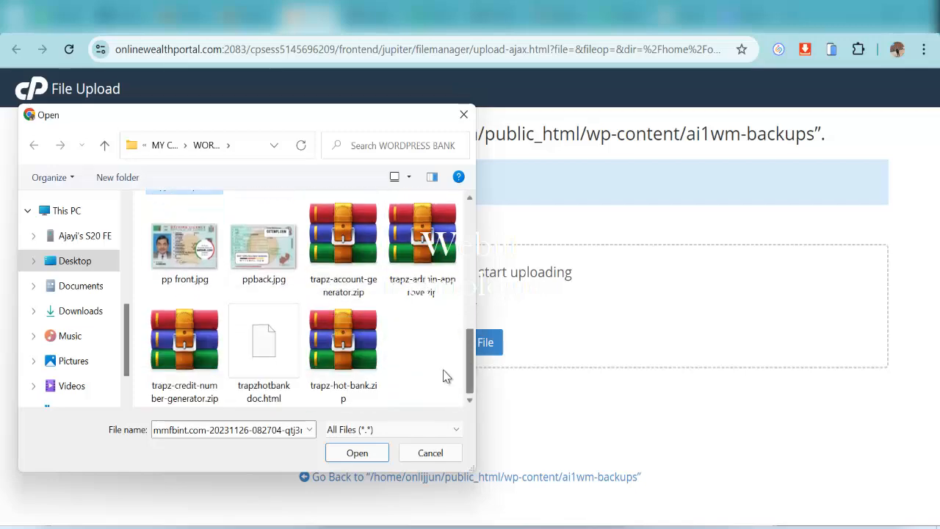
{"action": "left_click", "coordinate": [364, 449]}
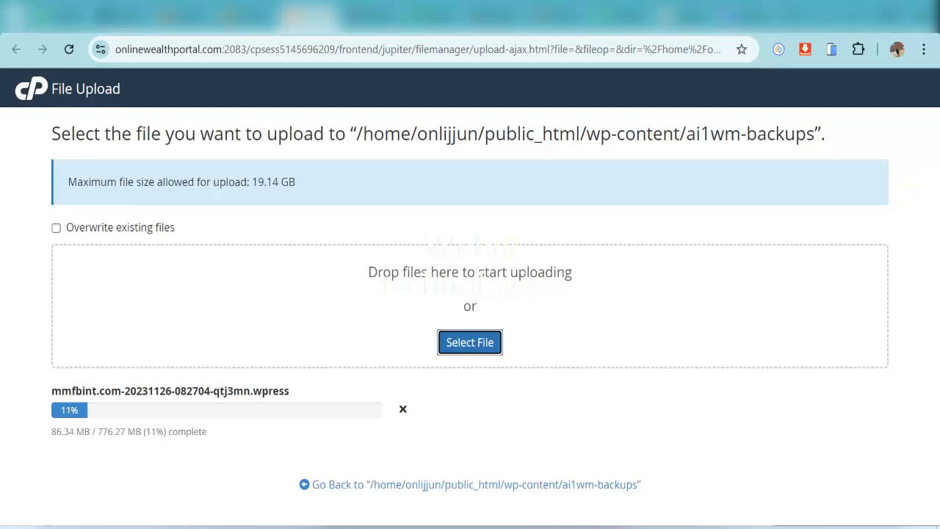
{"action": "key", "text": "F9"}
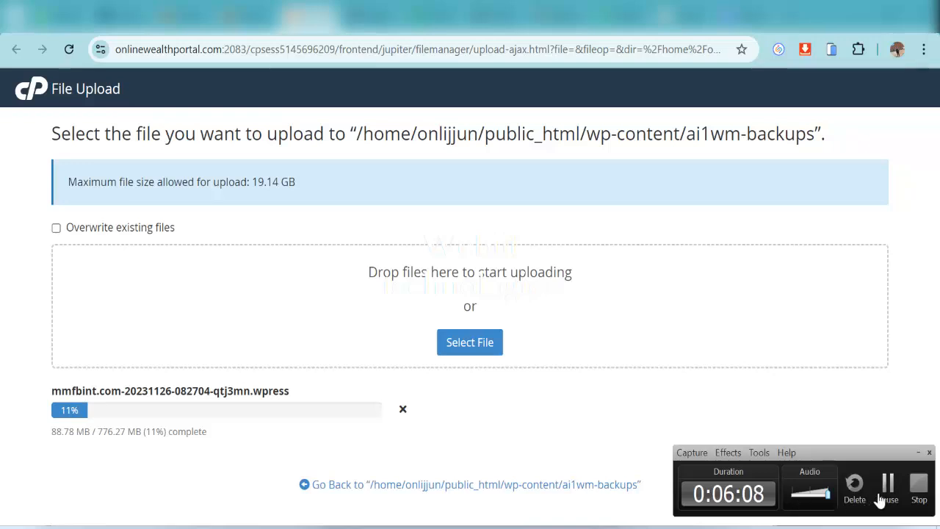
{"action": "key", "text": "F9"}
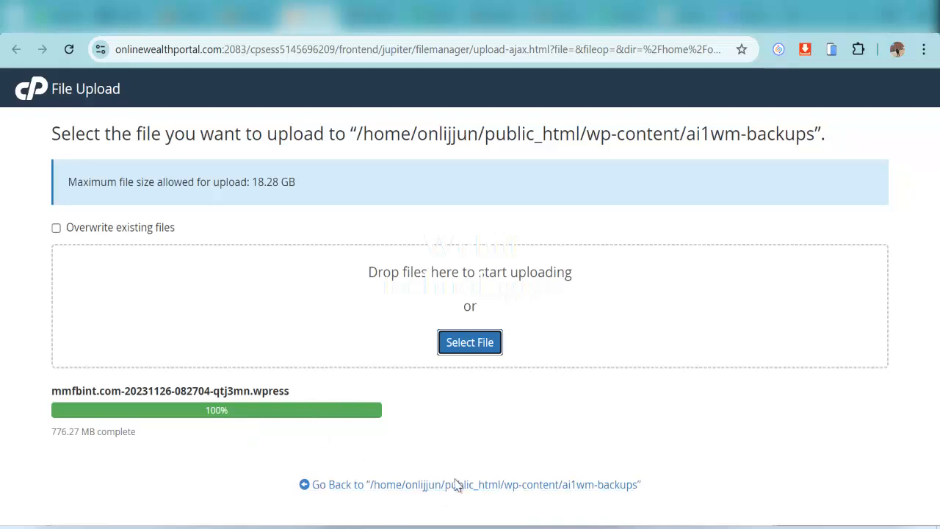
Reload the ai1wm-backups listing to show the backup, then switch to WordPress
{"action": "left_click", "coordinate": [478, 487]}
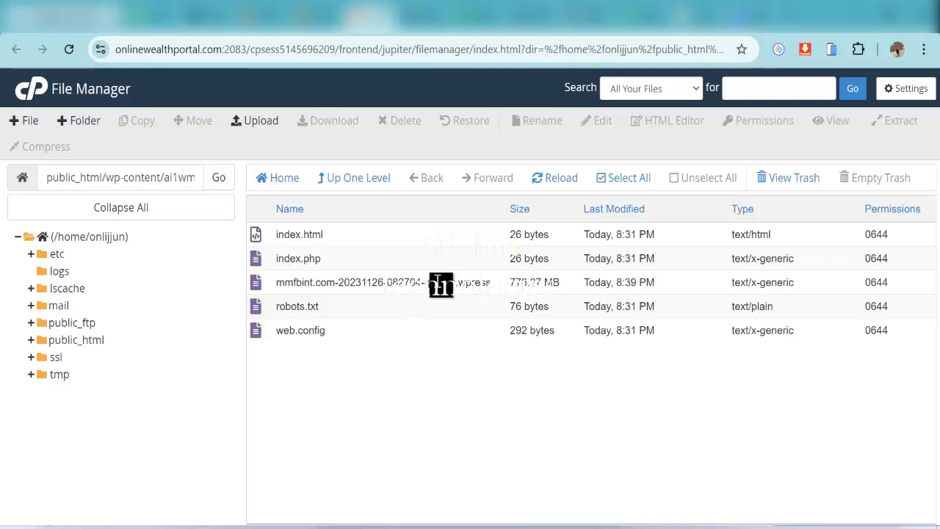
{"action": "left_click", "coordinate": [556, 179]}
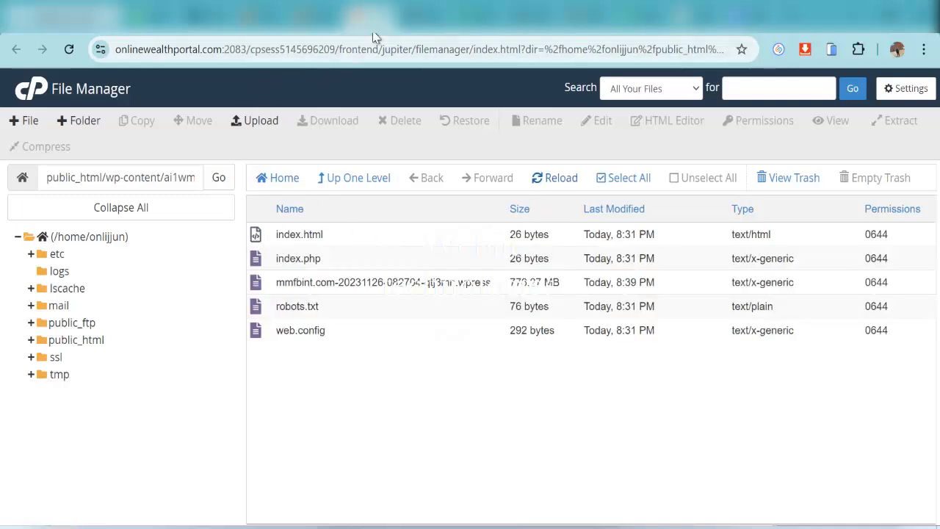
{"action": "left_click", "coordinate": [424, 27]}
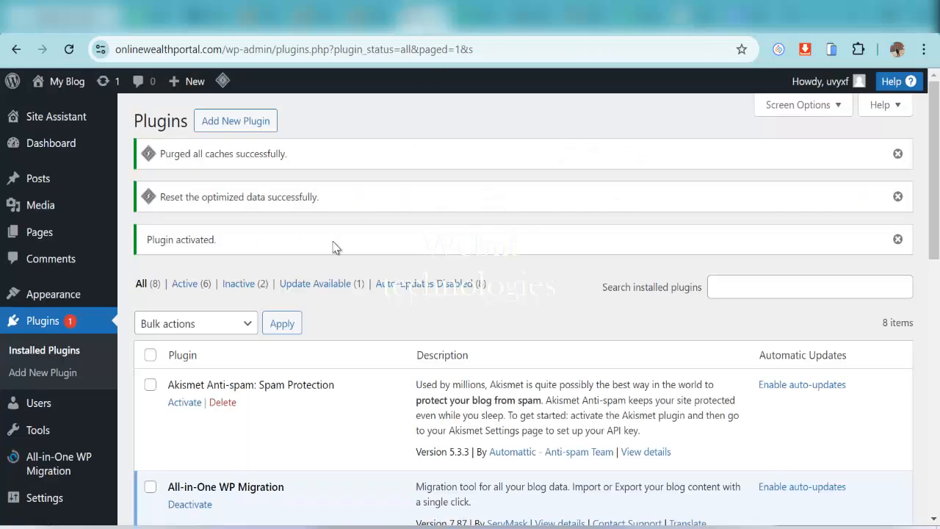
Open the All-in-One WP Migration Backups page from the WordPress admin menu
{"action": "left_click", "coordinate": [58, 148]}
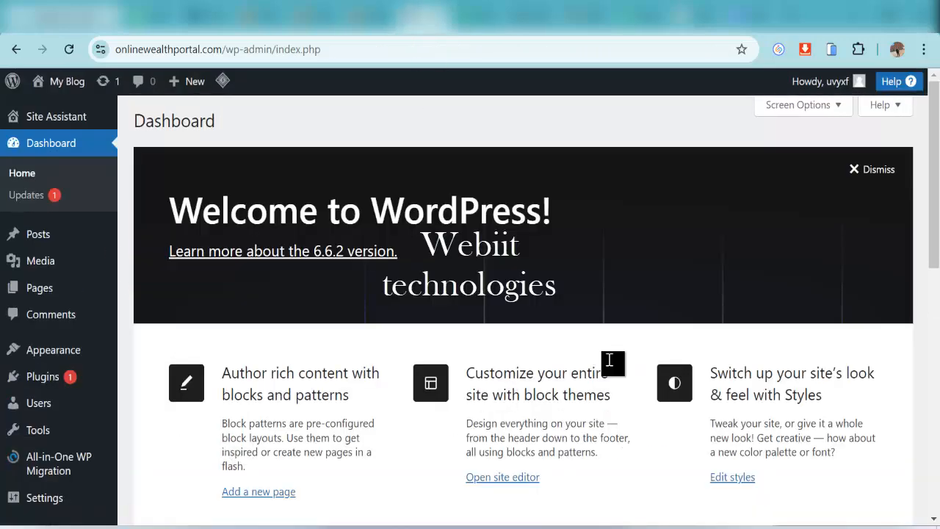
{"action": "scroll", "coordinate": [608, 360], "scroll_direction": "down", "scroll_amount": 5}
{"action": "scroll", "coordinate": [728, 340], "scroll_direction": "up", "scroll_amount": 5}
{"action": "scroll", "coordinate": [161, 368], "scroll_direction": "down", "scroll_amount": 2}
{"action": "mouse_move", "coordinate": [63, 388]}
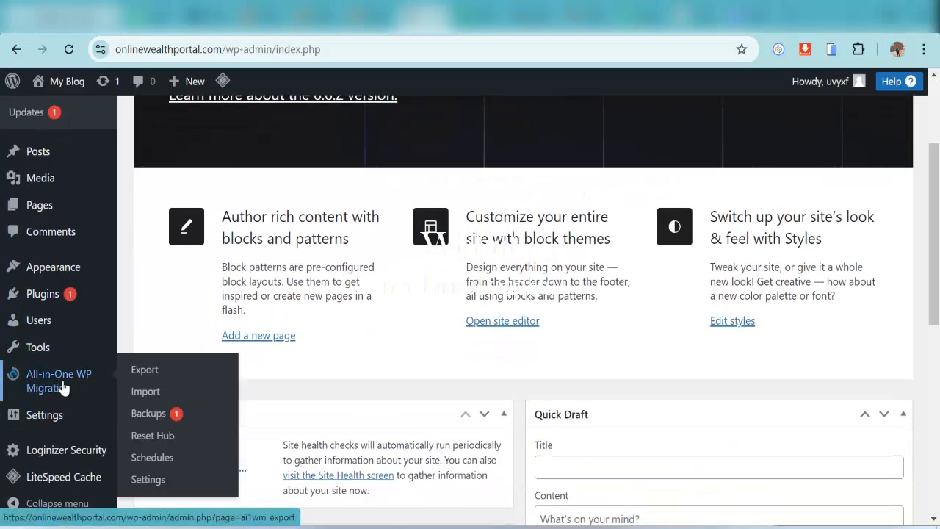
{"action": "left_click", "coordinate": [149, 415]}
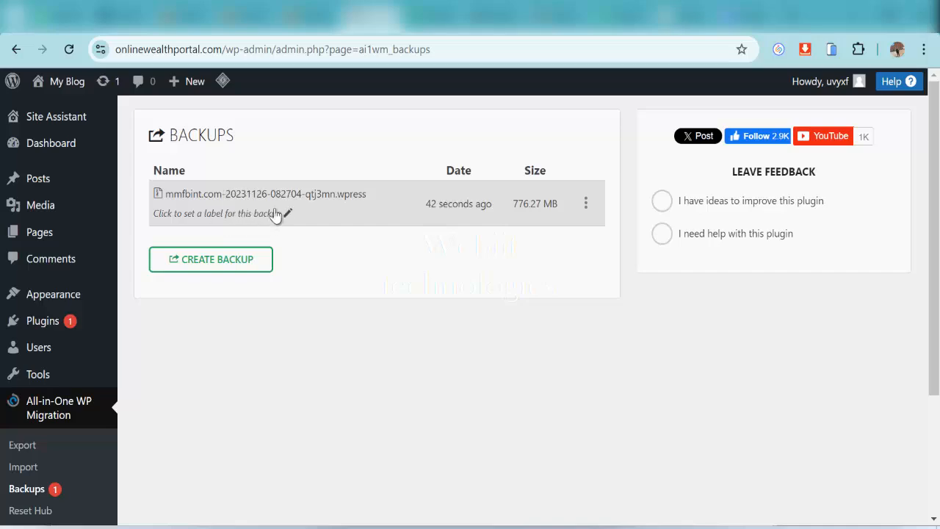
Recheck the upload in cPanel, then open the mmfbint backup's actions menu
{"action": "left_click", "coordinate": [309, 20]}
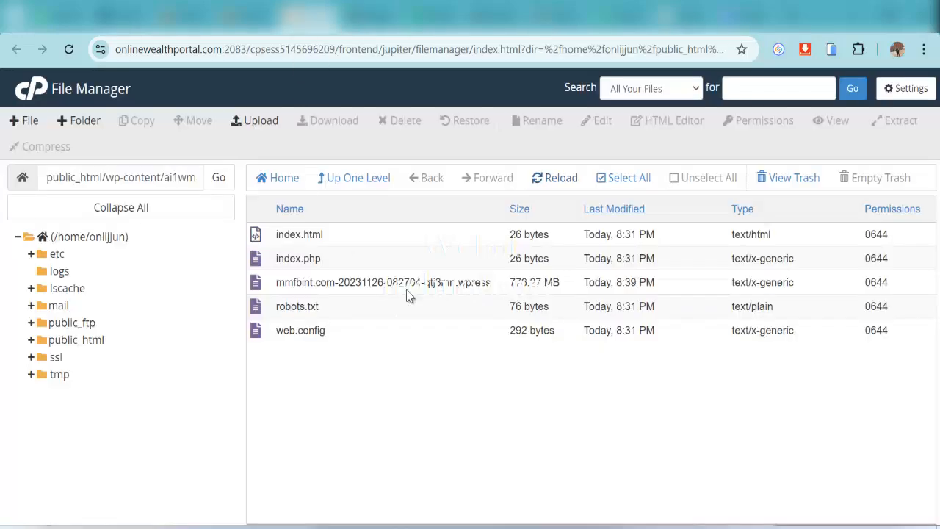
{"action": "left_click", "coordinate": [374, 33]}
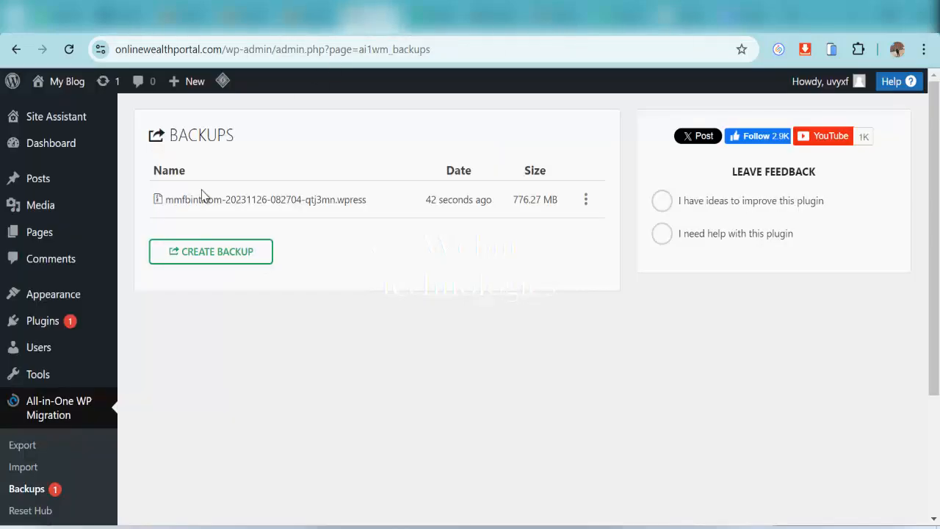
{"action": "left_click", "coordinate": [586, 205]}
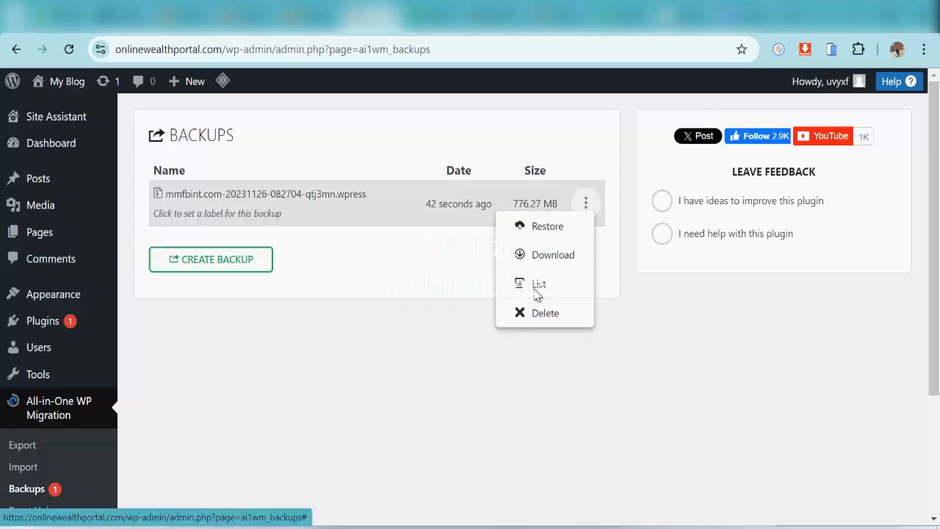
Restore the site from the mmfbint .wpress backup, then save the permalink structure
{"action": "left_click", "coordinate": [550, 228]}
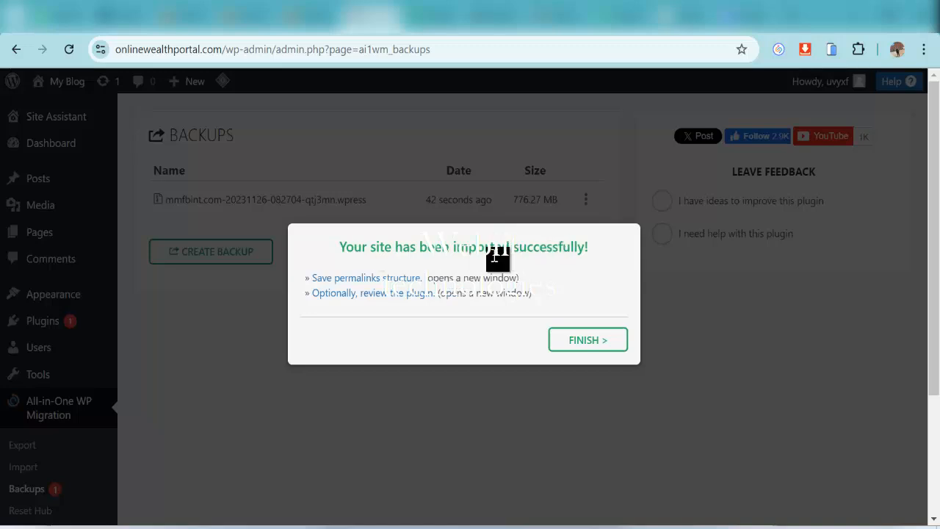
{"action": "left_click", "coordinate": [365, 279]}
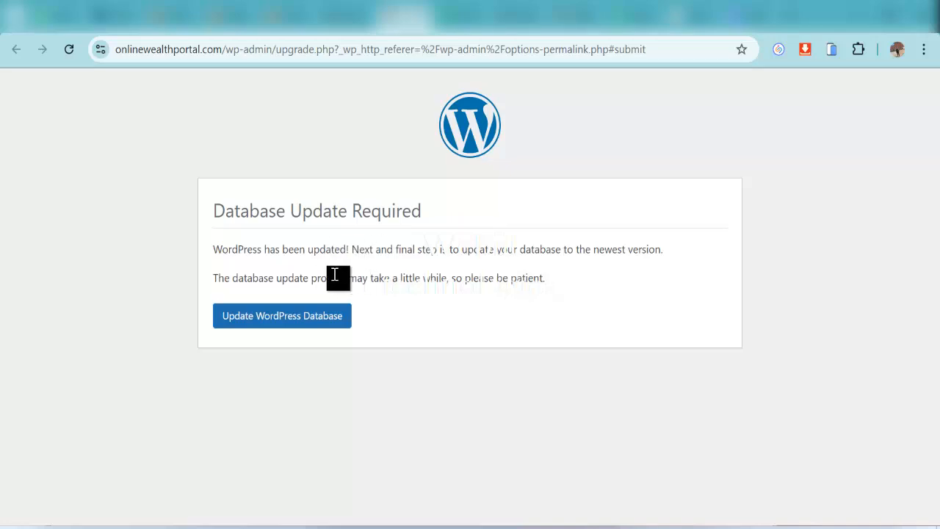
Run the WordPress database update and continue on to the MMF Bank login page
{"action": "left_click", "coordinate": [280, 317]}
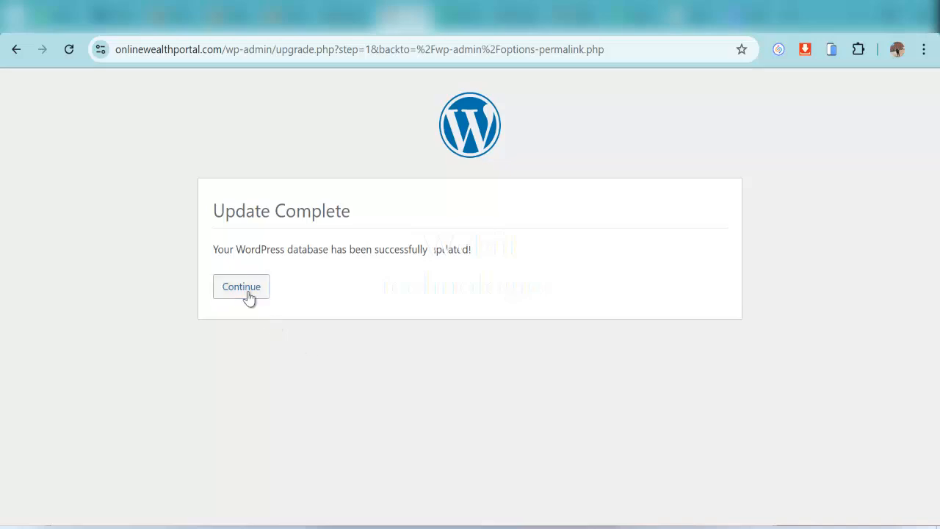
{"action": "left_click", "coordinate": [248, 293]}
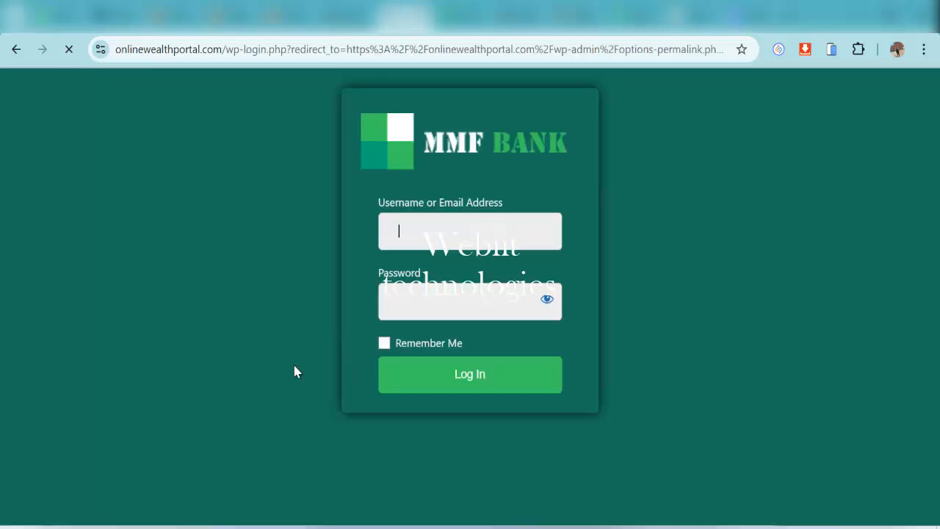
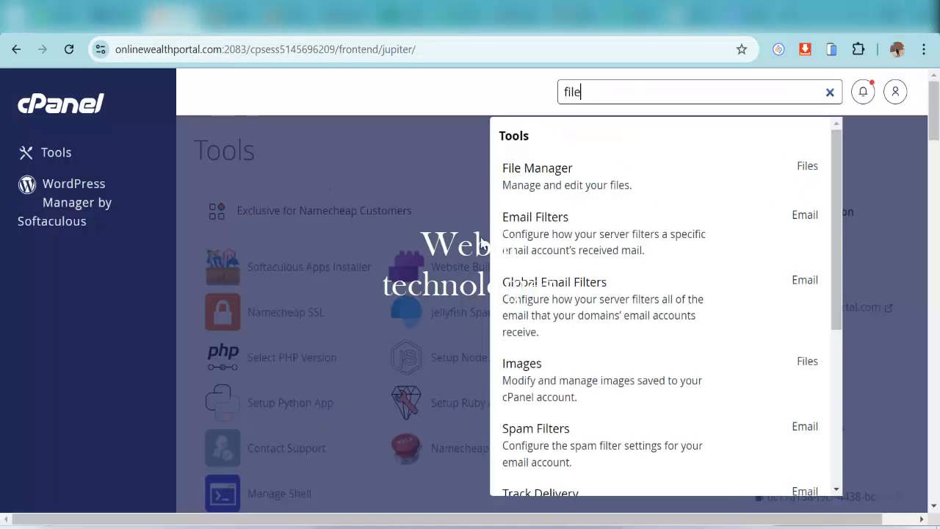
From Softaculous's WordPress overview, sign in to the onlinewealthportal.com installation's admin
{"action": "left_click", "coordinate": [396, 216]}
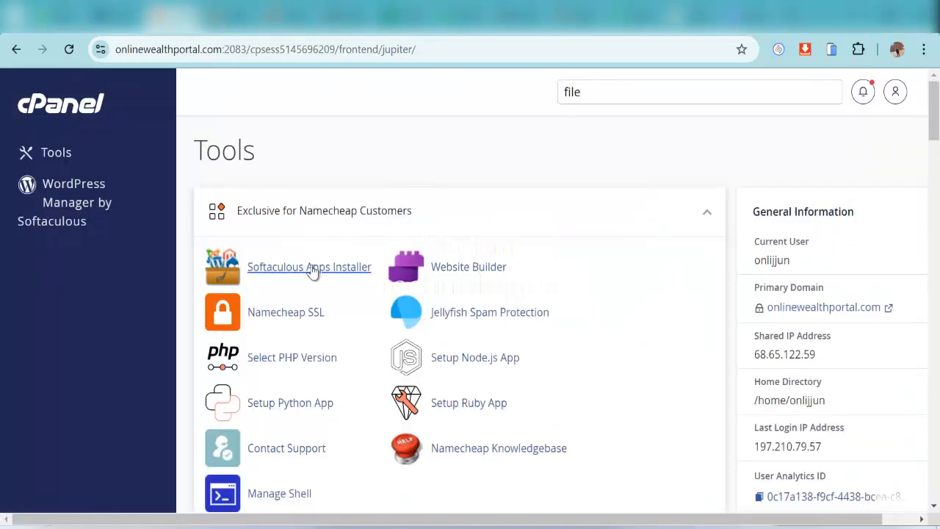
{"action": "left_click", "coordinate": [314, 269]}
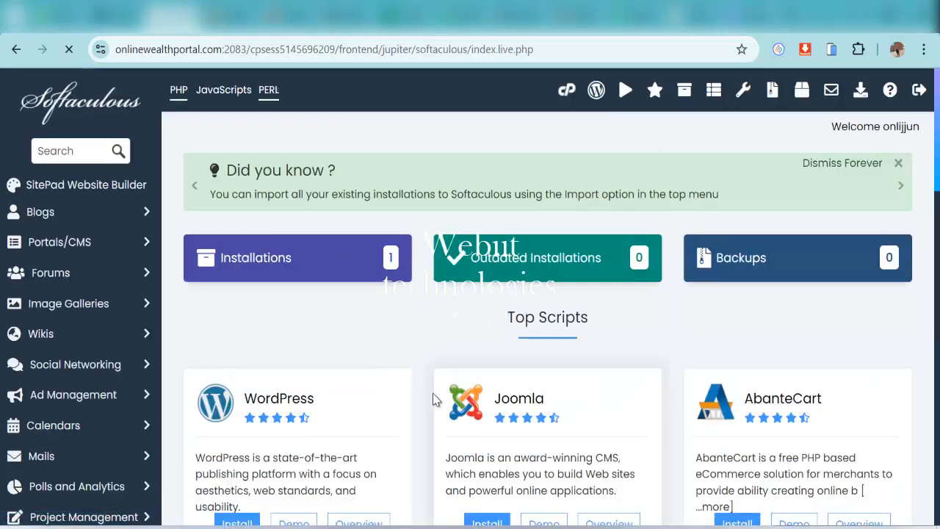
{"action": "scroll", "coordinate": [433, 396], "scroll_direction": "down", "scroll_amount": 3}
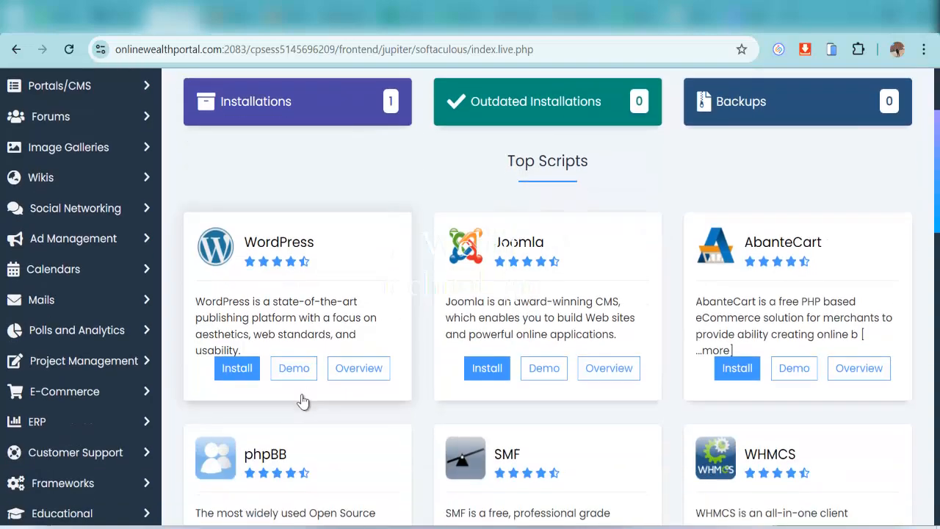
{"action": "left_click", "coordinate": [355, 369]}
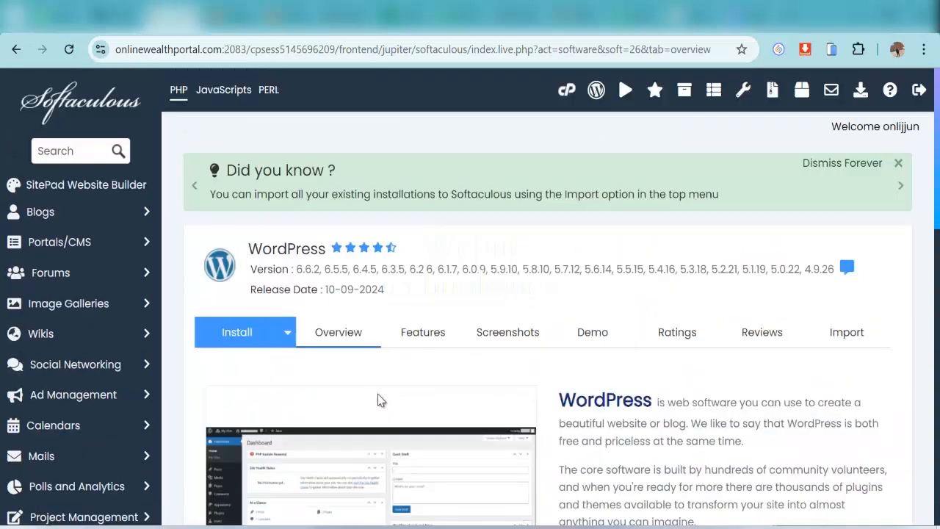
{"action": "scroll", "coordinate": [392, 404], "scroll_direction": "down", "scroll_amount": 5}
{"action": "scroll", "coordinate": [391, 404], "scroll_direction": "down", "scroll_amount": 5}
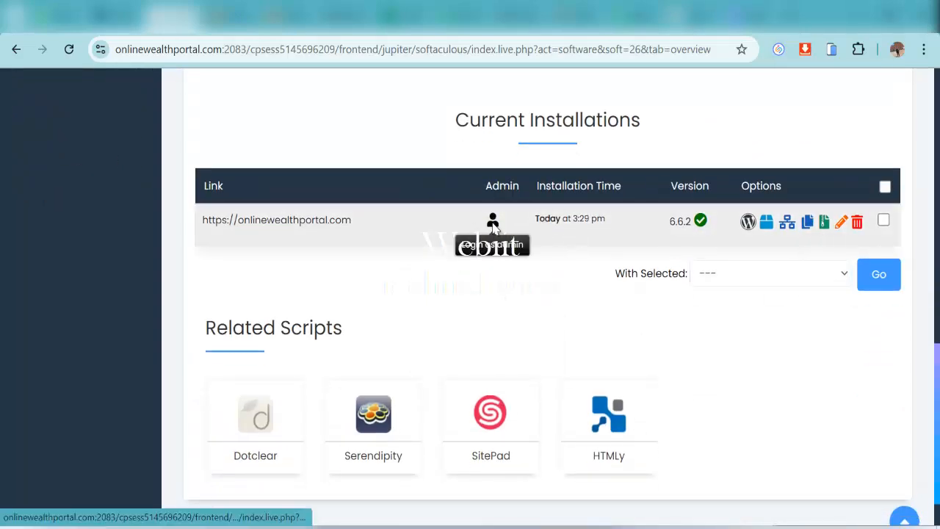
{"action": "left_click", "coordinate": [493, 220]}
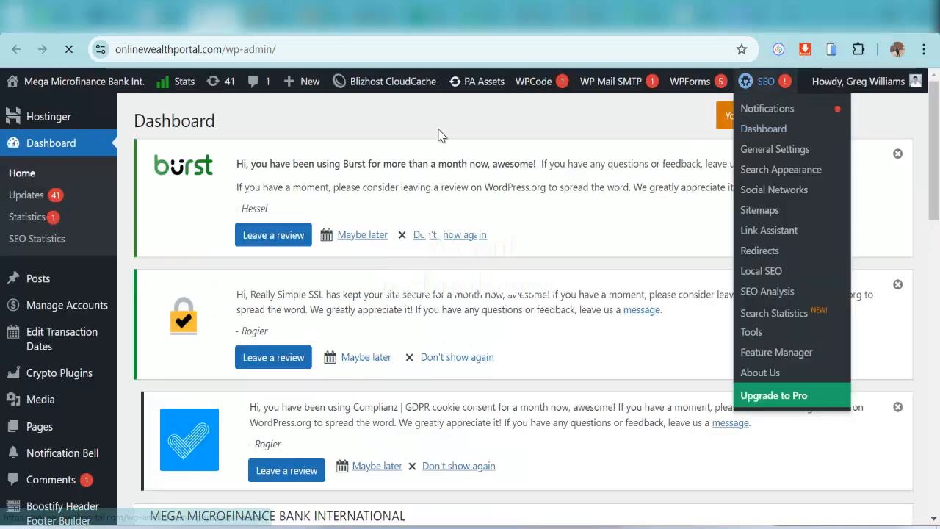
Scroll the MMF Bank admin dashboard to bring the Settings menu into view
{"action": "scroll", "coordinate": [242, 382], "scroll_direction": "down", "scroll_amount": 1}
{"action": "scroll", "coordinate": [603, 336], "scroll_direction": "down", "scroll_amount": 3}
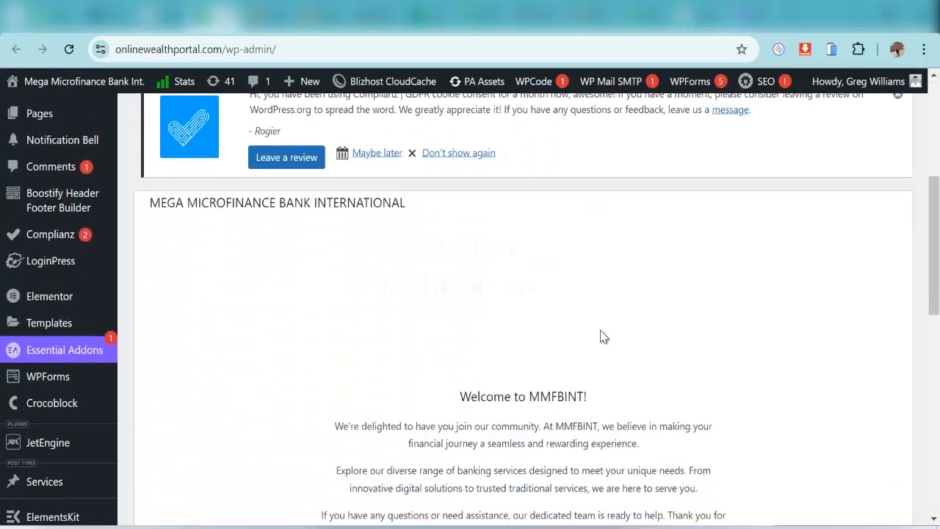
{"action": "scroll", "coordinate": [619, 319], "scroll_direction": "down", "scroll_amount": 1}
{"action": "scroll", "coordinate": [294, 301], "scroll_direction": "up", "scroll_amount": 4}
{"action": "scroll", "coordinate": [79, 391], "scroll_direction": "down", "scroll_amount": 3}
{"action": "scroll", "coordinate": [79, 391], "scroll_direction": "down", "scroll_amount": 1}
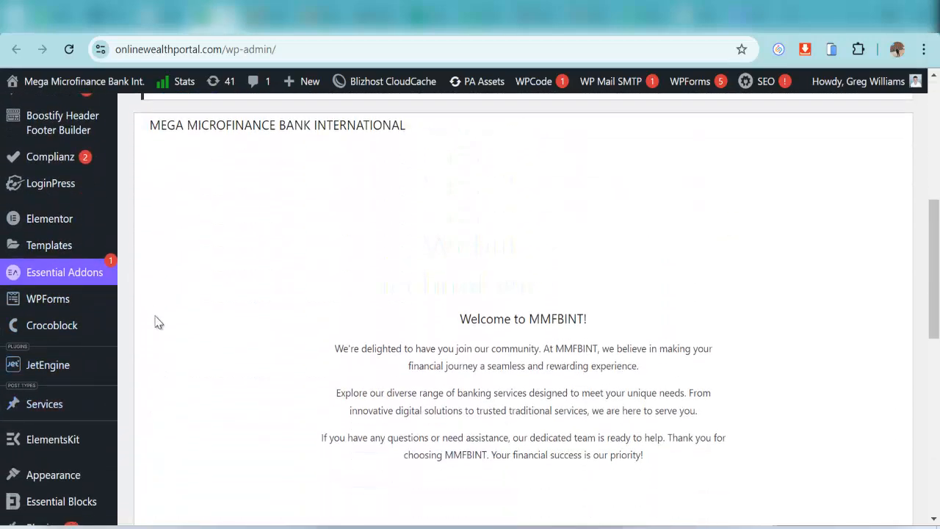
{"action": "scroll", "coordinate": [127, 294], "scroll_direction": "up", "scroll_amount": 2}
{"action": "scroll", "coordinate": [74, 315], "scroll_direction": "down", "scroll_amount": 4}
{"action": "scroll", "coordinate": [73, 314], "scroll_direction": "down", "scroll_amount": 3}
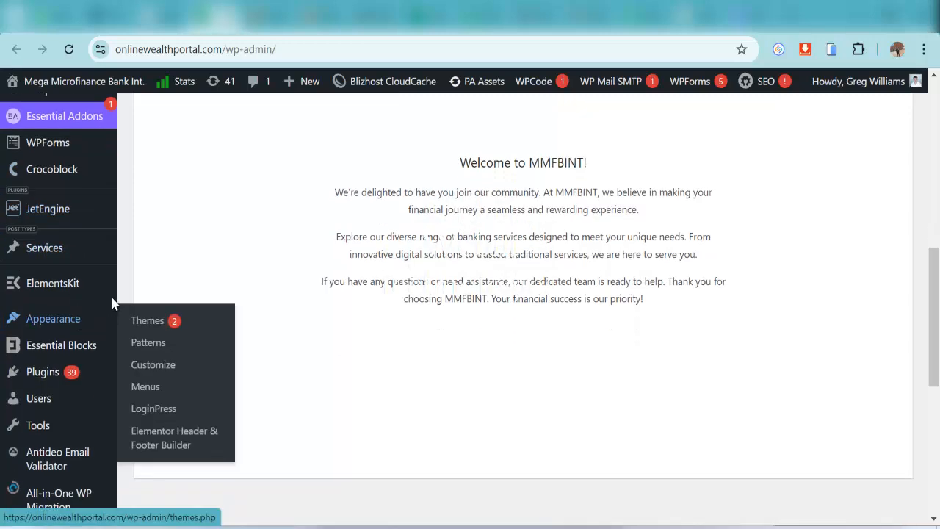
Toggle permalinks from Numeric back to Post name (/%postname%/) and save the change twice
{"action": "mouse_move", "coordinate": [64, 383]}
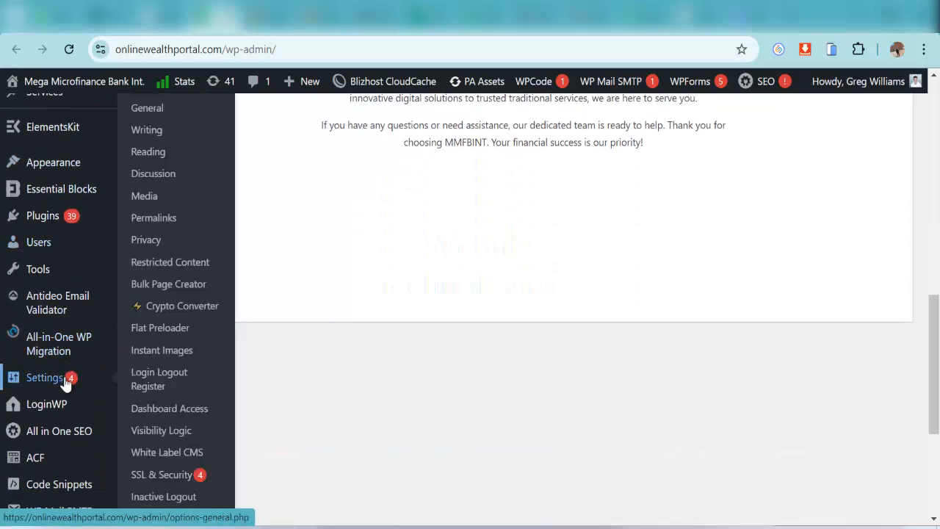
{"action": "left_click", "coordinate": [161, 219]}
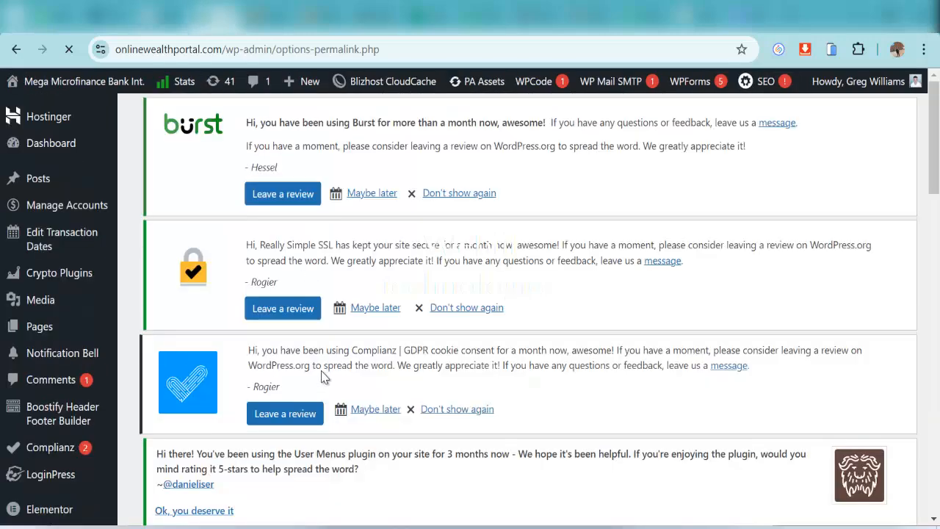
{"action": "scroll", "coordinate": [360, 351], "scroll_direction": "down", "scroll_amount": 5}
{"action": "scroll", "coordinate": [376, 354], "scroll_direction": "down", "scroll_amount": 2}
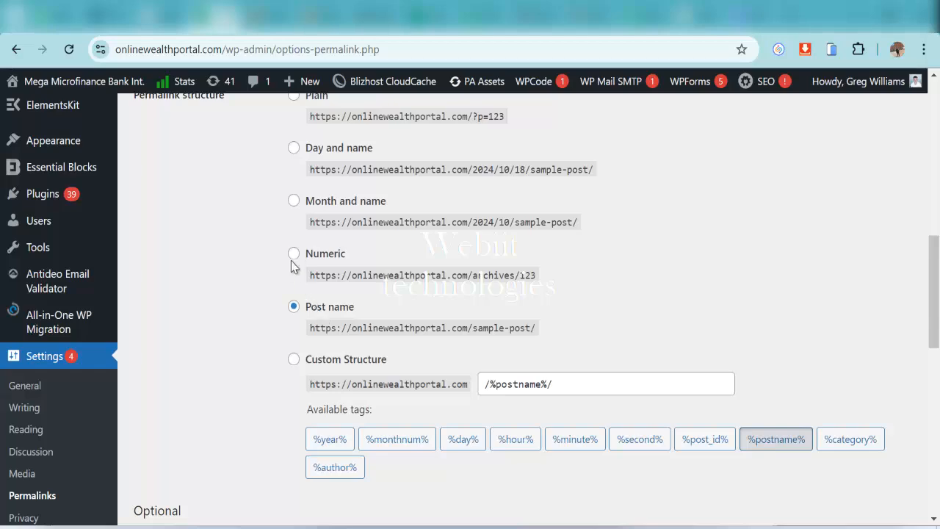
{"action": "left_click", "coordinate": [294, 254]}
{"action": "left_click", "coordinate": [294, 306]}
{"action": "scroll", "coordinate": [790, 425], "scroll_direction": "down", "scroll_amount": 6}
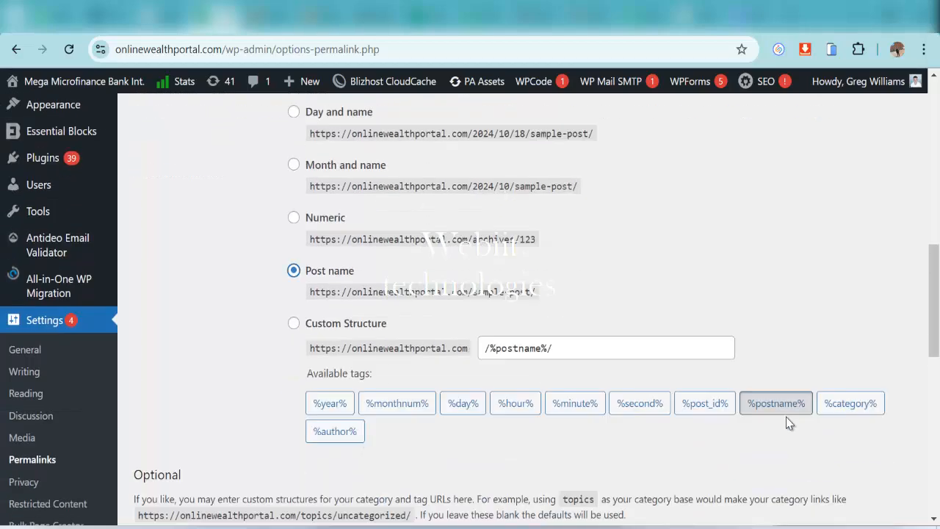
{"action": "left_click", "coordinate": [182, 227]}
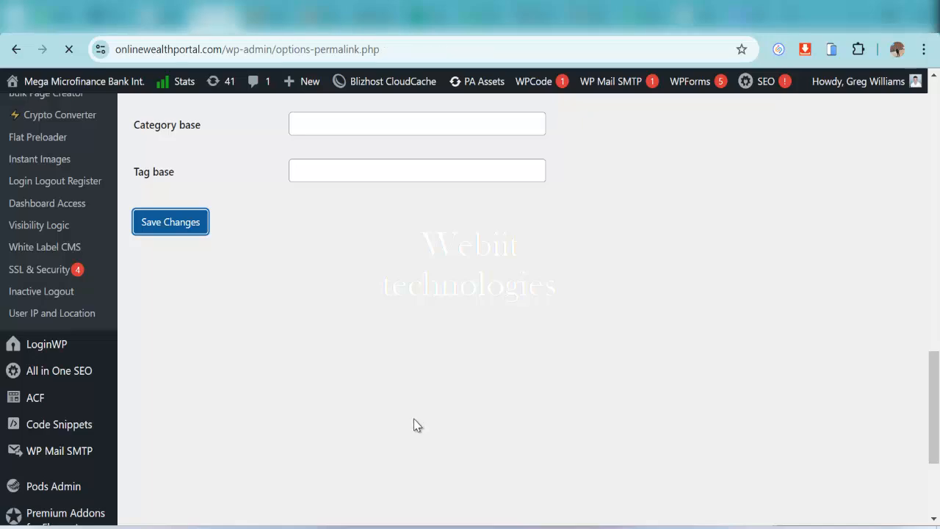
{"action": "scroll", "coordinate": [399, 373], "scroll_direction": "down", "scroll_amount": 5}
{"action": "scroll", "coordinate": [397, 372], "scroll_direction": "down", "scroll_amount": 10}
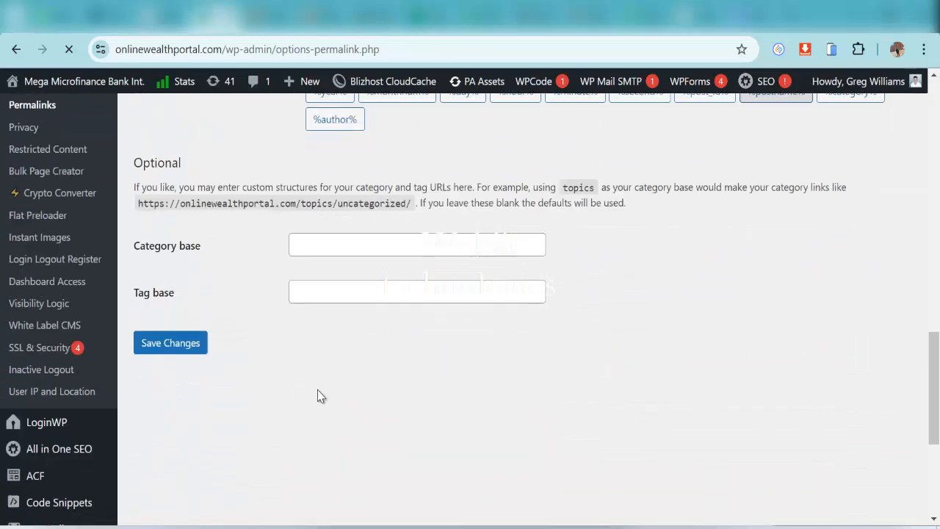
{"action": "left_click", "coordinate": [189, 345]}
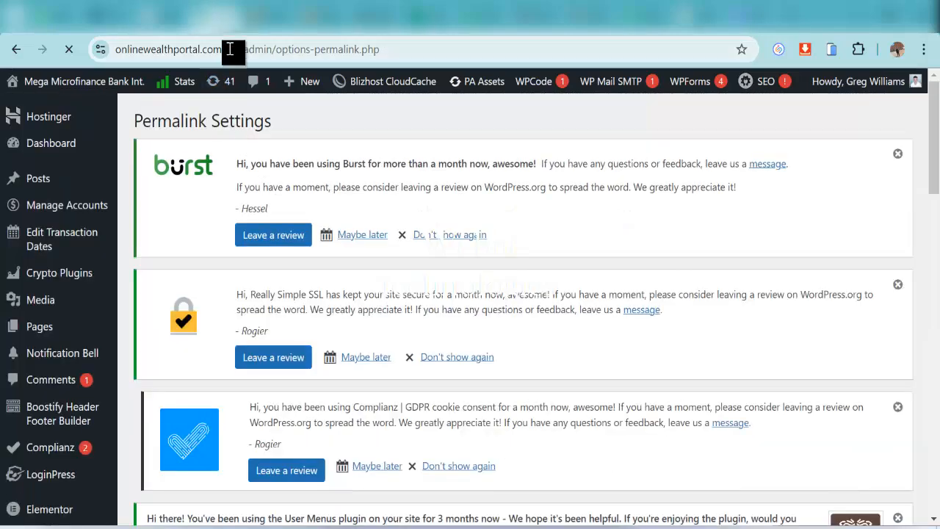
Copy the onlinewealthportal.com address, load it in a new tab, and reload it
{"action": "left_click_drag", "start_coordinate": [226, 49], "coordinate": [92, 70]}
{"action": "right_click", "coordinate": [151, 54]}
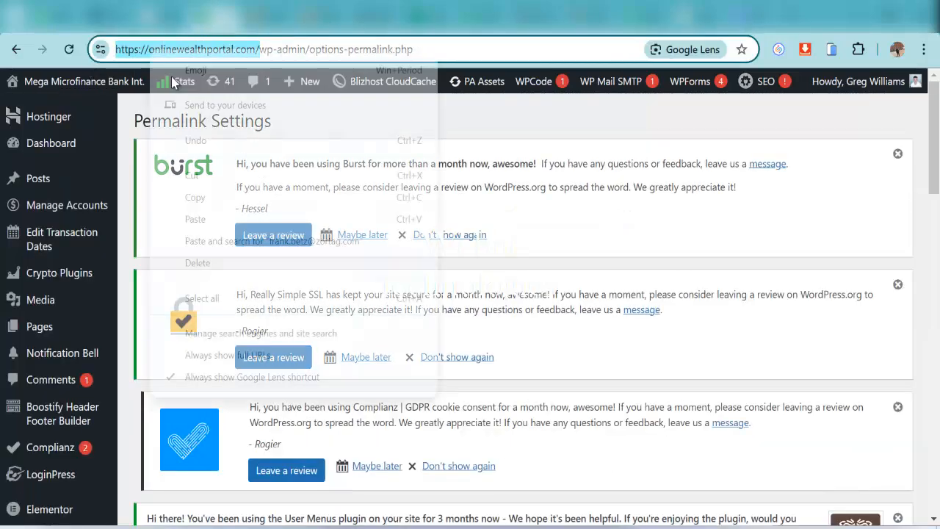
{"action": "left_click", "coordinate": [196, 204]}
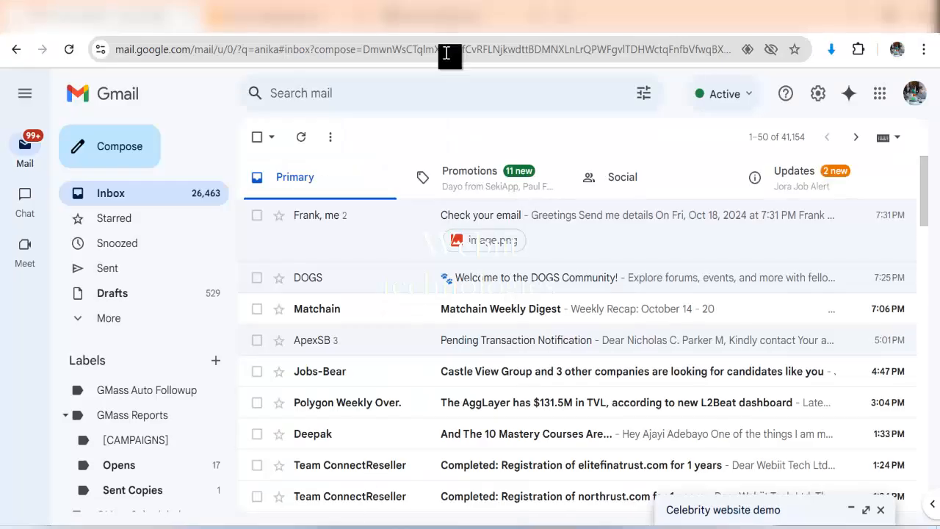
{"action": "left_click", "coordinate": [564, 18]}
{"action": "right_click", "coordinate": [417, 50]}
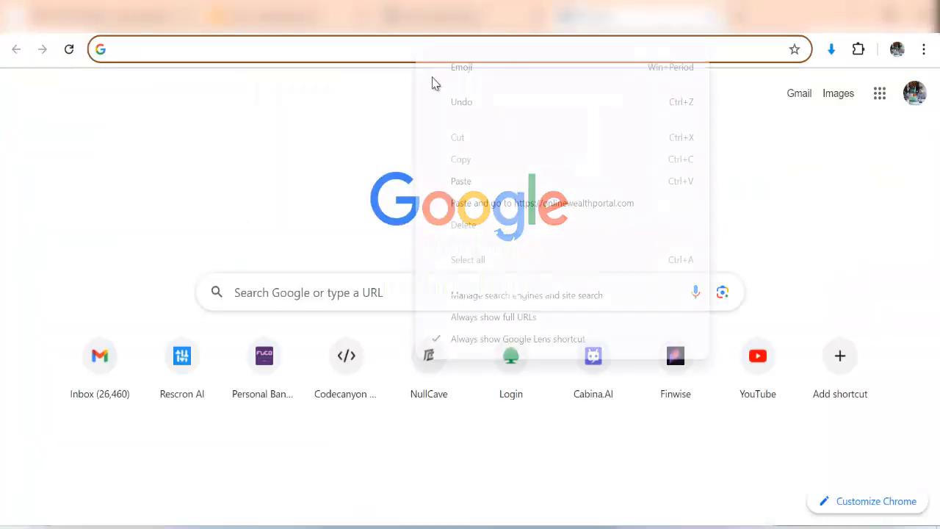
{"action": "left_click", "coordinate": [464, 203]}
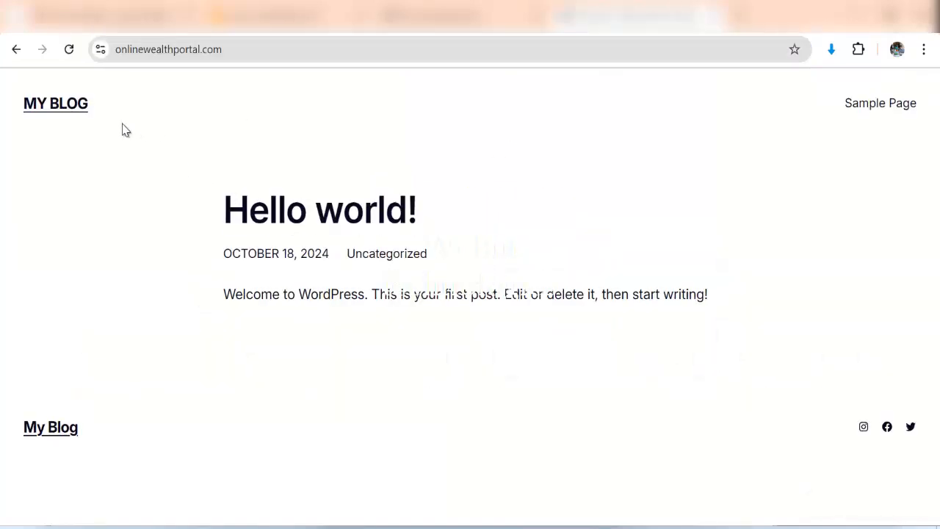
{"action": "left_click", "coordinate": [72, 53]}
{"action": "left_click", "coordinate": [238, 51]}
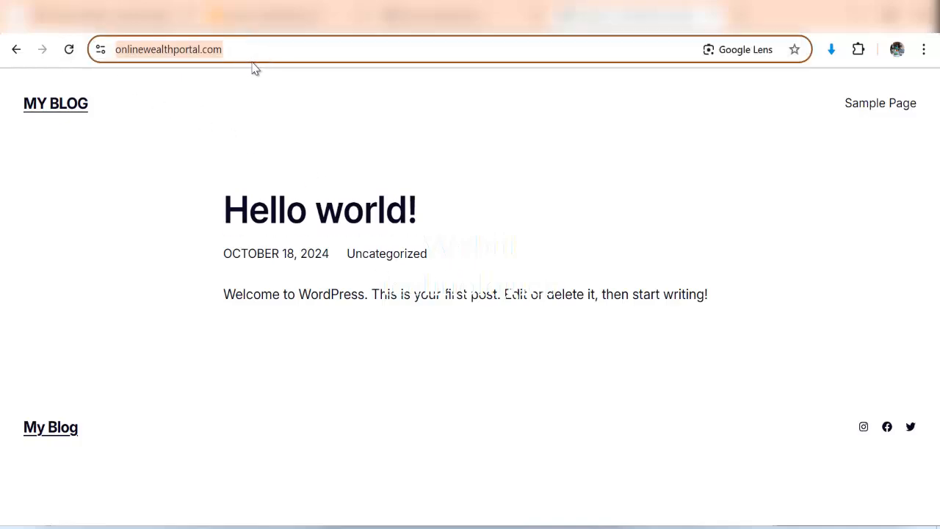
{"action": "key", "text": "Return"}
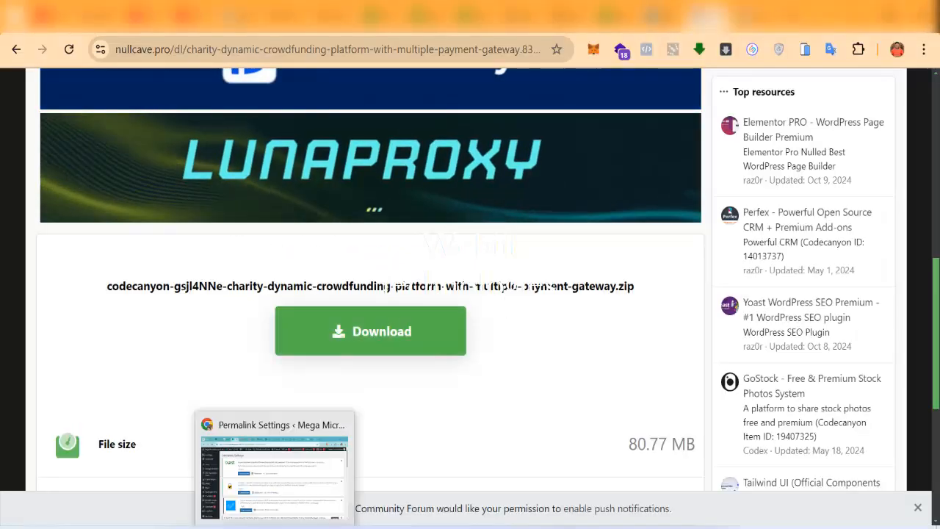
Open the live MMF Bank site in a new tab from the WordPress admin
{"action": "left_click", "coordinate": [287, 525]}
{"action": "mouse_move", "coordinate": [48, 89]}
{"action": "right_click", "coordinate": [44, 111]}
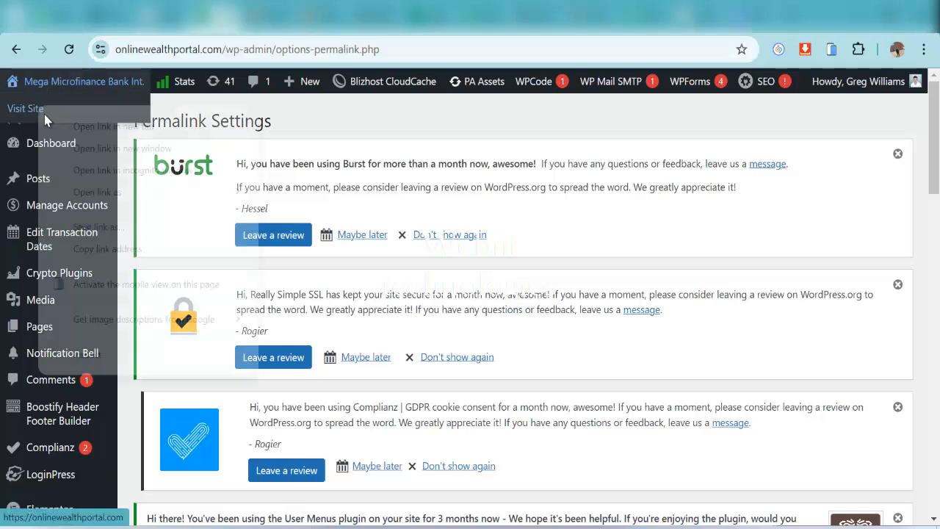
{"action": "left_click", "coordinate": [55, 120]}
{"action": "left_click", "coordinate": [256, 23]}
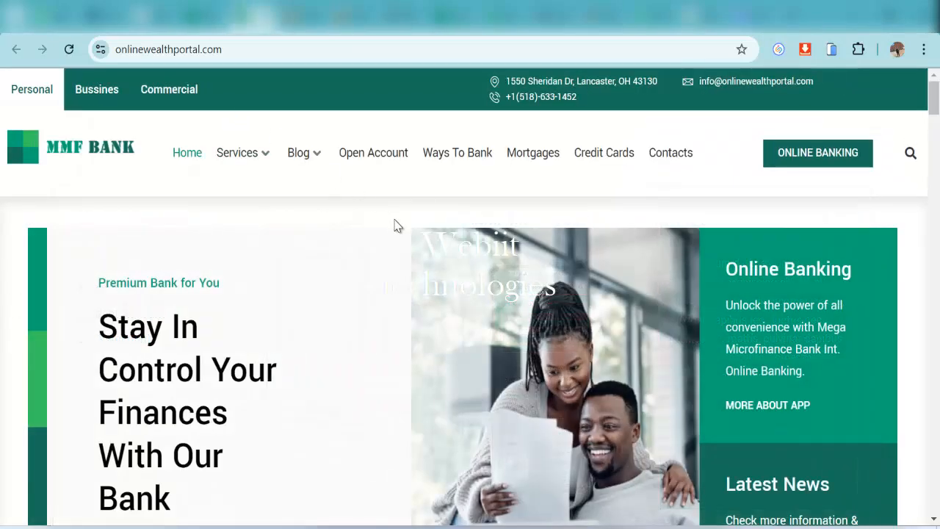
View the site's Open Account page, then go back
{"action": "scroll", "coordinate": [552, 227], "scroll_direction": "down", "scroll_amount": 3}
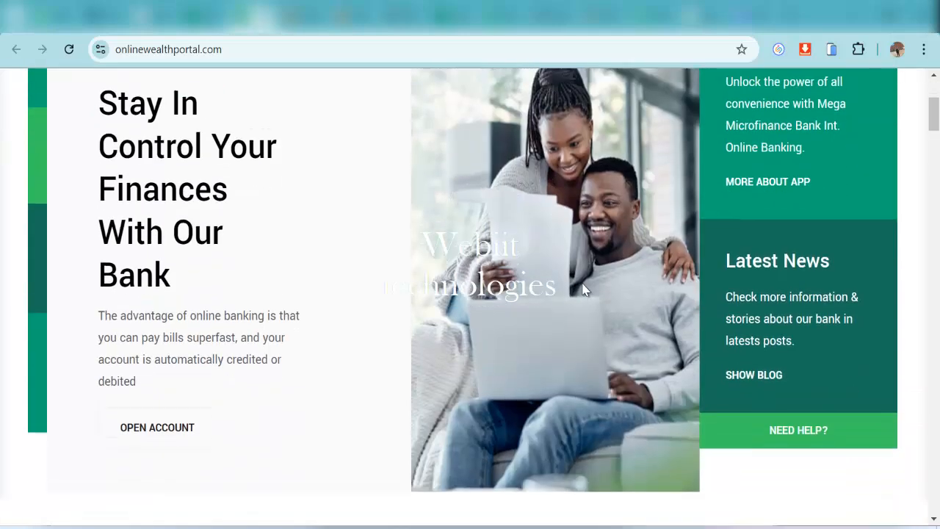
{"action": "scroll", "coordinate": [556, 218], "scroll_direction": "up", "scroll_amount": 3}
{"action": "mouse_move", "coordinate": [259, 157]}
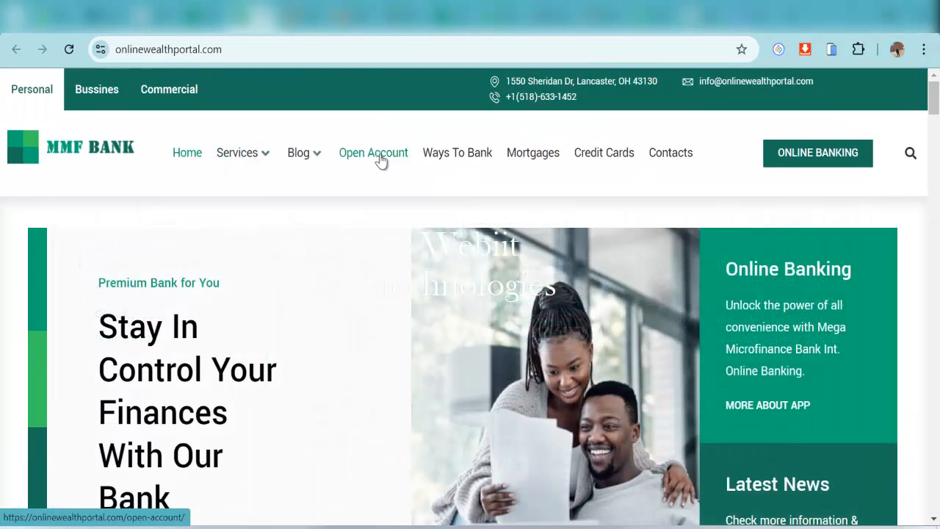
{"action": "left_click", "coordinate": [377, 157]}
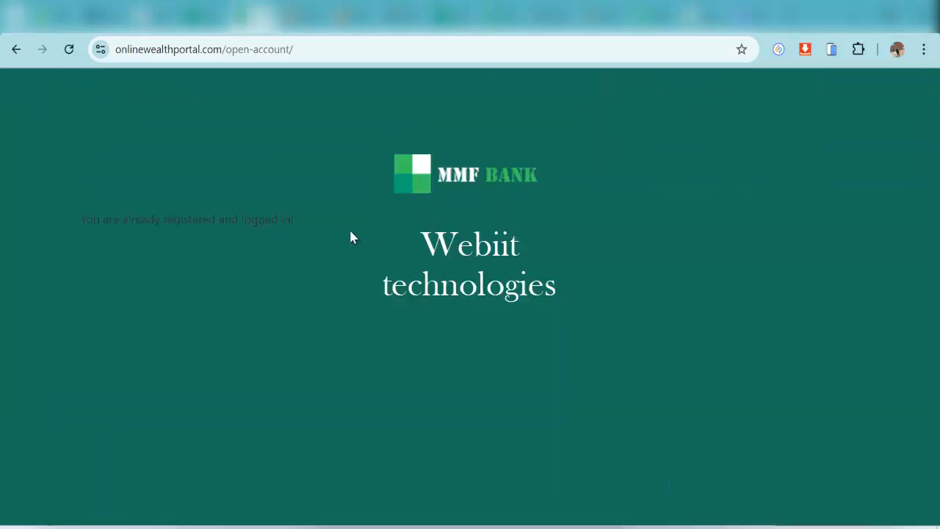
{"action": "left_click", "coordinate": [16, 49]}
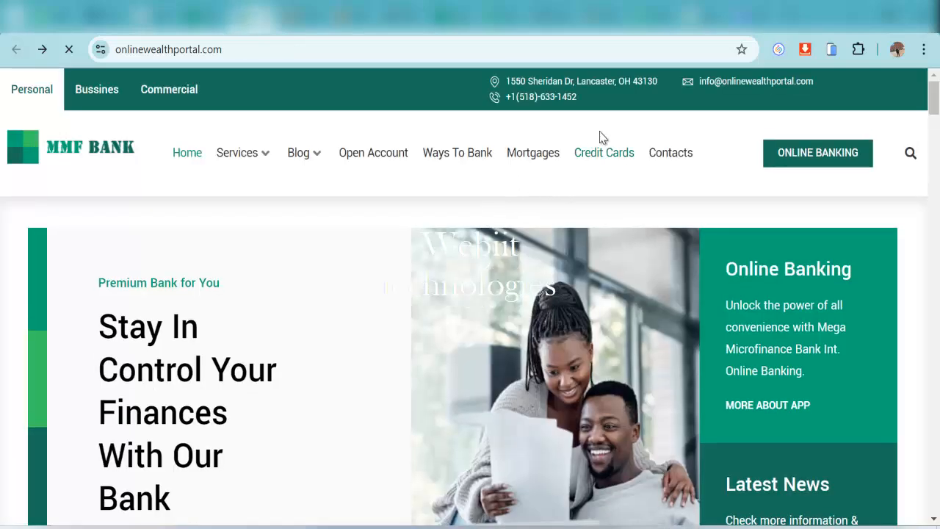
Browse the Contacts and Mortgages pages, then return to the home page
{"action": "left_click", "coordinate": [668, 153]}
{"action": "scroll", "coordinate": [568, 301], "scroll_direction": "down", "scroll_amount": 6}
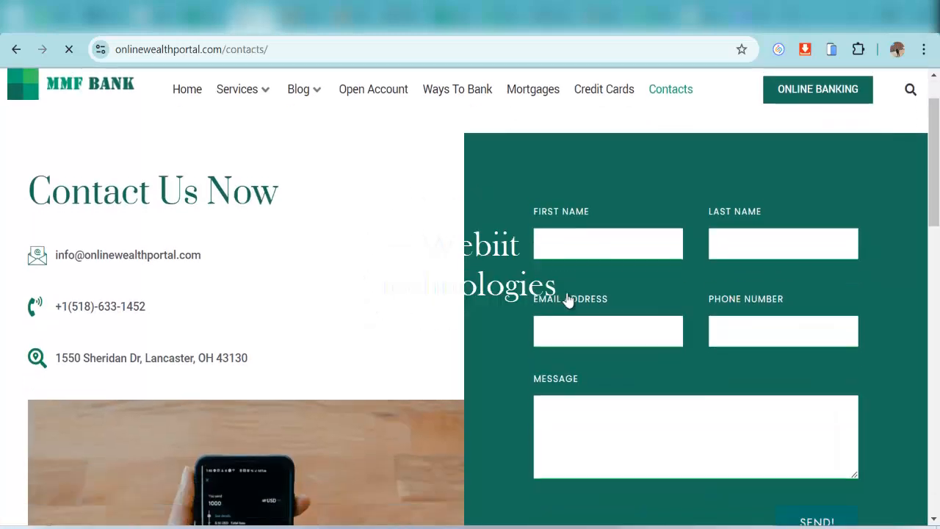
{"action": "scroll", "coordinate": [516, 298], "scroll_direction": "up", "scroll_amount": 6}
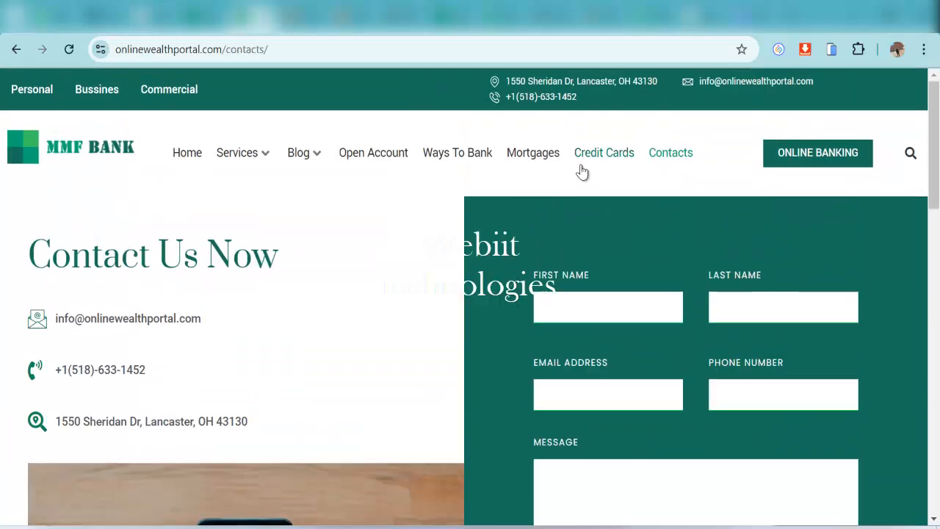
{"action": "left_click", "coordinate": [549, 155]}
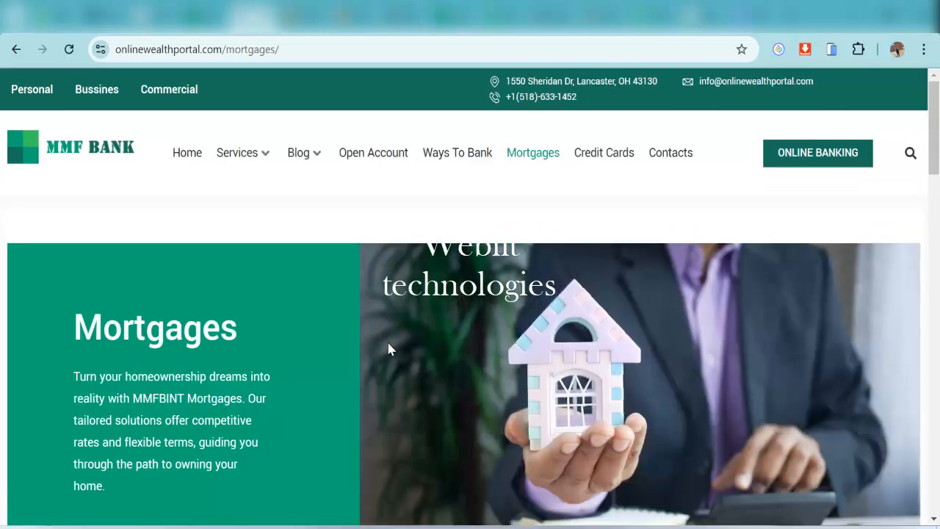
{"action": "scroll", "coordinate": [630, 264], "scroll_direction": "down", "scroll_amount": 4}
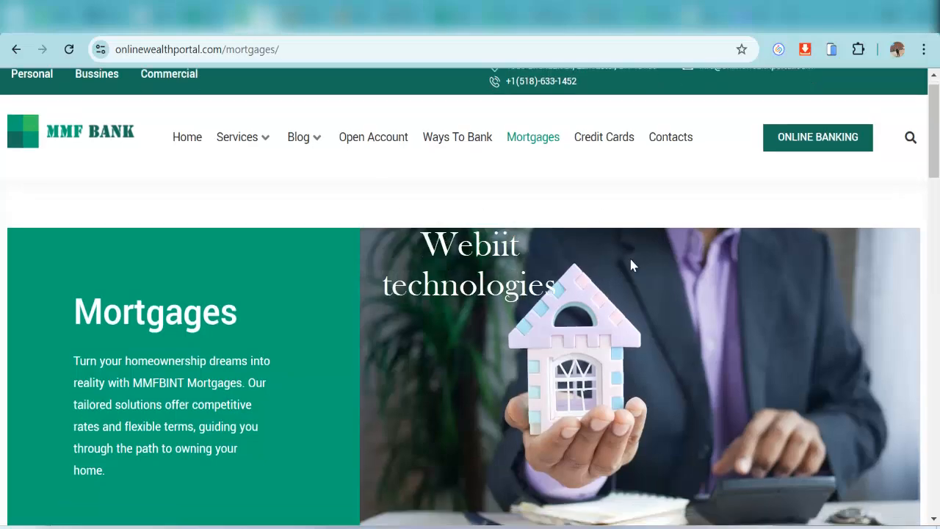
{"action": "scroll", "coordinate": [618, 389], "scroll_direction": "down", "scroll_amount": 4}
{"action": "scroll", "coordinate": [619, 388], "scroll_direction": "up", "scroll_amount": 8}
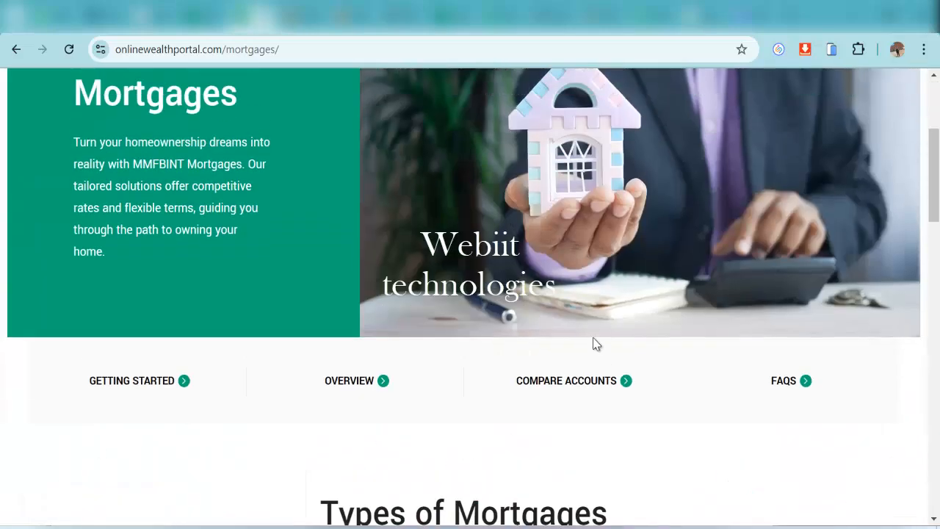
{"action": "left_click", "coordinate": [193, 163]}
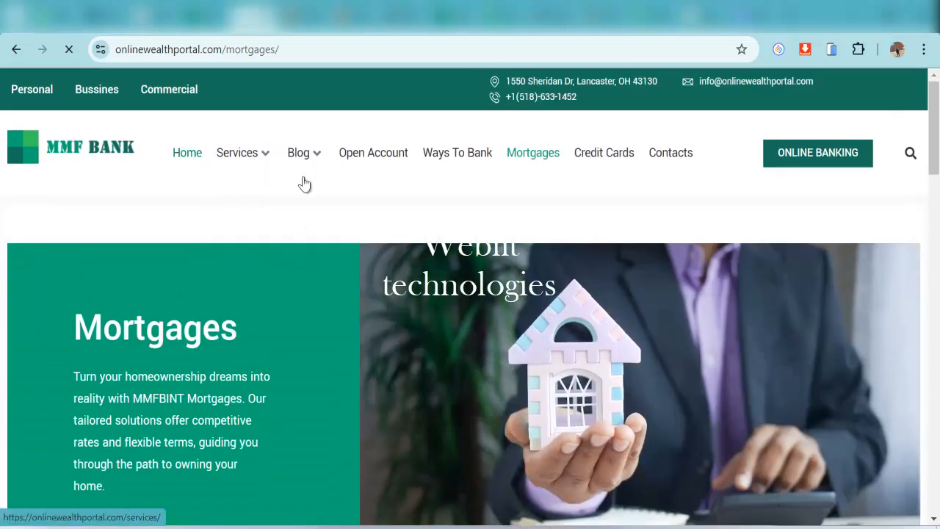
{"action": "mouse_move", "coordinate": [304, 183]}
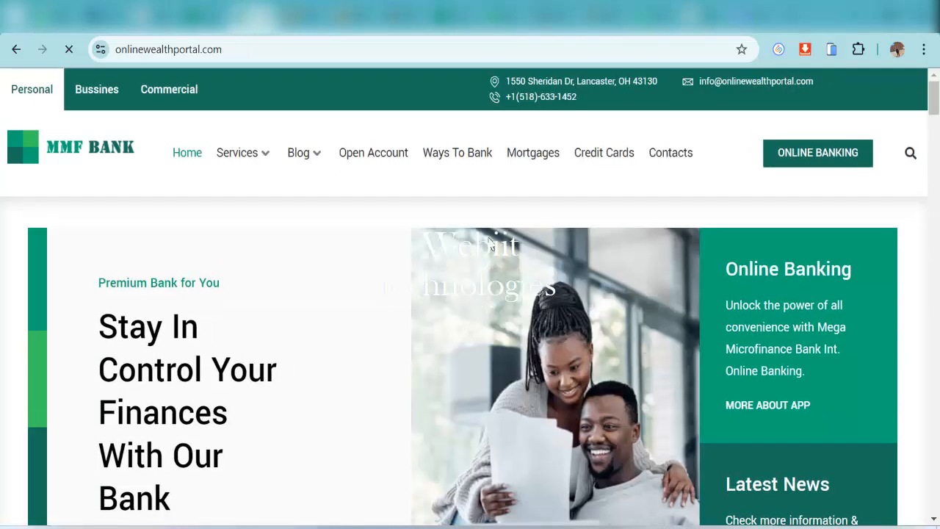
Dismiss the Burst, Really Simple SSL and Complianz review notices in the admin
{"action": "left_click", "coordinate": [207, 18]}
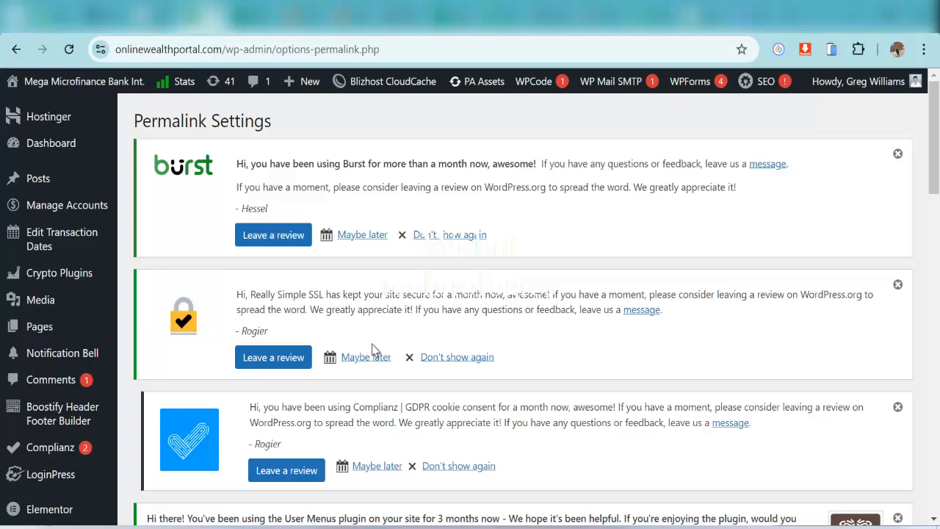
{"action": "left_click", "coordinate": [896, 154]}
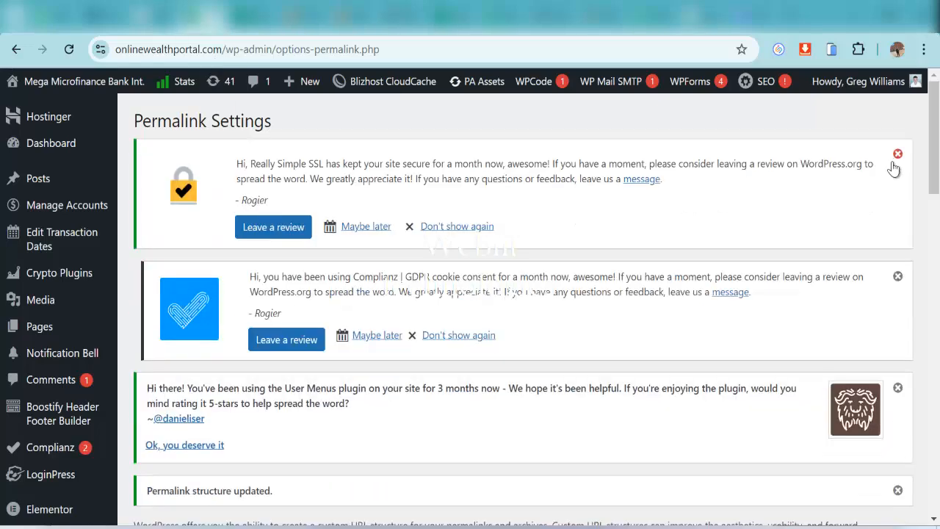
{"action": "left_click", "coordinate": [897, 156]}
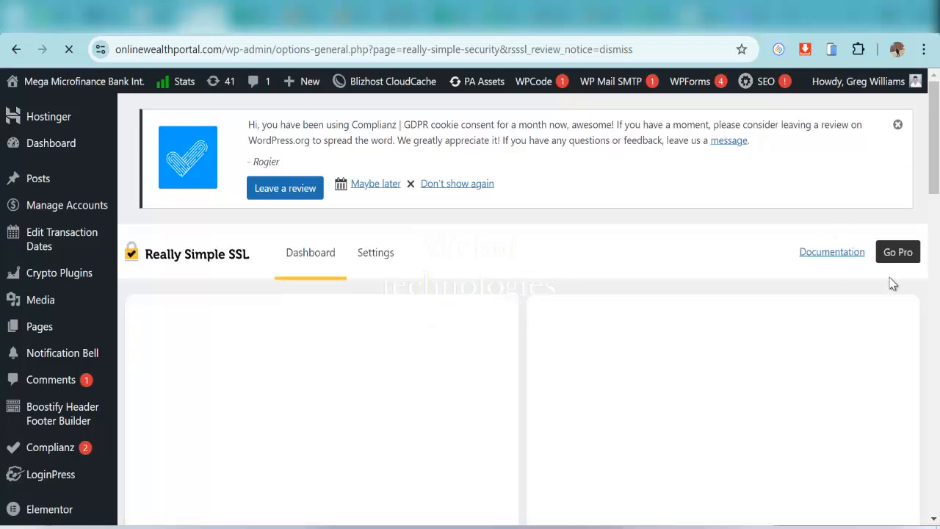
{"action": "left_click", "coordinate": [898, 124]}
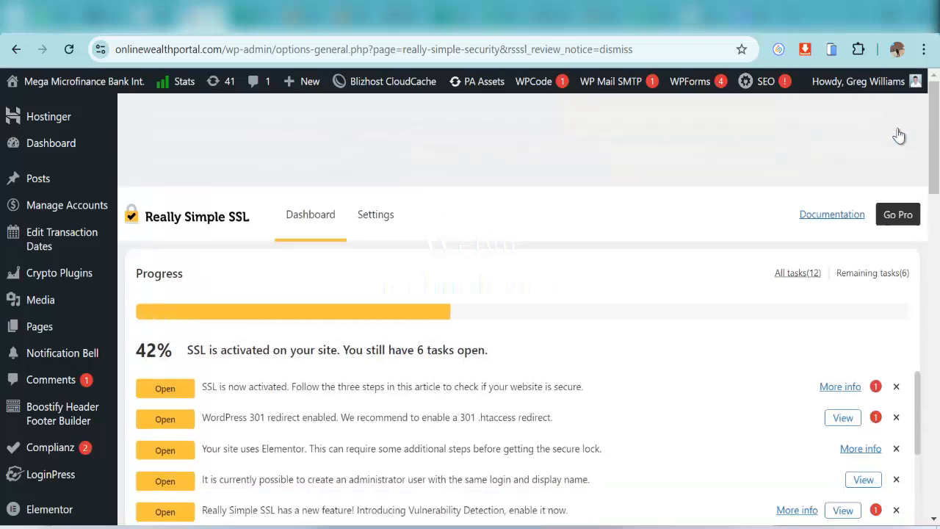
Scroll through the Really Simple SSL dashboard showing 44% progress and 6 open tasks
{"action": "mouse_move", "coordinate": [915, 315]}
{"action": "left_mouse_down"}
{"action": "mouse_move", "coordinate": [917, 401]}
{"action": "mouse_move", "coordinate": [913, 303]}
{"action": "left_mouse_up"}
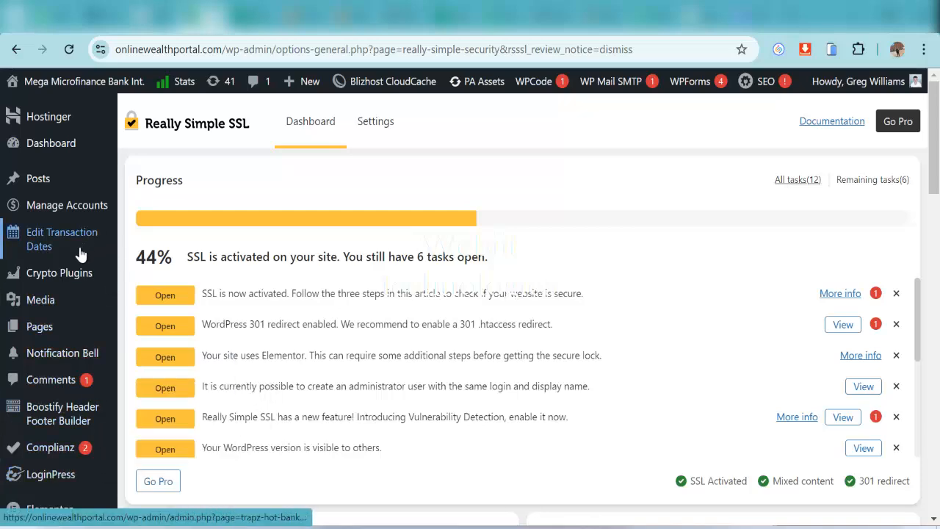
{"action": "scroll", "coordinate": [70, 371], "scroll_direction": "down", "scroll_amount": 2}
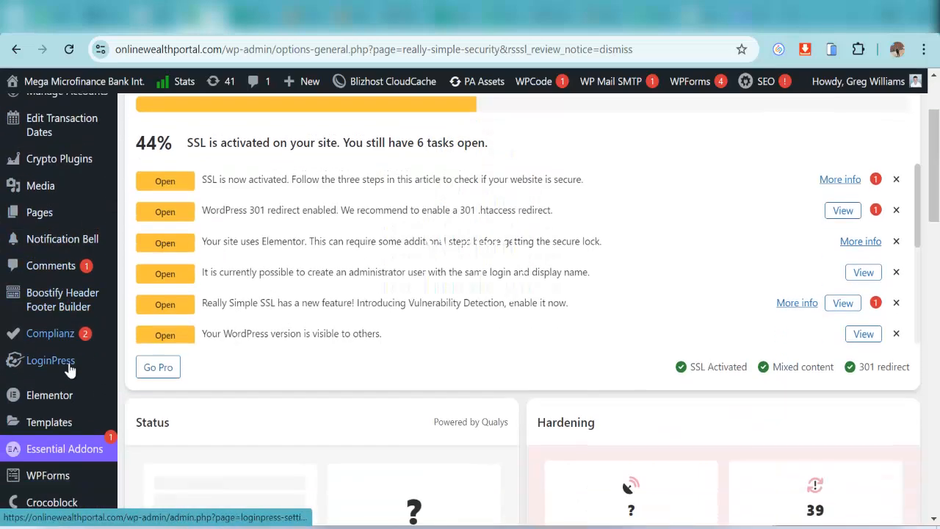
{"action": "scroll", "coordinate": [70, 371], "scroll_direction": "down", "scroll_amount": 3}
{"action": "scroll", "coordinate": [77, 384], "scroll_direction": "up", "scroll_amount": 2}
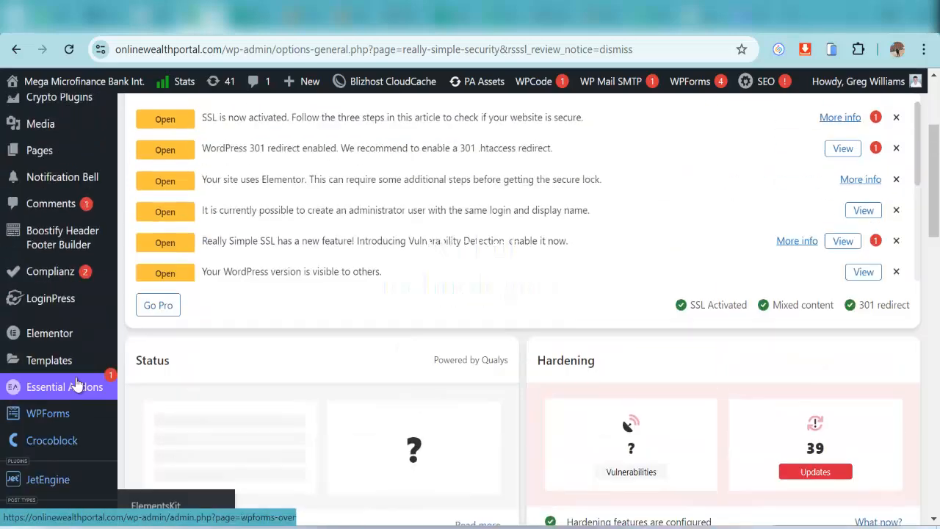
{"action": "scroll", "coordinate": [84, 157], "scroll_direction": "up", "scroll_amount": 3}
{"action": "scroll", "coordinate": [70, 451], "scroll_direction": "down", "scroll_amount": 2}
{"action": "scroll", "coordinate": [78, 434], "scroll_direction": "up", "scroll_amount": 2}
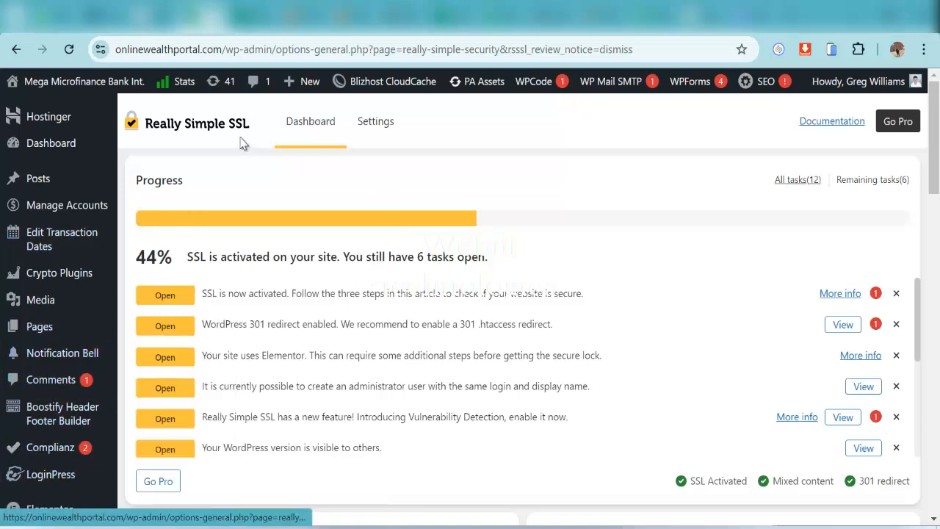
Navigate File Manager to public_html/wp-content/plugins and scroll to hide-plugins-from-admins
{"action": "left_click", "coordinate": [305, 14]}
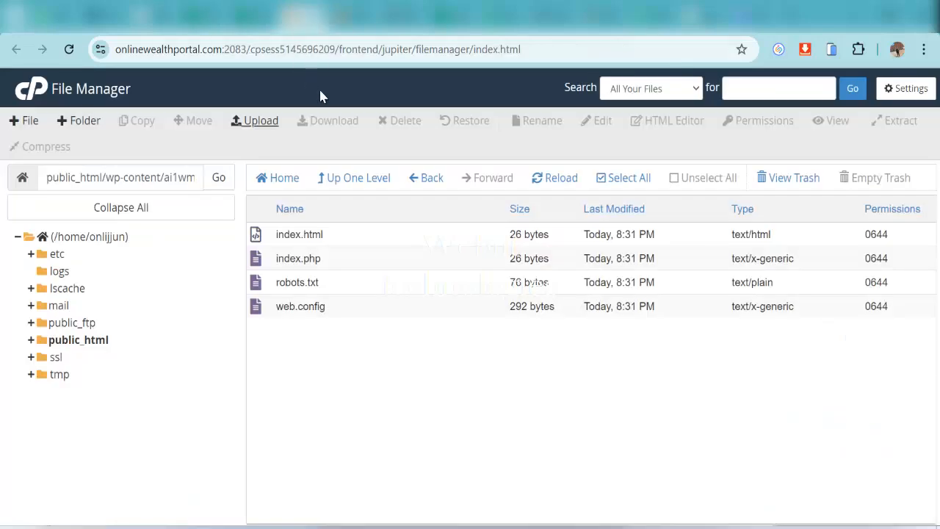
{"action": "left_click", "coordinate": [80, 340]}
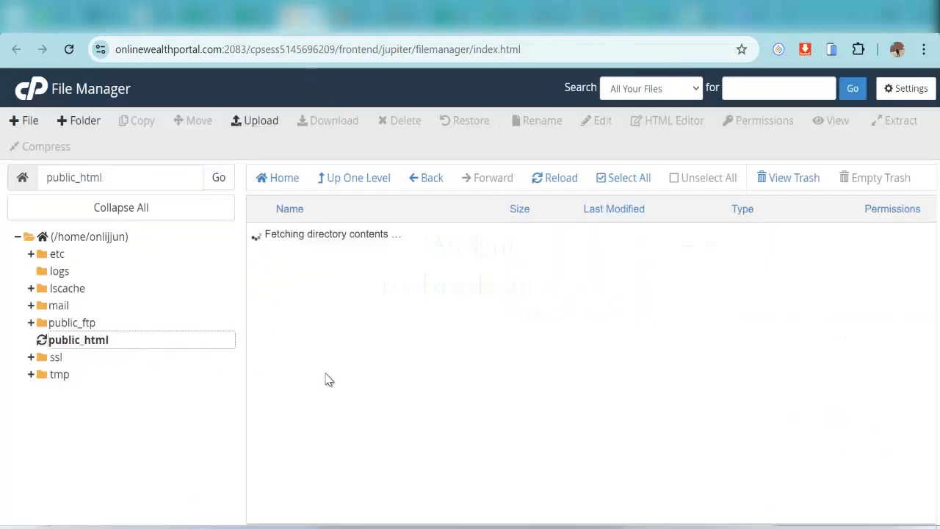
{"action": "double_click", "coordinate": [261, 263]}
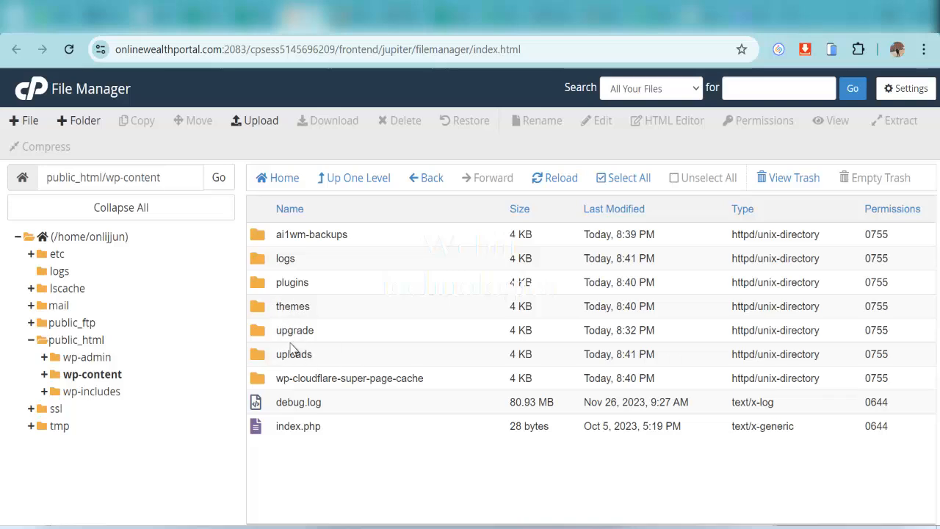
{"action": "double_click", "coordinate": [259, 285]}
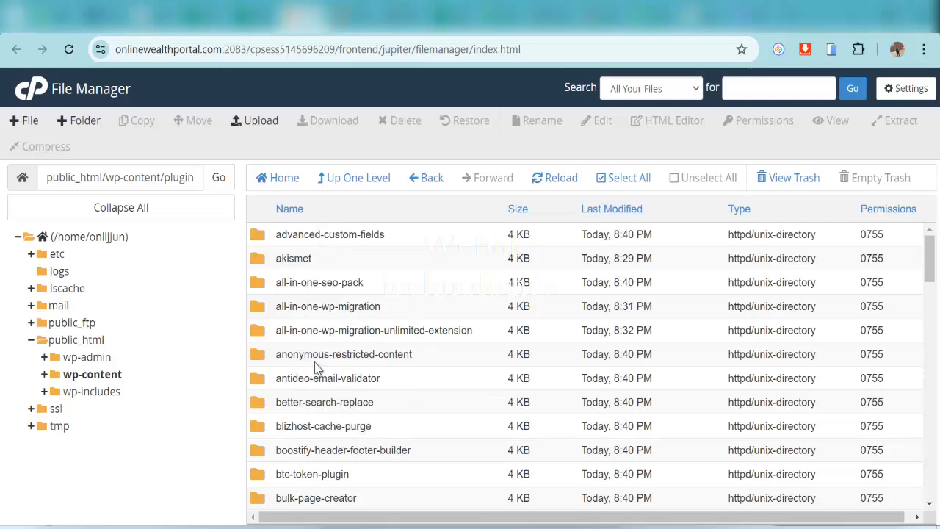
{"action": "scroll", "coordinate": [327, 375], "scroll_direction": "down", "scroll_amount": 2}
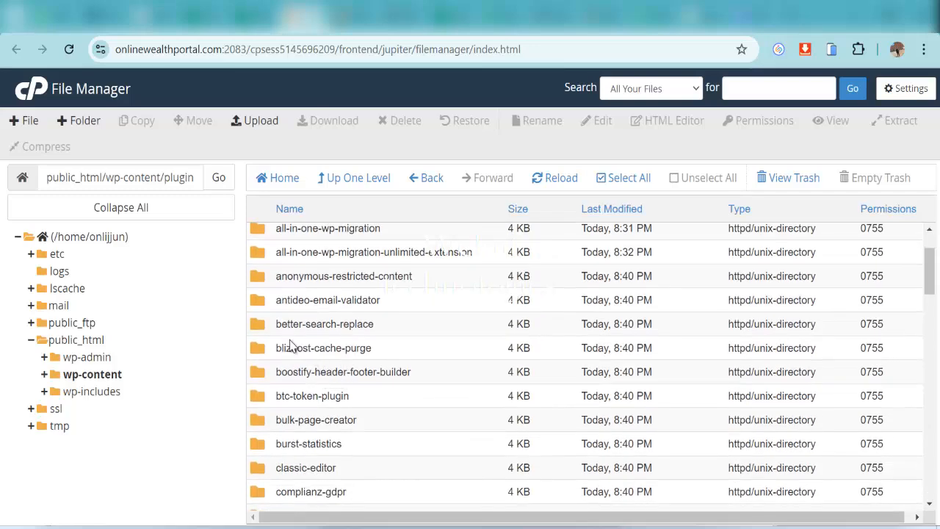
{"action": "scroll", "coordinate": [336, 341], "scroll_direction": "down", "scroll_amount": 4}
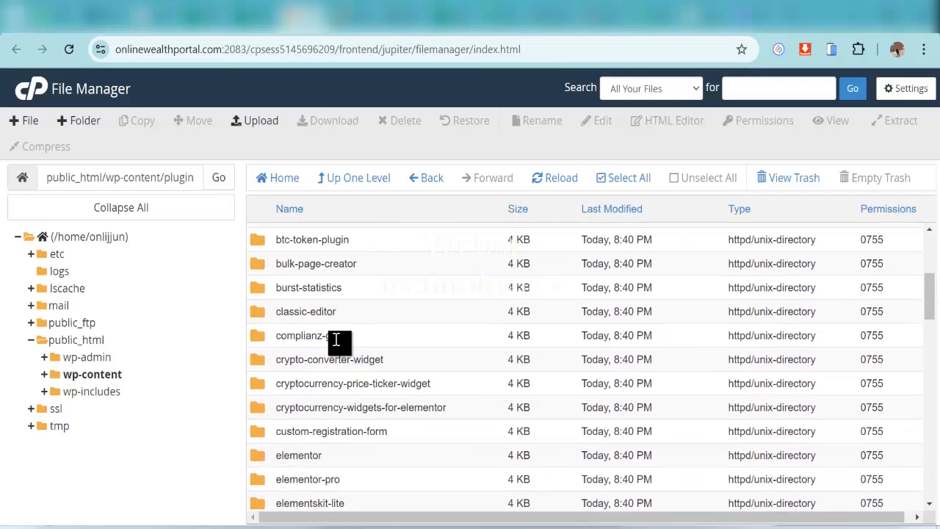
{"action": "scroll", "coordinate": [336, 341], "scroll_direction": "down", "scroll_amount": 5}
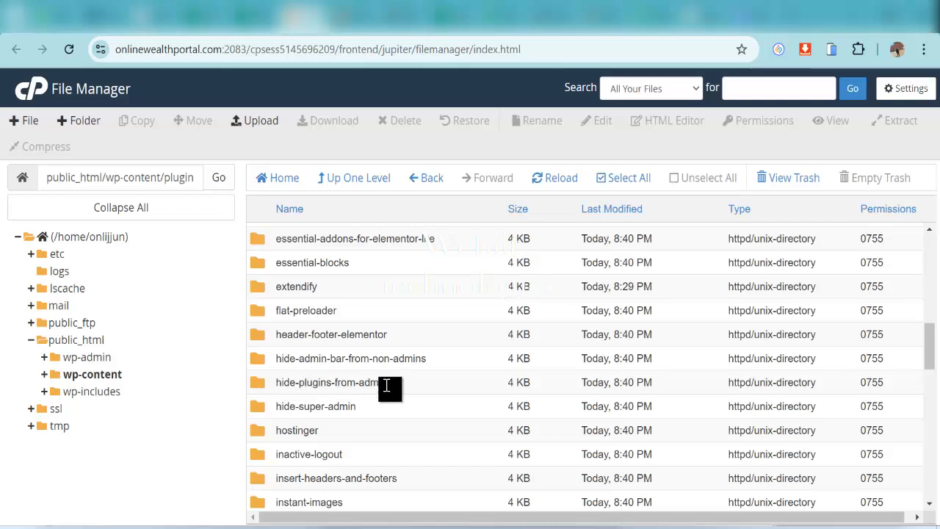
Rename the hide-plugins-from-admins folder with an 'iiii' prefix to disable it
{"action": "right_click", "coordinate": [316, 382]}
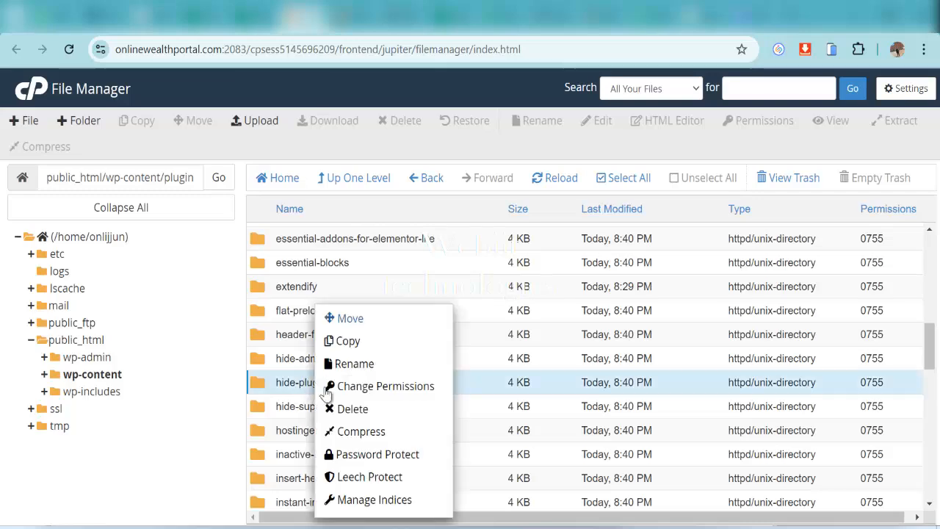
{"action": "left_click", "coordinate": [362, 369]}
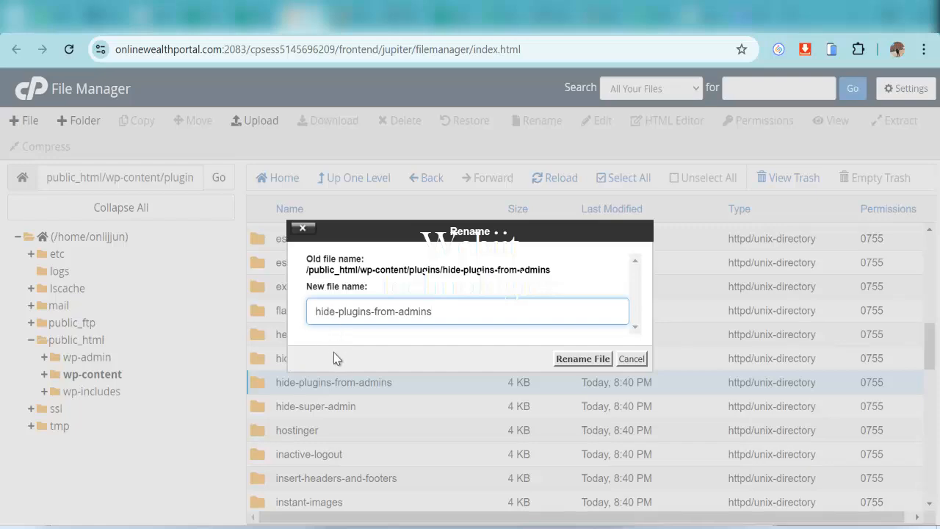
{"action": "type", "text": "iiiii"}
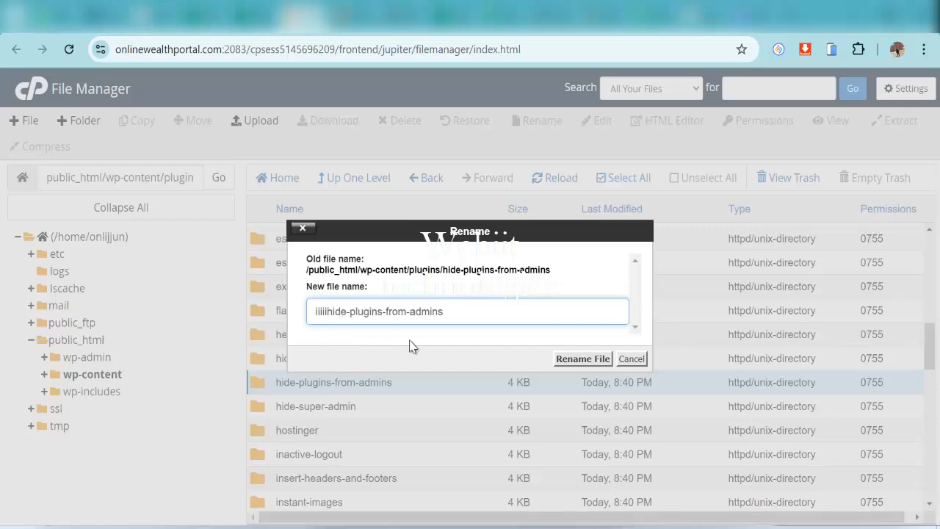
{"action": "left_click", "coordinate": [578, 358]}
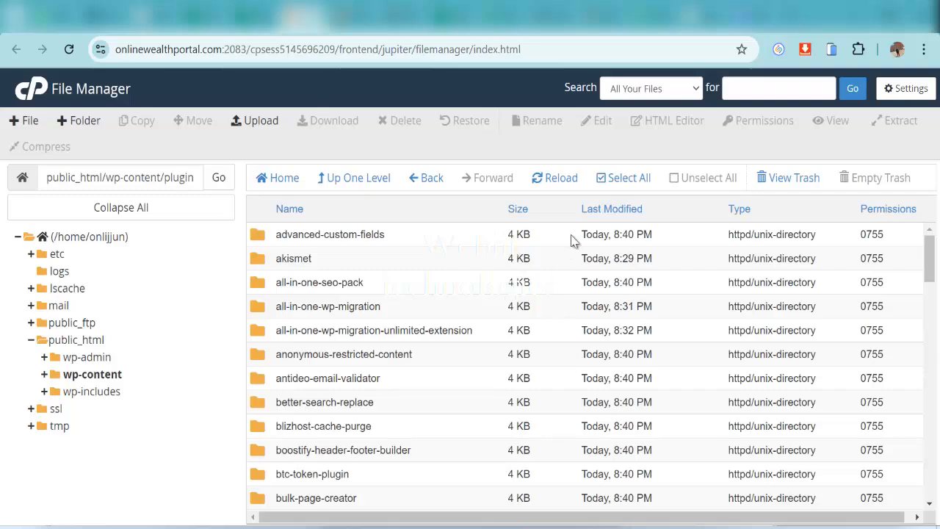
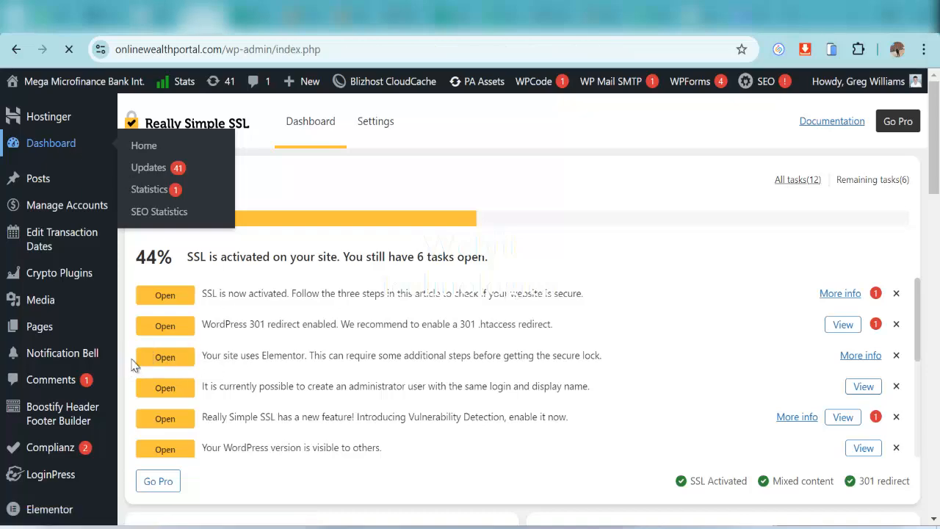
Scroll the admin sidebar to reach the Installed Plugins page with its 67 plugins
{"action": "scroll", "coordinate": [88, 367], "scroll_direction": "down", "scroll_amount": 4}
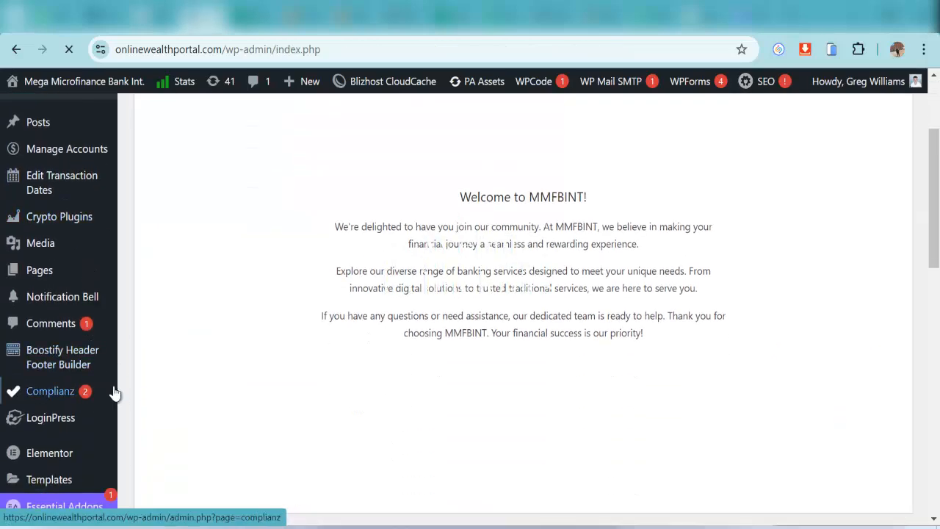
{"action": "scroll", "coordinate": [113, 433], "scroll_direction": "down", "scroll_amount": 1}
{"action": "scroll", "coordinate": [109, 404], "scroll_direction": "up", "scroll_amount": 2}
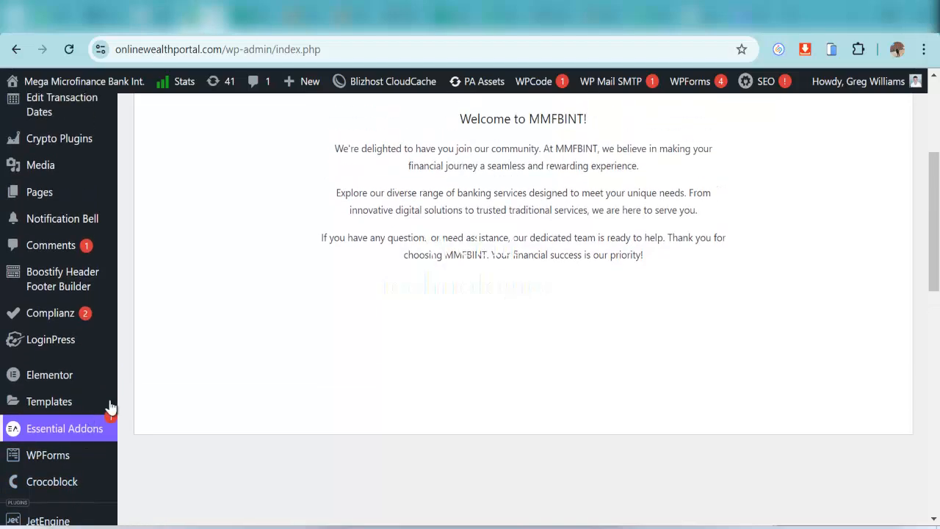
{"action": "scroll", "coordinate": [80, 409], "scroll_direction": "down", "scroll_amount": 5}
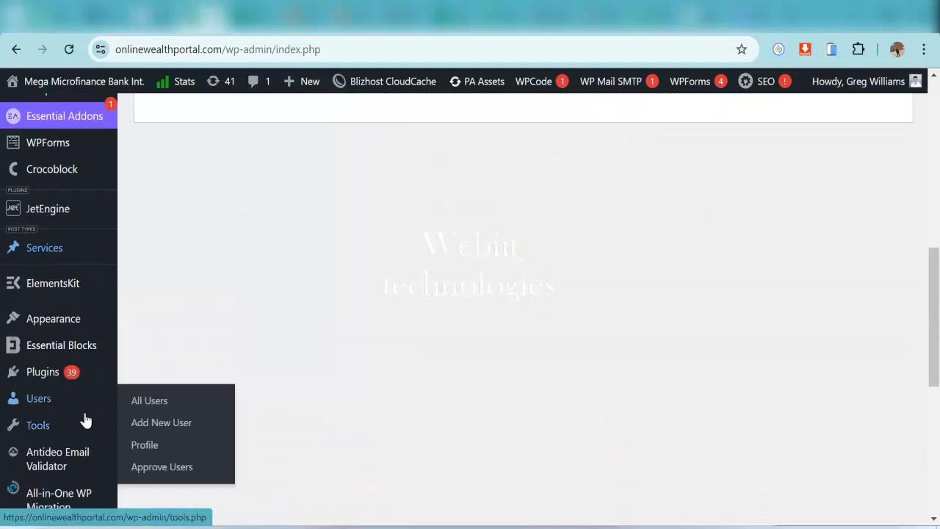
{"action": "mouse_move", "coordinate": [46, 374]}
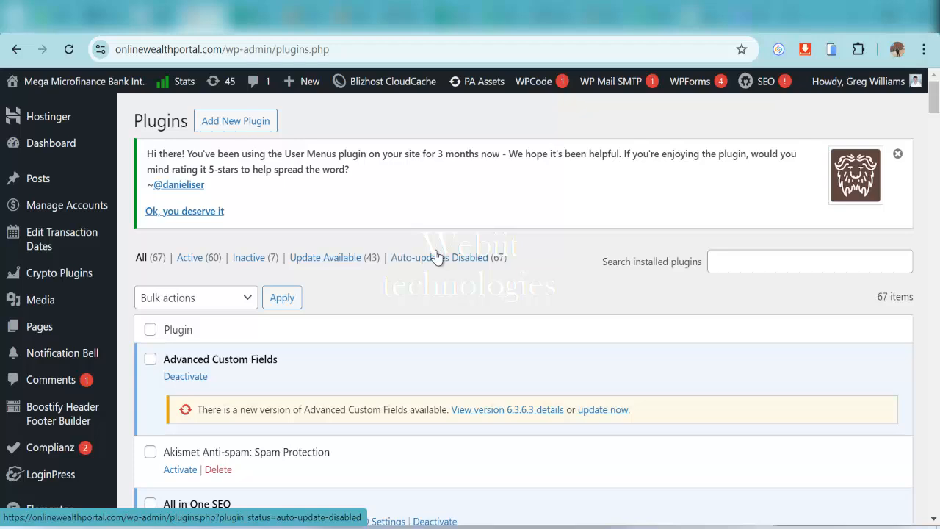
{"action": "scroll", "coordinate": [437, 256], "scroll_direction": "down", "scroll_amount": 3}
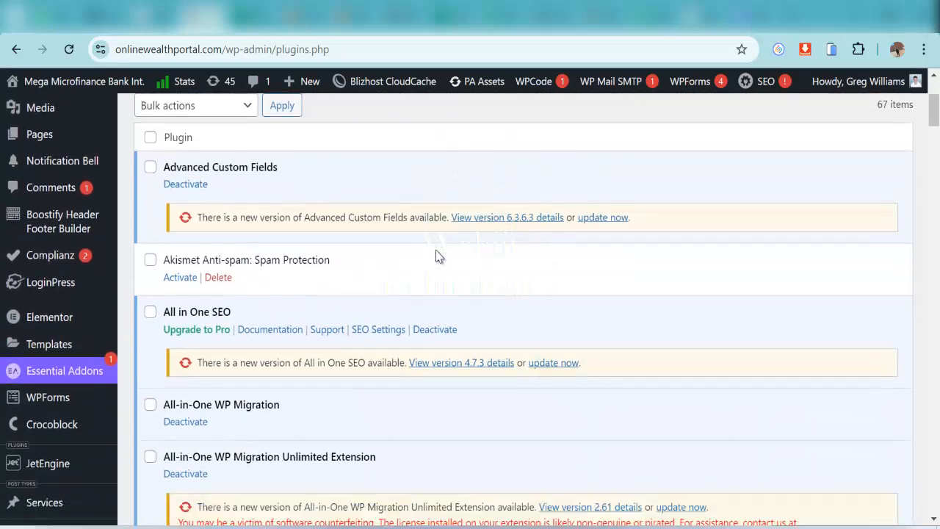
{"action": "scroll", "coordinate": [436, 254], "scroll_direction": "down", "scroll_amount": 5}
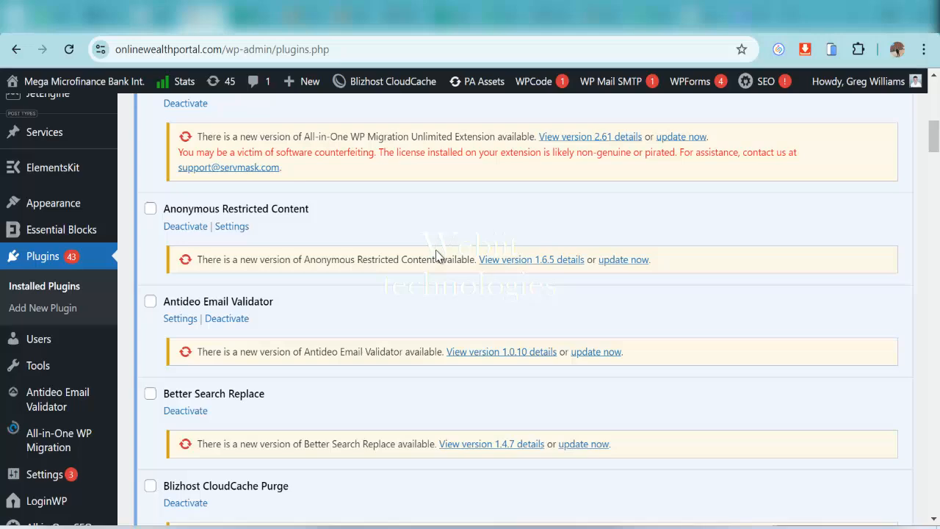
{"action": "scroll", "coordinate": [256, 384], "scroll_direction": "up", "scroll_amount": 10}
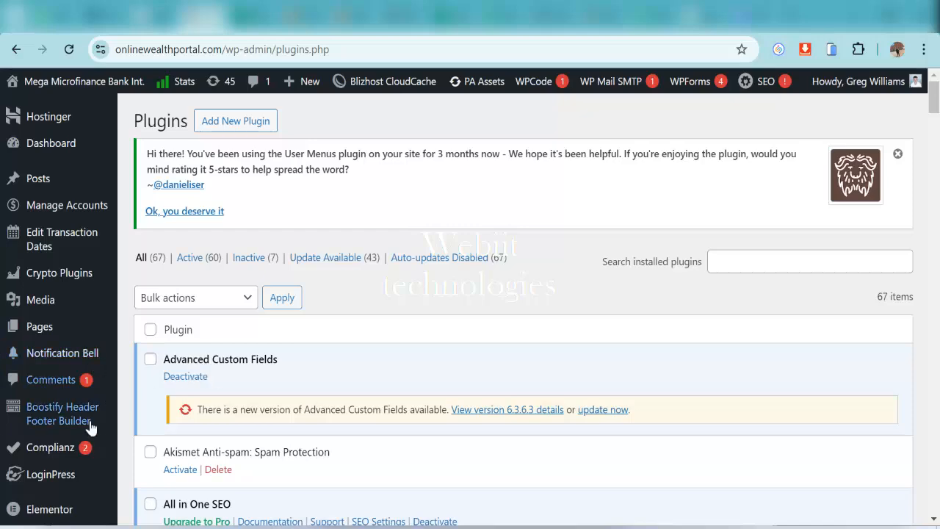
{"action": "scroll", "coordinate": [94, 362], "scroll_direction": "down", "scroll_amount": 1}
{"action": "scroll", "coordinate": [94, 362], "scroll_direction": "down", "scroll_amount": 1}
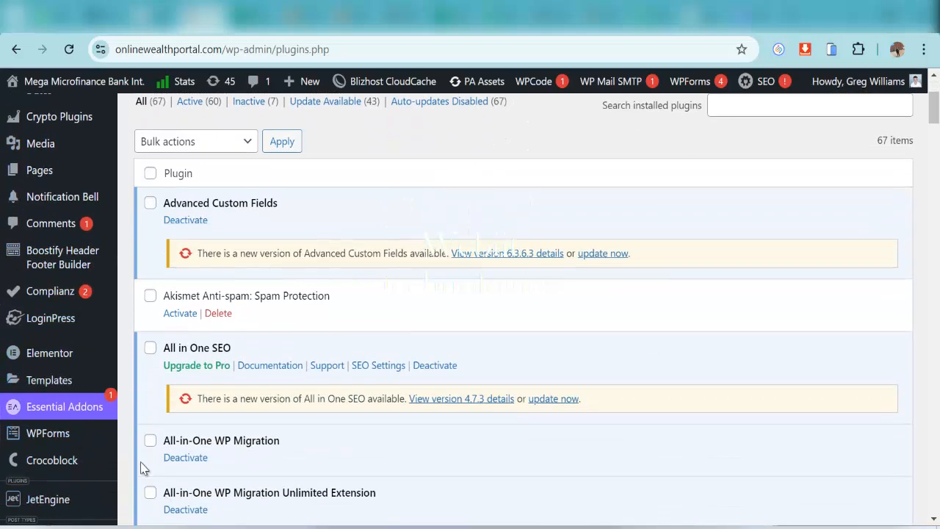
{"action": "scroll", "coordinate": [81, 470], "scroll_direction": "up", "scroll_amount": 2}
{"action": "scroll", "coordinate": [71, 429], "scroll_direction": "down", "scroll_amount": 1}
{"action": "scroll", "coordinate": [59, 326], "scroll_direction": "up", "scroll_amount": 2}
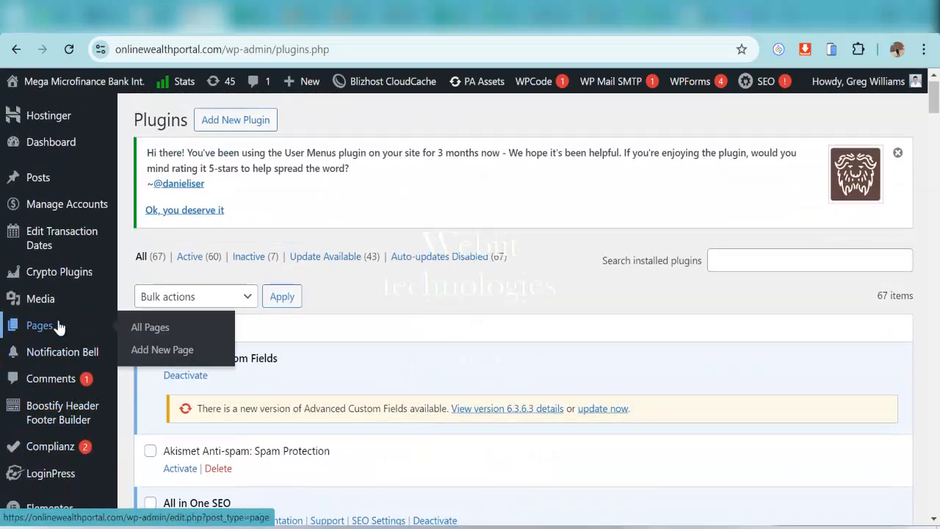
{"action": "scroll", "coordinate": [59, 335], "scroll_direction": "down", "scroll_amount": 8}
{"action": "scroll", "coordinate": [58, 345], "scroll_direction": "down", "scroll_amount": 1}
{"action": "mouse_move", "coordinate": [58, 360]}
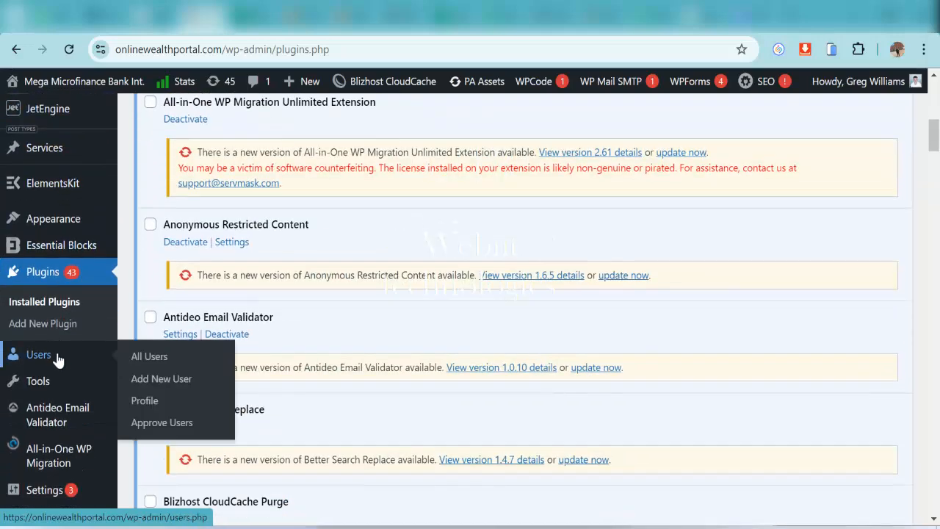
Browse the All Users table, then return to File Manager's wp-content/plugins folder
{"action": "left_click", "coordinate": [170, 365]}
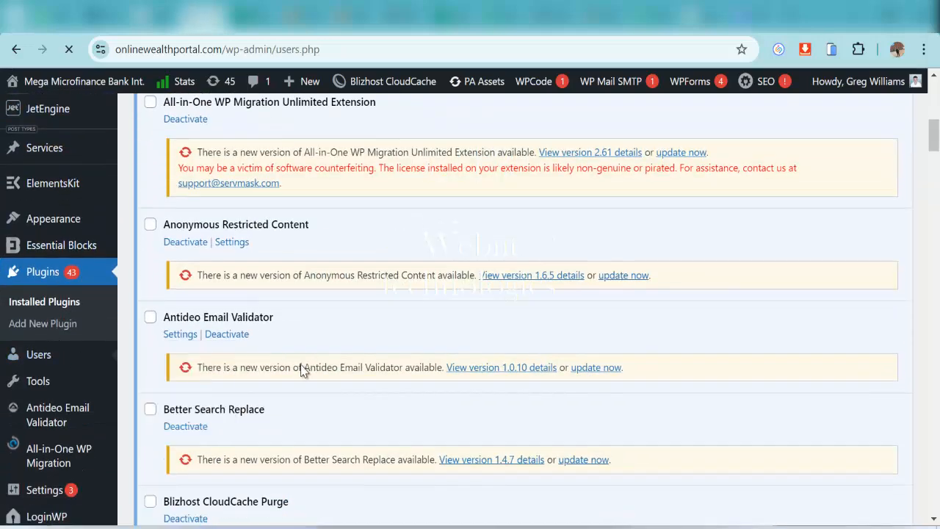
{"action": "scroll", "coordinate": [323, 356], "scroll_direction": "down", "scroll_amount": 2}
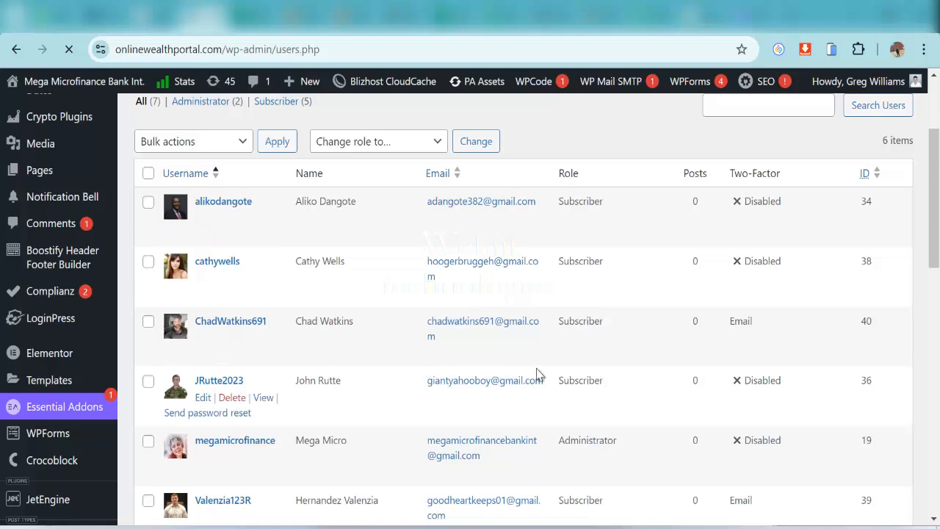
{"action": "scroll", "coordinate": [561, 374], "scroll_direction": "down", "scroll_amount": 3}
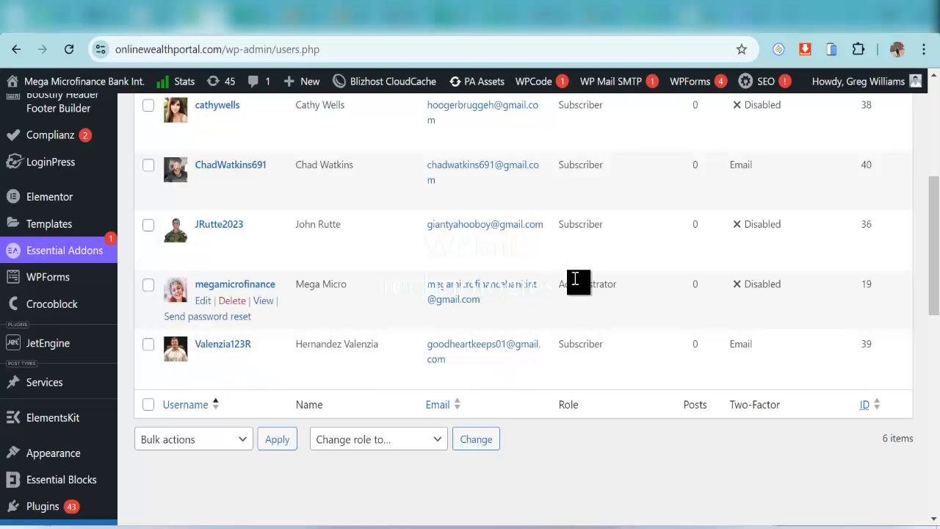
{"action": "scroll", "coordinate": [580, 286], "scroll_direction": "up", "scroll_amount": 3}
{"action": "scroll", "coordinate": [609, 337], "scroll_direction": "down", "scroll_amount": 5}
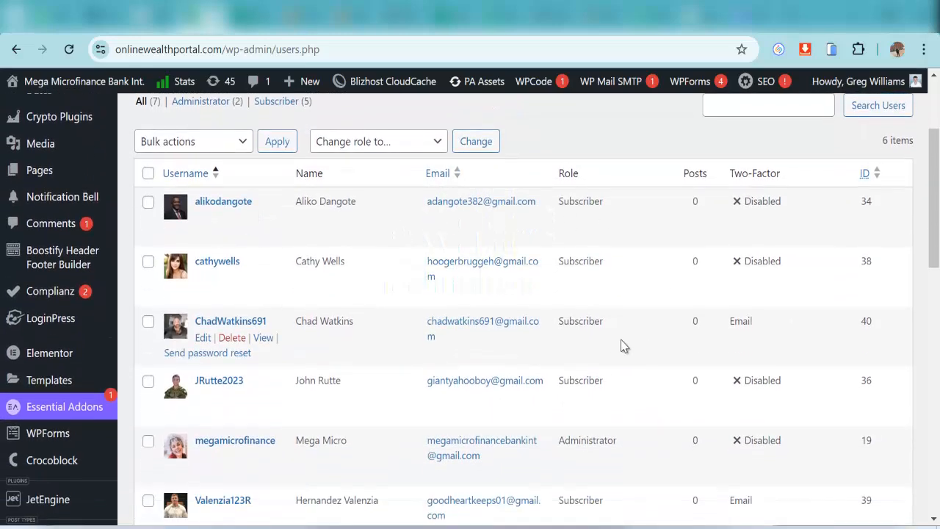
{"action": "scroll", "coordinate": [612, 353], "scroll_direction": "up", "scroll_amount": 3}
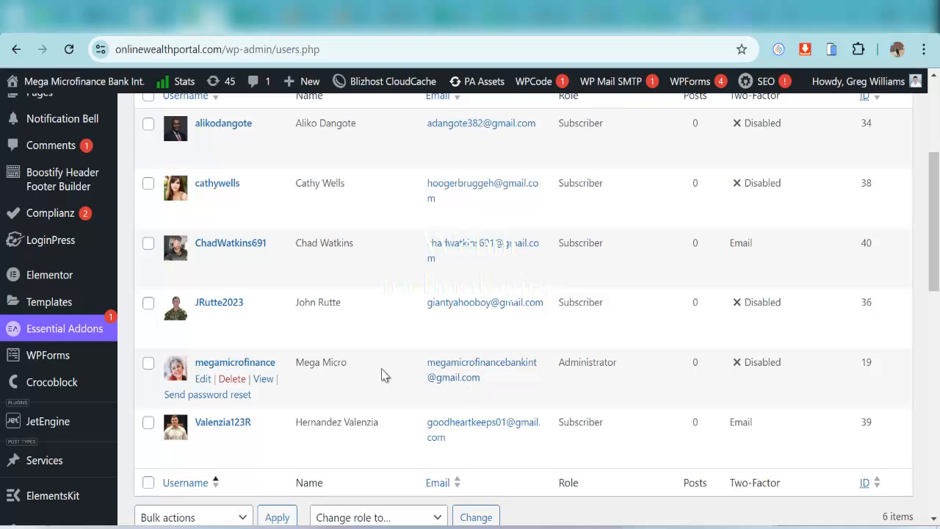
{"action": "scroll", "coordinate": [361, 435], "scroll_direction": "down", "scroll_amount": 1}
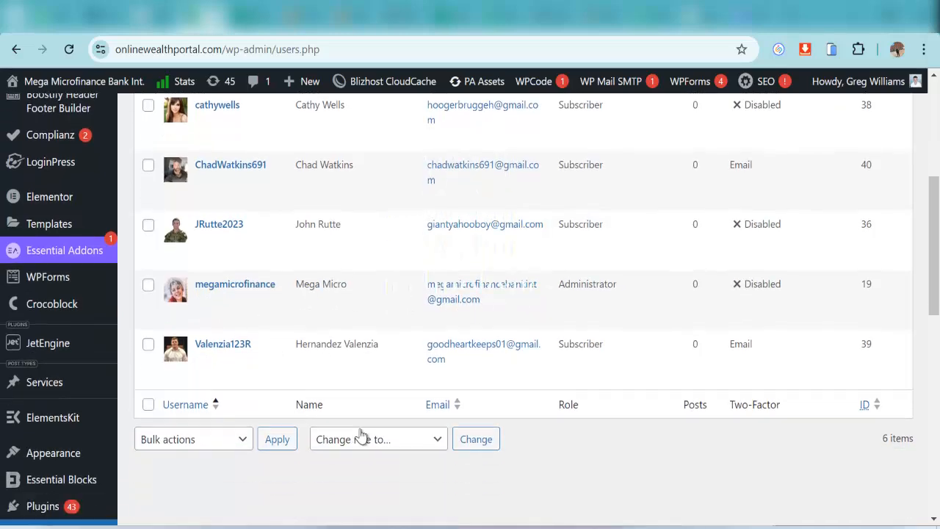
{"action": "scroll", "coordinate": [455, 390], "scroll_direction": "up", "scroll_amount": 4}
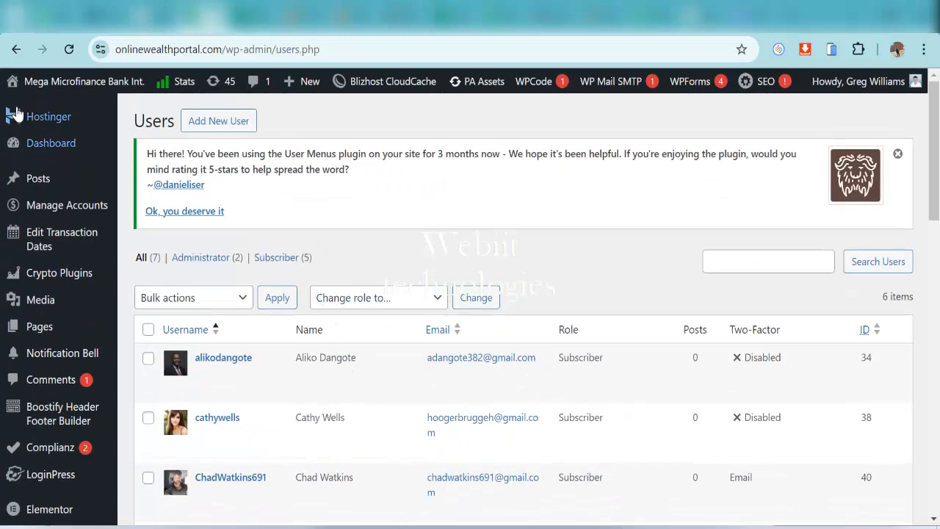
{"action": "left_click", "coordinate": [292, 33]}
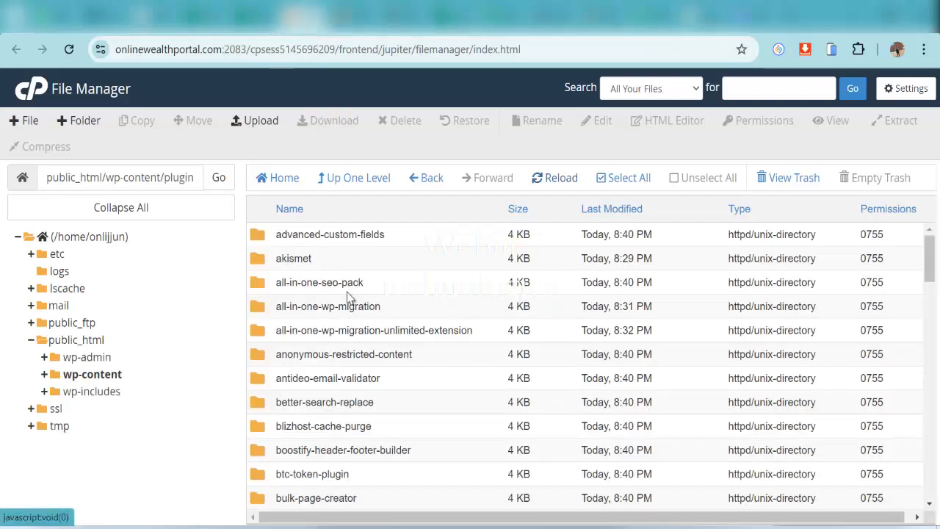
{"action": "scroll", "coordinate": [349, 371], "scroll_direction": "down", "scroll_amount": 2}
{"action": "scroll", "coordinate": [350, 374], "scroll_direction": "down", "scroll_amount": 1}
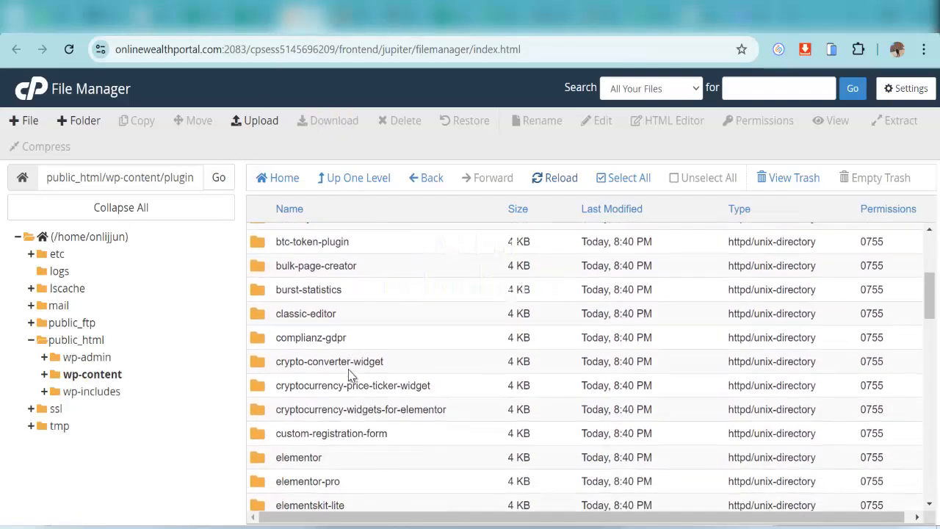
{"action": "scroll", "coordinate": [351, 377], "scroll_direction": "down", "scroll_amount": 1}
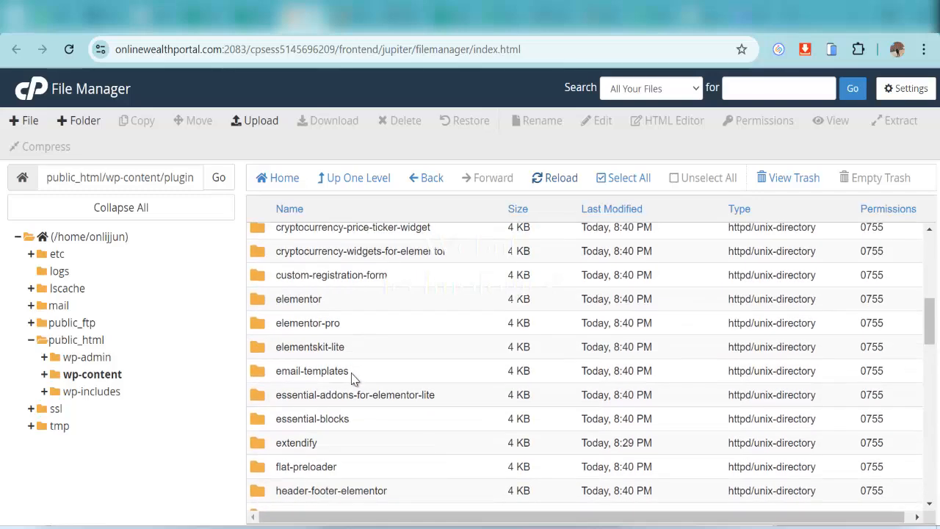
{"action": "scroll", "coordinate": [351, 379], "scroll_direction": "up", "scroll_amount": 2}
{"action": "scroll", "coordinate": [343, 378], "scroll_direction": "up", "scroll_amount": 3}
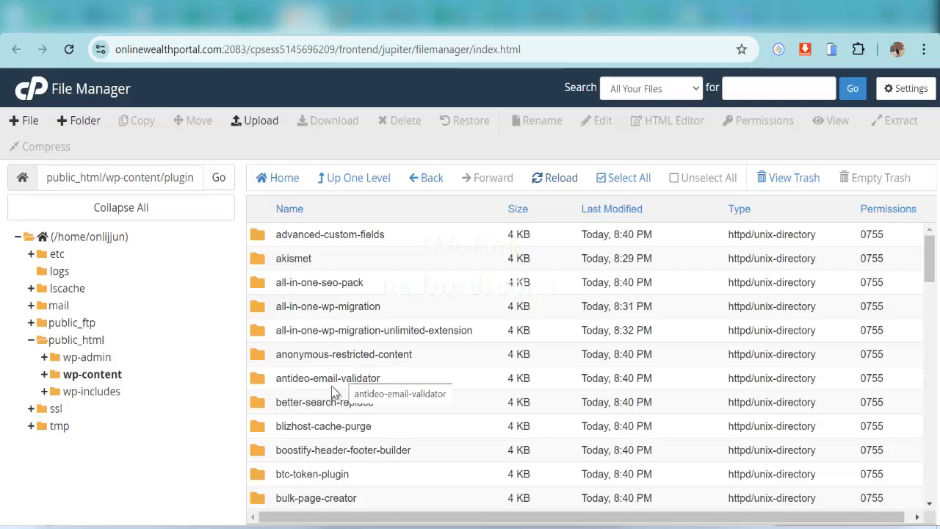
{"action": "scroll", "coordinate": [342, 377], "scroll_direction": "down", "scroll_amount": 1}
{"action": "scroll", "coordinate": [328, 394], "scroll_direction": "down", "scroll_amount": 2}
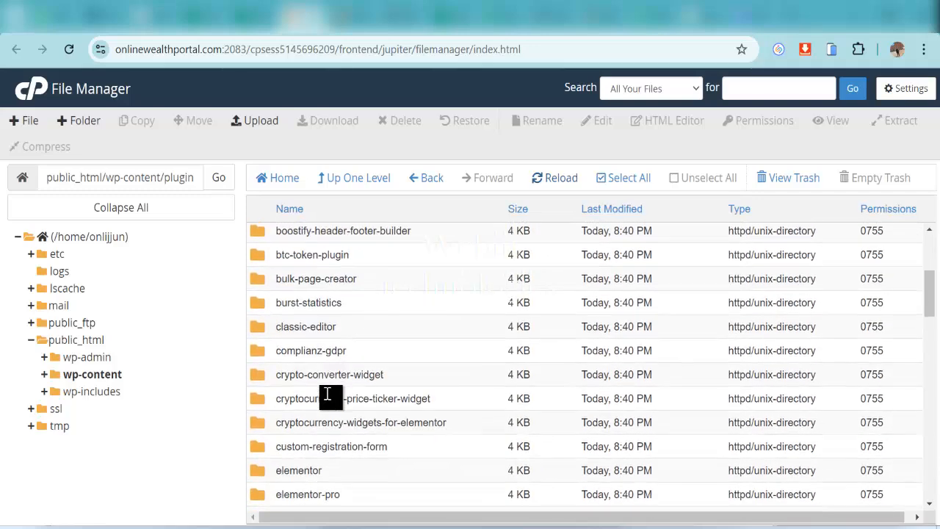
{"action": "scroll", "coordinate": [328, 397], "scroll_direction": "up", "scroll_amount": 1}
{"action": "scroll", "coordinate": [328, 397], "scroll_direction": "up", "scroll_amount": 2}
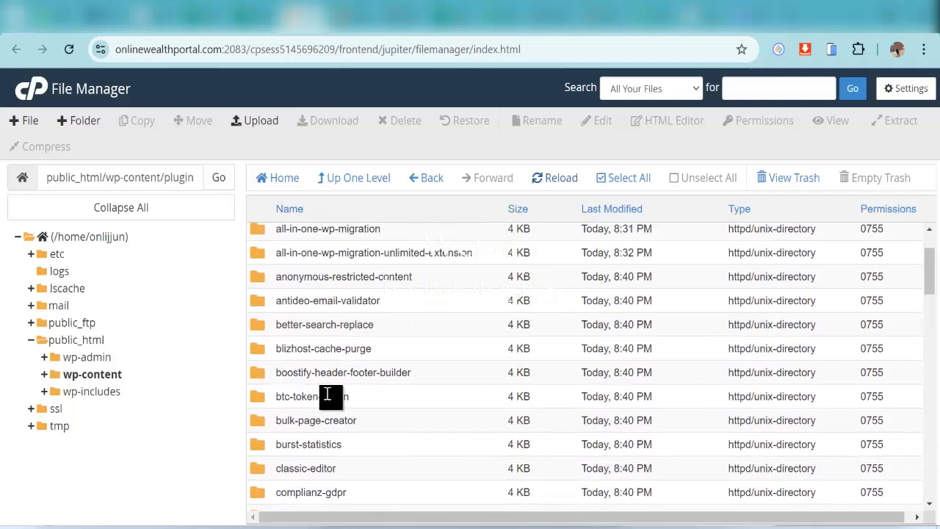
{"action": "scroll", "coordinate": [326, 396], "scroll_direction": "down", "scroll_amount": 3}
{"action": "scroll", "coordinate": [326, 397], "scroll_direction": "down", "scroll_amount": 4}
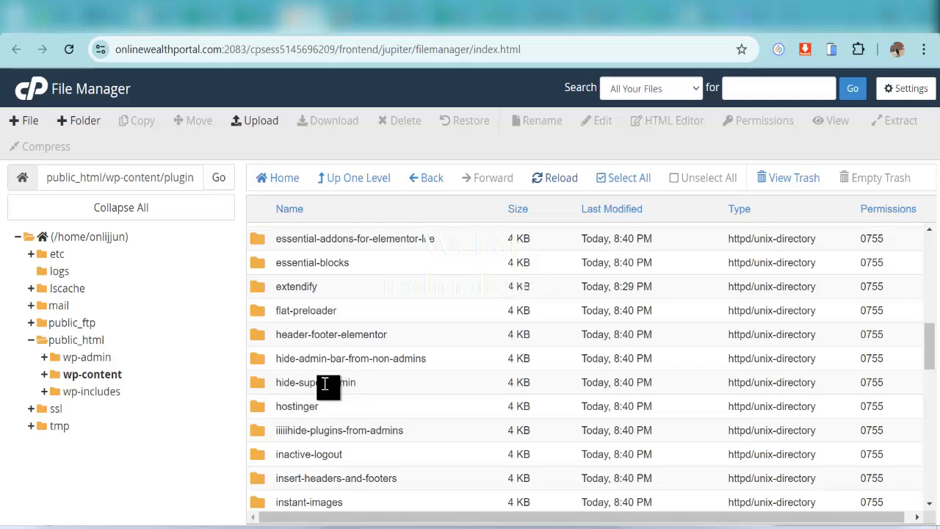
Rename the hide-super-admin folder to iiiihide-super-admin and reload the plugins listing
{"action": "right_click", "coordinate": [327, 384]}
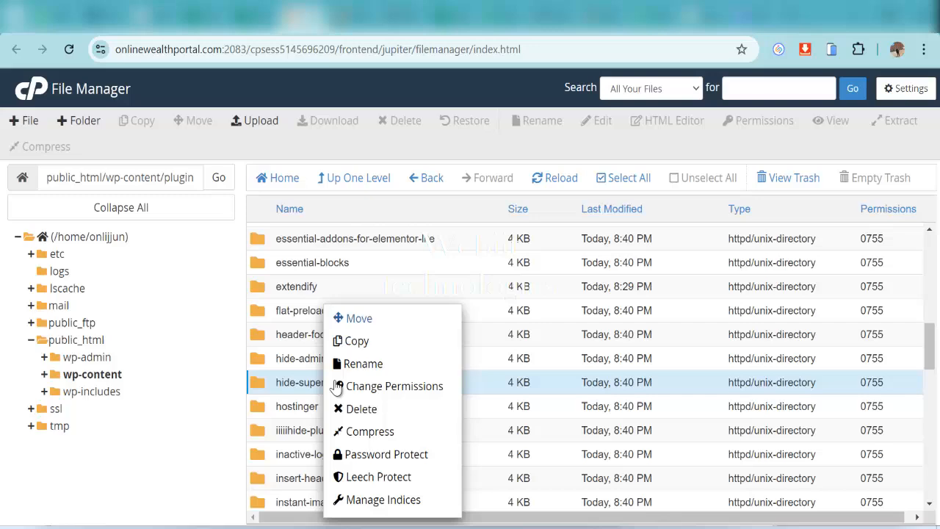
{"action": "left_click", "coordinate": [375, 365]}
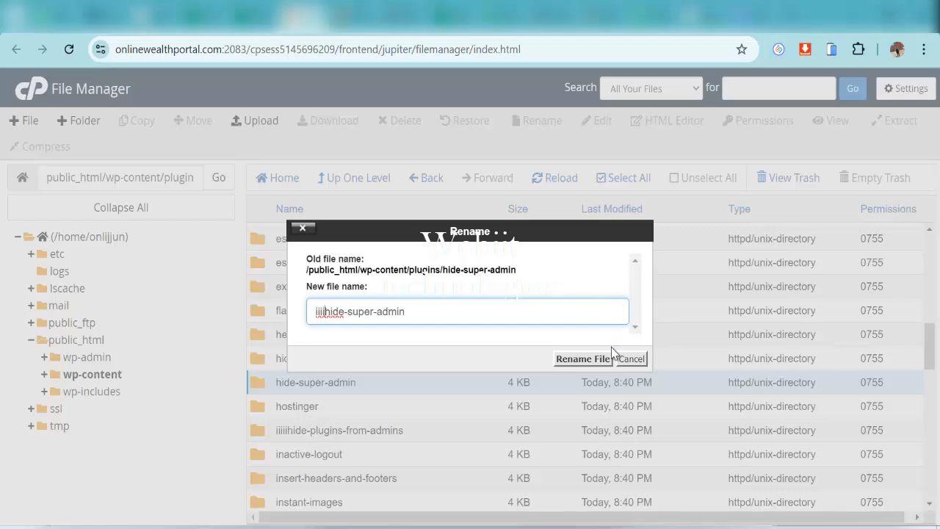
{"action": "left_click", "coordinate": [582, 358]}
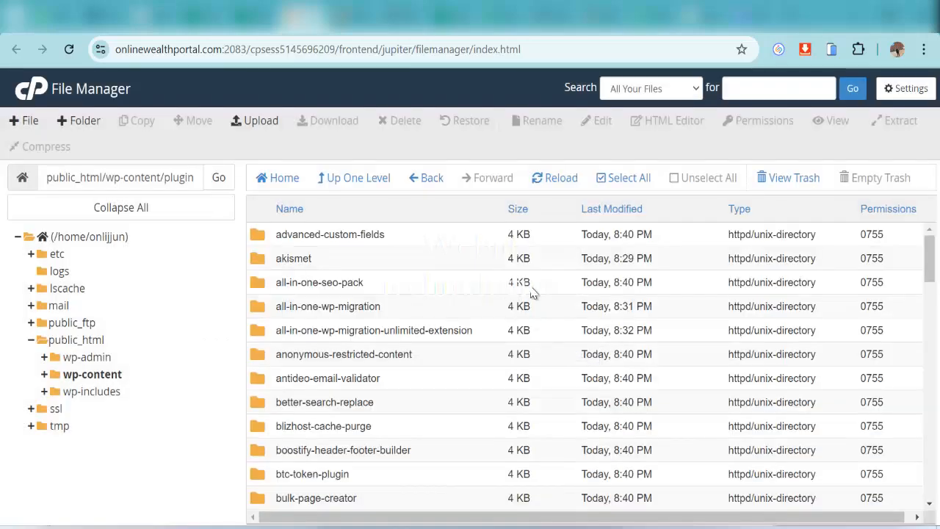
{"action": "left_click", "coordinate": [549, 181]}
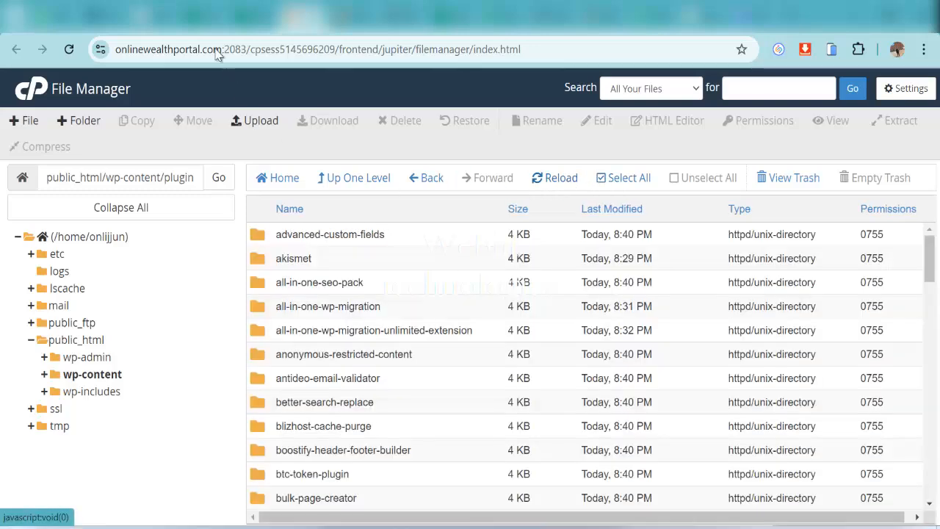
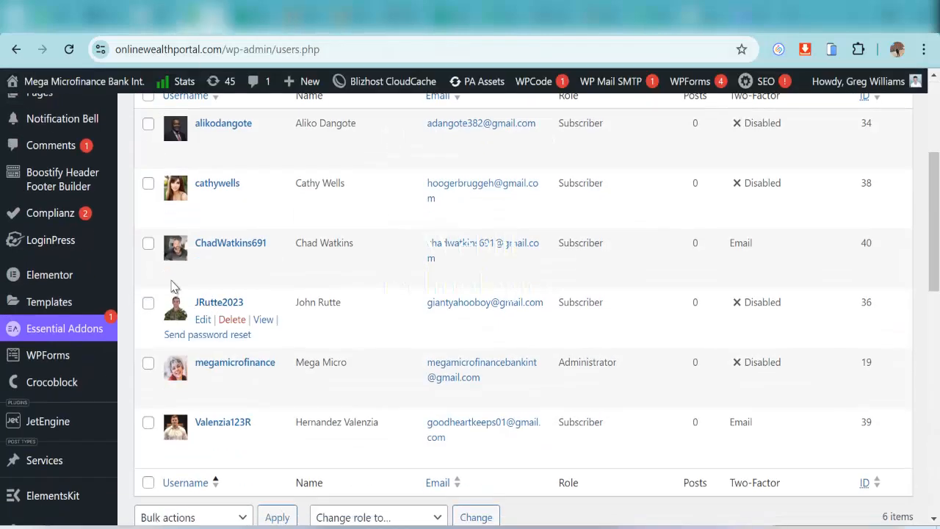
Delete the subscriber accounts one at a time from All Users, confirming each deletion
{"action": "scroll", "coordinate": [172, 288], "scroll_direction": "up", "scroll_amount": 3}
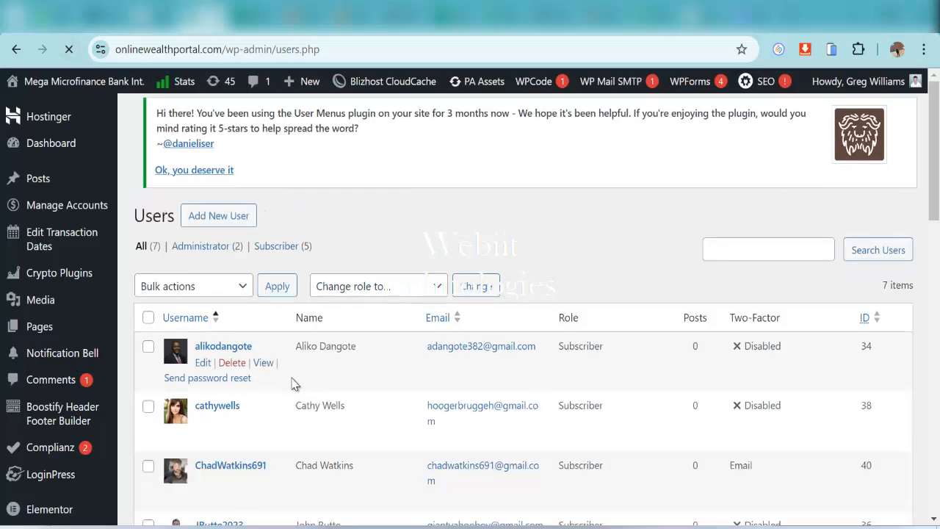
{"action": "scroll", "coordinate": [292, 384], "scroll_direction": "down", "scroll_amount": 5}
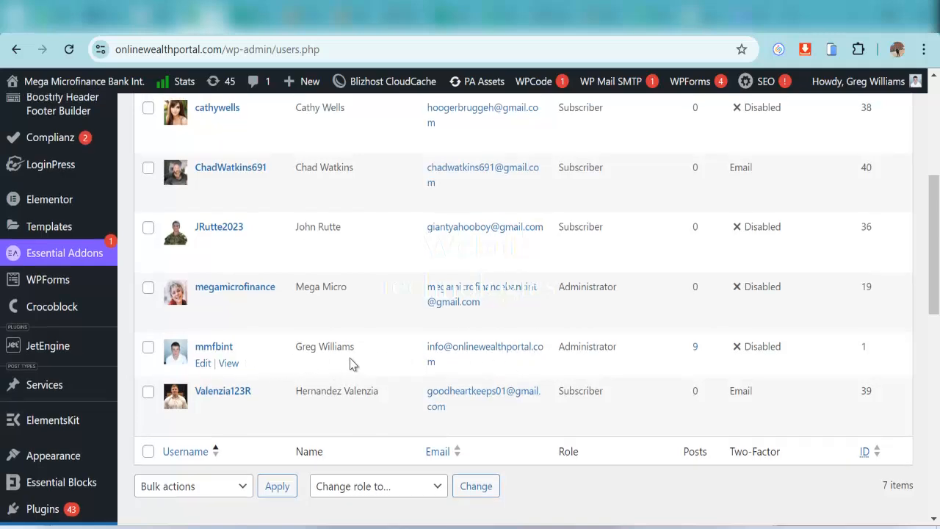
{"action": "scroll", "coordinate": [351, 370], "scroll_direction": "up", "scroll_amount": 4}
{"action": "scroll", "coordinate": [338, 360], "scroll_direction": "down", "scroll_amount": 4}
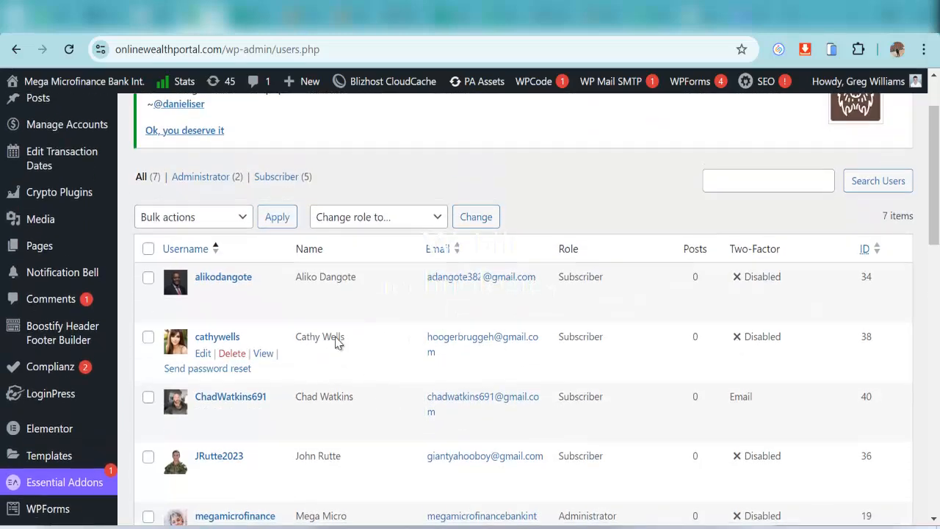
{"action": "scroll", "coordinate": [285, 263], "scroll_direction": "up", "scroll_amount": 1}
{"action": "scroll", "coordinate": [285, 263], "scroll_direction": "up", "scroll_amount": 1}
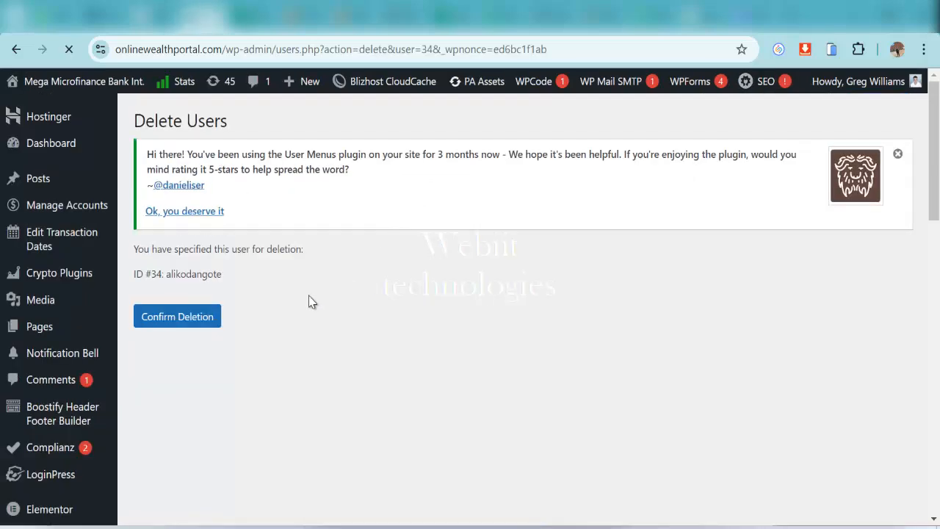
{"action": "left_click", "coordinate": [210, 323]}
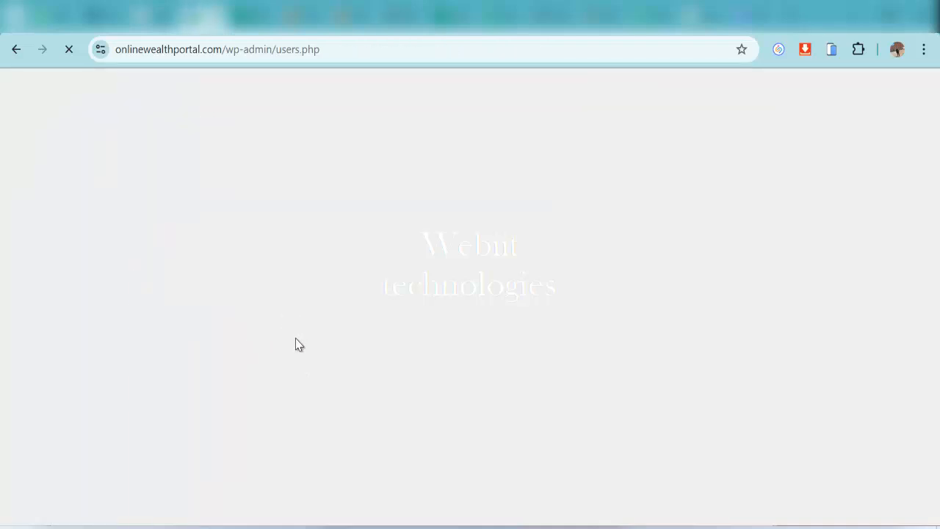
{"action": "scroll", "coordinate": [304, 331], "scroll_direction": "down", "scroll_amount": 3}
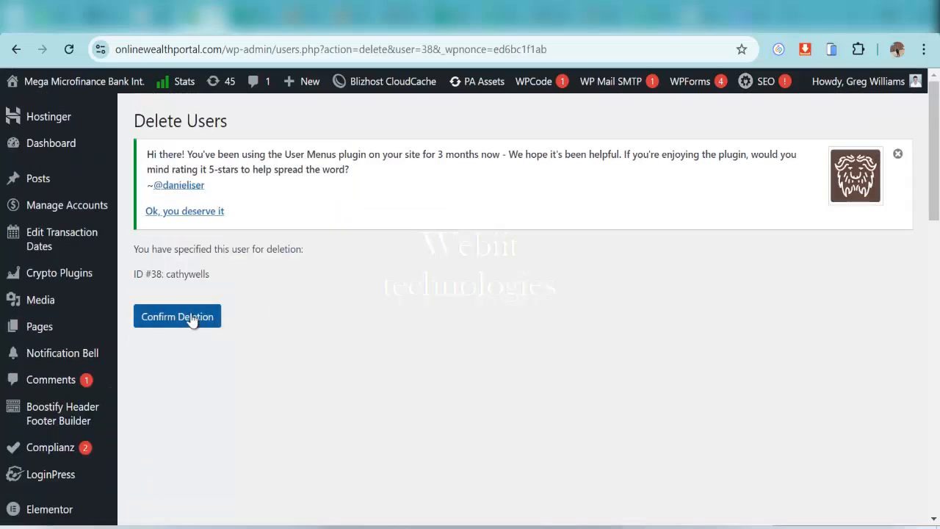
{"action": "left_click", "coordinate": [197, 316]}
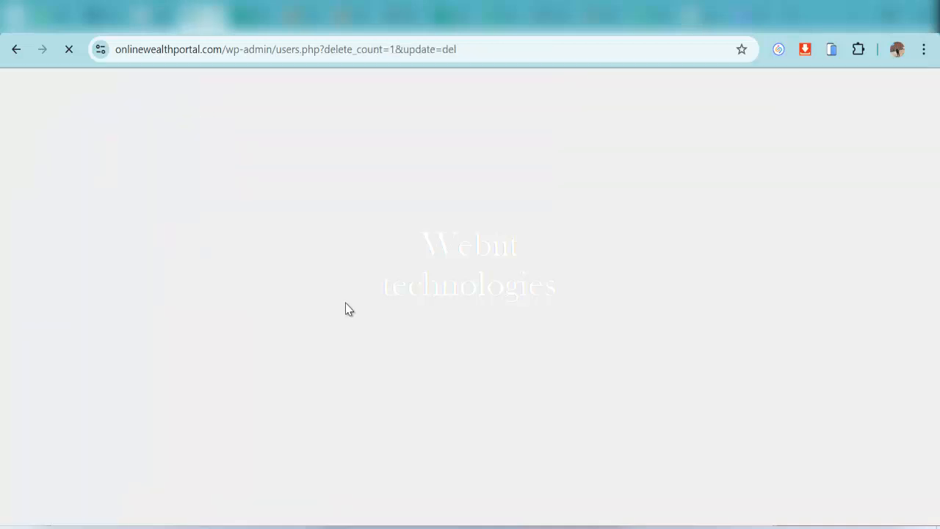
{"action": "scroll", "coordinate": [323, 334], "scroll_direction": "down", "scroll_amount": 4}
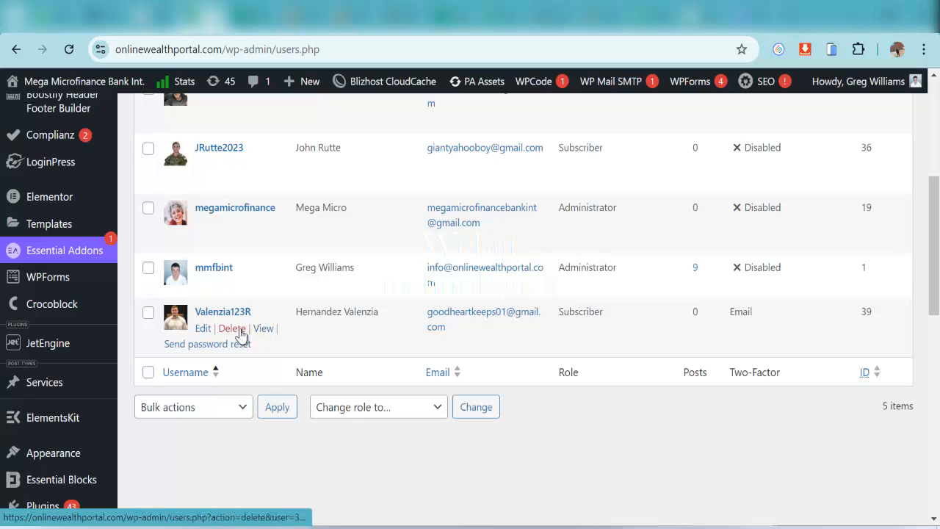
{"action": "left_click", "coordinate": [233, 328]}
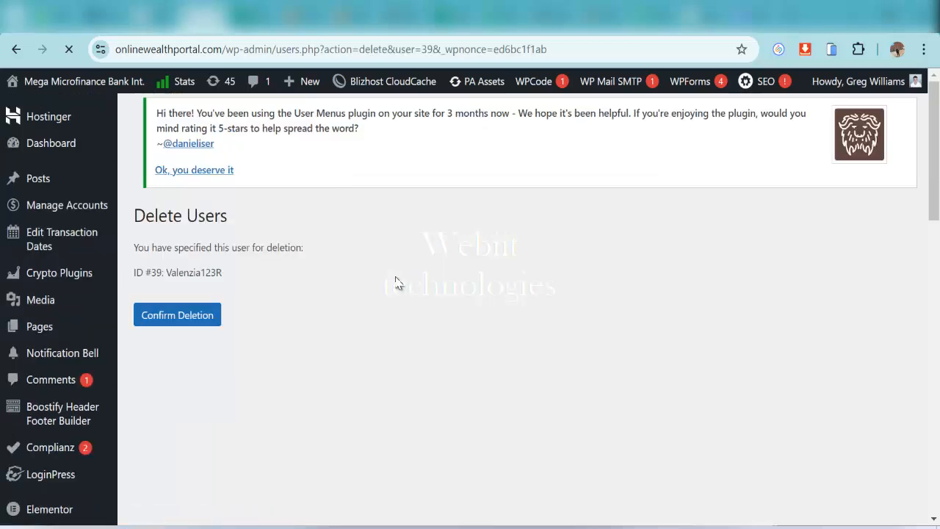
{"action": "left_click", "coordinate": [180, 323]}
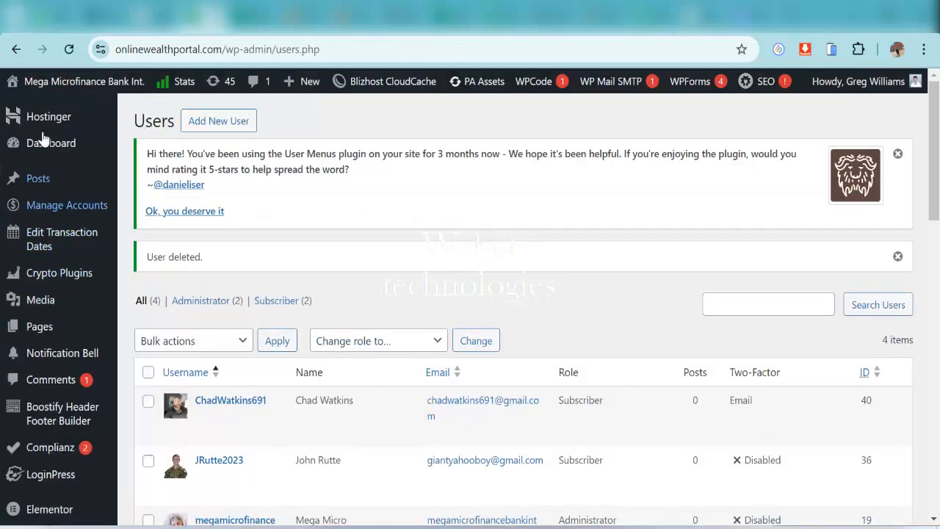
Go from the Dashboard to the administrator account's profile page
{"action": "left_click", "coordinate": [47, 145]}
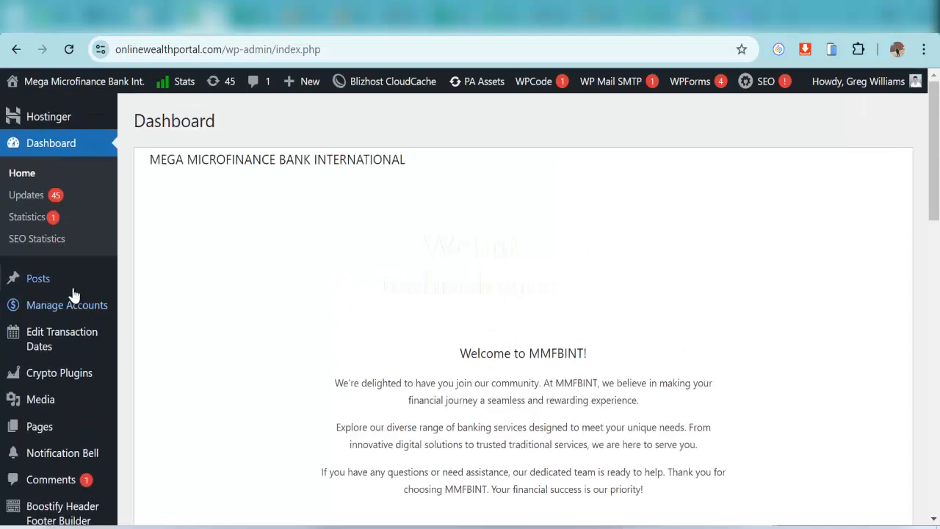
{"action": "scroll", "coordinate": [58, 279], "scroll_direction": "down", "scroll_amount": 4}
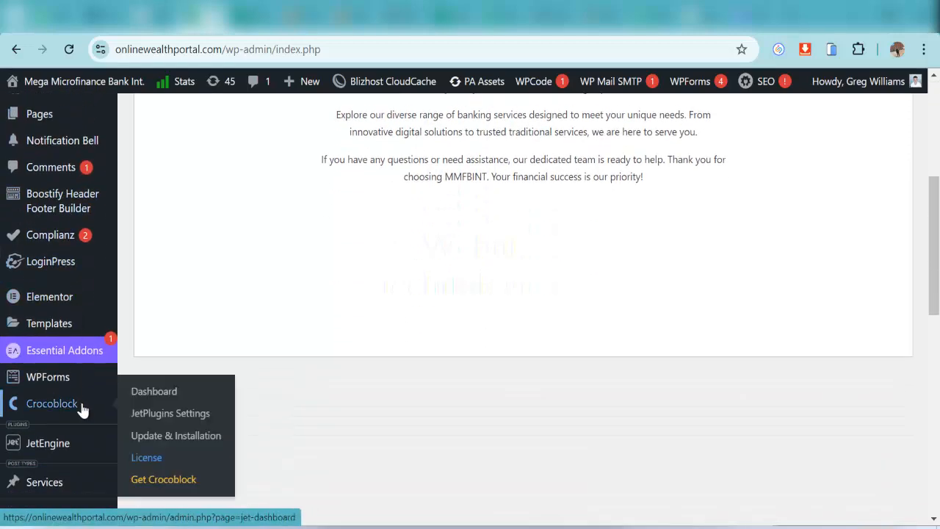
{"action": "scroll", "coordinate": [69, 362], "scroll_direction": "up", "scroll_amount": 2}
{"action": "scroll", "coordinate": [69, 326], "scroll_direction": "down", "scroll_amount": 8}
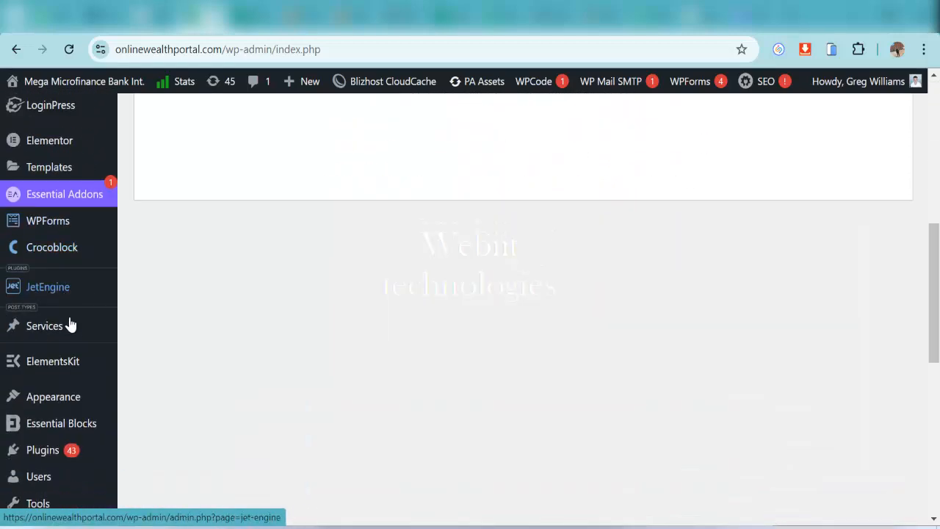
{"action": "mouse_move", "coordinate": [150, 167]}
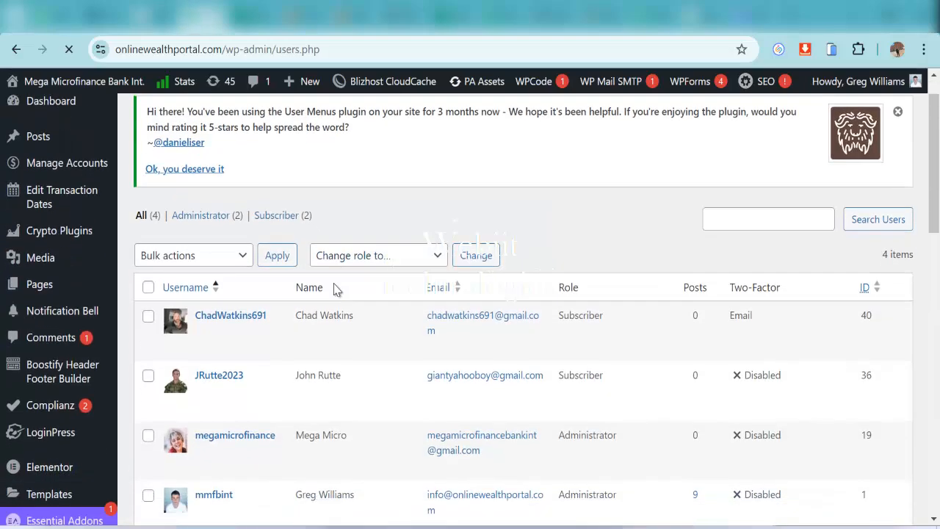
{"action": "scroll", "coordinate": [294, 301], "scroll_direction": "down", "scroll_amount": 3}
{"action": "left_click", "coordinate": [217, 304]}
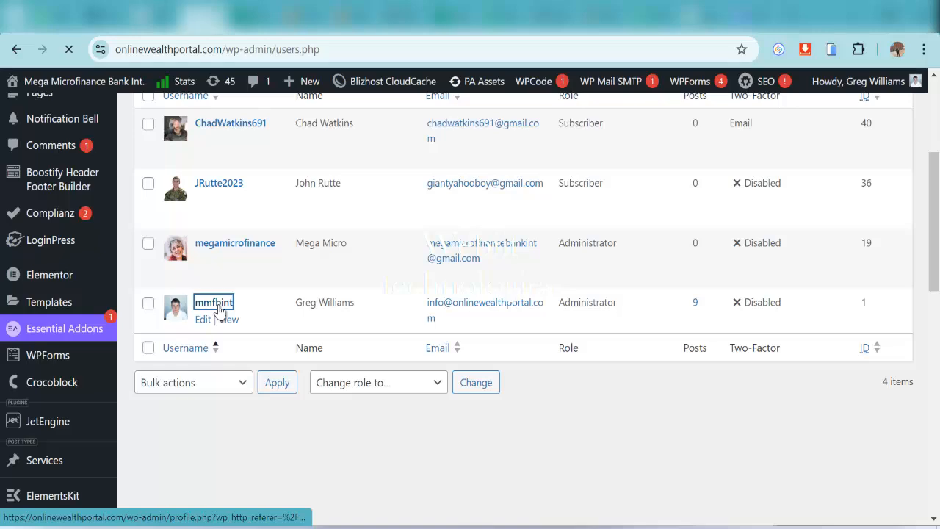
Replace the generated password with the pasted new password under Set New Password
{"action": "scroll", "coordinate": [395, 330], "scroll_direction": "down", "scroll_amount": 1}
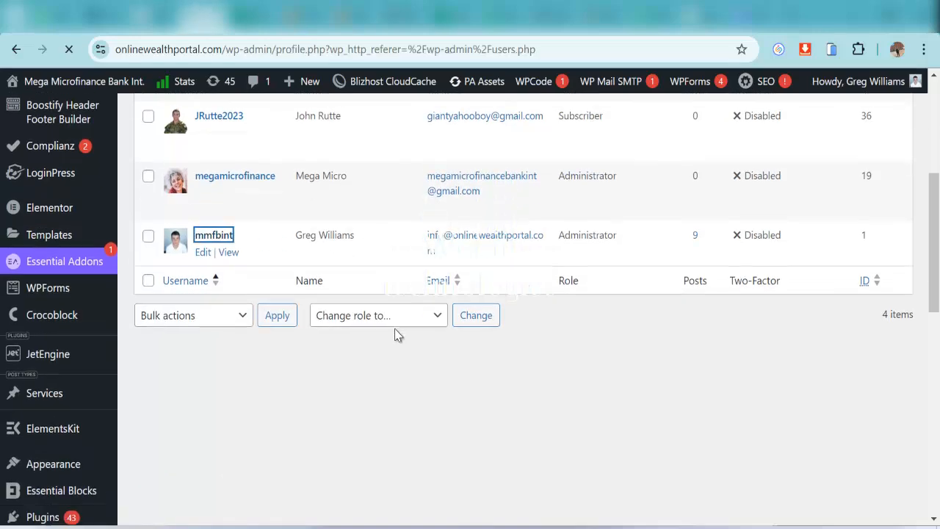
{"action": "scroll", "coordinate": [395, 330], "scroll_direction": "down", "scroll_amount": 4}
{"action": "scroll", "coordinate": [394, 329], "scroll_direction": "down", "scroll_amount": 6}
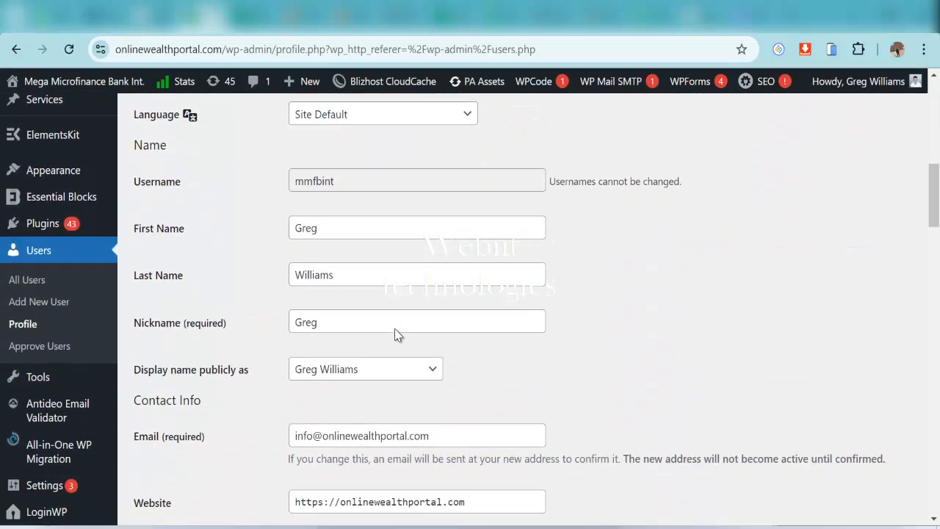
{"action": "scroll", "coordinate": [394, 329], "scroll_direction": "up", "scroll_amount": 1}
{"action": "scroll", "coordinate": [395, 329], "scroll_direction": "down", "scroll_amount": 1}
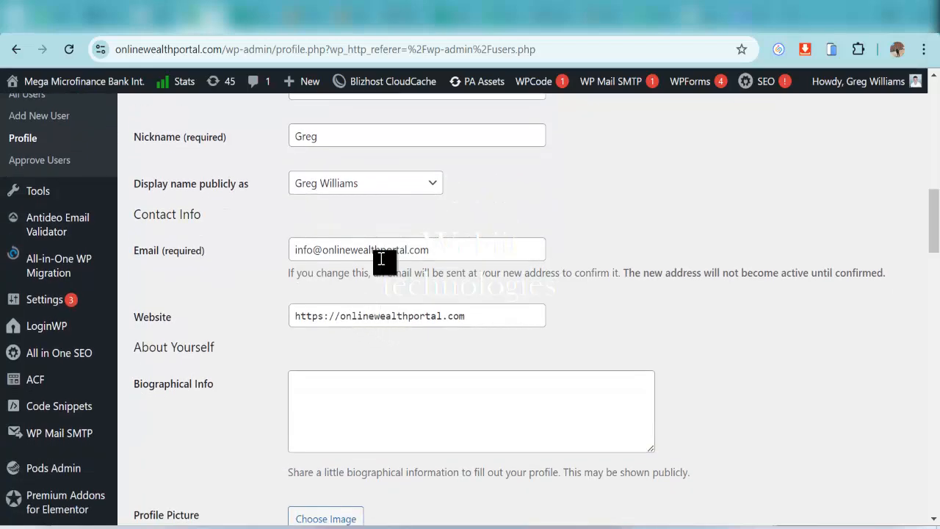
{"action": "left_click_drag", "start_coordinate": [436, 254], "coordinate": [279, 268]}
{"action": "key", "text": "ctrl+c"}
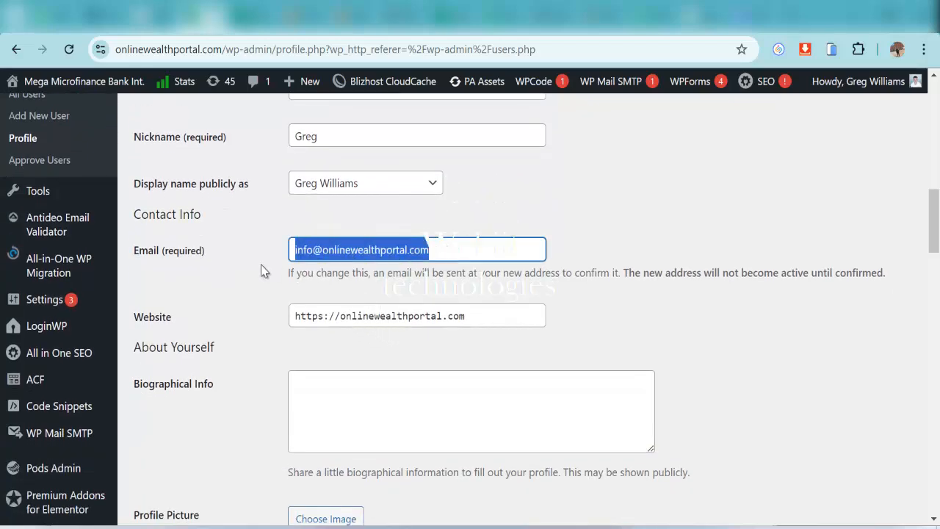
{"action": "scroll", "coordinate": [359, 343], "scroll_direction": "down", "scroll_amount": 2}
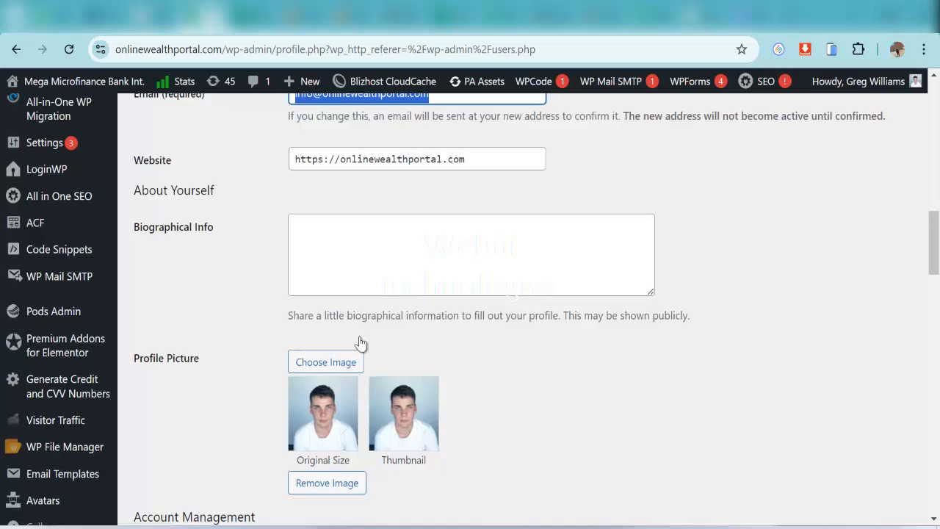
{"action": "scroll", "coordinate": [346, 347], "scroll_direction": "down", "scroll_amount": 1}
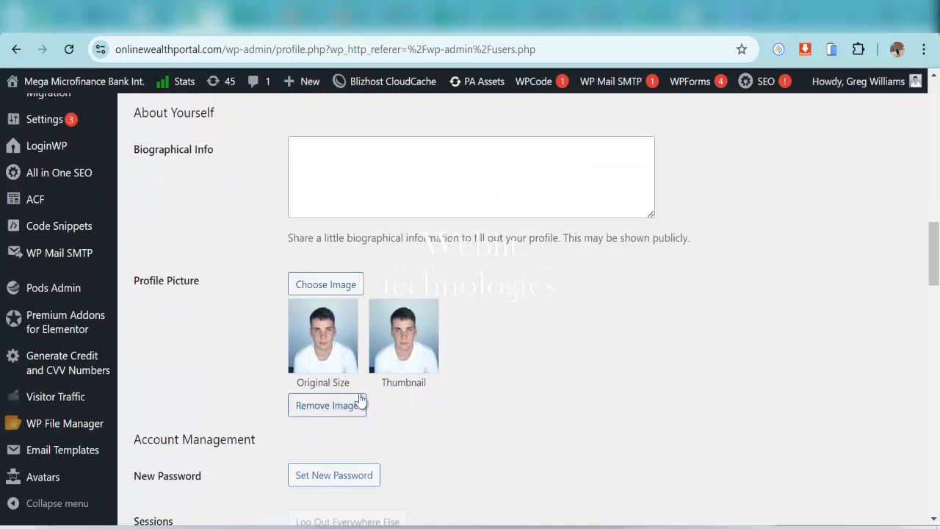
{"action": "scroll", "coordinate": [380, 350], "scroll_direction": "down", "scroll_amount": 2}
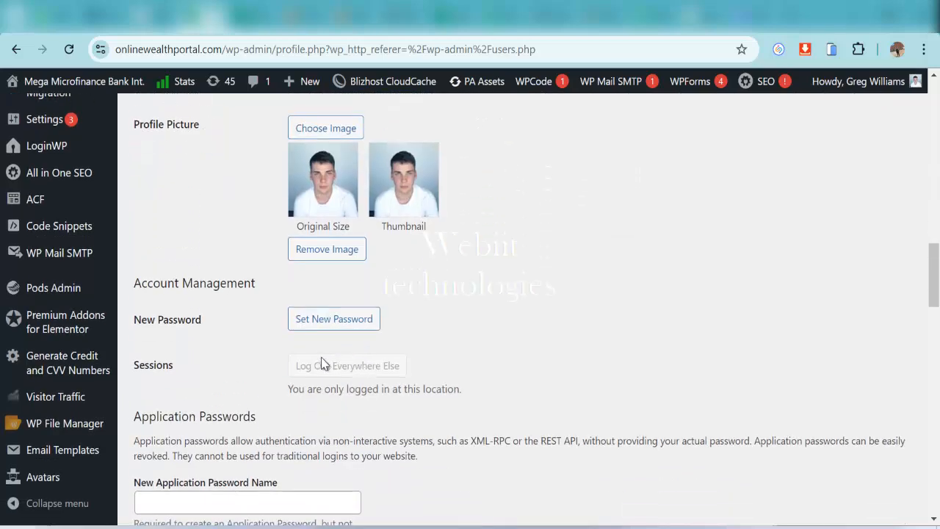
{"action": "left_click", "coordinate": [330, 320]}
{"action": "key", "text": "ctrl+a"}
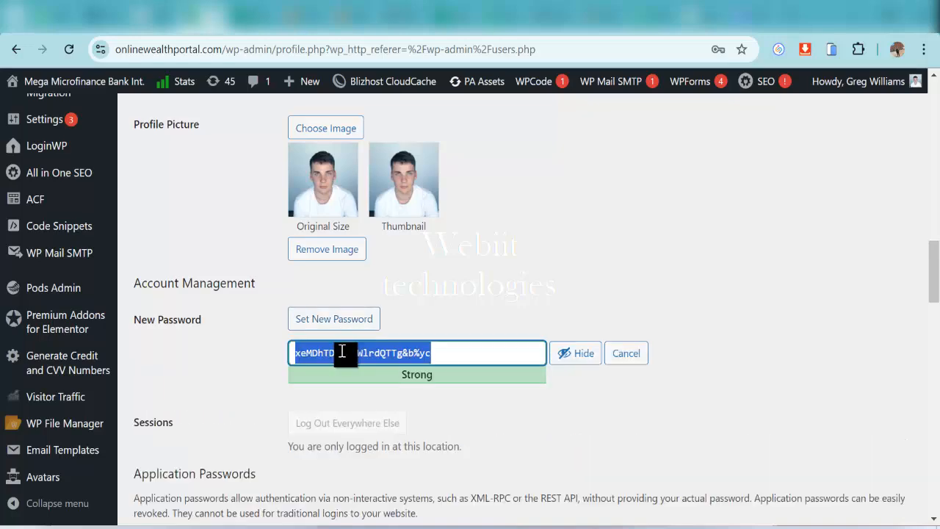
{"action": "key", "text": "ctrl+v"}
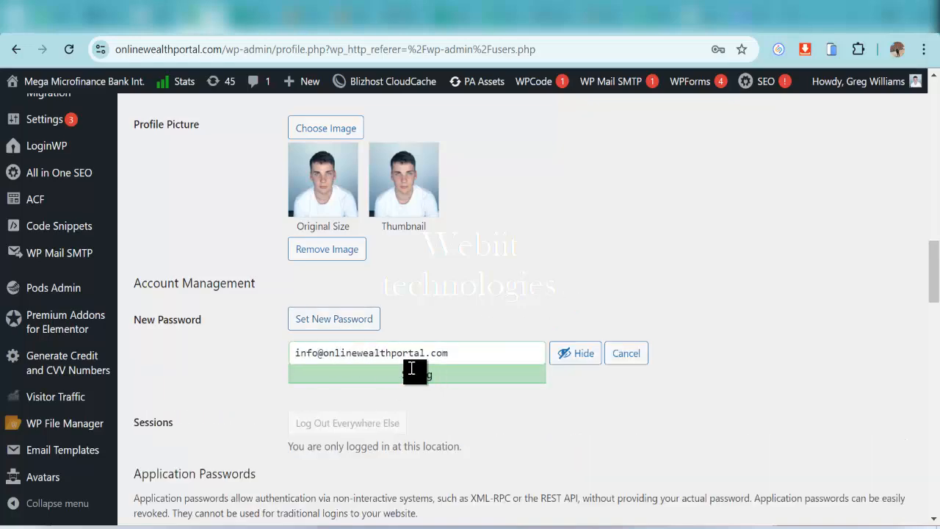
Save the profile with Update Profile, then return to the Dashboard
{"action": "scroll", "coordinate": [360, 371], "scroll_direction": "down", "scroll_amount": 8}
{"action": "scroll", "coordinate": [353, 372], "scroll_direction": "up", "scroll_amount": 3}
{"action": "scroll", "coordinate": [347, 375], "scroll_direction": "down", "scroll_amount": 15}
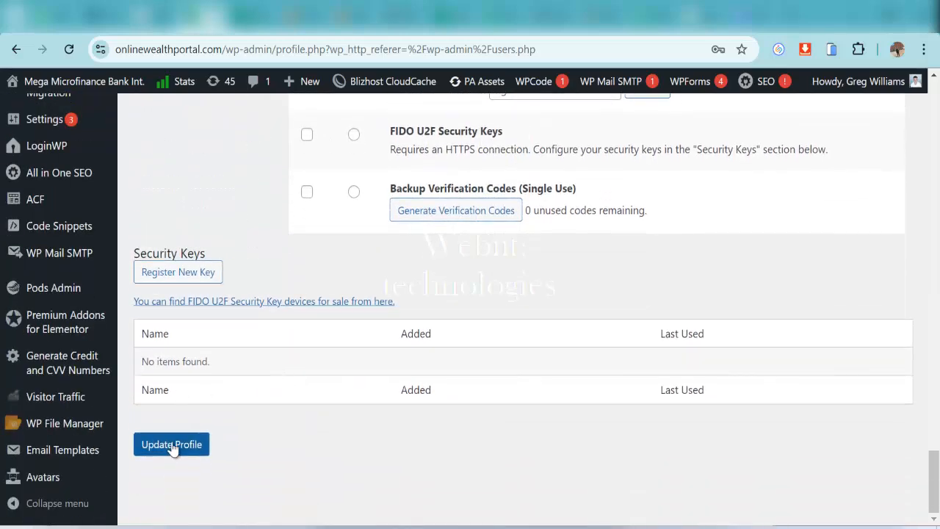
{"action": "left_click", "coordinate": [195, 436]}
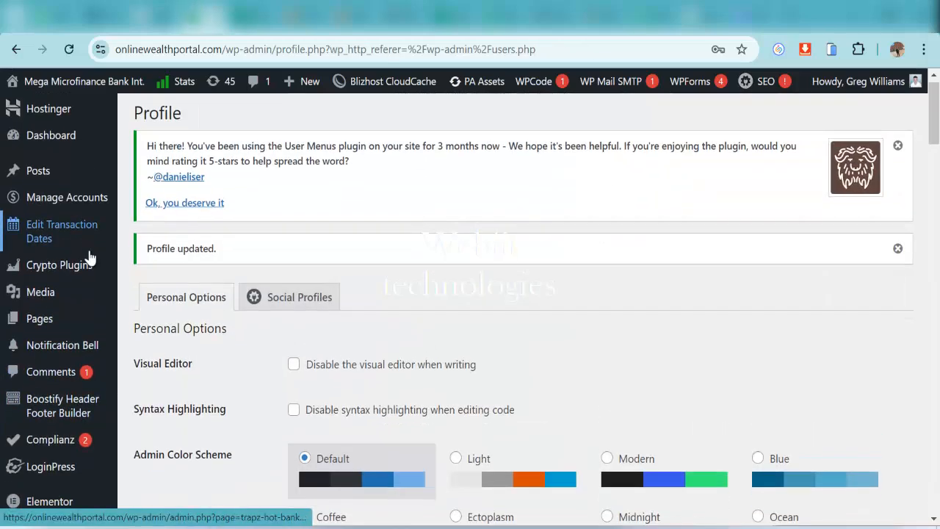
{"action": "scroll", "coordinate": [101, 329], "scroll_direction": "down", "scroll_amount": 4}
{"action": "scroll", "coordinate": [83, 307], "scroll_direction": "up", "scroll_amount": 4}
{"action": "mouse_move", "coordinate": [83, 307]}
{"action": "scroll", "coordinate": [81, 331], "scroll_direction": "down", "scroll_amount": 7}
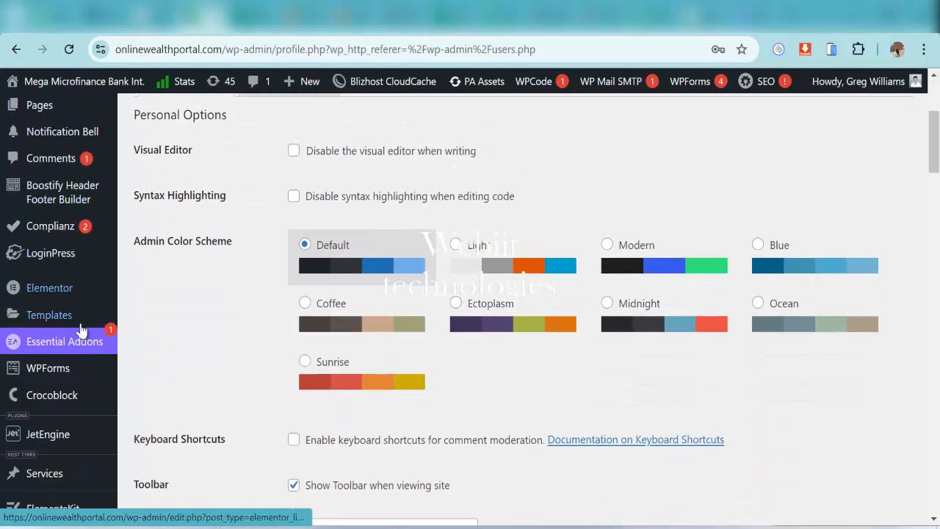
{"action": "scroll", "coordinate": [80, 448], "scroll_direction": "up", "scroll_amount": 7}
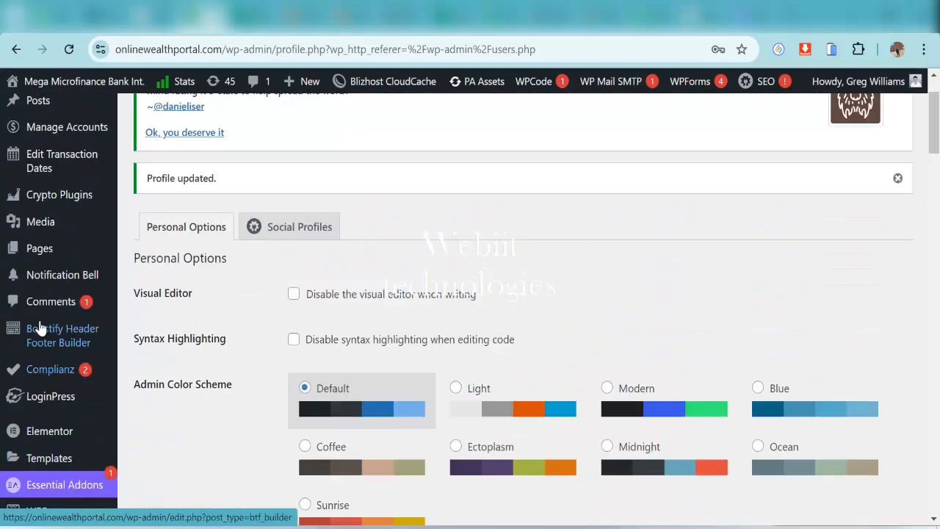
{"action": "mouse_move", "coordinate": [84, 131]}
{"action": "left_click", "coordinate": [67, 150]}
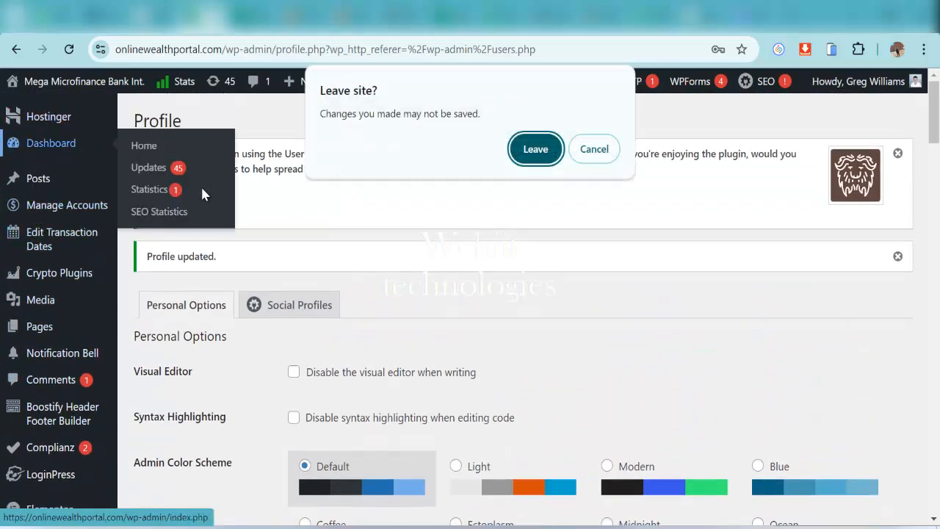
{"action": "left_click", "coordinate": [534, 150]}
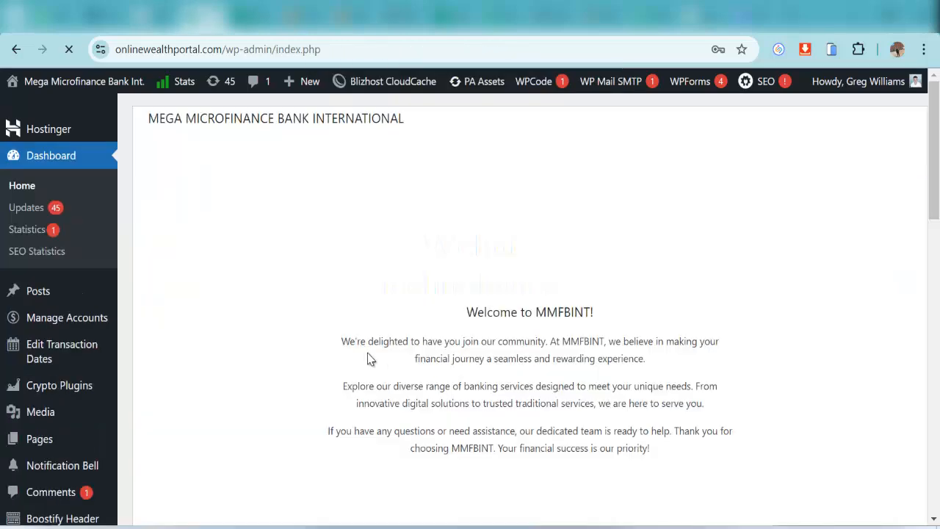
{"action": "scroll", "coordinate": [540, 277], "scroll_direction": "down", "scroll_amount": 1}
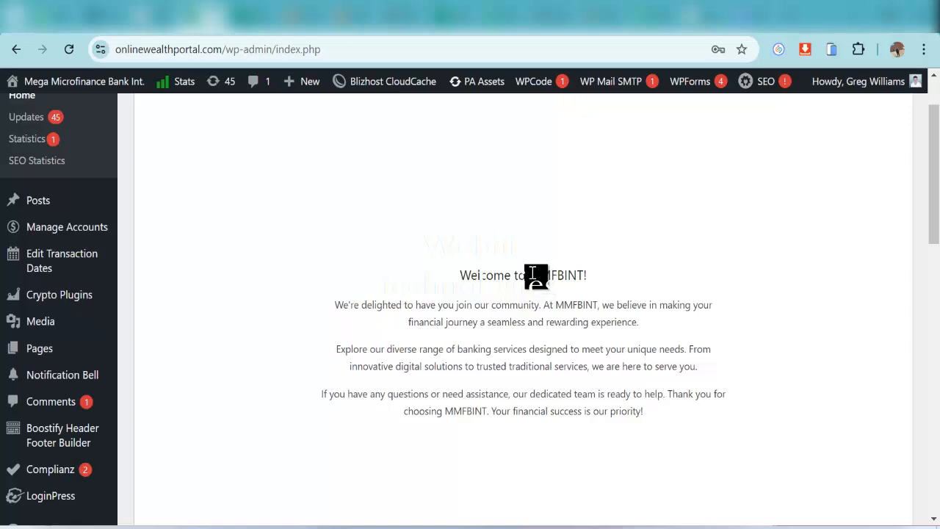
{"action": "left_click_drag", "start_coordinate": [530, 277], "coordinate": [591, 277]}
{"action": "scroll", "coordinate": [320, 227], "scroll_direction": "up", "scroll_amount": 1}
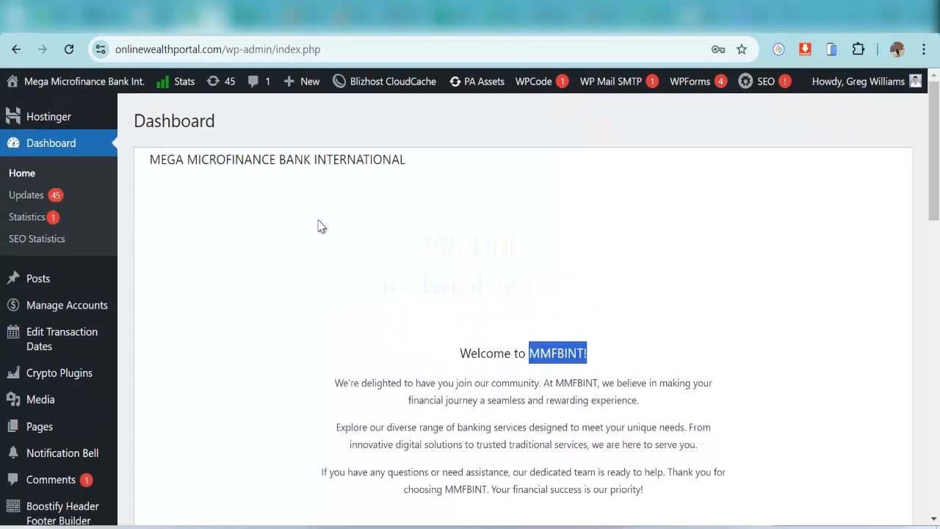
{"action": "left_click_drag", "start_coordinate": [150, 159], "coordinate": [436, 172]}
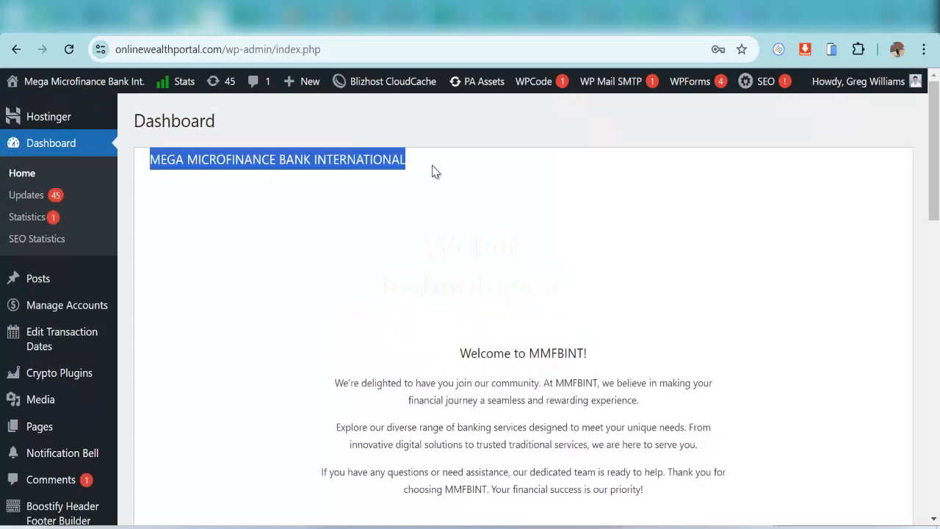
{"action": "left_click", "coordinate": [292, 229]}
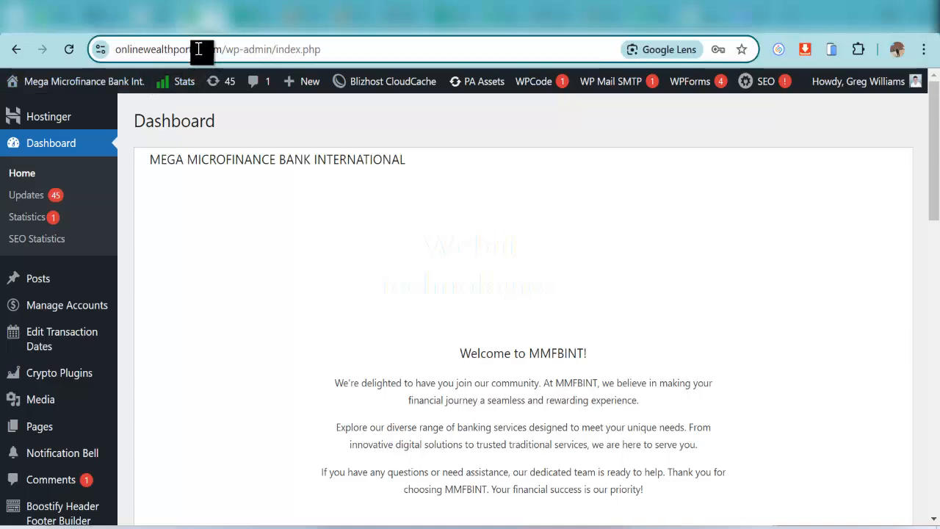
{"action": "left_click_drag", "start_coordinate": [201, 49], "coordinate": [103, 80]}
{"action": "key", "text": "ctrl+c"}
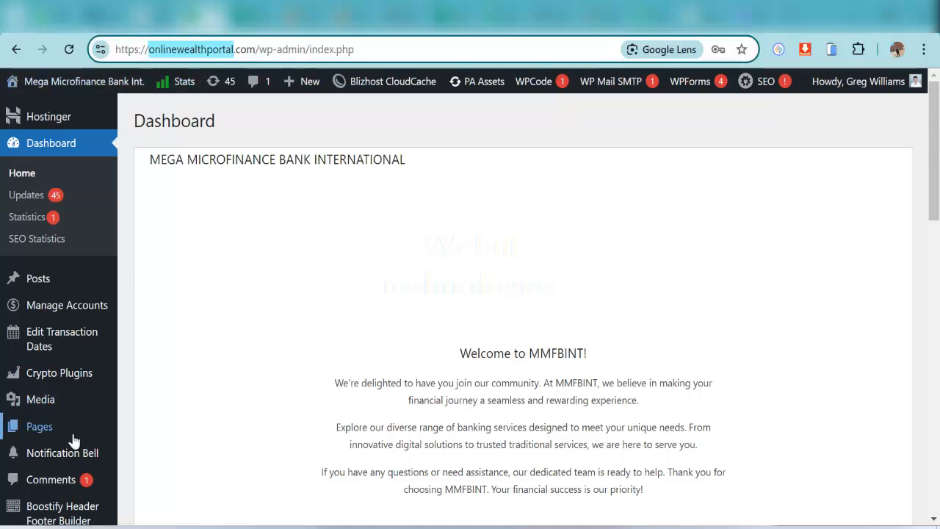
{"action": "scroll", "coordinate": [96, 320], "scroll_direction": "down", "scroll_amount": 1}
{"action": "scroll", "coordinate": [92, 340], "scroll_direction": "down", "scroll_amount": 7}
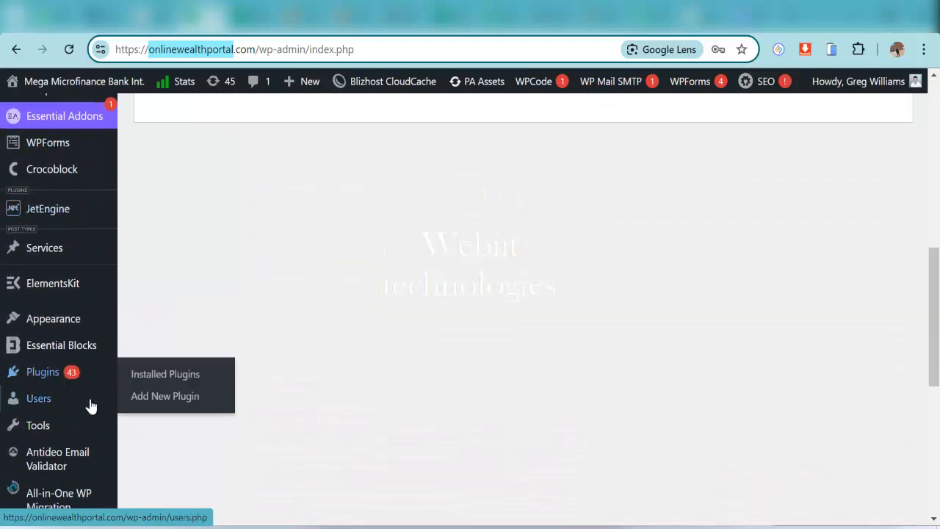
{"action": "mouse_move", "coordinate": [83, 423]}
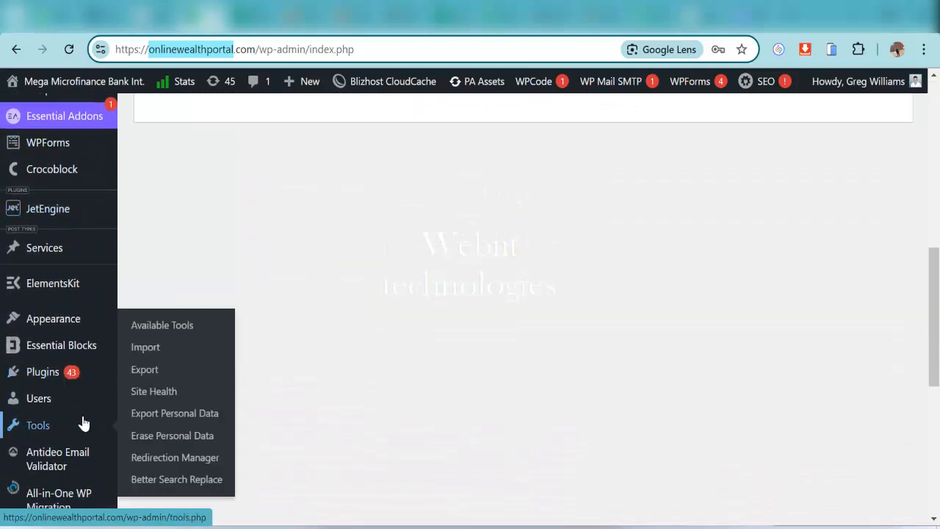
{"action": "scroll", "coordinate": [76, 417], "scroll_direction": "down", "scroll_amount": 2}
{"action": "mouse_move", "coordinate": [110, 376]}
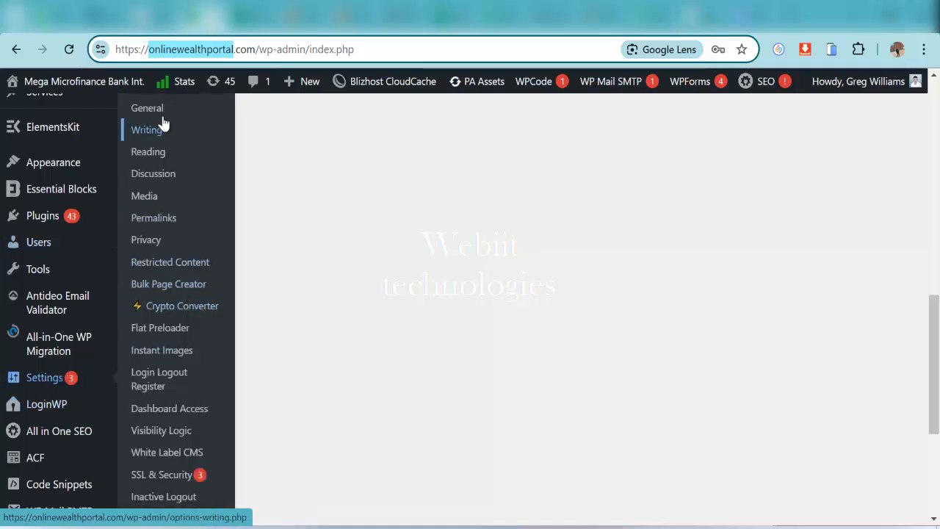
In General Settings, change the Site Title to 'Online Wealth Portal' with proper capitals
{"action": "left_click", "coordinate": [141, 112]}
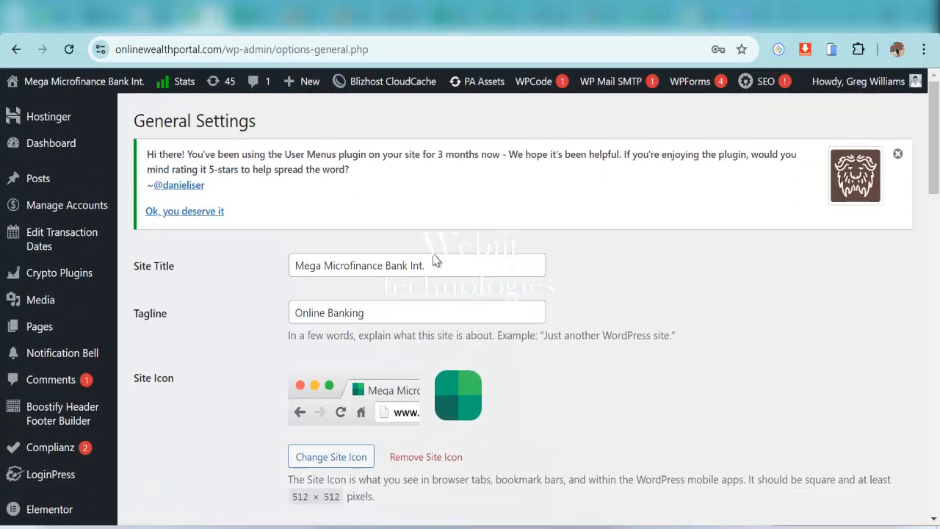
{"action": "left_click_drag", "start_coordinate": [438, 267], "coordinate": [268, 284]}
{"action": "key", "text": "ctrl+v"}
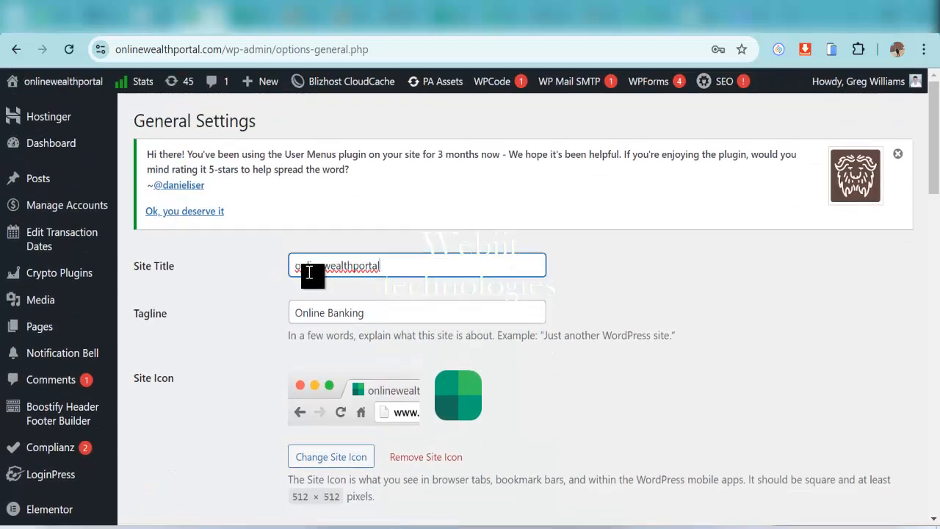
{"action": "left_click", "coordinate": [299, 268]}
{"action": "key", "text": "BackSpace"}
{"action": "type", "text": "O"}
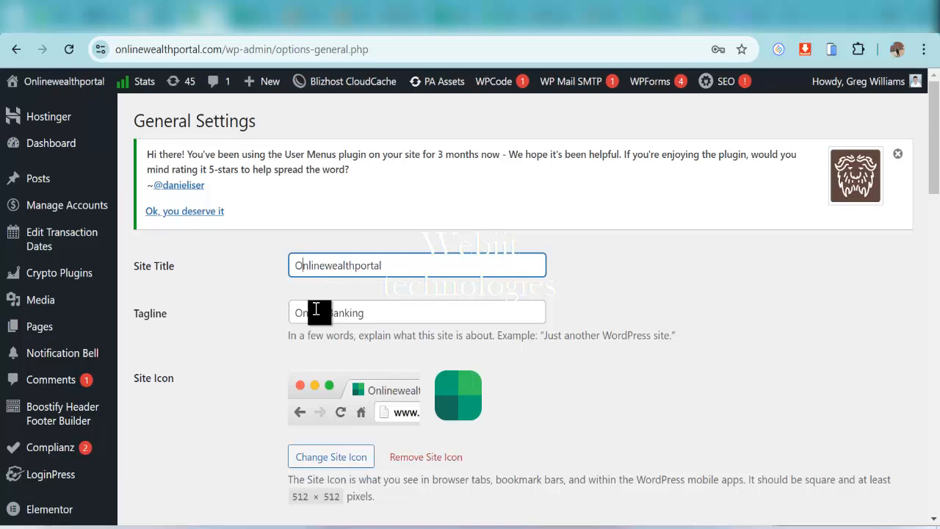
{"action": "left_click", "coordinate": [328, 269]}
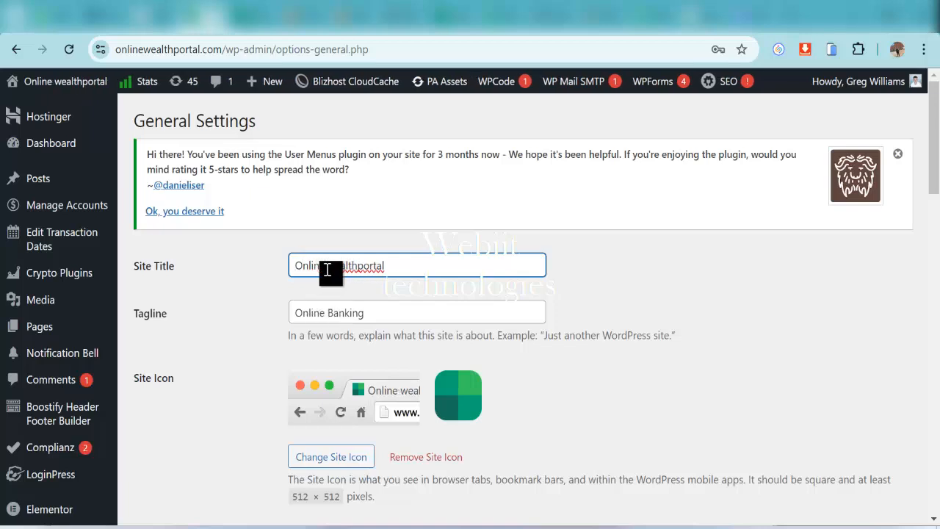
{"action": "key", "text": "Delete"}
{"action": "type", "text": "W"}
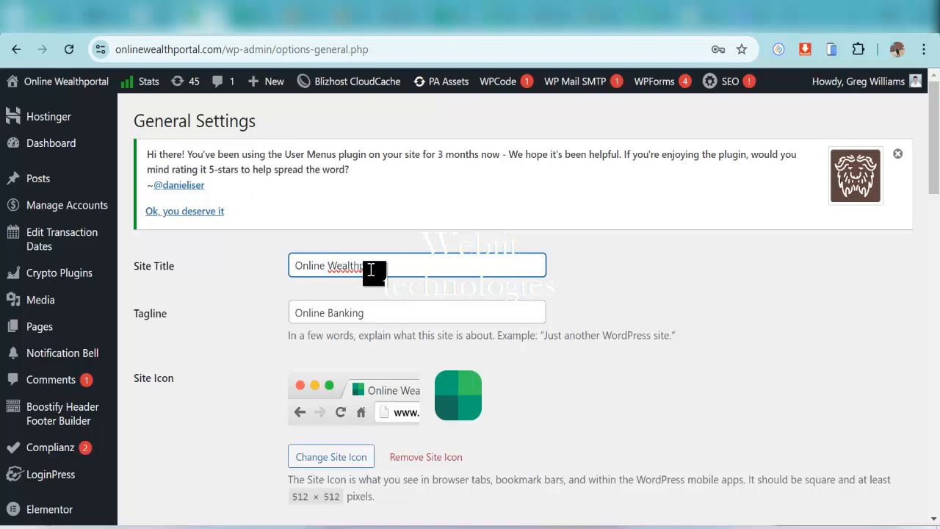
{"action": "left_click", "coordinate": [359, 265]}
{"action": "key", "text": "Delete"}
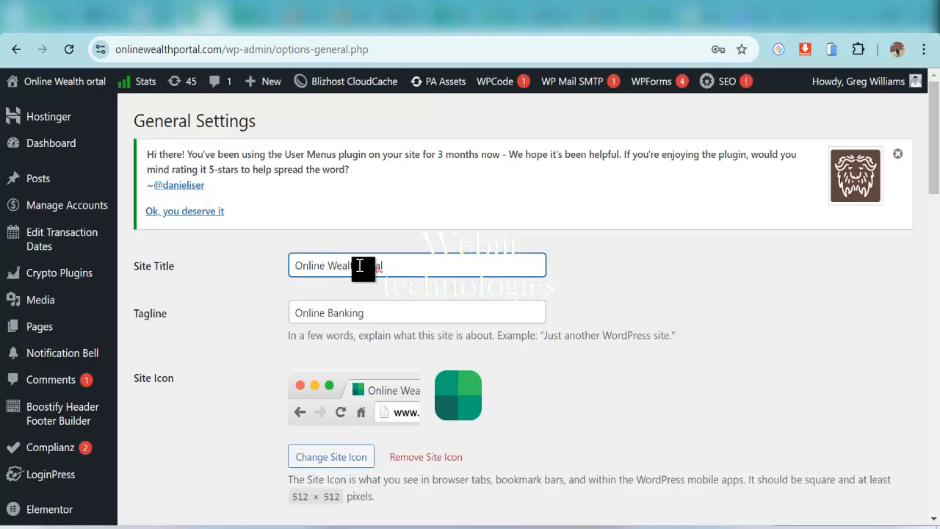
{"action": "type", "text": "P"}
Extend the tagline to 'Online Banking Business Banking' and save the changes
{"action": "left_click", "coordinate": [397, 316]}
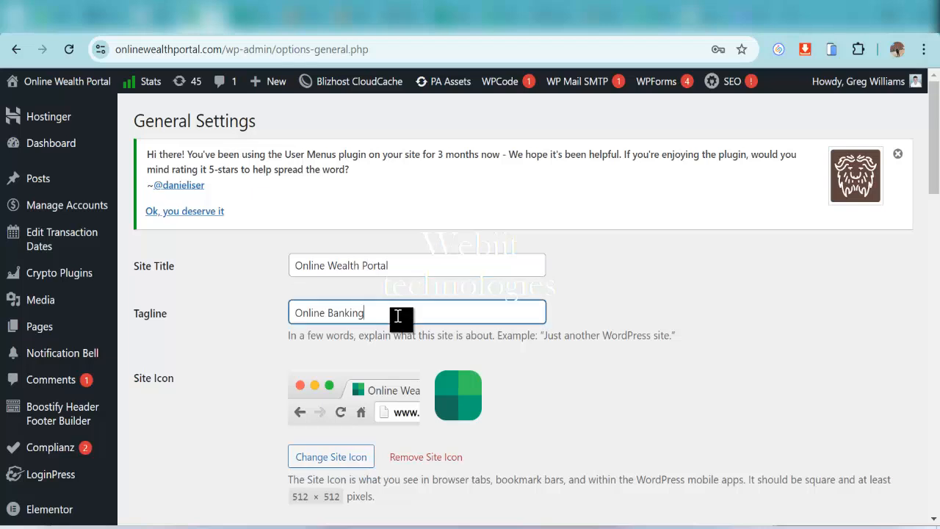
{"action": "type", "text": "Business Banking"}
{"action": "left_click_drag", "start_coordinate": [422, 265], "coordinate": [262, 279]}
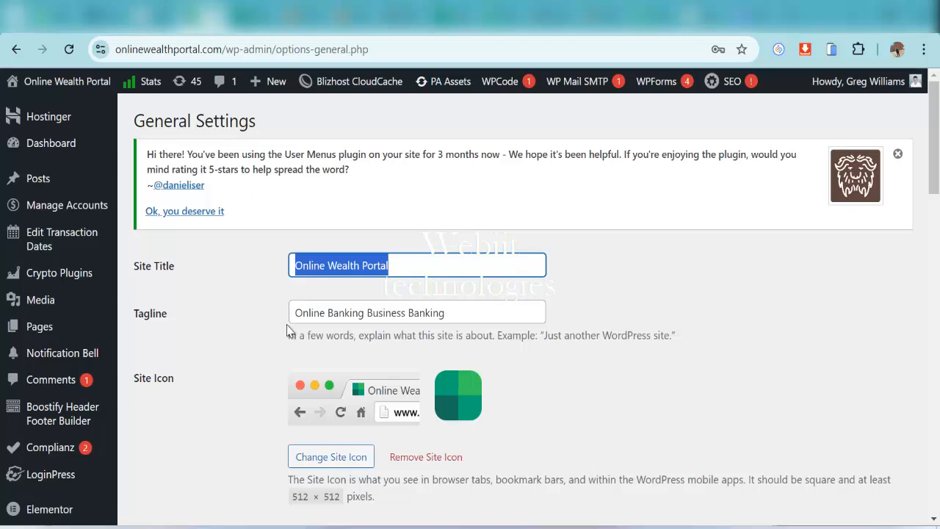
{"action": "scroll", "coordinate": [286, 330], "scroll_direction": "down", "scroll_amount": 20}
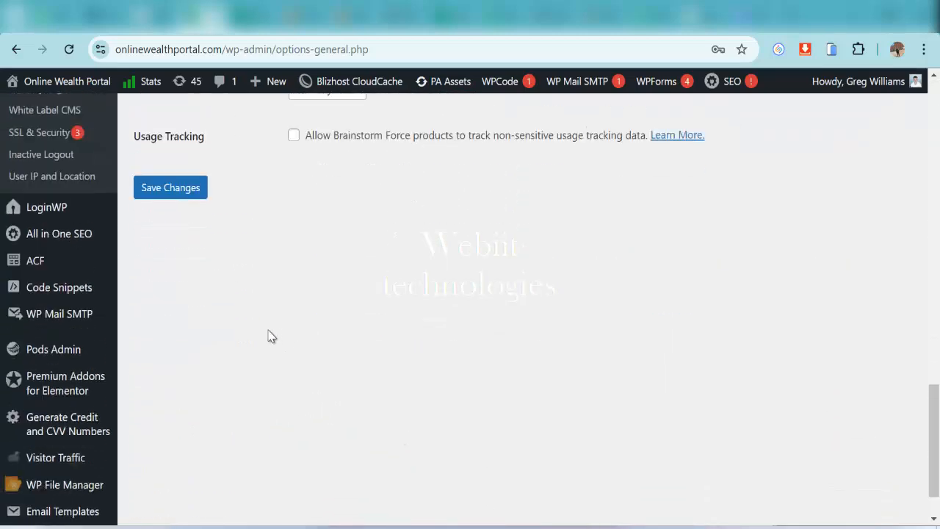
{"action": "scroll", "coordinate": [268, 337], "scroll_direction": "up", "scroll_amount": 2}
{"action": "left_click", "coordinate": [167, 360]}
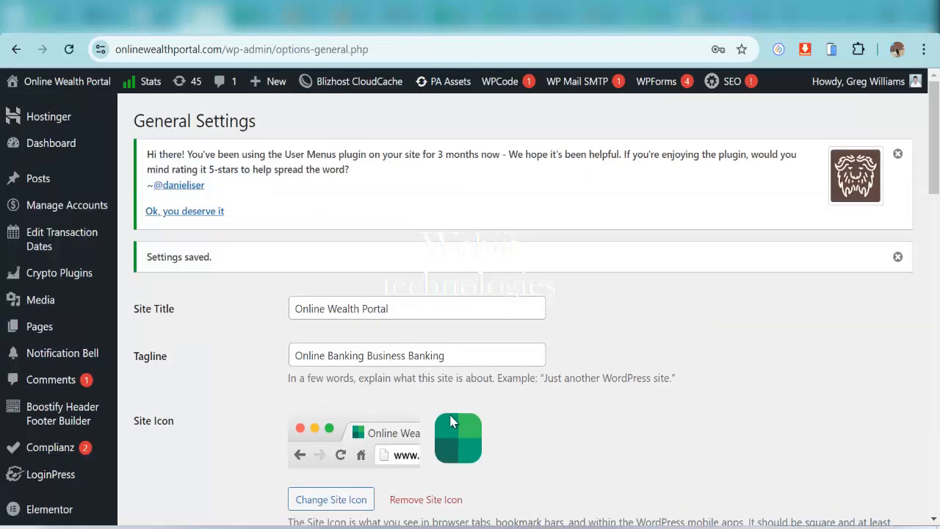
{"action": "mouse_move", "coordinate": [53, 150]}
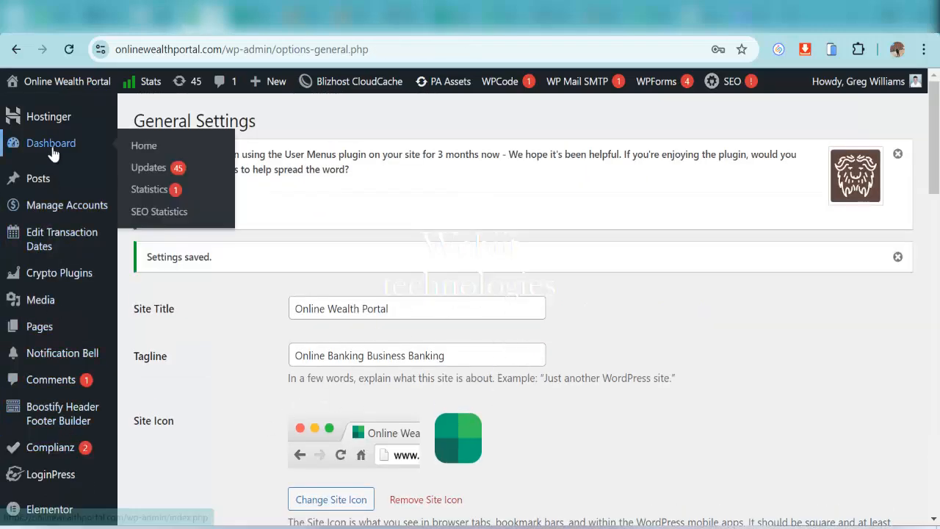
{"action": "scroll", "coordinate": [63, 184], "scroll_direction": "down", "scroll_amount": 5}
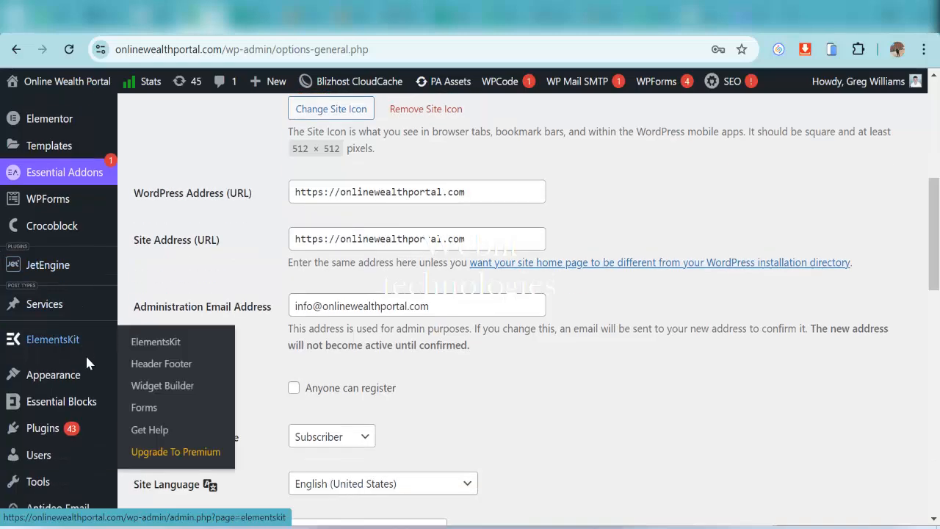
{"action": "scroll", "coordinate": [86, 354], "scroll_direction": "up", "scroll_amount": 5}
Return to the Dashboard and highlight the old bank name in its banner
{"action": "left_click", "coordinate": [50, 146]}
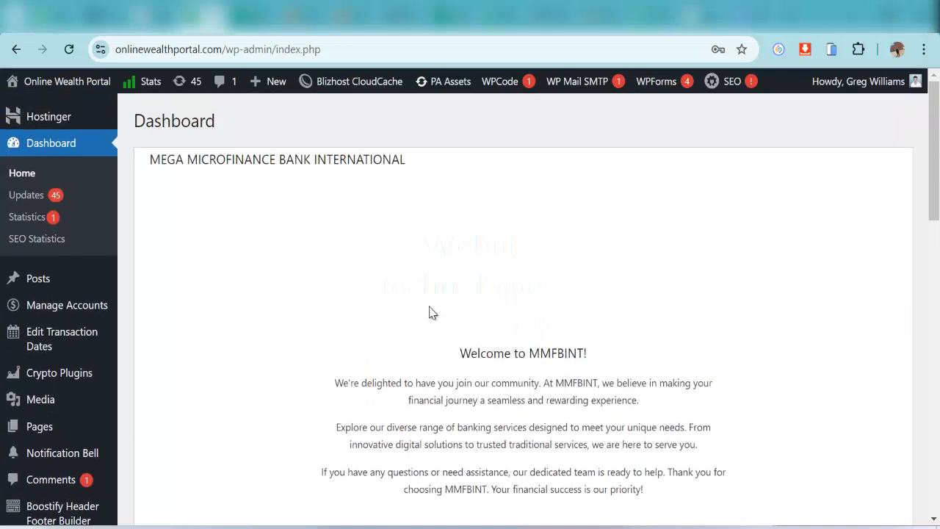
{"action": "scroll", "coordinate": [486, 360], "scroll_direction": "down", "scroll_amount": 3}
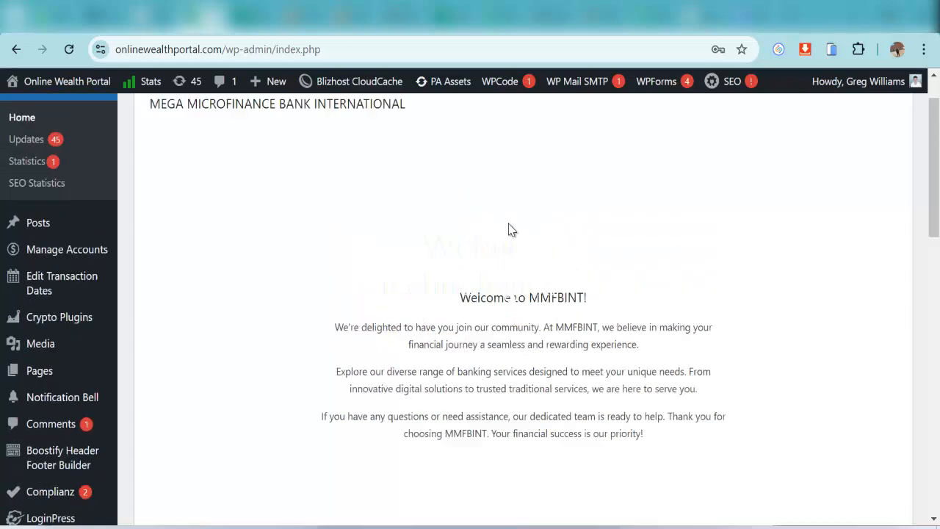
{"action": "scroll", "coordinate": [507, 229], "scroll_direction": "up", "scroll_amount": 3}
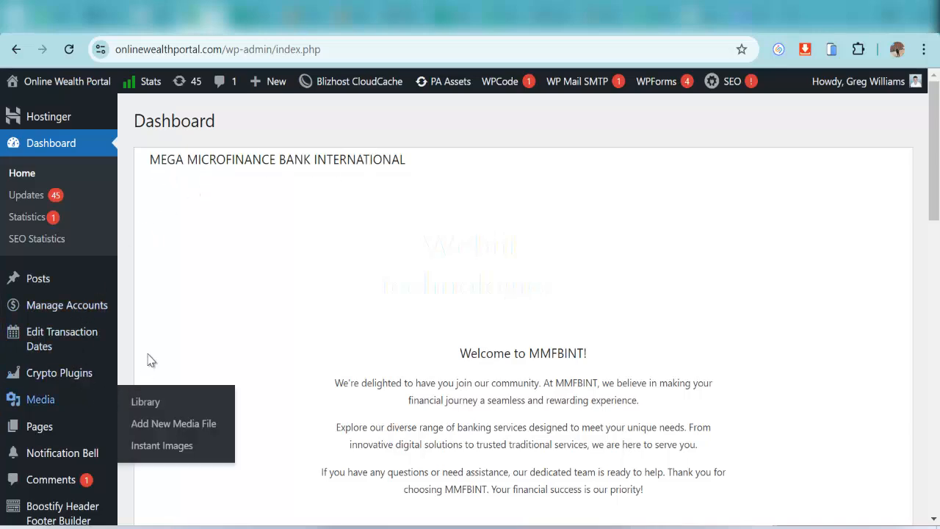
{"action": "left_click_drag", "start_coordinate": [152, 157], "coordinate": [424, 168]}
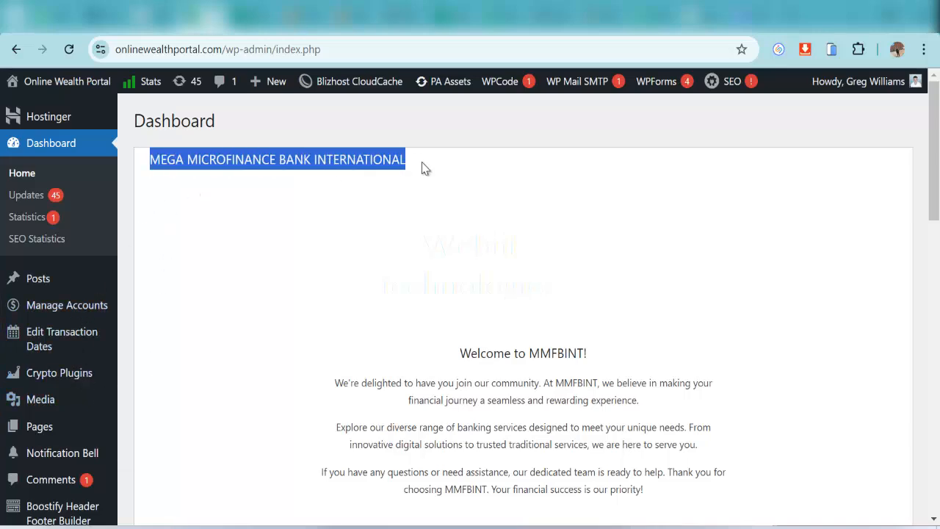
Scroll down the admin sidebar toward the Tools menu
{"action": "scroll", "coordinate": [165, 334], "scroll_direction": "down", "scroll_amount": 4}
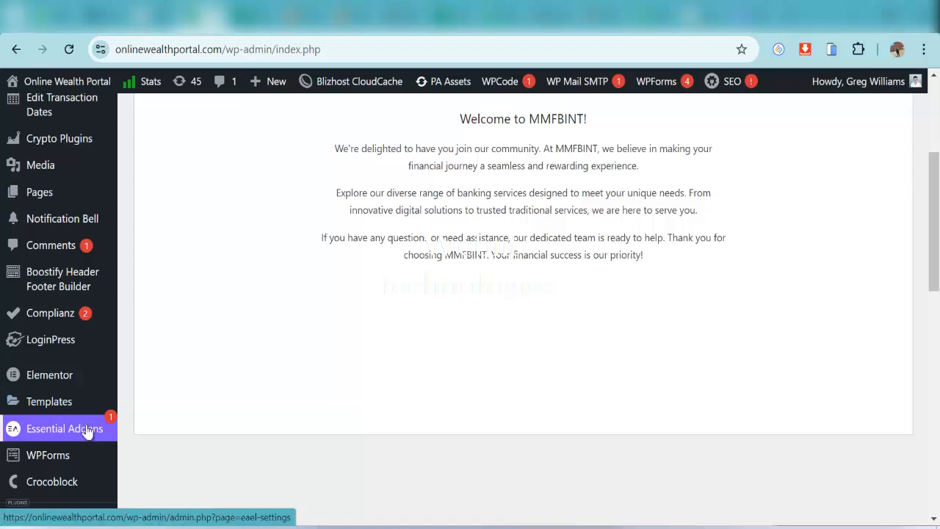
{"action": "scroll", "coordinate": [83, 400], "scroll_direction": "down", "scroll_amount": 4}
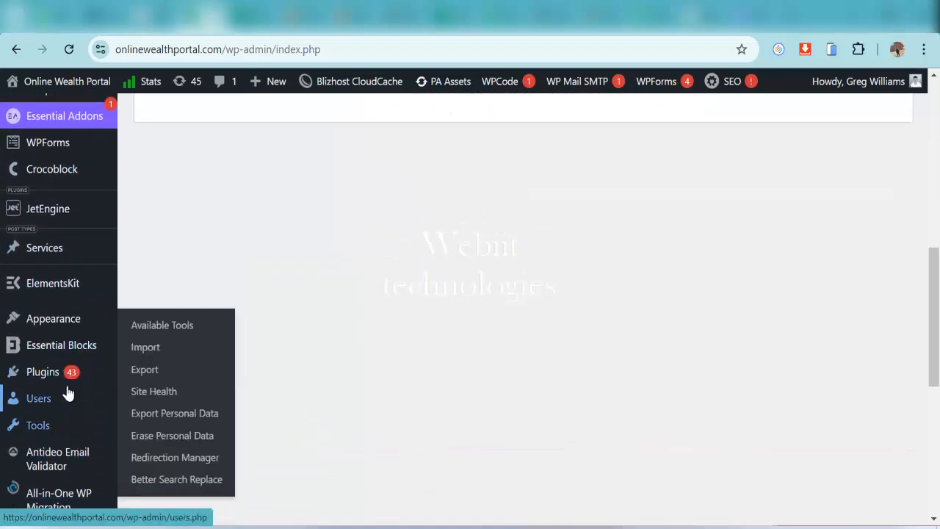
{"action": "scroll", "coordinate": [80, 436], "scroll_direction": "down", "scroll_amount": 2}
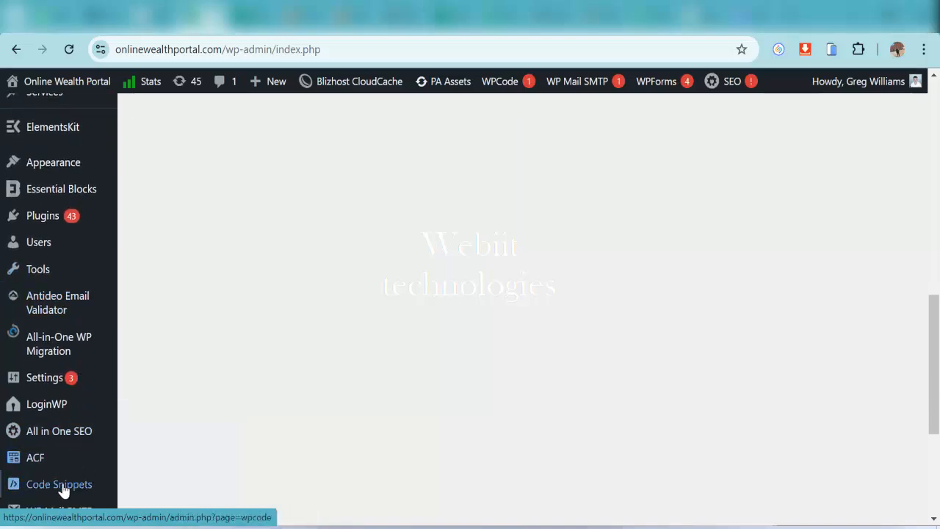
{"action": "scroll", "coordinate": [63, 491], "scroll_direction": "down", "scroll_amount": 4}
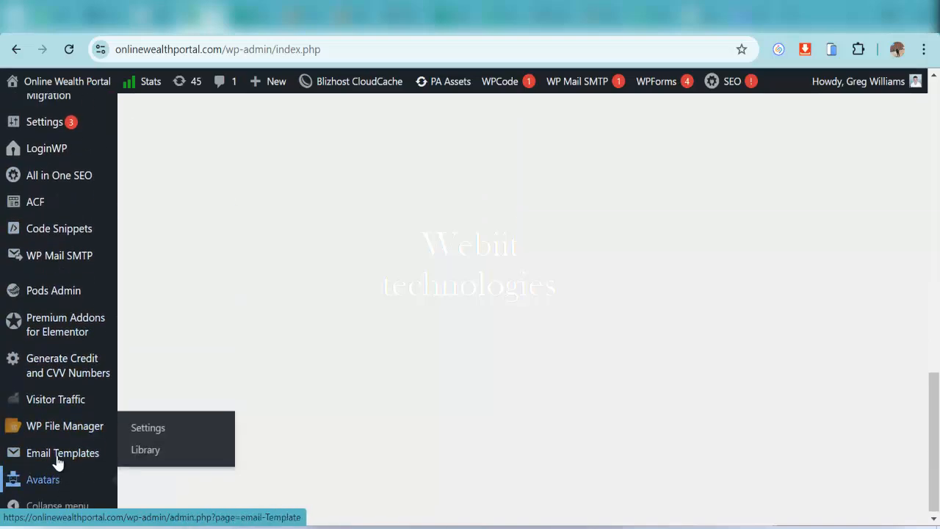
{"action": "scroll", "coordinate": [58, 463], "scroll_direction": "up", "scroll_amount": 10}
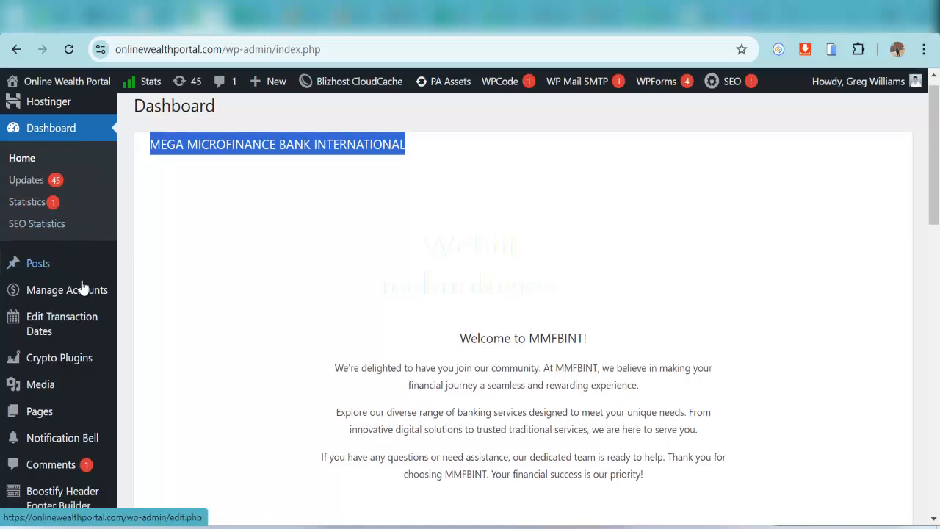
{"action": "scroll", "coordinate": [81, 293], "scroll_direction": "down", "scroll_amount": 3}
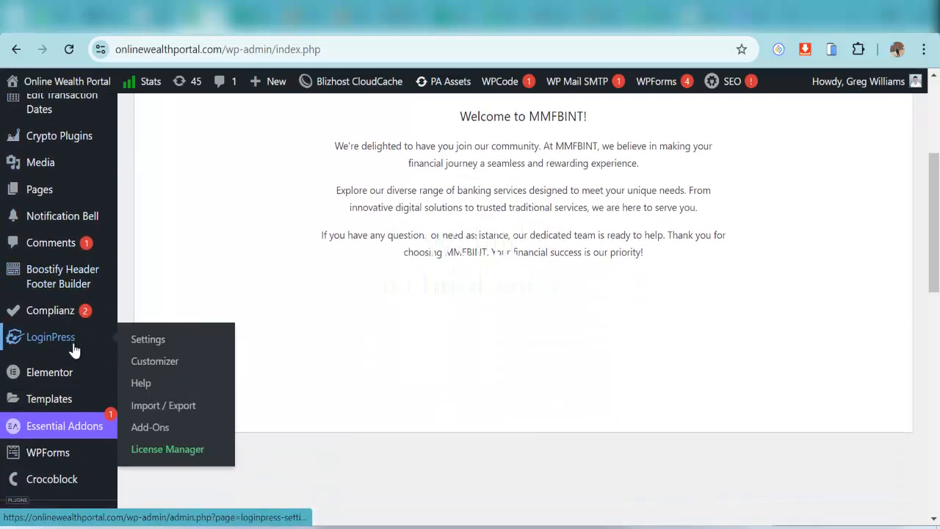
{"action": "scroll", "coordinate": [73, 351], "scroll_direction": "down", "scroll_amount": 2}
{"action": "scroll", "coordinate": [72, 343], "scroll_direction": "down", "scroll_amount": 1}
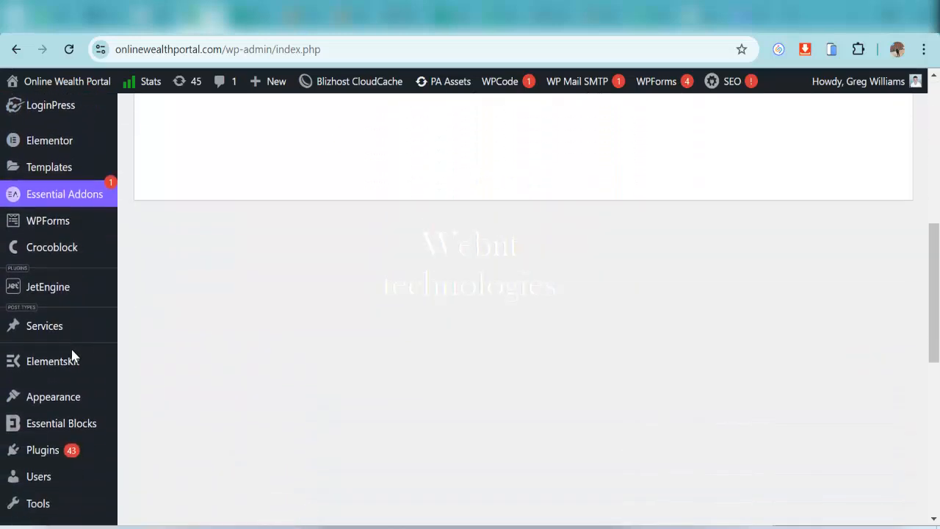
{"action": "scroll", "coordinate": [72, 351], "scroll_direction": "down", "scroll_amount": 2}
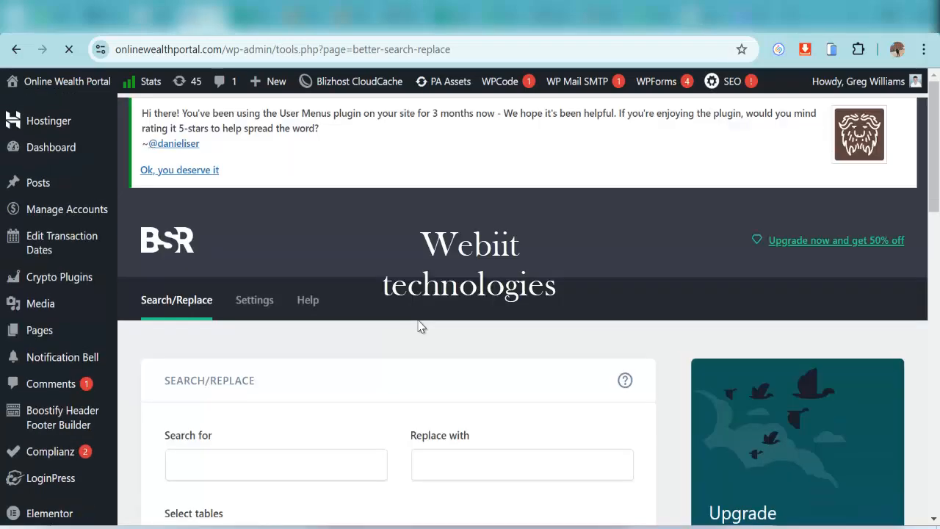
Search for MEGA MICROFINANCE BANK INTERNATIONAL and replace it with 'Online Wealth Portal'
{"action": "scroll", "coordinate": [392, 327], "scroll_direction": "down", "scroll_amount": 4}
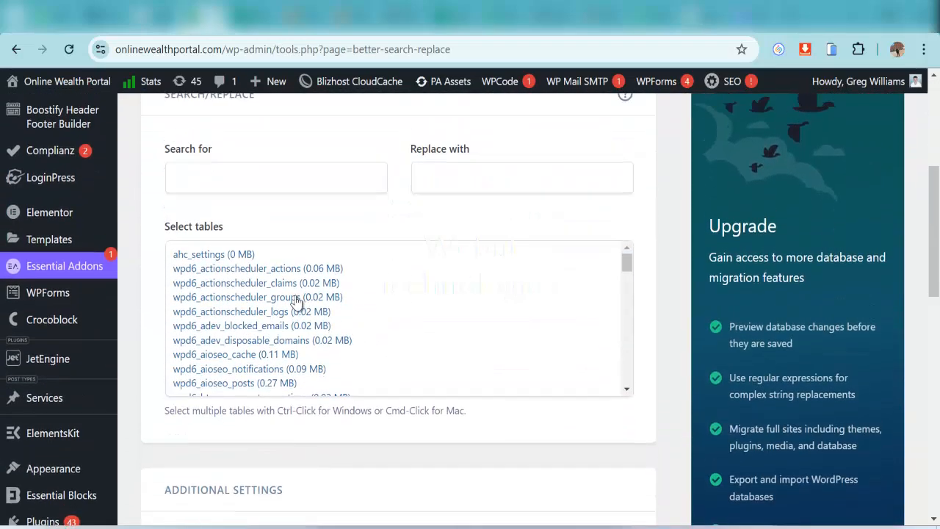
{"action": "scroll", "coordinate": [294, 303], "scroll_direction": "up", "scroll_amount": 2}
{"action": "left_click", "coordinate": [231, 324]}
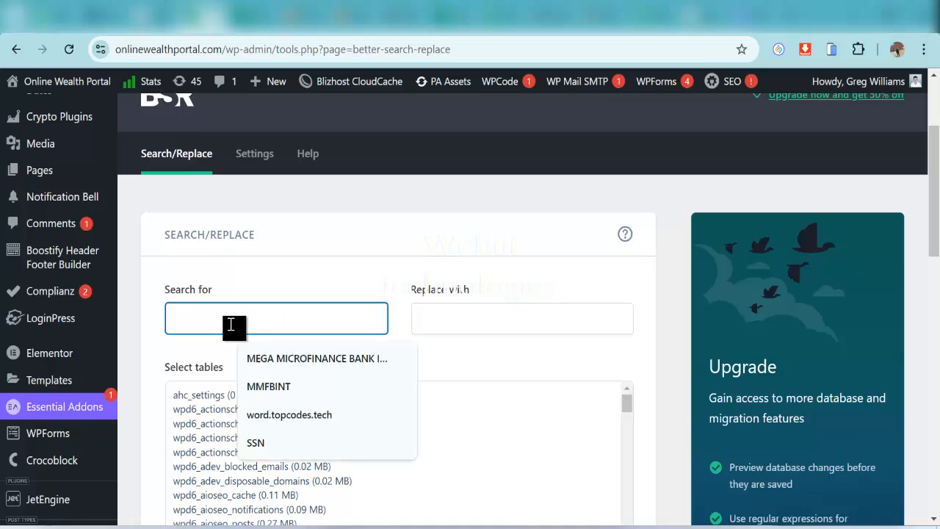
{"action": "key", "text": "Down"}
{"action": "key", "text": "Return"}
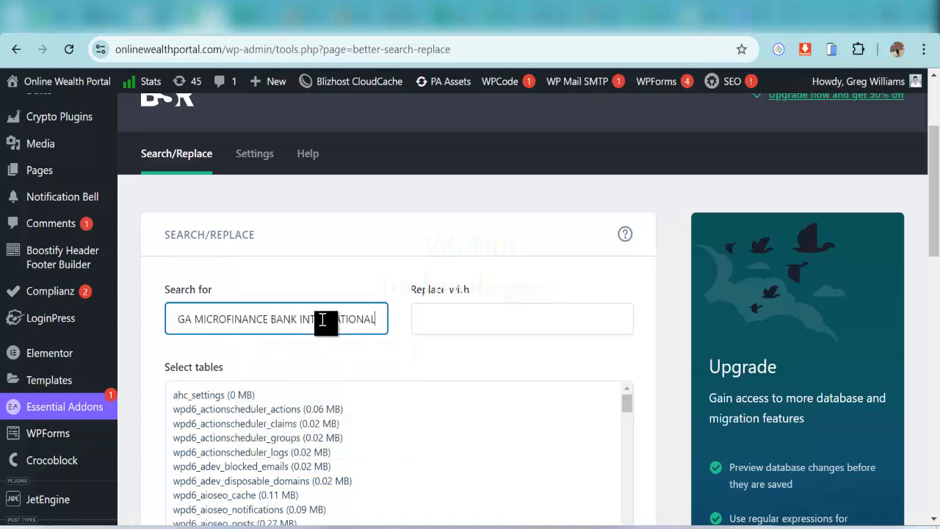
{"action": "left_click", "coordinate": [491, 314]}
{"action": "type", "text": "Online"}
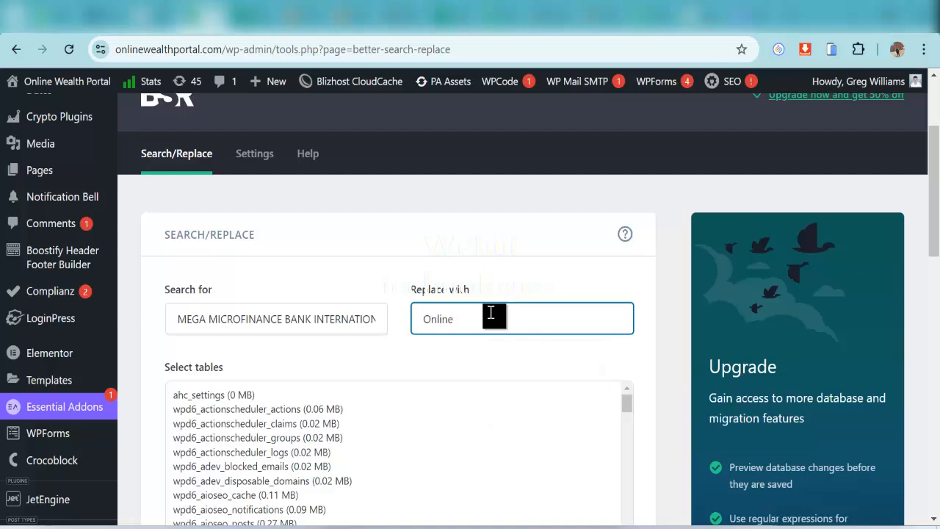
{"action": "type", "text": " Wealth Portal"}
Select every database table for the search and replace
{"action": "scroll", "coordinate": [373, 367], "scroll_direction": "down", "scroll_amount": 1}
{"action": "left_click", "coordinate": [240, 320]}
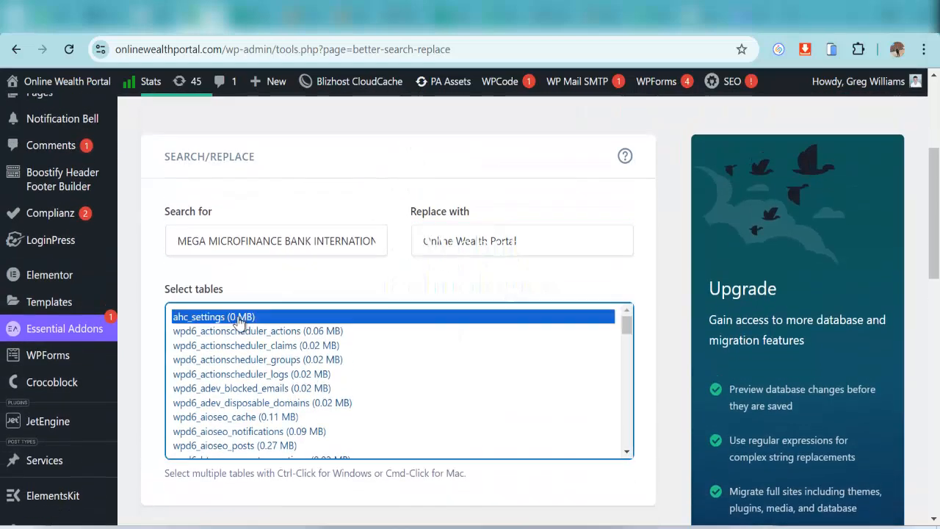
{"action": "key", "text": "shift+End"}
{"action": "scroll", "coordinate": [651, 350], "scroll_direction": "down", "scroll_amount": 4}
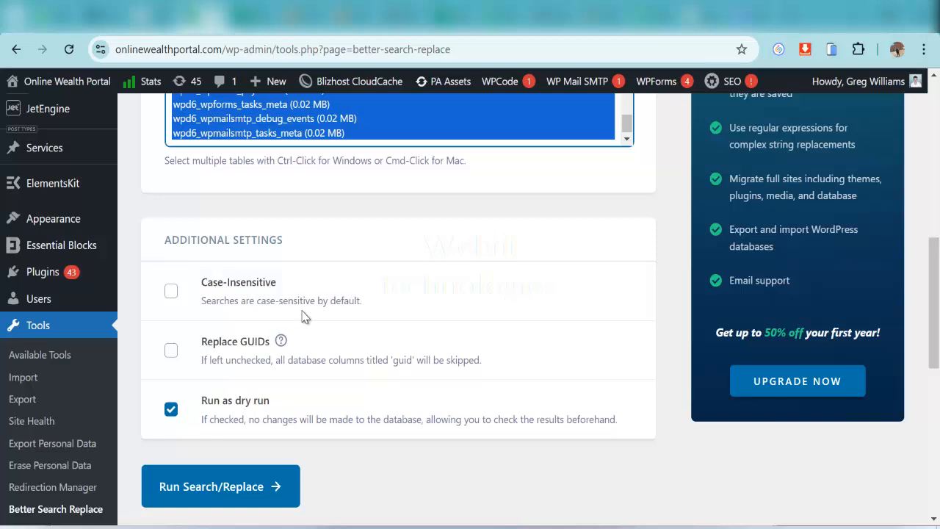
{"action": "scroll", "coordinate": [294, 336], "scroll_direction": "down", "scroll_amount": 3}
Run the dry run and review its result: 79 tables searched, 1 cell found
{"action": "left_click", "coordinate": [262, 252]}
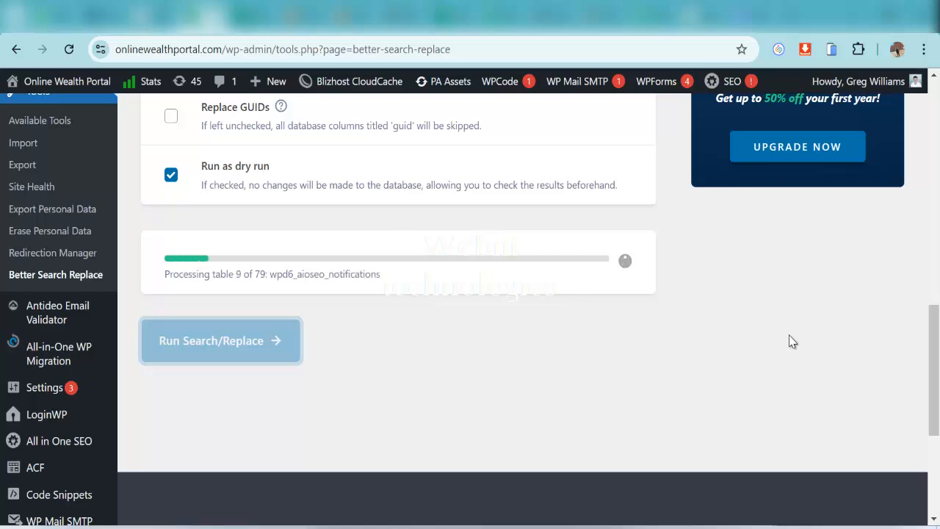
{"action": "scroll", "coordinate": [792, 341], "scroll_direction": "up", "scroll_amount": 1}
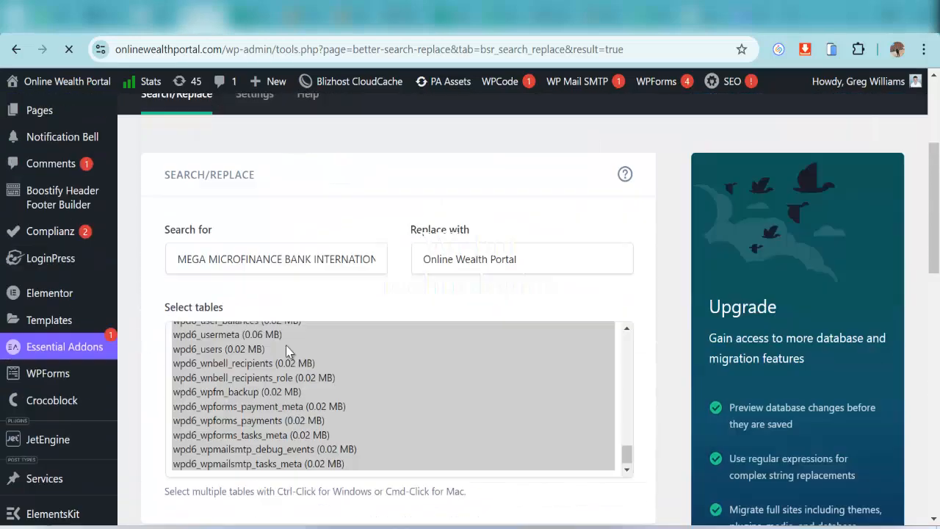
{"action": "scroll", "coordinate": [376, 320], "scroll_direction": "down", "scroll_amount": 2}
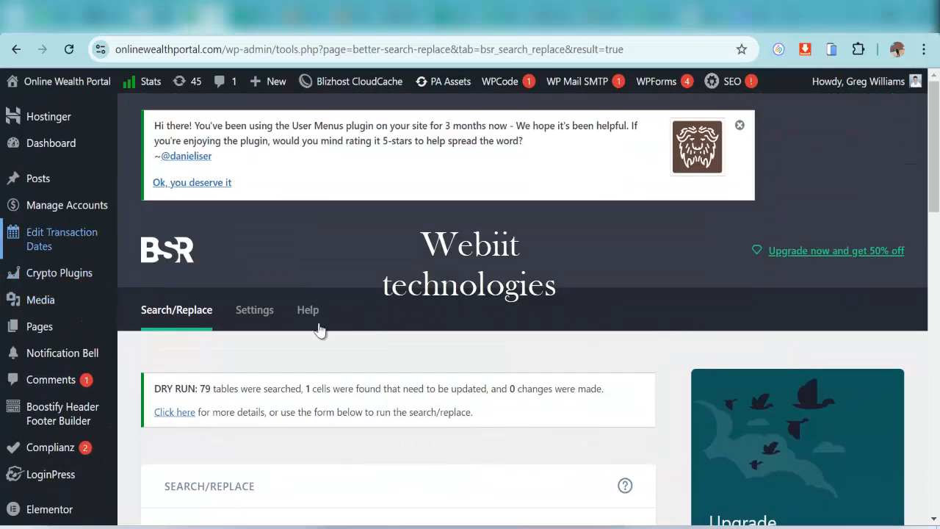
{"action": "scroll", "coordinate": [319, 330], "scroll_direction": "down", "scroll_amount": 3}
Check the 'Online Wealth Portal' replacement value, then return to the Dashboard
{"action": "left_click", "coordinate": [500, 339]}
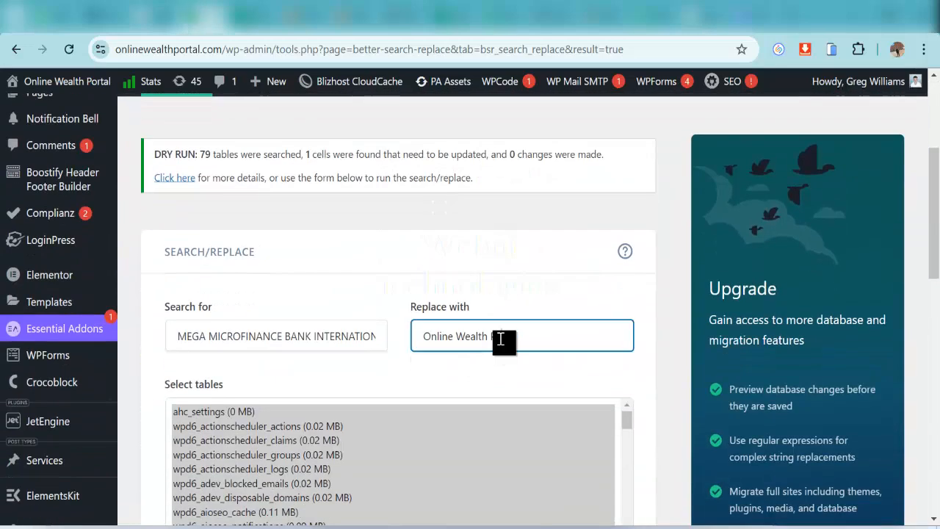
{"action": "triple_click", "coordinate": [500, 339]}
{"action": "key", "text": "ctrl+c"}
{"action": "scroll", "coordinate": [107, 312], "scroll_direction": "up", "scroll_amount": 3}
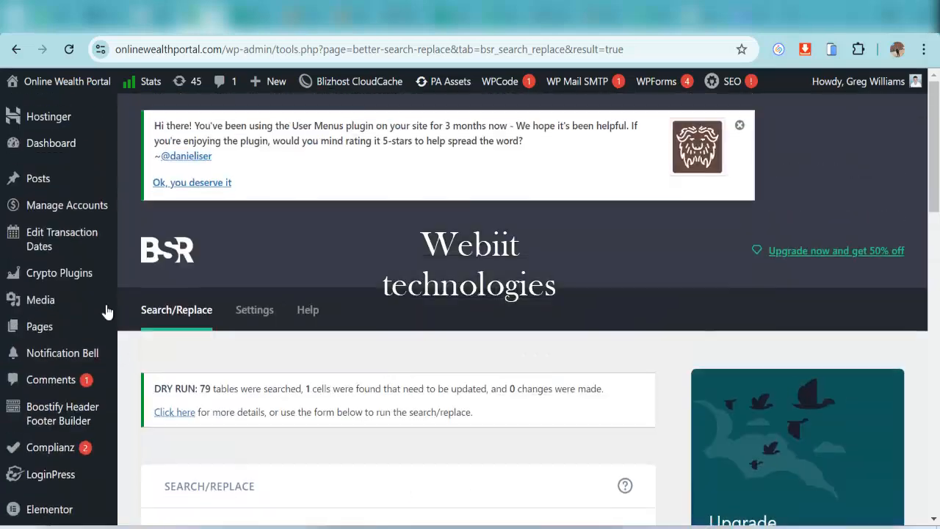
{"action": "left_click", "coordinate": [59, 150]}
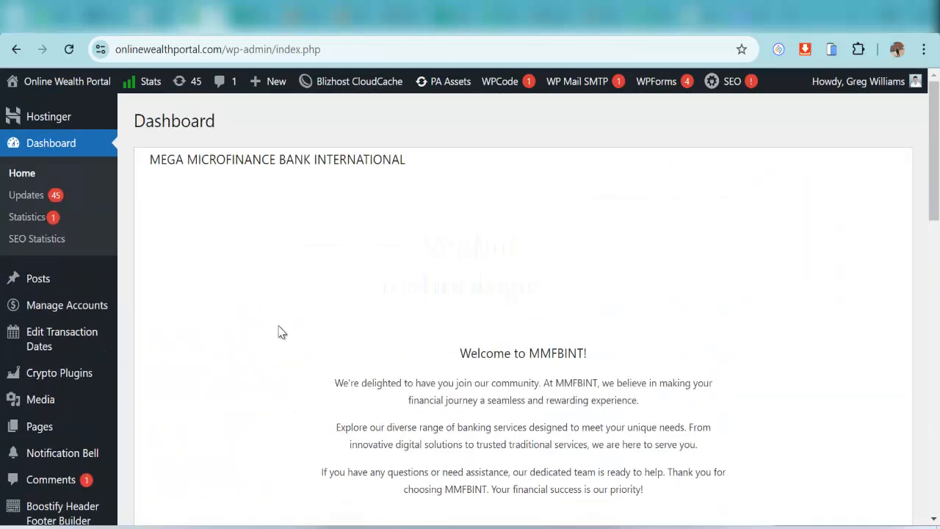
In Better Search Replace, refill the old bank name and 'Online Wealth Portal' as replacement
{"action": "scroll", "coordinate": [283, 334], "scroll_direction": "down", "scroll_amount": 1}
{"action": "scroll", "coordinate": [422, 336], "scroll_direction": "up", "scroll_amount": 1}
{"action": "scroll", "coordinate": [168, 420], "scroll_direction": "down", "scroll_amount": 5}
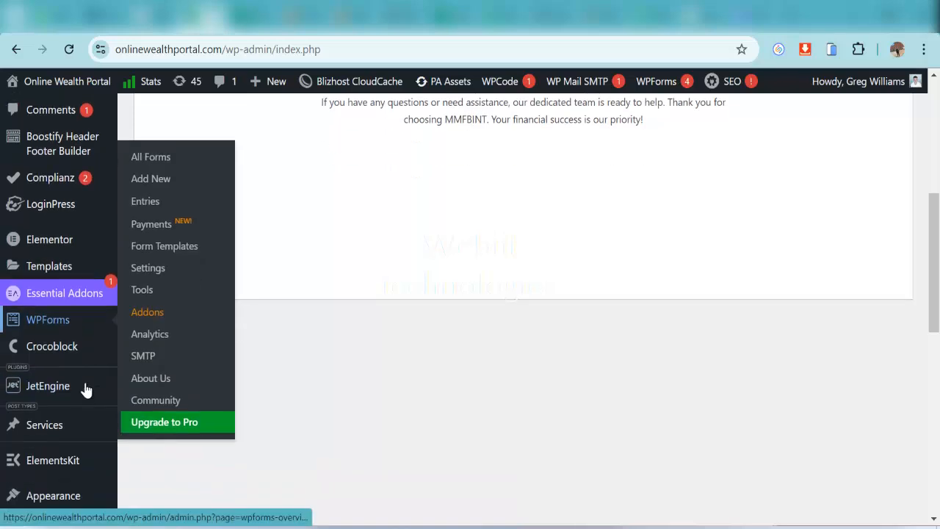
{"action": "scroll", "coordinate": [86, 390], "scroll_direction": "down", "scroll_amount": 3}
{"action": "mouse_move", "coordinate": [63, 359]}
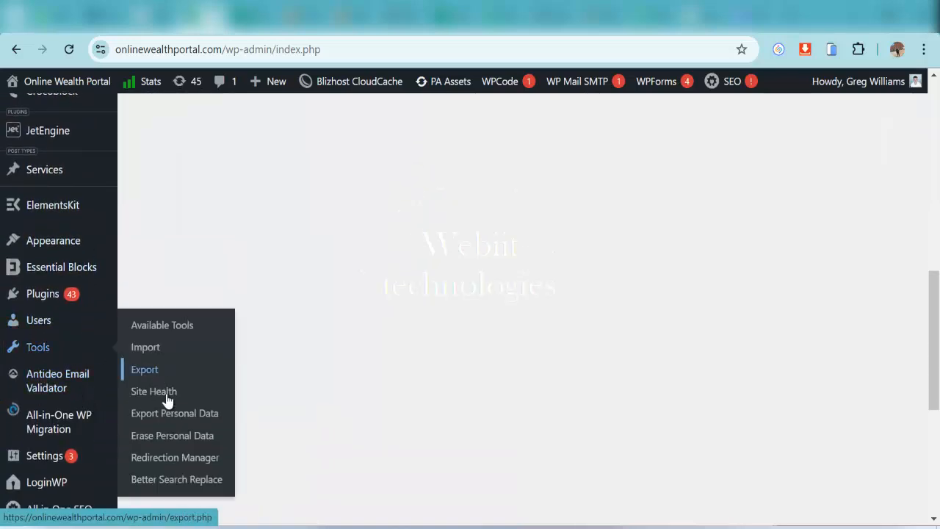
{"action": "left_click", "coordinate": [173, 478]}
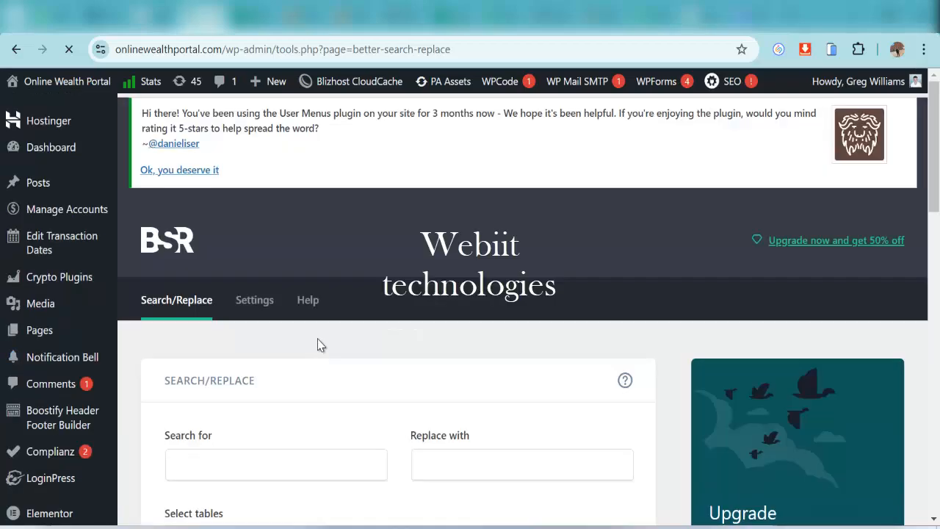
{"action": "scroll", "coordinate": [317, 342], "scroll_direction": "down", "scroll_amount": 2}
{"action": "left_click", "coordinate": [272, 320]}
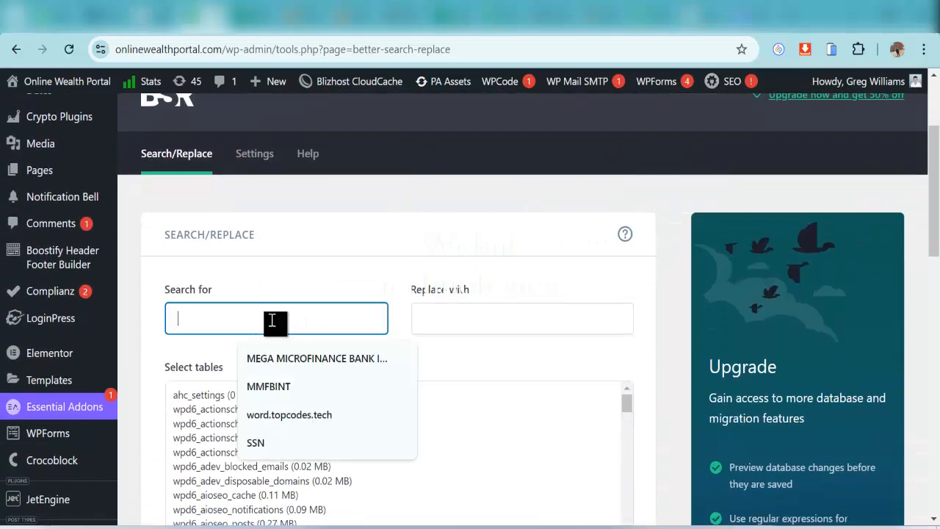
{"action": "left_click", "coordinate": [292, 359]}
{"action": "left_click", "coordinate": [452, 319]}
{"action": "key", "text": "ctrl+v"}
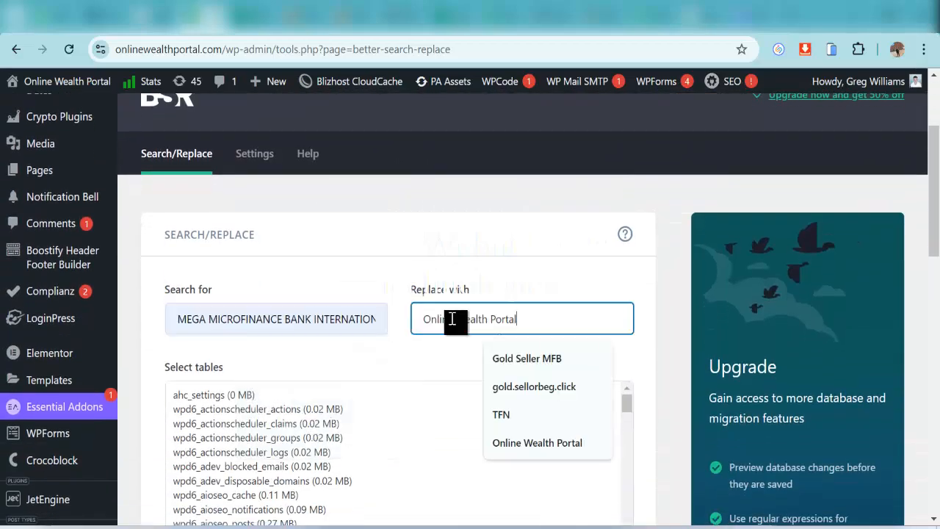
Select all tables and tick Case-Insensitive and Replace GUIDs
{"action": "scroll", "coordinate": [257, 345], "scroll_direction": "down", "scroll_amount": 2}
{"action": "left_click", "coordinate": [219, 241]}
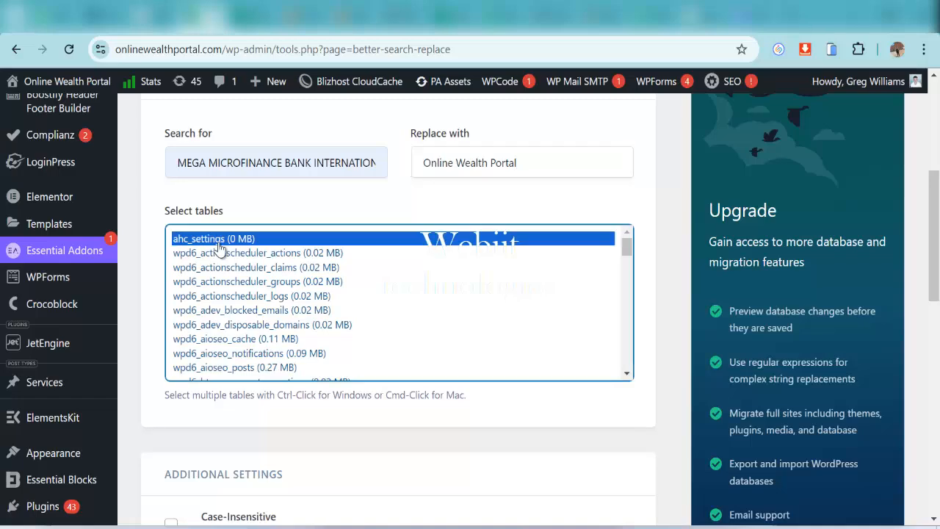
{"action": "key", "text": "ctrl+a"}
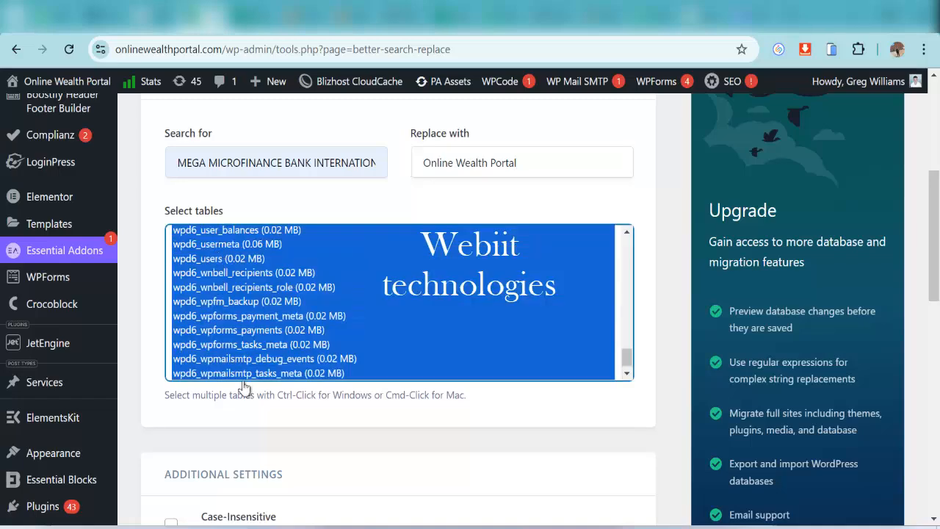
{"action": "scroll", "coordinate": [250, 397], "scroll_direction": "down", "scroll_amount": 2}
{"action": "left_click", "coordinate": [171, 370]}
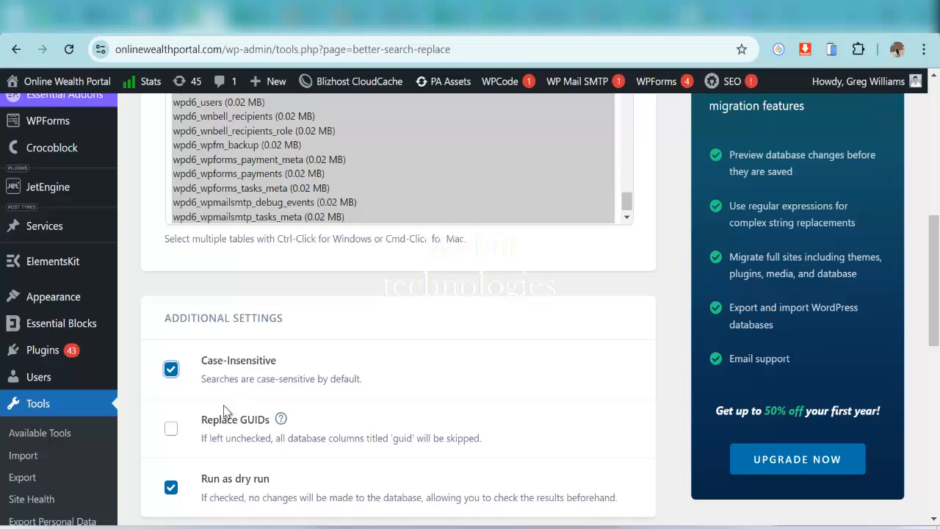
{"action": "left_click", "coordinate": [171, 429]}
{"action": "scroll", "coordinate": [332, 392], "scroll_direction": "down", "scroll_amount": 3}
Run the case-insensitive search/replace on all tables and scroll to the top of its results
{"action": "left_click", "coordinate": [266, 331]}
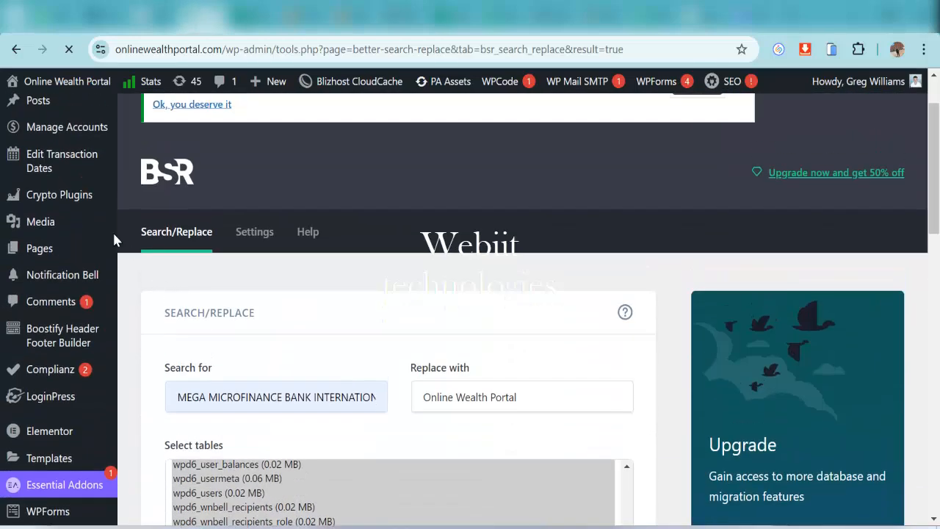
{"action": "scroll", "coordinate": [102, 230], "scroll_direction": "up", "scroll_amount": 1}
{"action": "scroll", "coordinate": [76, 199], "scroll_direction": "up", "scroll_amount": 1}
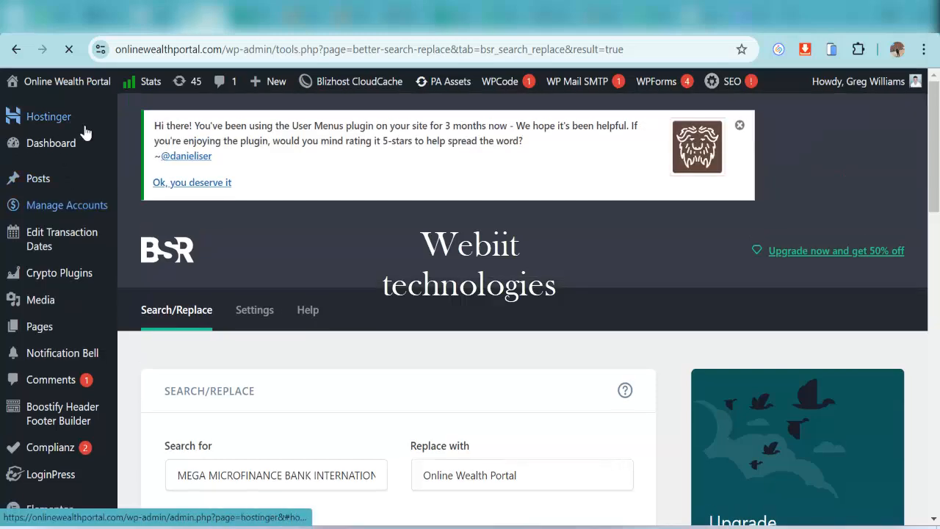
Reload the Dashboard and highlight the 'Welcome to MMFBINT!' heading
{"action": "left_click", "coordinate": [69, 144]}
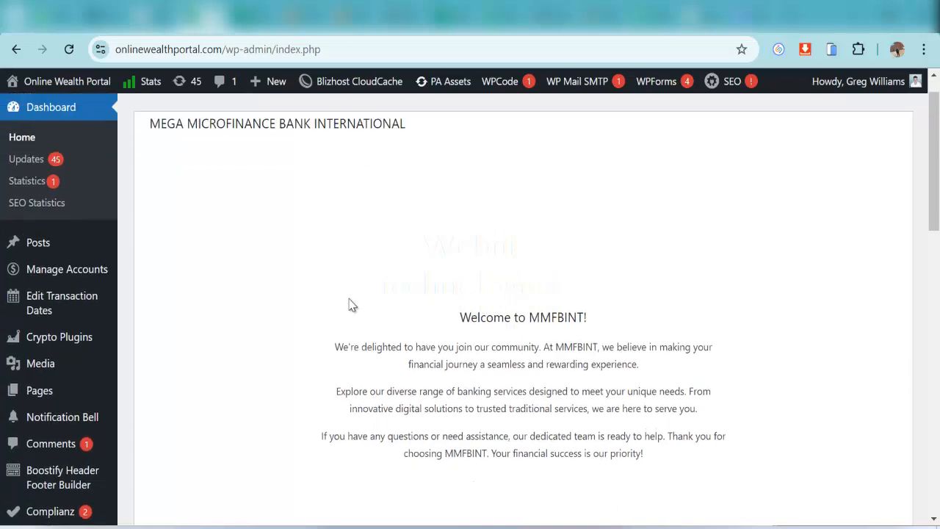
{"action": "scroll", "coordinate": [349, 298], "scroll_direction": "up", "scroll_amount": 1}
{"action": "left_click", "coordinate": [61, 50]}
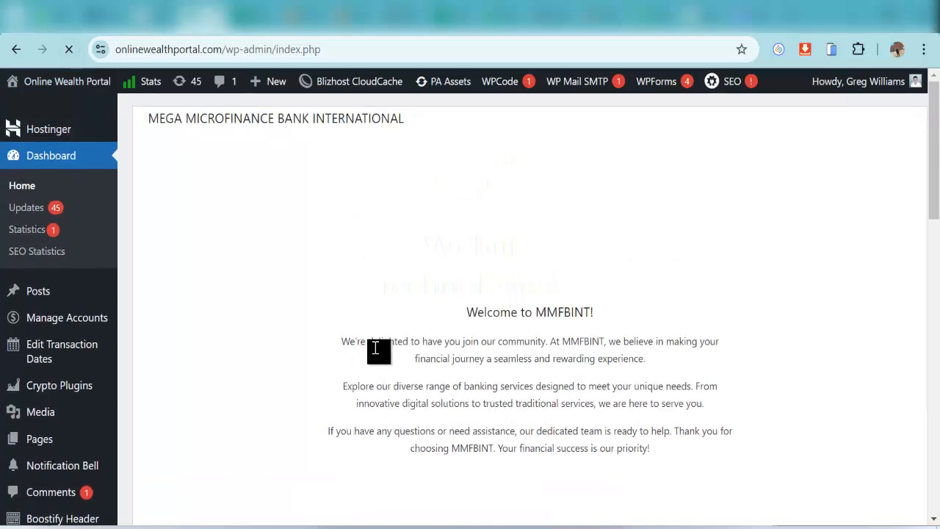
{"action": "left_click_drag", "start_coordinate": [465, 352], "coordinate": [590, 356]}
{"action": "key", "text": "ctrl+c"}
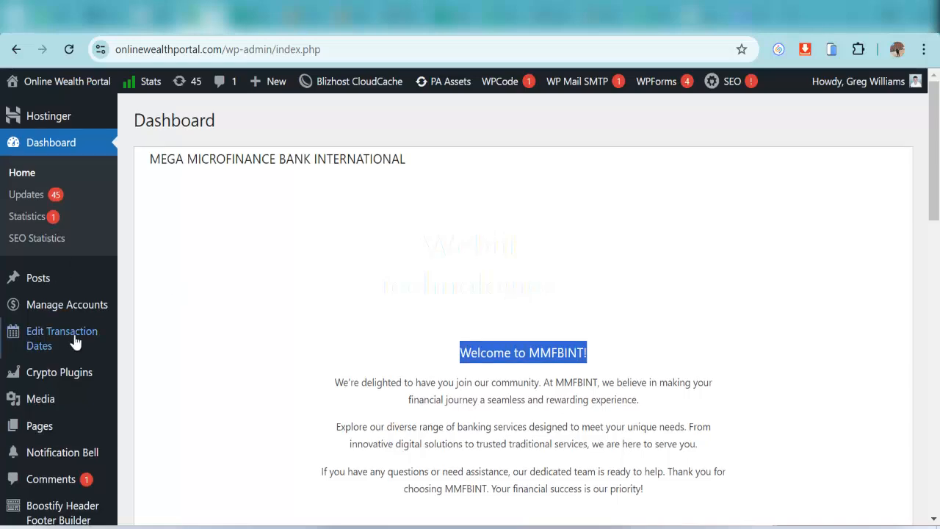
Reopen Better Search Replace from the Tools menu
{"action": "scroll", "coordinate": [74, 342], "scroll_direction": "down", "scroll_amount": 7}
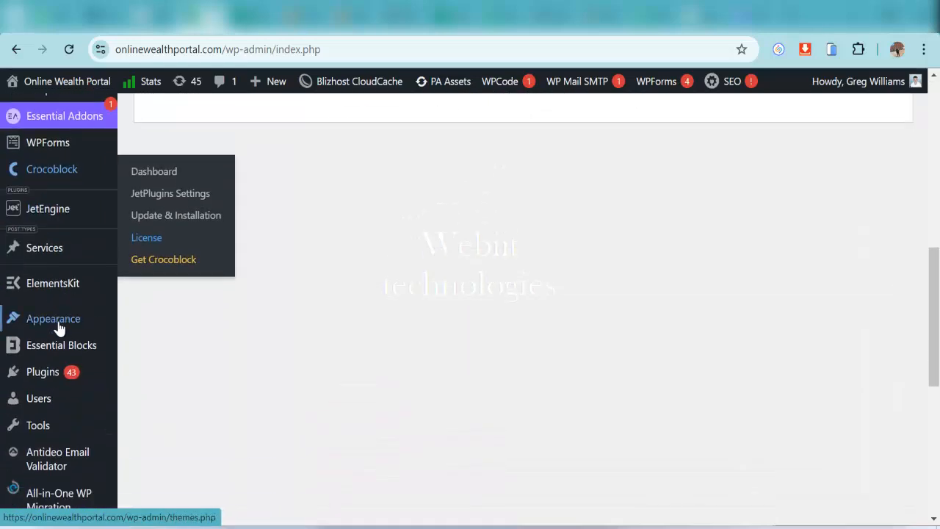
{"action": "mouse_move", "coordinate": [52, 426]}
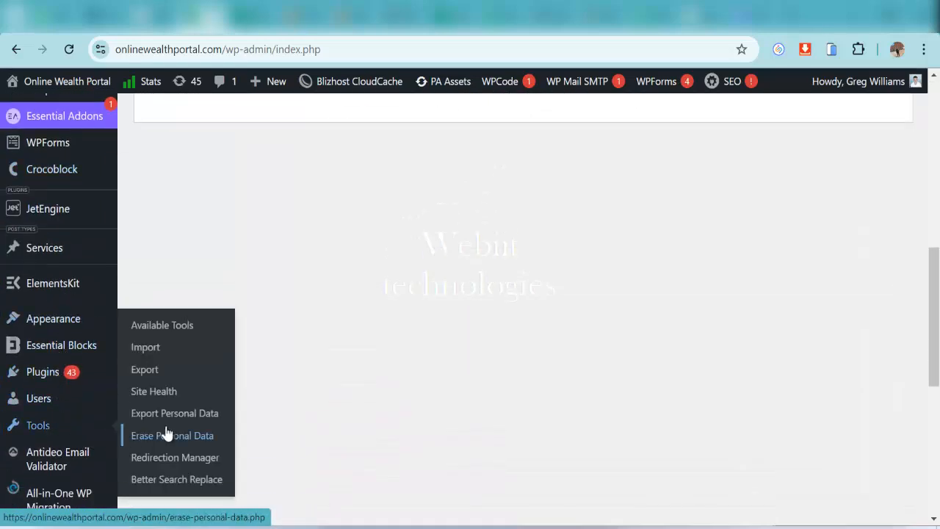
{"action": "left_click", "coordinate": [184, 479]}
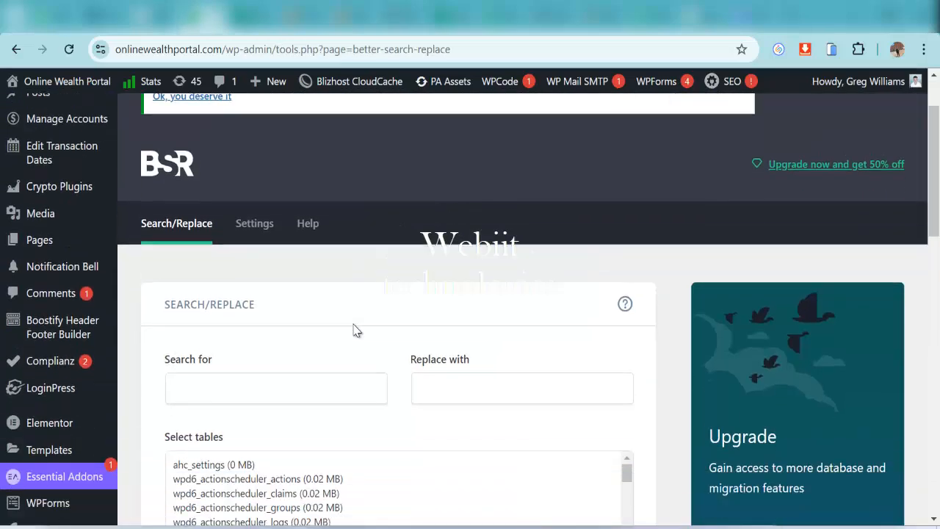
Search for 'MMFBINT!' and replace it with 'Online Wealth Portal'
{"action": "scroll", "coordinate": [353, 331], "scroll_direction": "down", "scroll_amount": 2}
{"action": "left_click", "coordinate": [231, 242]}
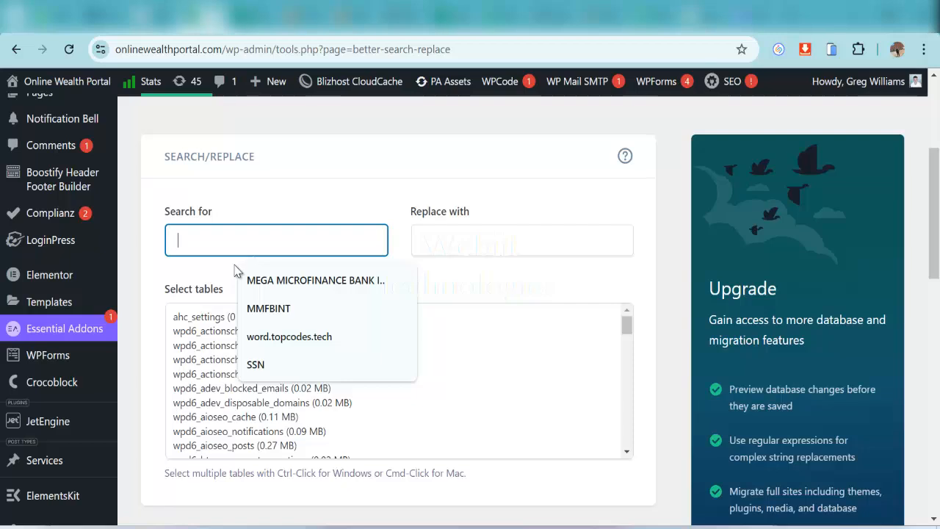
{"action": "key", "text": "ctrl+v"}
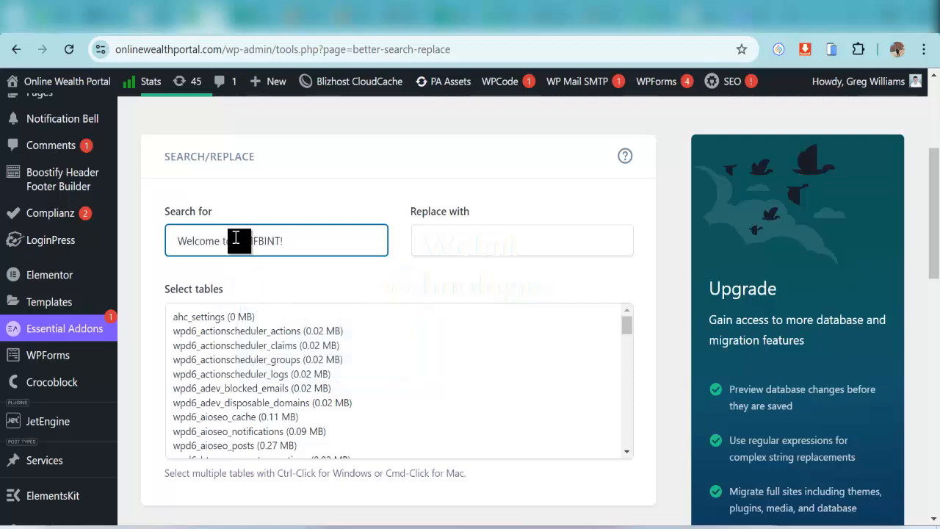
{"action": "left_click", "coordinate": [236, 240]}
{"action": "key", "text": "BackSpace"}
{"action": "key", "text": "BackSpace"}
{"action": "key", "text": "BackSpace"}
{"action": "key", "text": "BackSpace"}
{"action": "key", "text": "BackSpace"}
{"action": "key", "text": "BackSpace"}
{"action": "key", "text": "BackSpace"}
{"action": "key", "text": "BackSpace"}
{"action": "key", "text": "BackSpace"}
{"action": "key", "text": "BackSpace"}
{"action": "key", "text": "BackSpace"}
{"action": "left_click", "coordinate": [481, 244]}
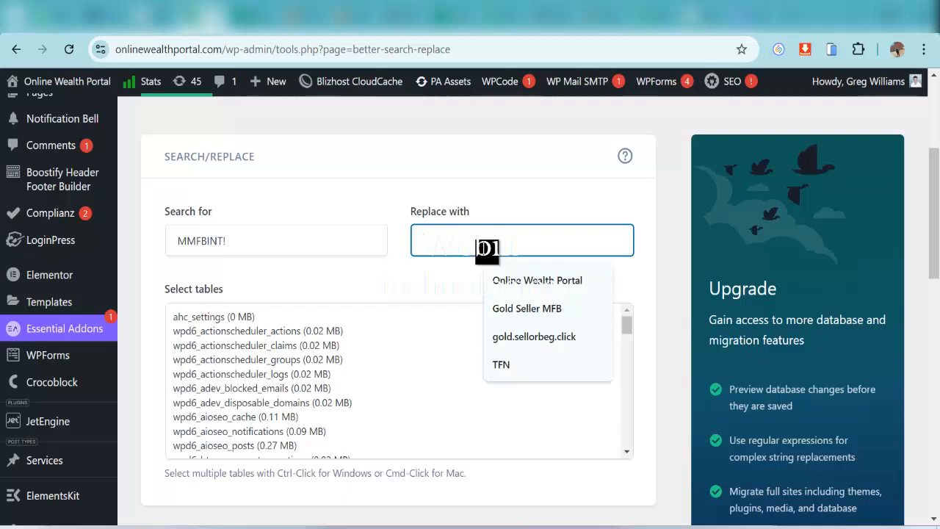
{"action": "left_click", "coordinate": [536, 279]}
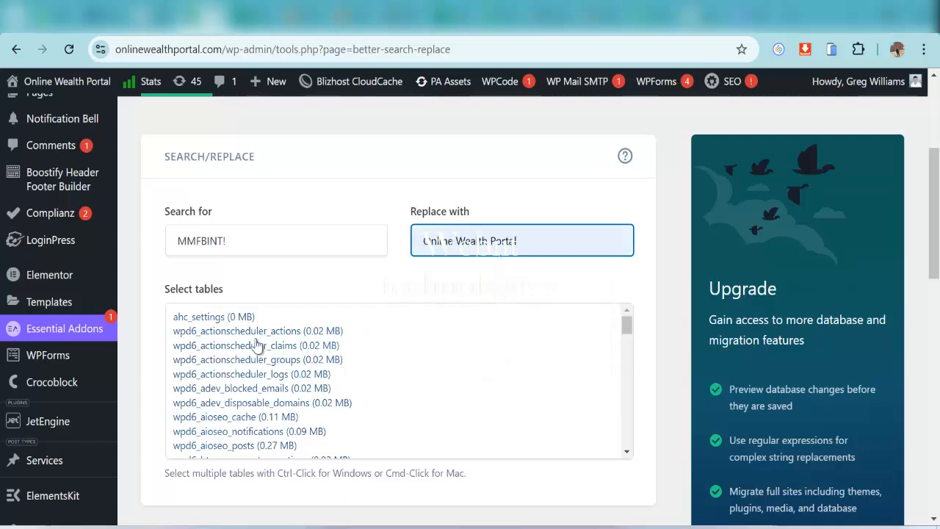
Select all tables, tick Replace GUIDs and run the dry run, which finds 47 cells
{"action": "left_click", "coordinate": [227, 320]}
{"action": "key", "text": "shift+End"}
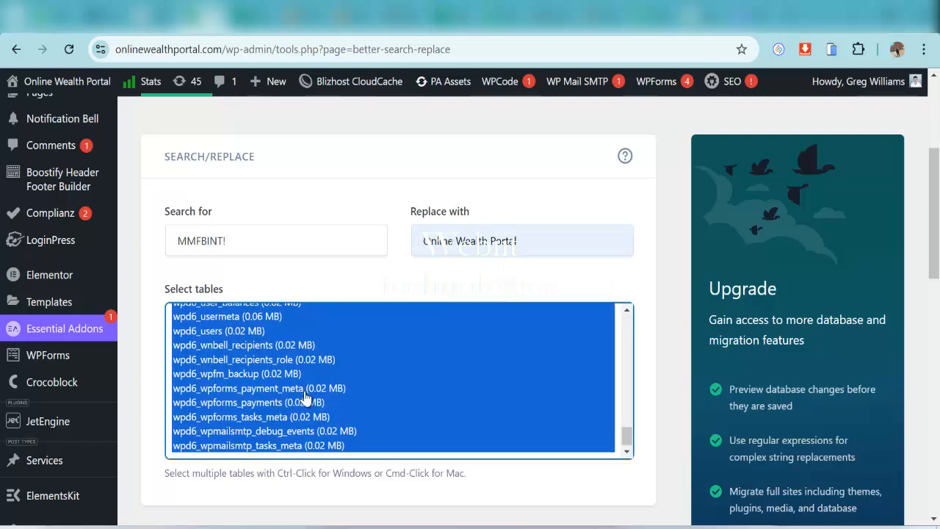
{"action": "scroll", "coordinate": [307, 389], "scroll_direction": "down", "scroll_amount": 3}
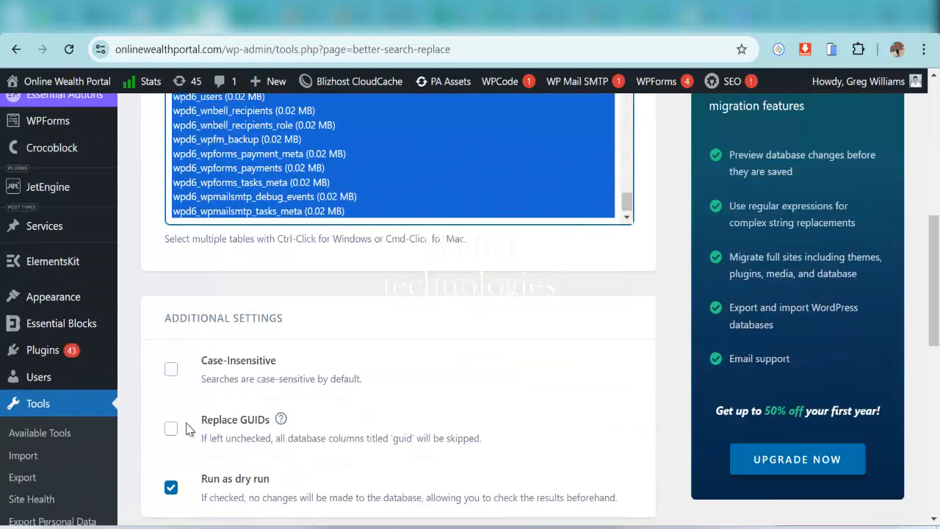
{"action": "left_click", "coordinate": [171, 430]}
{"action": "scroll", "coordinate": [225, 434], "scroll_direction": "down", "scroll_amount": 4}
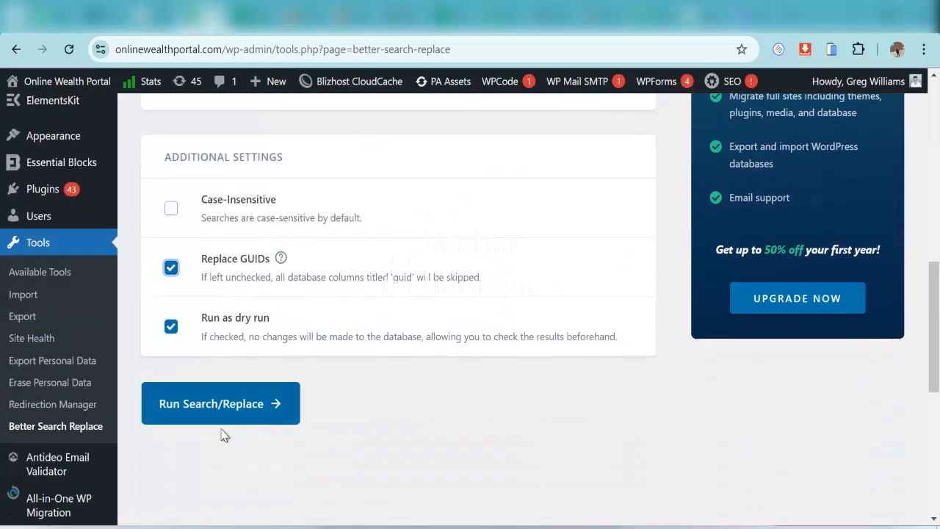
{"action": "left_click", "coordinate": [225, 329]}
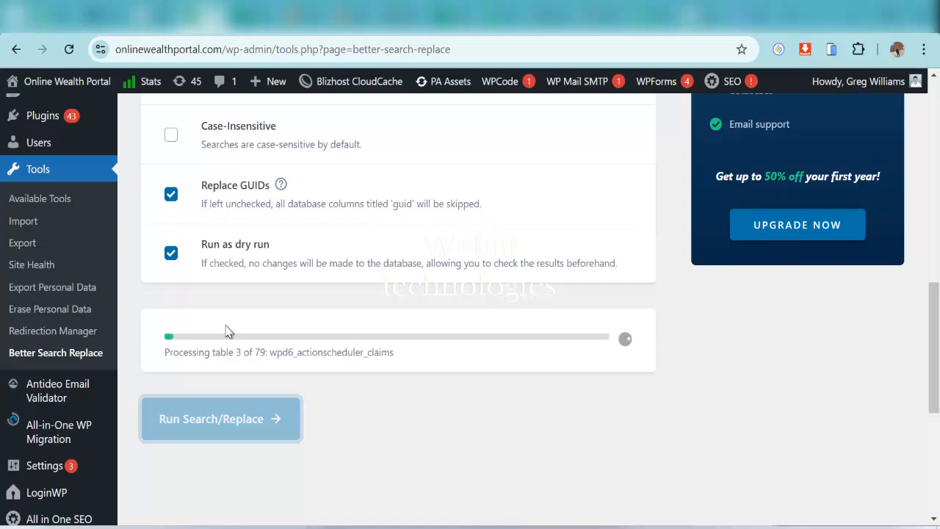
{"action": "scroll", "coordinate": [482, 388], "scroll_direction": "up", "scroll_amount": 3}
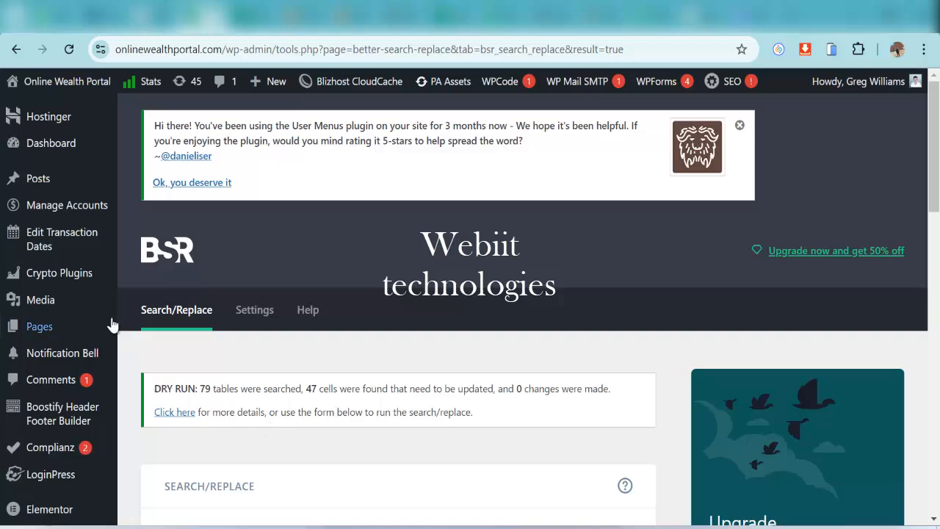
Check the Dashboard in another tab, then return to the search-replace results
{"action": "mouse_move", "coordinate": [56, 97]}
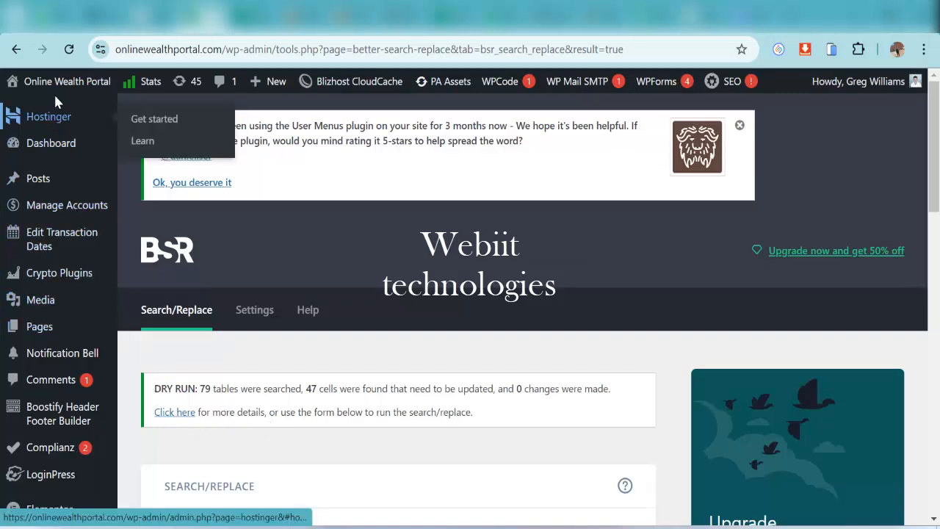
{"action": "right_click", "coordinate": [56, 141]}
{"action": "key", "text": "Escape"}
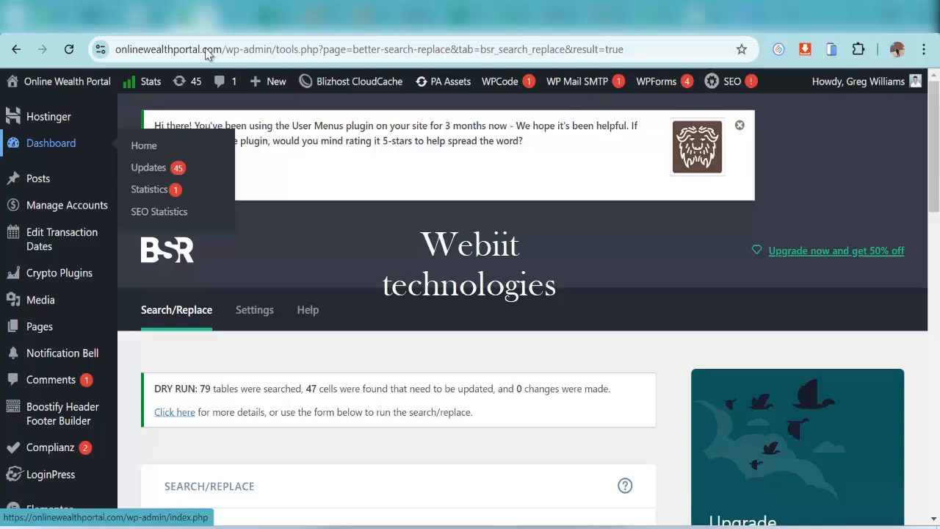
{"action": "left_click", "coordinate": [235, 22]}
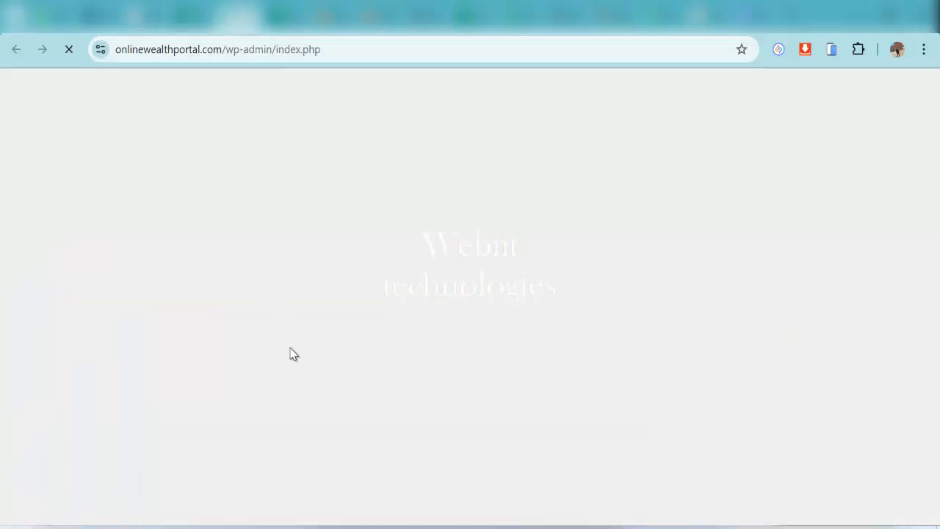
{"action": "scroll", "coordinate": [529, 346], "scroll_direction": "down", "scroll_amount": 2}
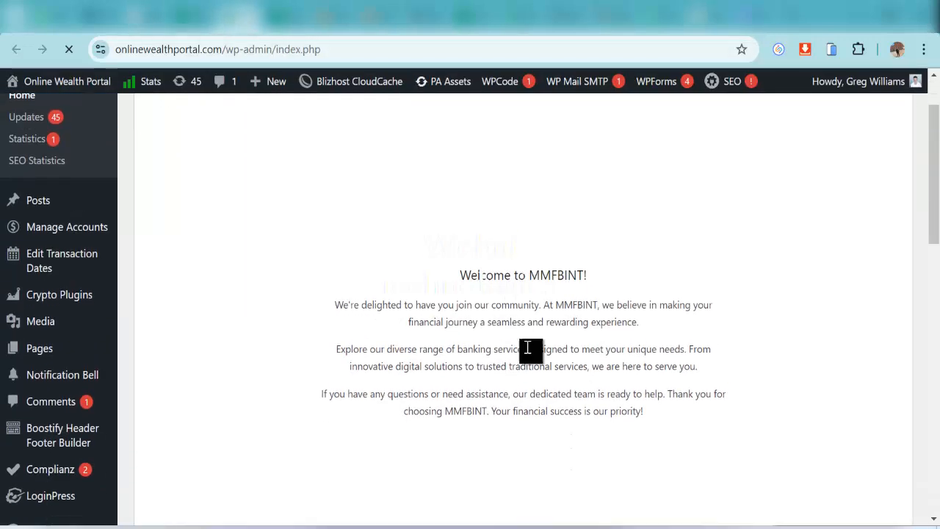
{"action": "left_click", "coordinate": [195, 22]}
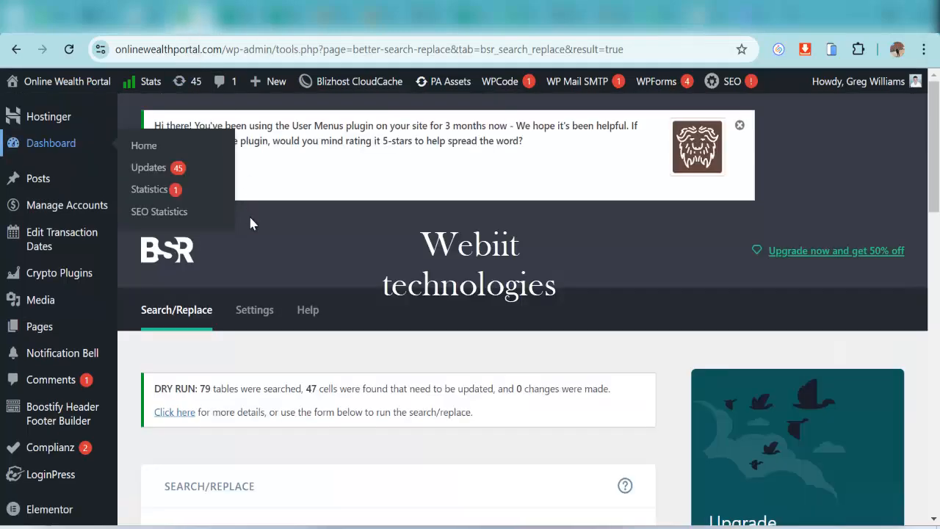
{"action": "scroll", "coordinate": [248, 279], "scroll_direction": "down", "scroll_amount": 3}
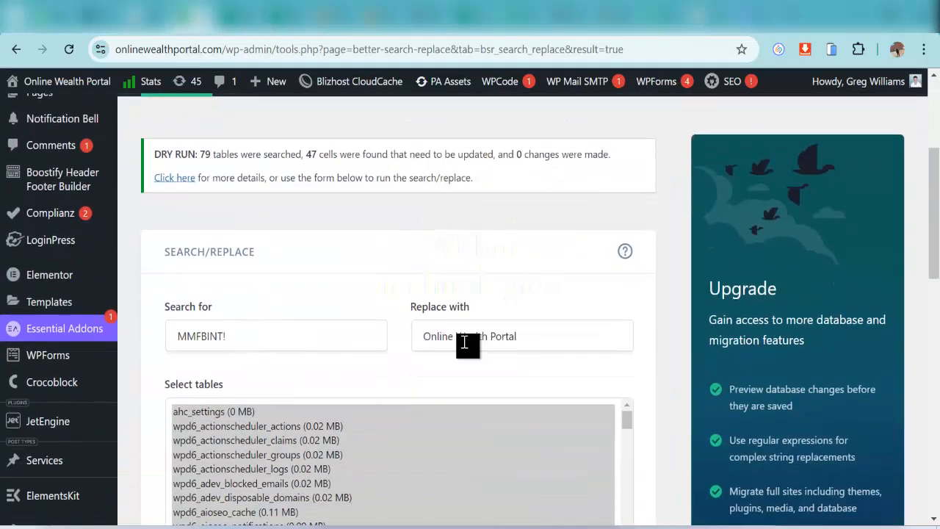
Rerun the dry run for 'MMFBINT' without '!', all tables, case-insensitive: 1549 cells found
{"action": "left_click", "coordinate": [293, 339]}
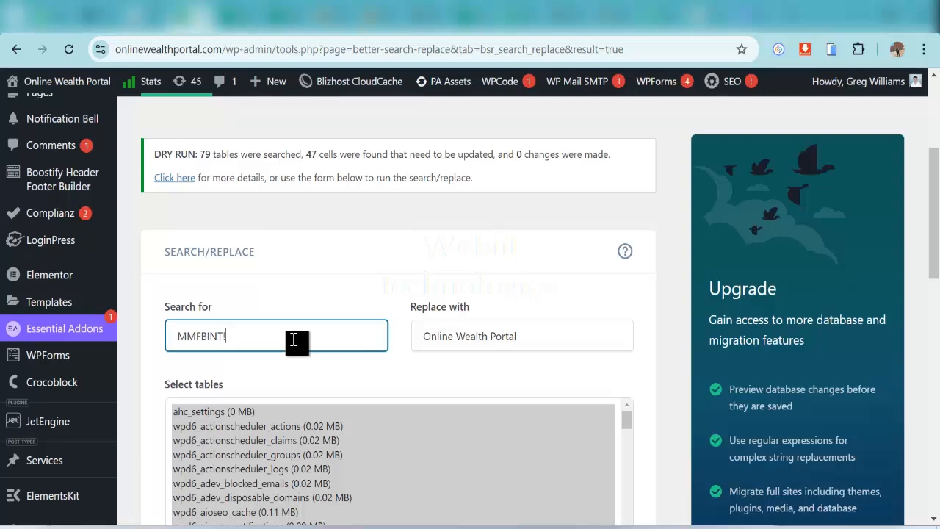
{"action": "key", "text": "BackSpace"}
{"action": "left_click", "coordinate": [294, 304]}
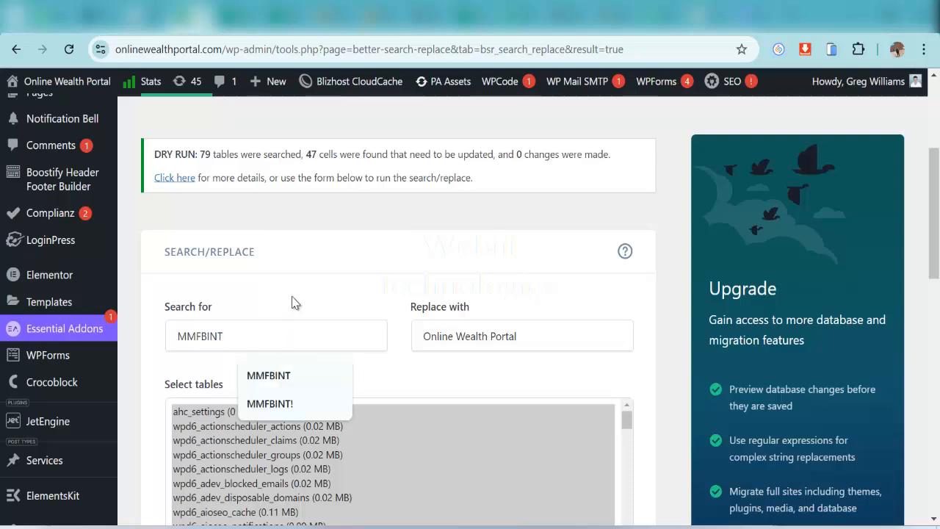
{"action": "scroll", "coordinate": [535, 361], "scroll_direction": "down", "scroll_amount": 3}
{"action": "left_click", "coordinate": [235, 178]}
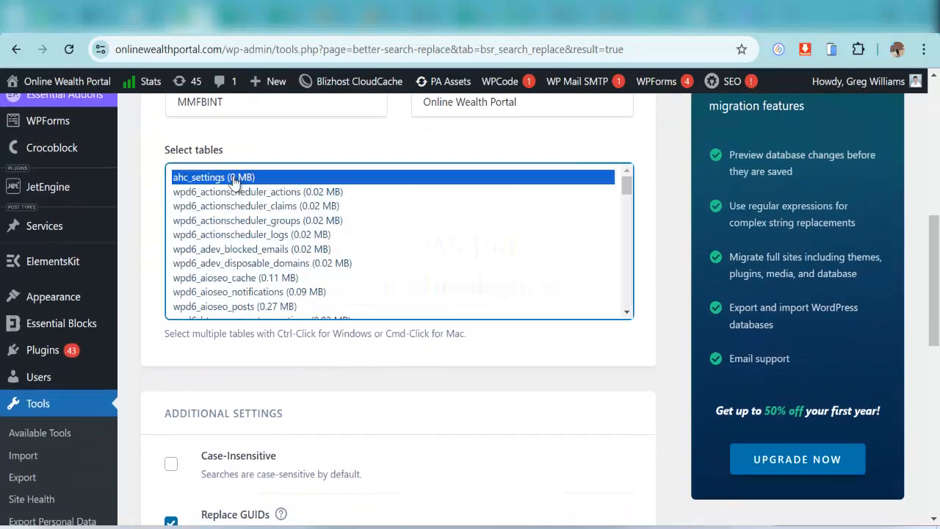
{"action": "key", "text": "ctrl+a"}
{"action": "scroll", "coordinate": [237, 394], "scroll_direction": "down", "scroll_amount": 2}
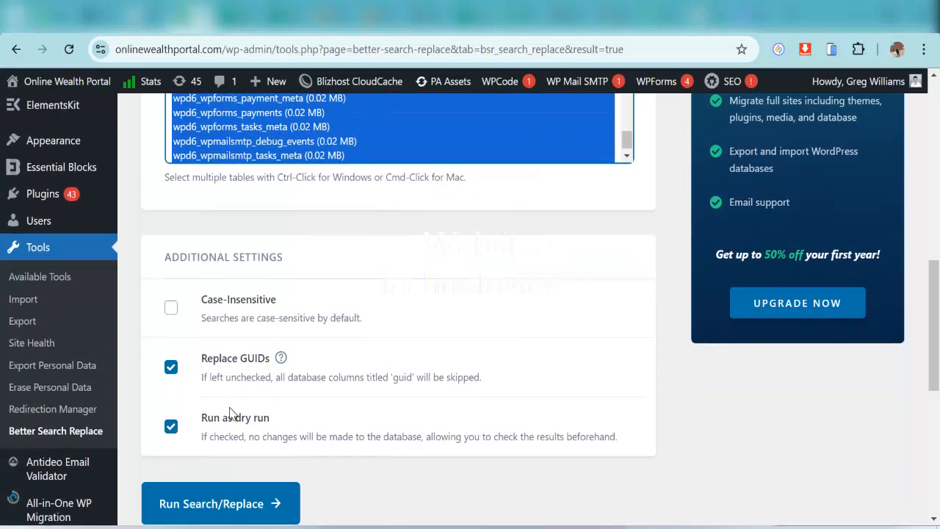
{"action": "left_click", "coordinate": [170, 308]}
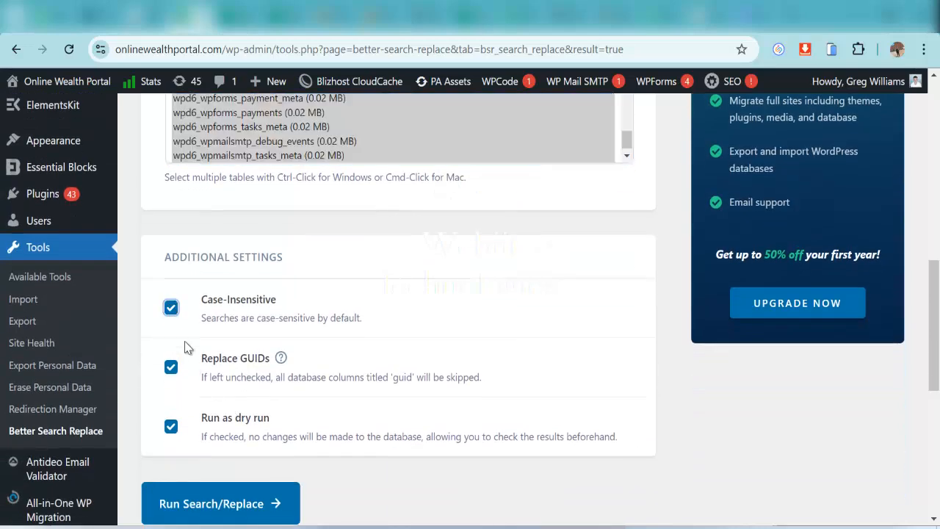
{"action": "left_click", "coordinate": [242, 505]}
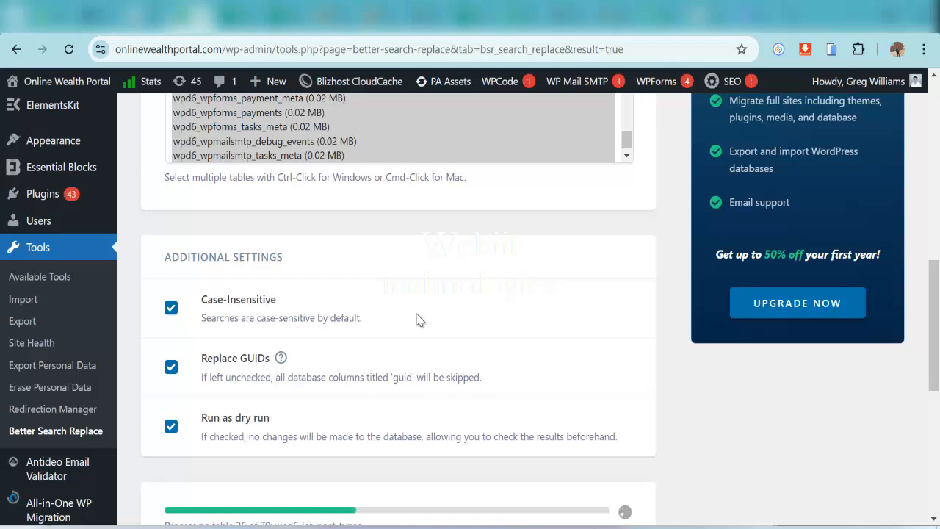
{"action": "scroll", "coordinate": [420, 321], "scroll_direction": "up", "scroll_amount": 4}
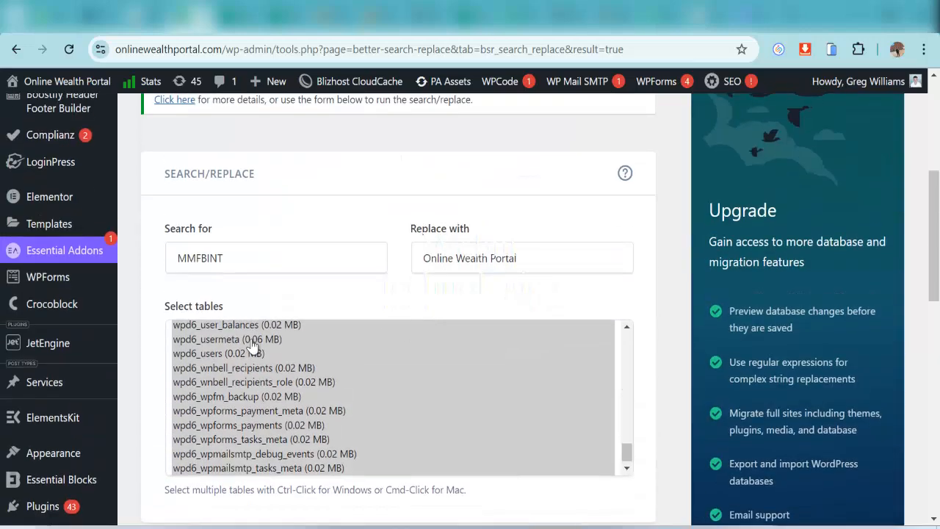
{"action": "scroll", "coordinate": [253, 345], "scroll_direction": "up", "scroll_amount": 3}
{"action": "scroll", "coordinate": [158, 262], "scroll_direction": "up", "scroll_amount": 1}
{"action": "scroll", "coordinate": [158, 261], "scroll_direction": "up", "scroll_amount": 1}
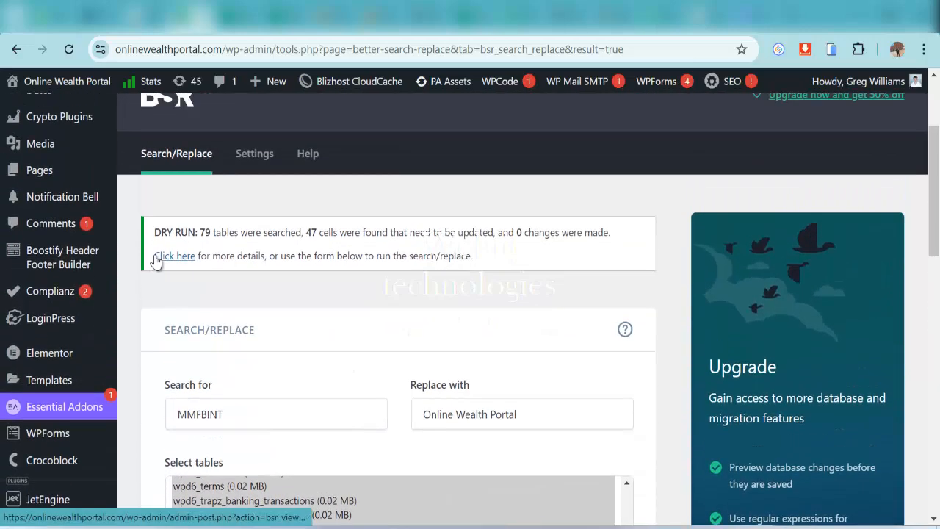
{"action": "scroll", "coordinate": [156, 261], "scroll_direction": "down", "scroll_amount": 6}
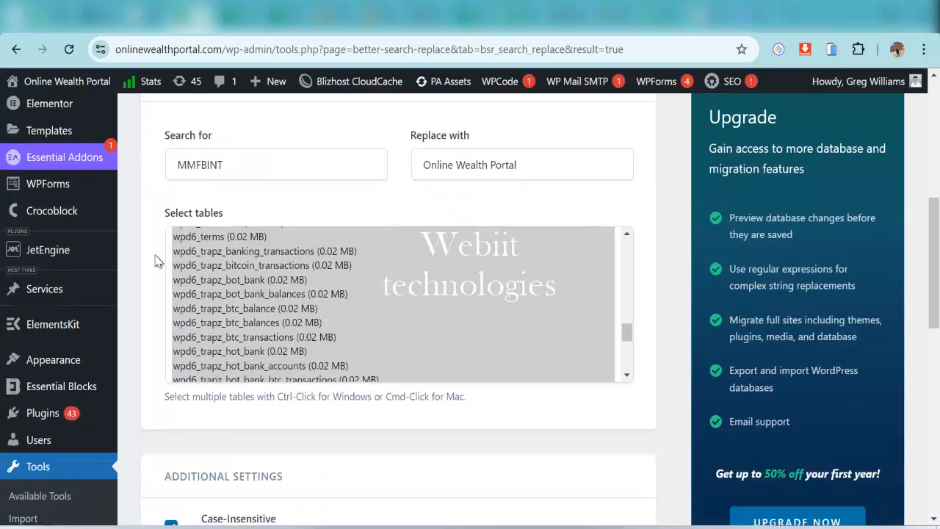
{"action": "scroll", "coordinate": [156, 266], "scroll_direction": "down", "scroll_amount": 2}
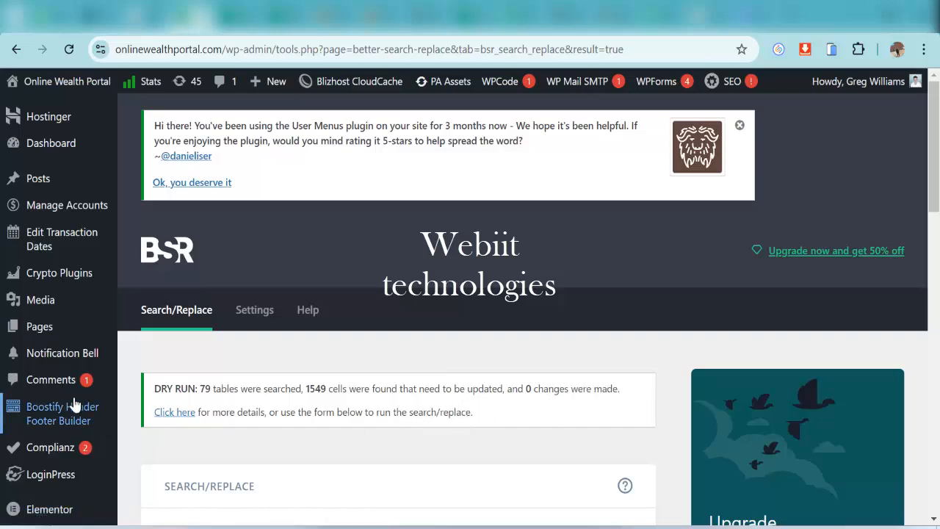
Go from the admin dashboard to the Add Plugins page
{"action": "left_click", "coordinate": [51, 142]}
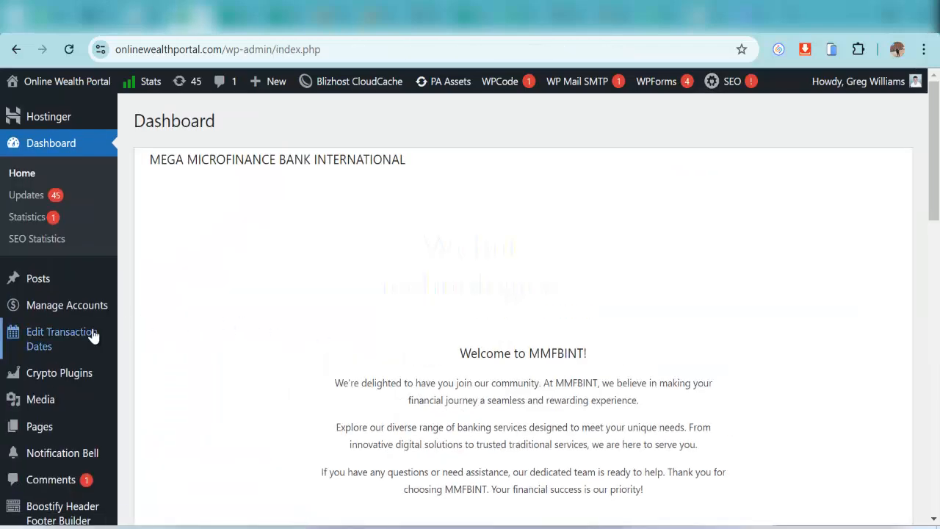
{"action": "scroll", "coordinate": [92, 345], "scroll_direction": "down", "scroll_amount": 3}
{"action": "scroll", "coordinate": [92, 360], "scroll_direction": "down", "scroll_amount": 7}
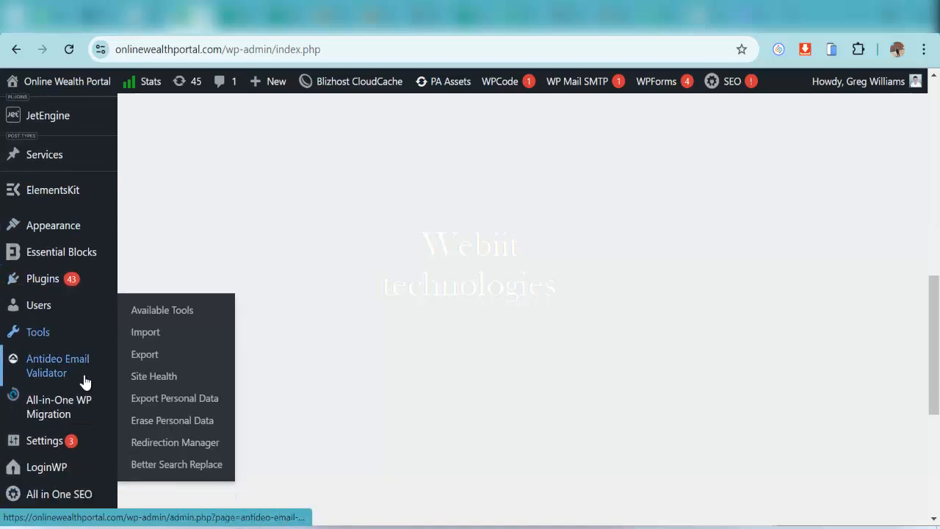
{"action": "mouse_move", "coordinate": [95, 220]}
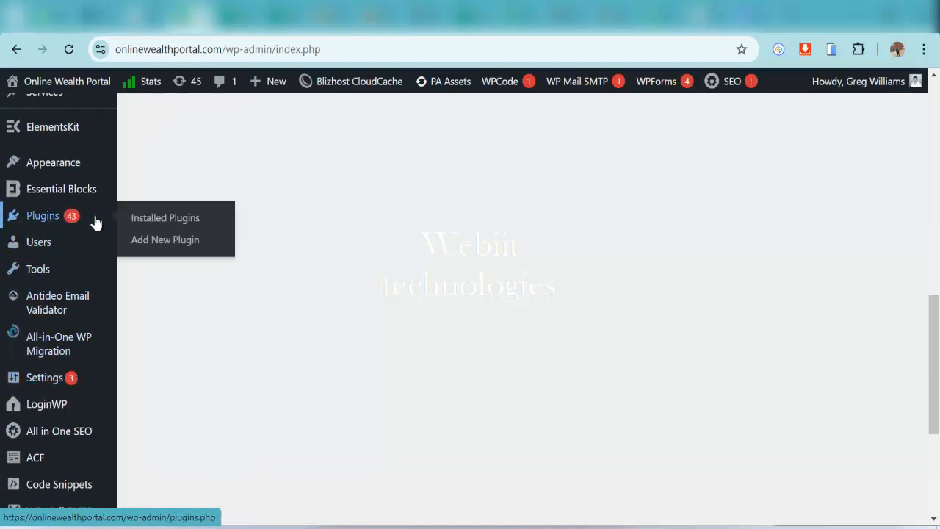
{"action": "left_click", "coordinate": [156, 251]}
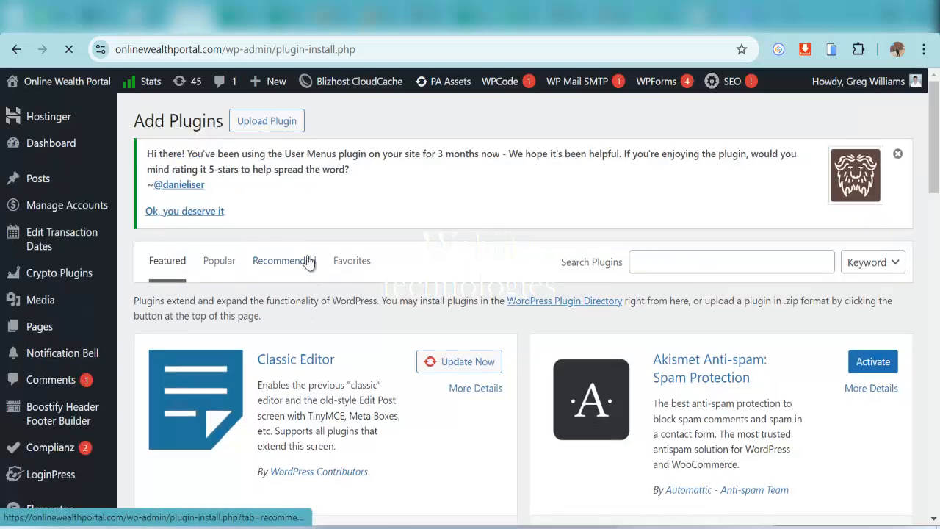
Search the plugin directory for 'find and replace'
{"action": "scroll", "coordinate": [337, 264], "scroll_direction": "down", "scroll_amount": 2}
{"action": "scroll", "coordinate": [339, 264], "scroll_direction": "up", "scroll_amount": 2}
{"action": "left_click", "coordinate": [698, 262]}
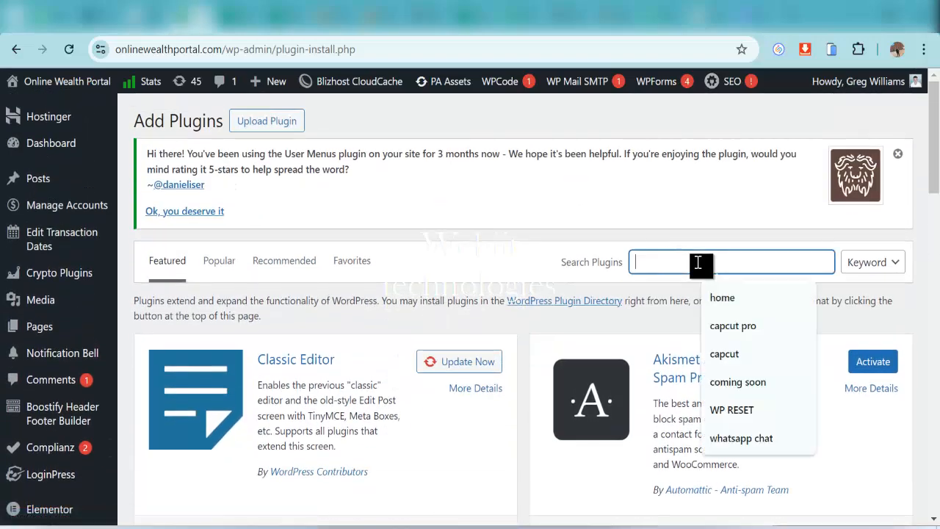
{"action": "type", "text": "find"}
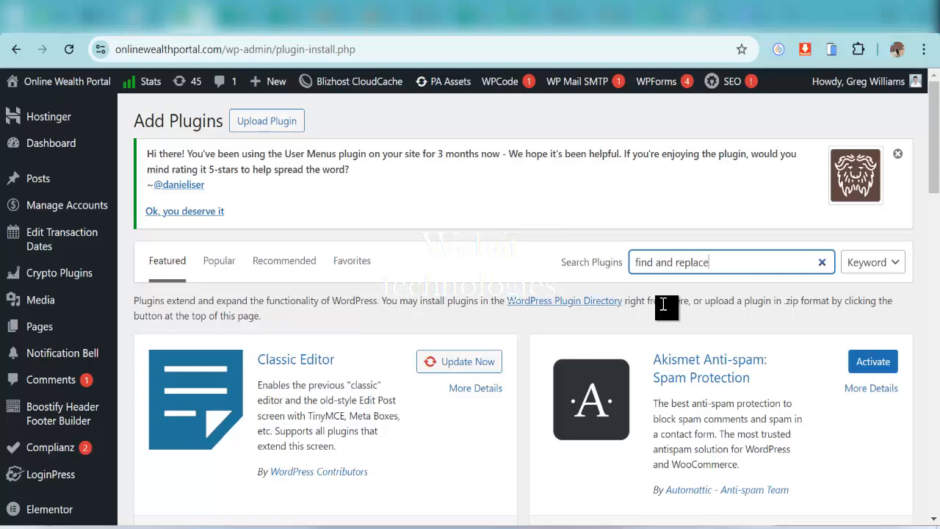
{"action": "type", "text": " and replace"}
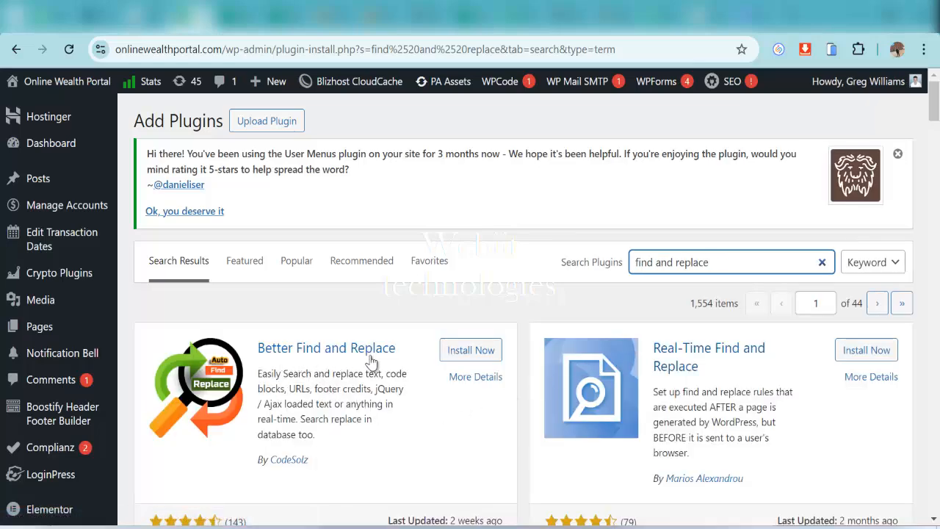
Browse the 'find and replace' results and install the Real-Time Find and Replace plugin
{"action": "scroll", "coordinate": [438, 365], "scroll_direction": "down", "scroll_amount": 1}
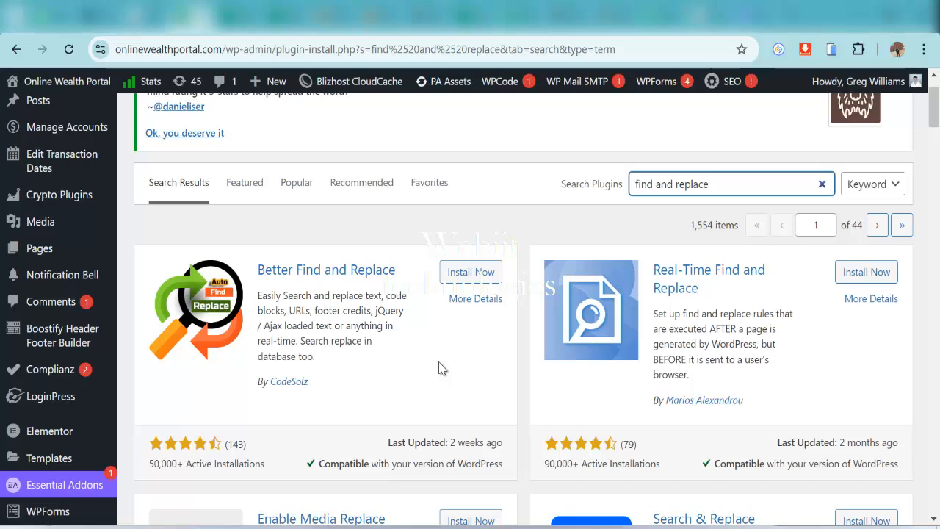
{"action": "scroll", "coordinate": [532, 433], "scroll_direction": "down", "scroll_amount": 1}
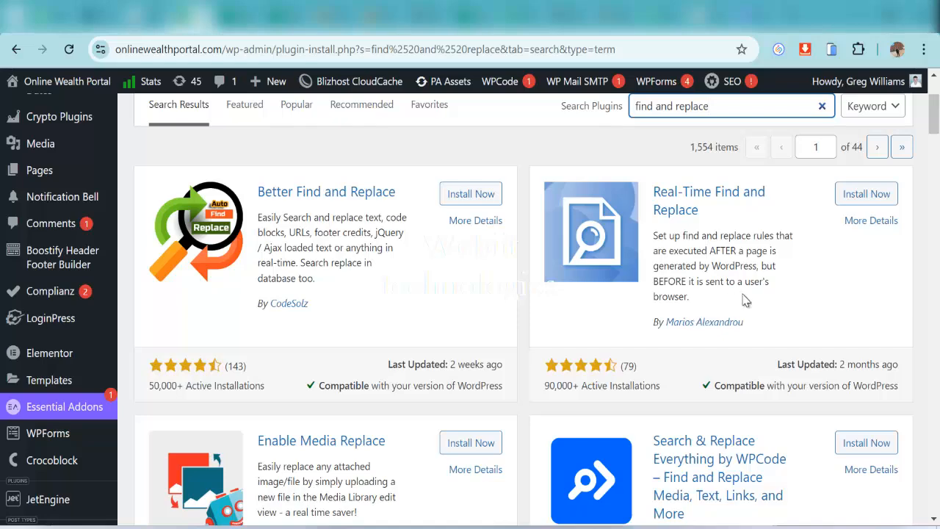
{"action": "scroll", "coordinate": [749, 303], "scroll_direction": "down", "scroll_amount": 1}
{"action": "scroll", "coordinate": [374, 404], "scroll_direction": "down", "scroll_amount": 1}
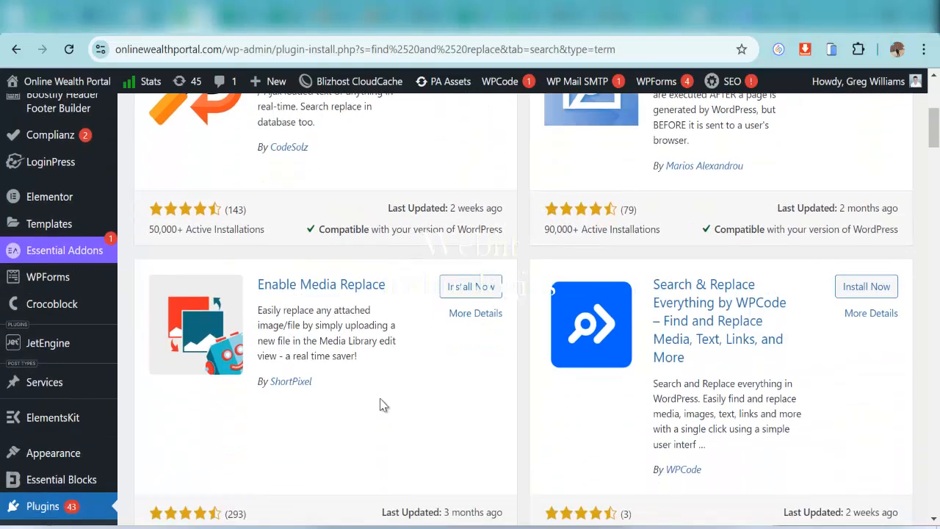
{"action": "scroll", "coordinate": [716, 313], "scroll_direction": "down", "scroll_amount": 1}
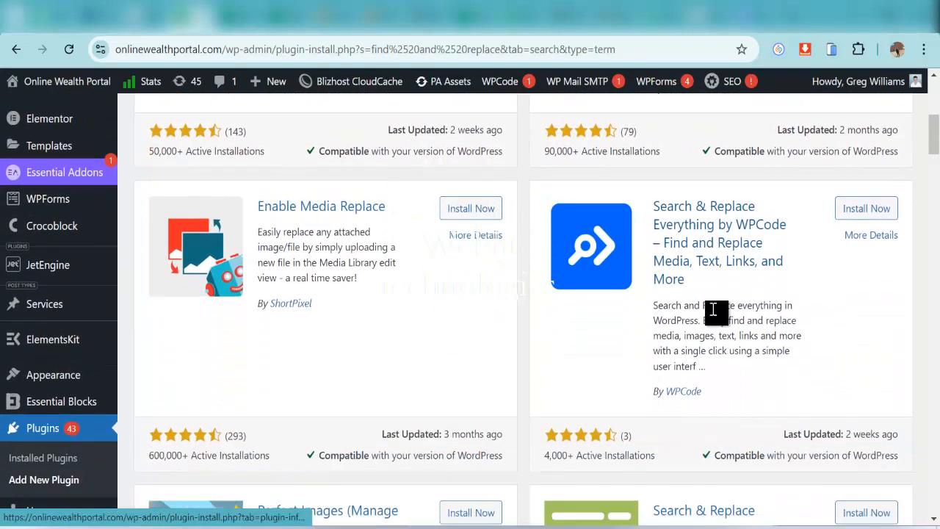
{"action": "scroll", "coordinate": [592, 458], "scroll_direction": "down", "scroll_amount": 2}
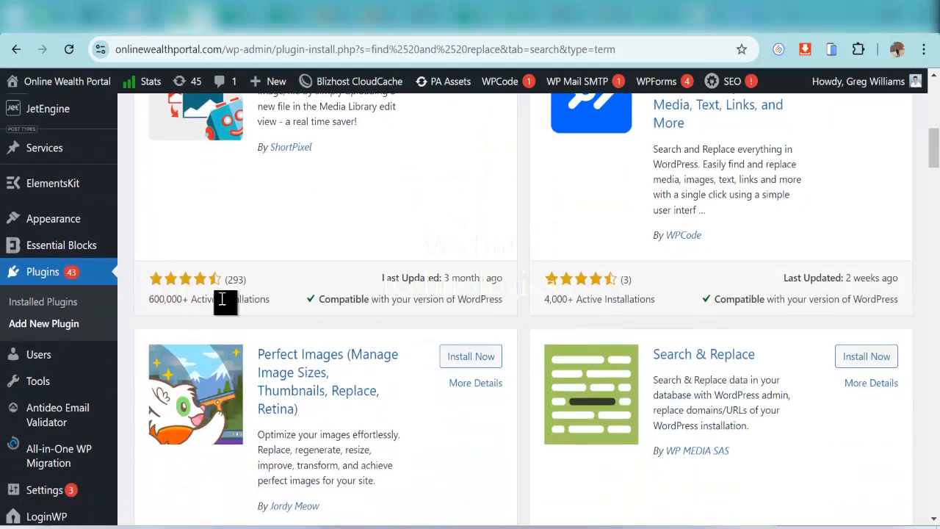
{"action": "scroll", "coordinate": [250, 310], "scroll_direction": "up", "scroll_amount": 1}
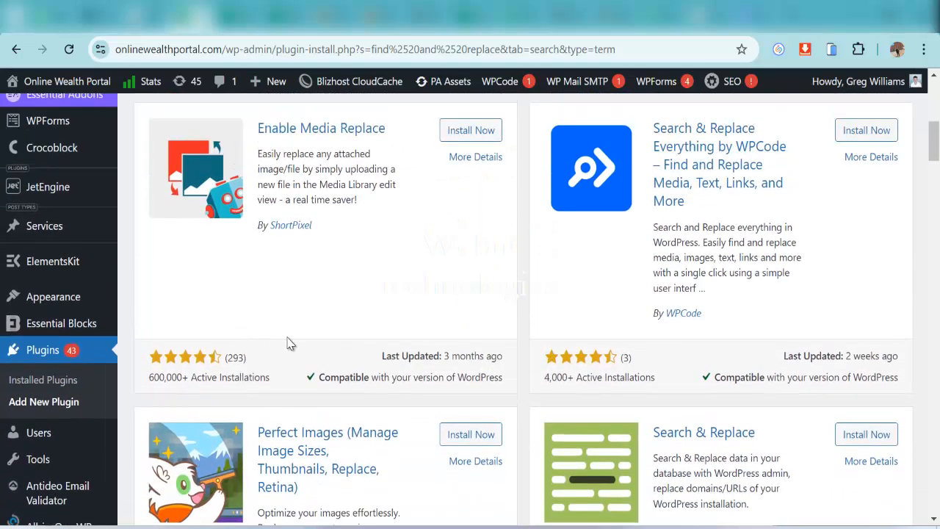
{"action": "scroll", "coordinate": [290, 343], "scroll_direction": "up", "scroll_amount": 1}
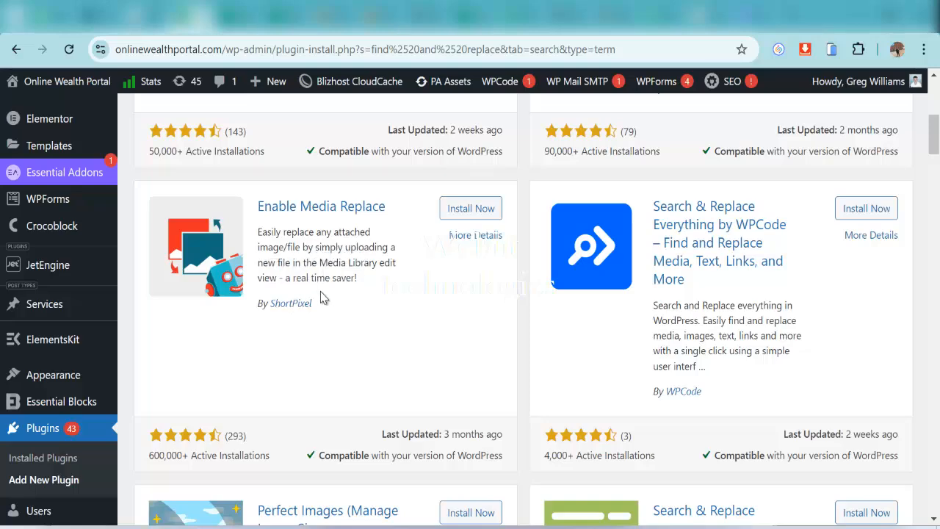
{"action": "scroll", "coordinate": [327, 301], "scroll_direction": "down", "scroll_amount": 1}
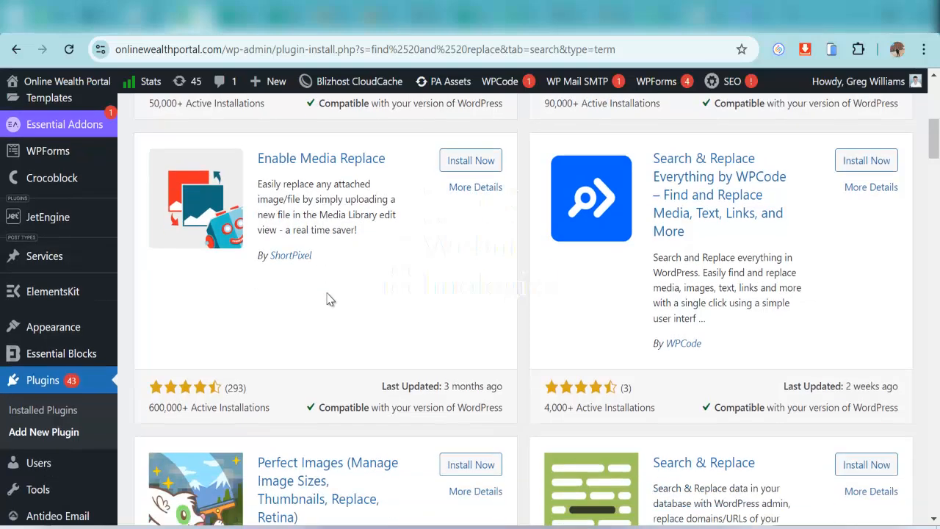
{"action": "scroll", "coordinate": [327, 301], "scroll_direction": "up", "scroll_amount": 1}
{"action": "scroll", "coordinate": [349, 224], "scroll_direction": "down", "scroll_amount": 3}
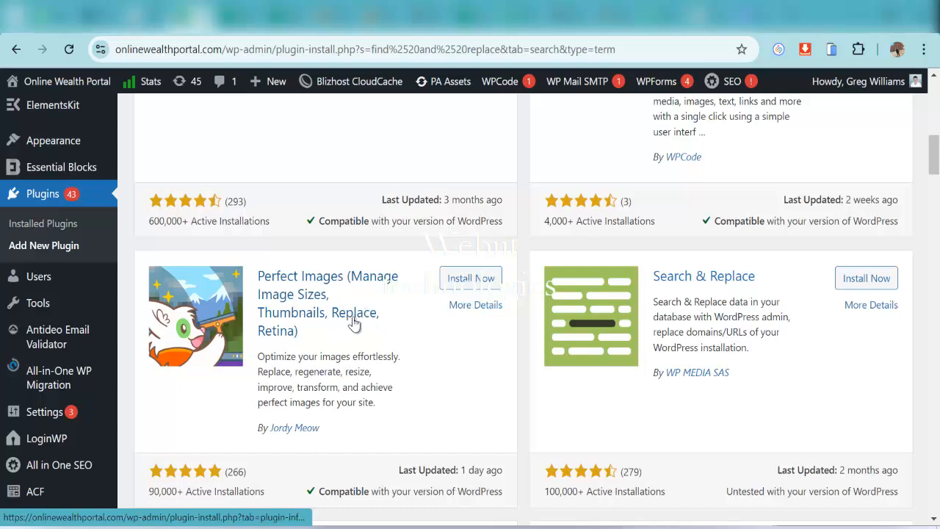
{"action": "scroll", "coordinate": [363, 314], "scroll_direction": "down", "scroll_amount": 2}
{"action": "scroll", "coordinate": [376, 326], "scroll_direction": "down", "scroll_amount": 4}
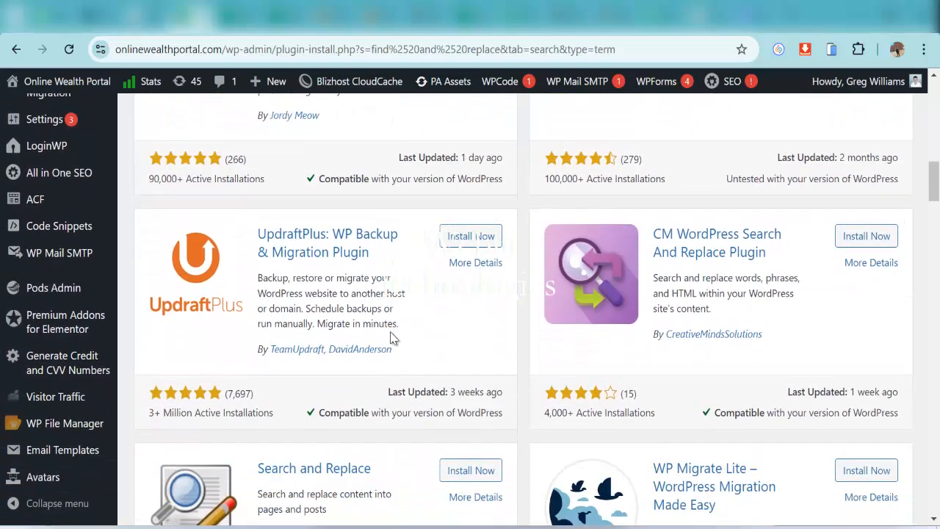
{"action": "scroll", "coordinate": [375, 345], "scroll_direction": "down", "scroll_amount": 1}
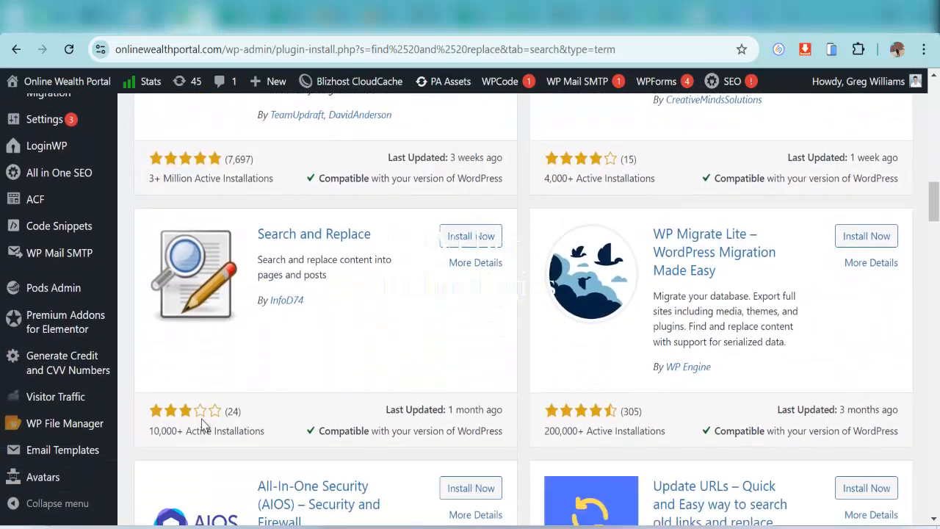
{"action": "scroll", "coordinate": [636, 319], "scroll_direction": "up", "scroll_amount": 10}
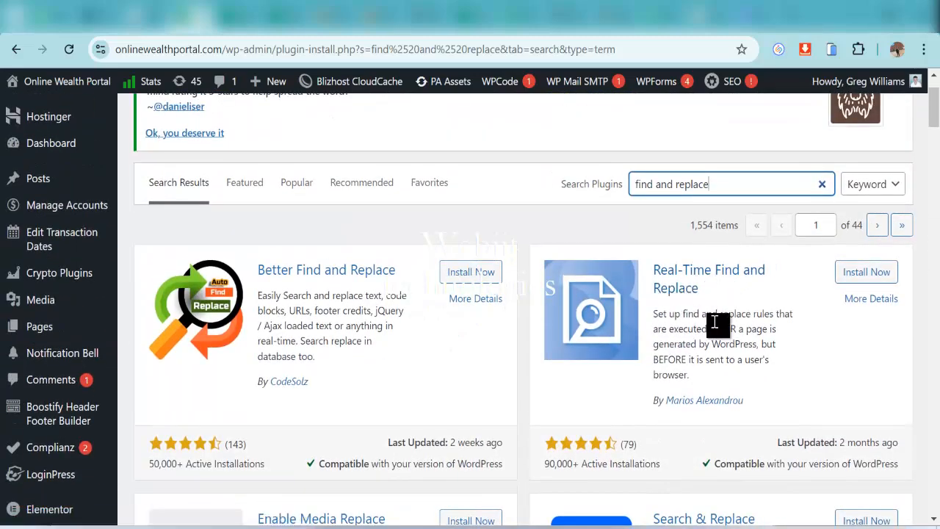
{"action": "scroll", "coordinate": [734, 341], "scroll_direction": "down", "scroll_amount": 1}
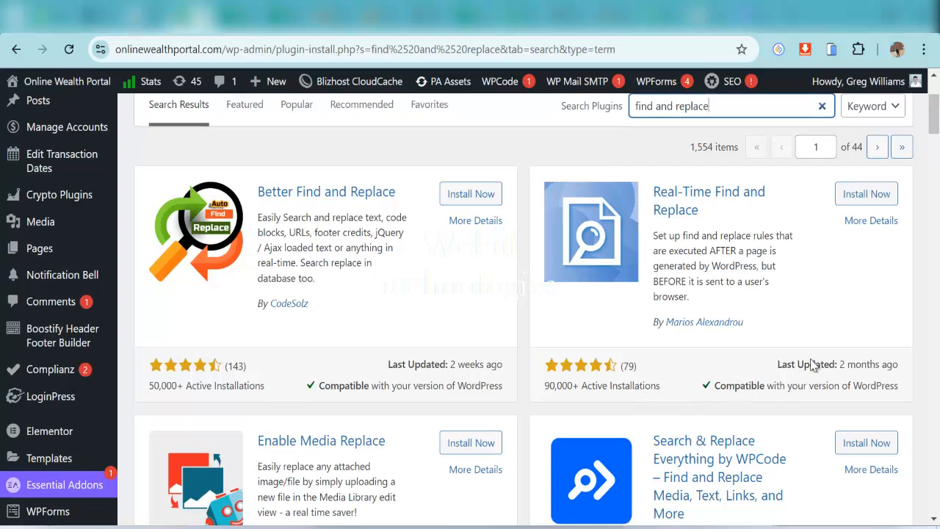
{"action": "left_click", "coordinate": [857, 194]}
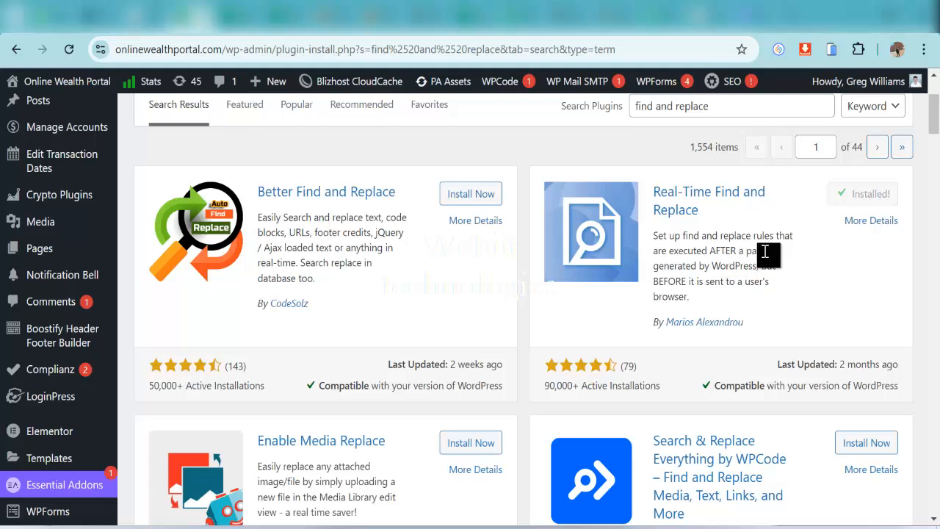
Activate Real-Time Find and Replace and confirm it appears under the Tools menu
{"action": "left_click", "coordinate": [873, 194]}
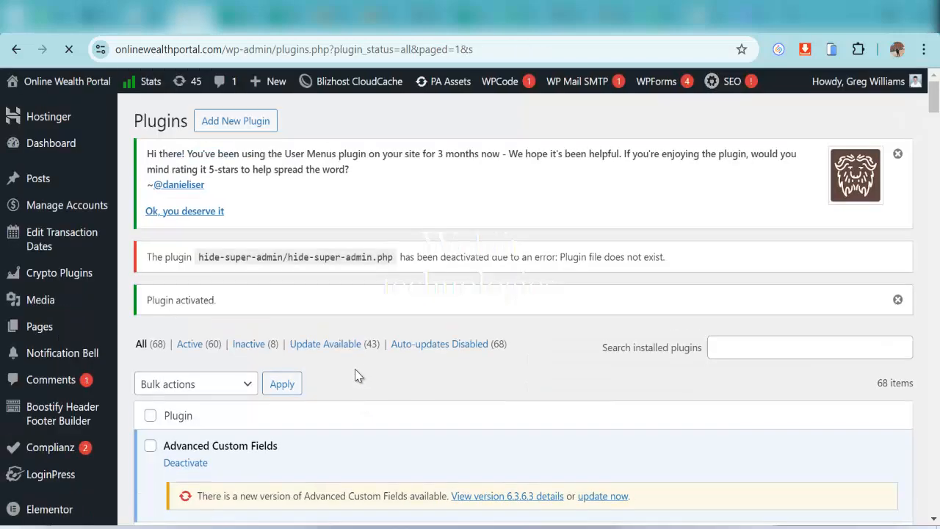
{"action": "scroll", "coordinate": [358, 376], "scroll_direction": "down", "scroll_amount": 1}
{"action": "scroll", "coordinate": [354, 376], "scroll_direction": "down", "scroll_amount": 1}
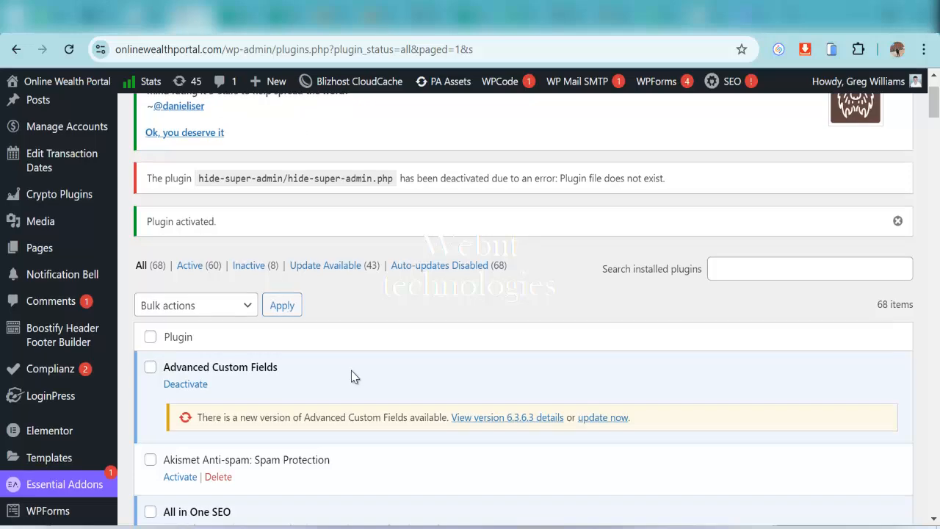
{"action": "scroll", "coordinate": [351, 370], "scroll_direction": "down", "scroll_amount": 4}
{"action": "scroll", "coordinate": [80, 409], "scroll_direction": "up", "scroll_amount": 6}
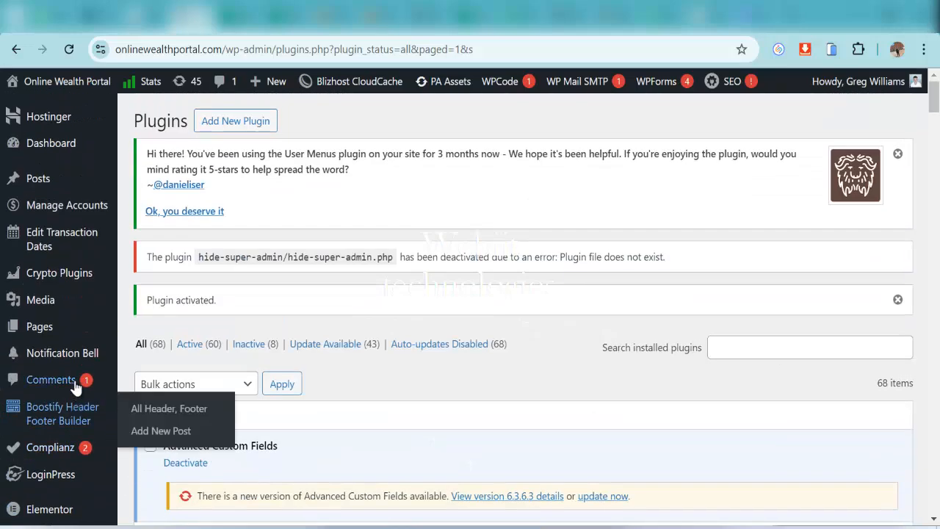
{"action": "scroll", "coordinate": [83, 374], "scroll_direction": "down", "scroll_amount": 10}
{"action": "scroll", "coordinate": [98, 379], "scroll_direction": "down", "scroll_amount": 8}
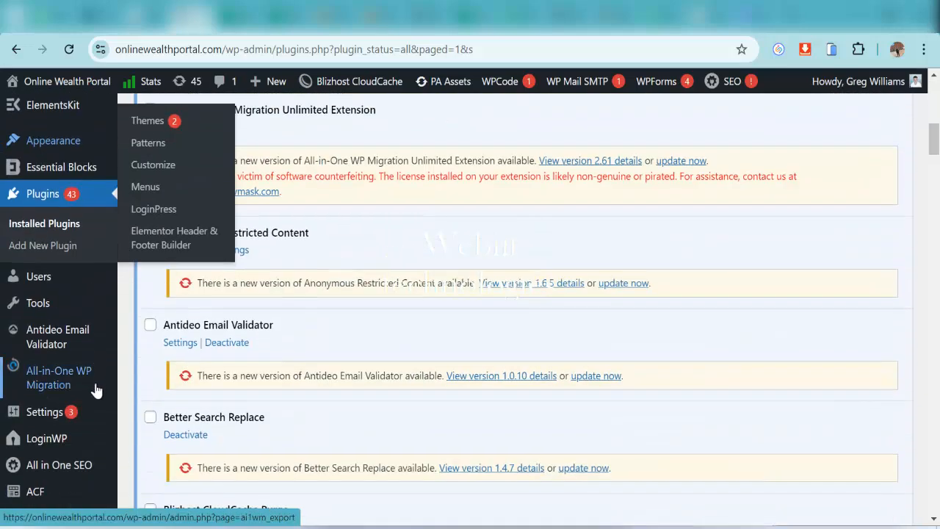
{"action": "mouse_move", "coordinate": [58, 340]}
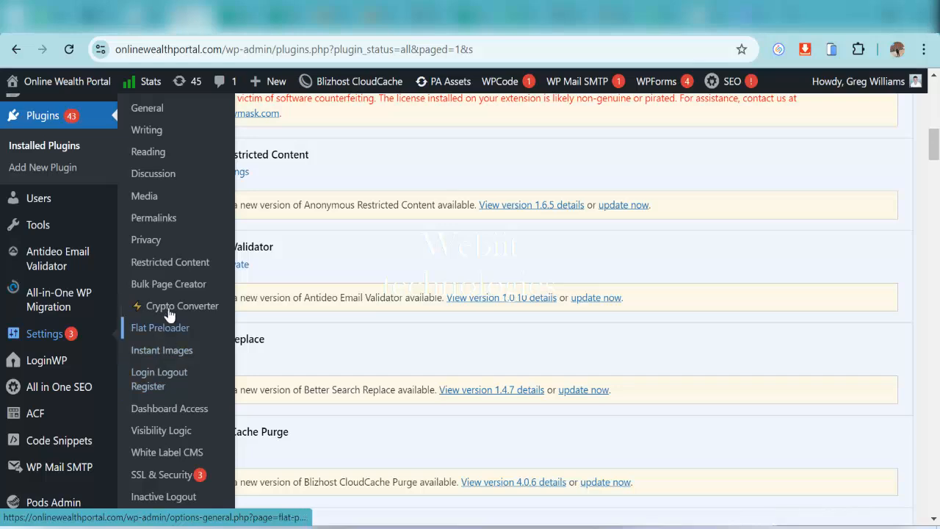
{"action": "scroll", "coordinate": [166, 215], "scroll_direction": "down", "scroll_amount": 2}
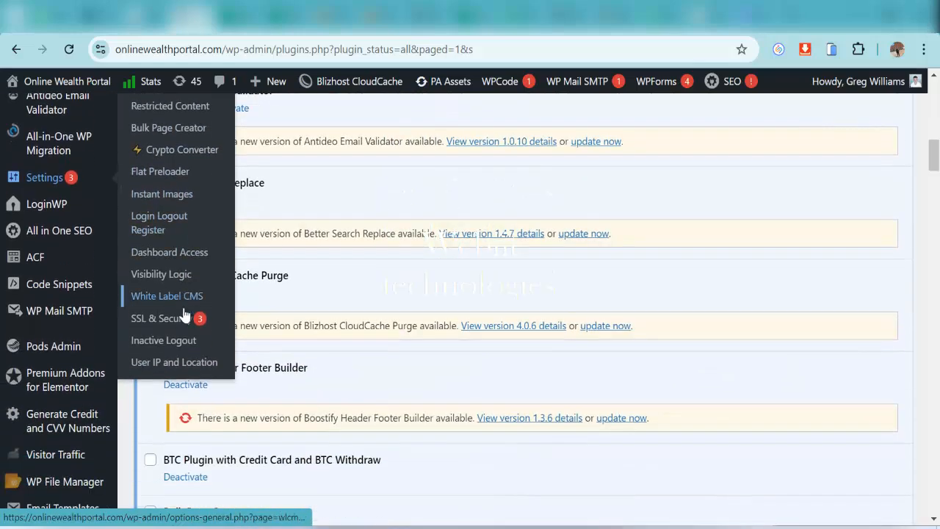
{"action": "scroll", "coordinate": [172, 372], "scroll_direction": "up", "scroll_amount": 4}
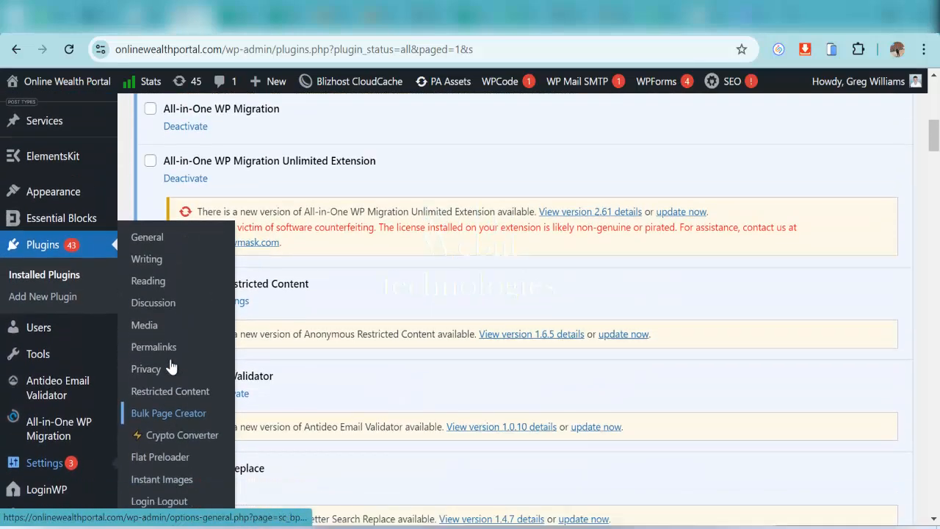
{"action": "scroll", "coordinate": [171, 365], "scroll_direction": "down", "scroll_amount": 3}
{"action": "scroll", "coordinate": [171, 365], "scroll_direction": "down", "scroll_amount": 2}
{"action": "scroll", "coordinate": [76, 394], "scroll_direction": "down", "scroll_amount": 3}
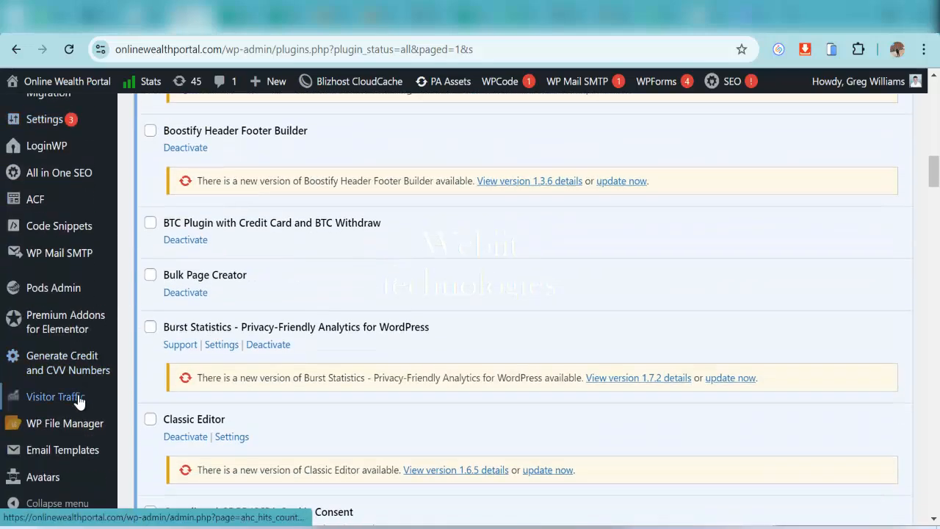
{"action": "mouse_move", "coordinate": [65, 423]}
{"action": "scroll", "coordinate": [64, 423], "scroll_direction": "up", "scroll_amount": 3}
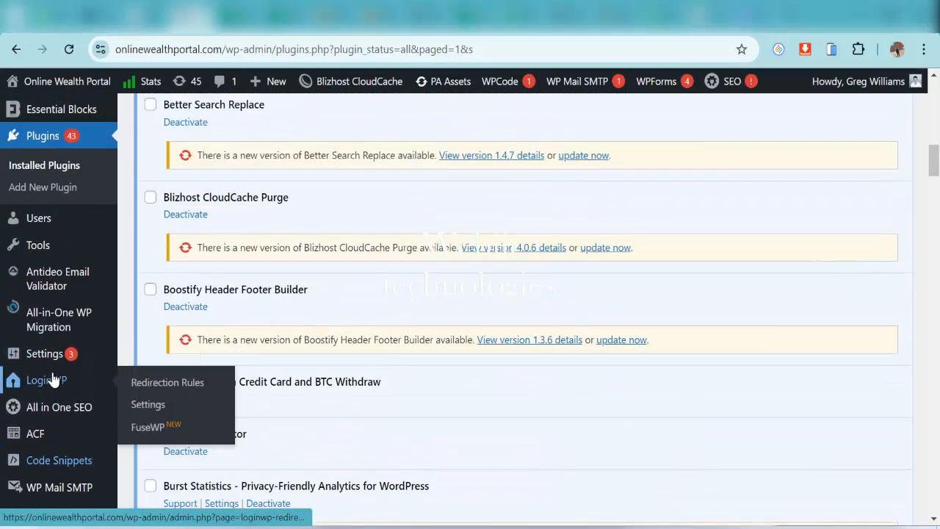
{"action": "mouse_move", "coordinate": [42, 247]}
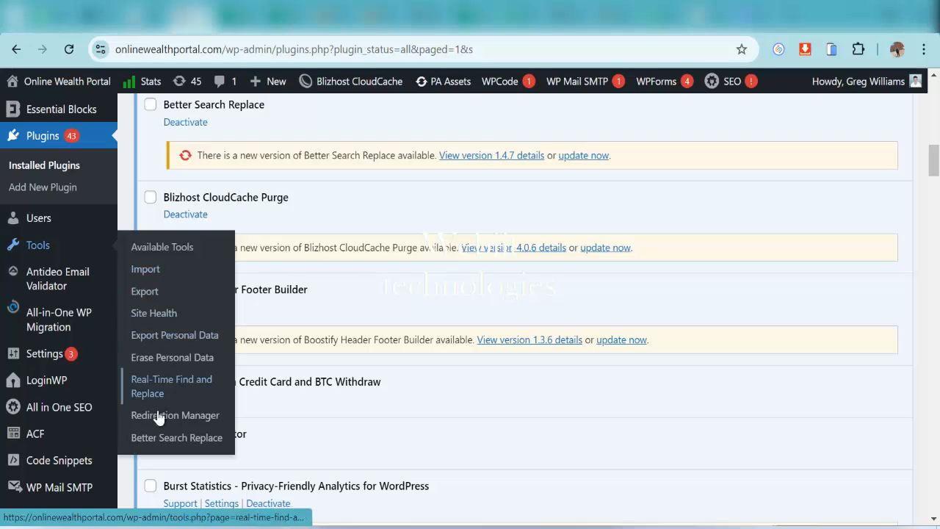
Open Tools > Real-Time Find and Replace and add an empty Find/Replace row
{"action": "left_click", "coordinate": [194, 384]}
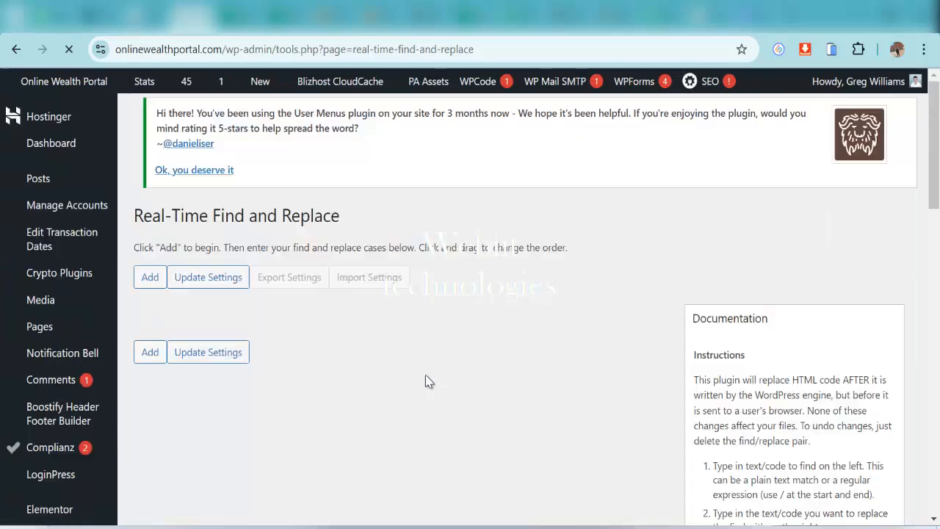
{"action": "scroll", "coordinate": [382, 403], "scroll_direction": "down", "scroll_amount": 1}
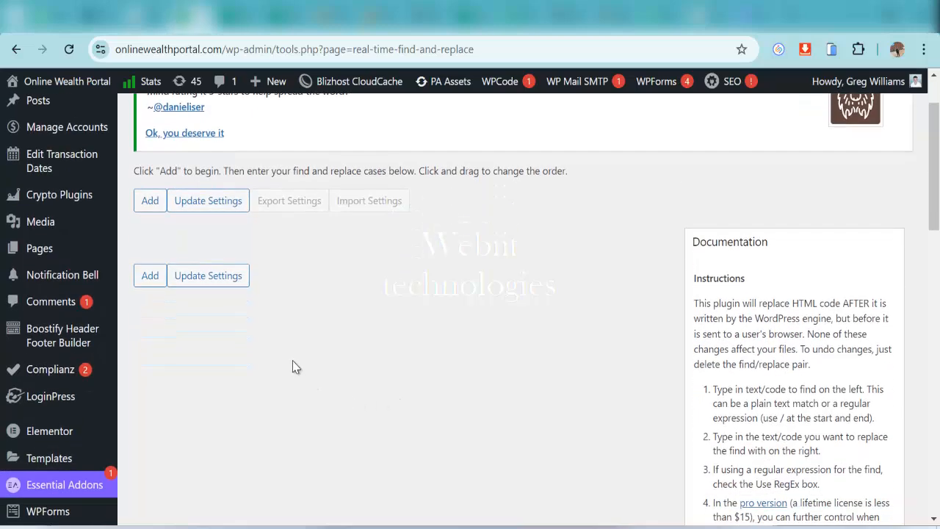
{"action": "scroll", "coordinate": [290, 354], "scroll_direction": "up", "scroll_amount": 1}
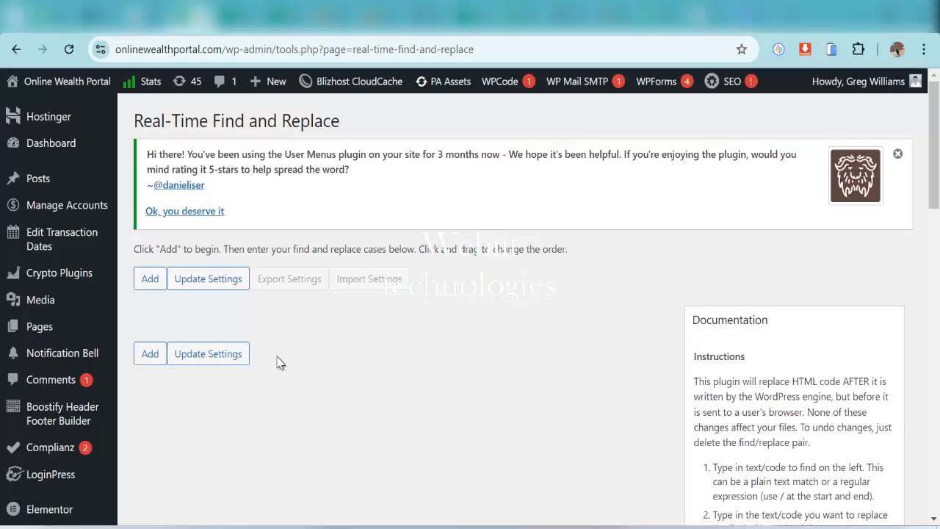
{"action": "left_click", "coordinate": [150, 279]}
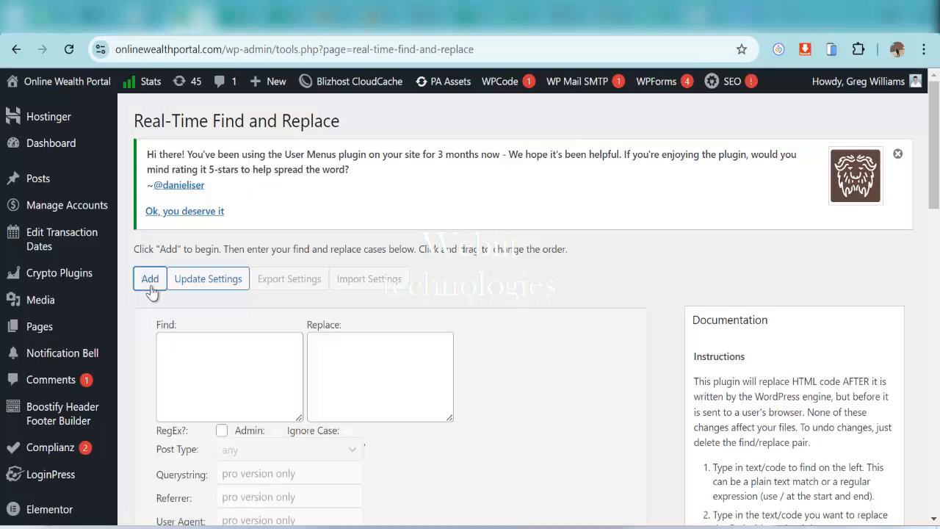
{"action": "scroll", "coordinate": [279, 335], "scroll_direction": "down", "scroll_amount": 3}
{"action": "scroll", "coordinate": [279, 336], "scroll_direction": "up", "scroll_amount": 1}
{"action": "scroll", "coordinate": [296, 337], "scroll_direction": "down", "scroll_amount": 1}
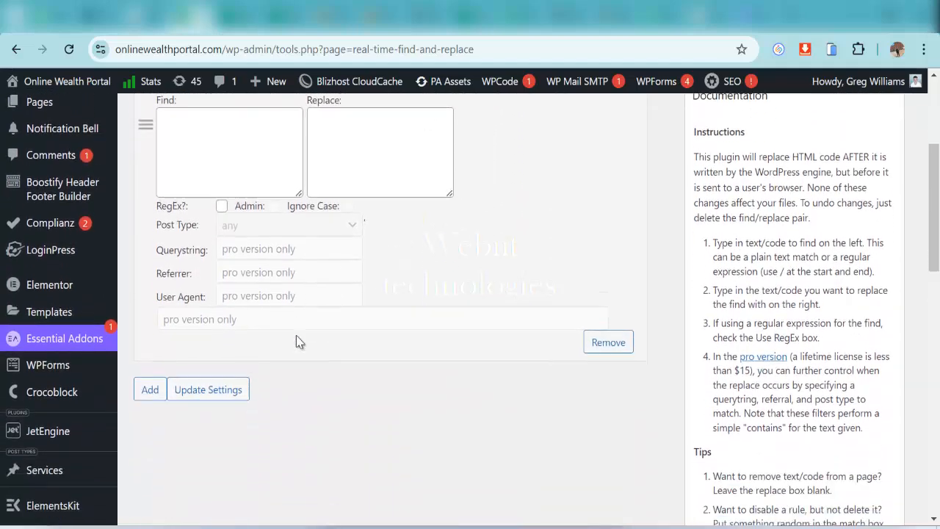
{"action": "scroll", "coordinate": [296, 336], "scroll_direction": "up", "scroll_amount": 1}
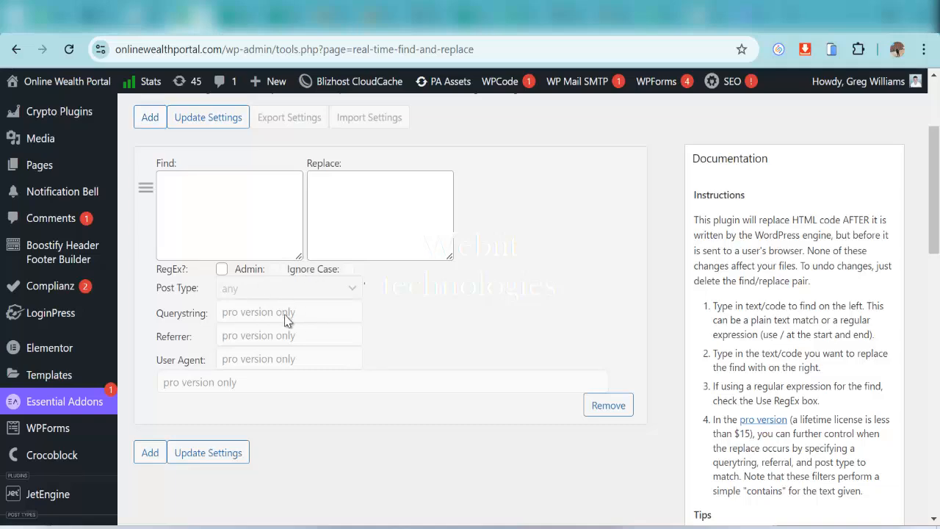
{"action": "scroll", "coordinate": [271, 378], "scroll_direction": "down", "scroll_amount": 1}
{"action": "scroll", "coordinate": [272, 392], "scroll_direction": "up", "scroll_amount": 2}
Focus the Find box, then bring up the Dashboard link's context menu
{"action": "left_click", "coordinate": [209, 276]}
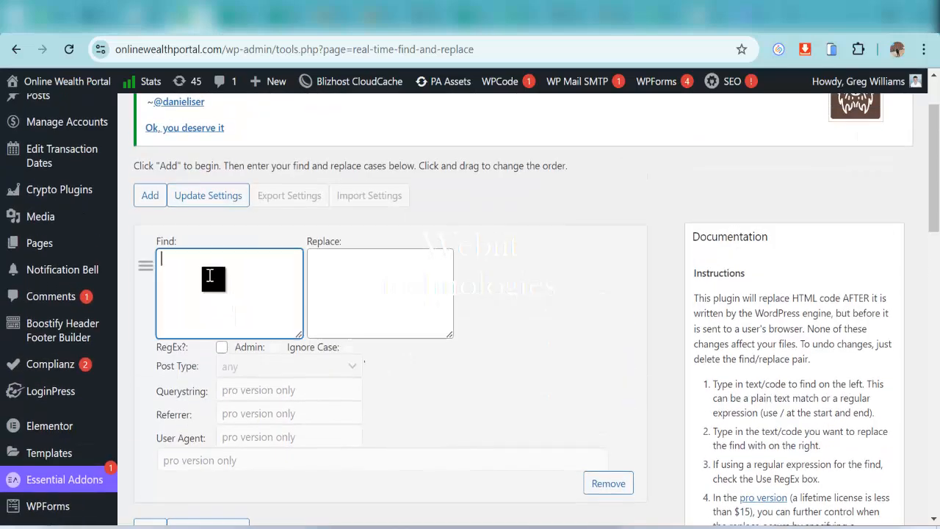
{"action": "scroll", "coordinate": [210, 275], "scroll_direction": "up", "scroll_amount": 1}
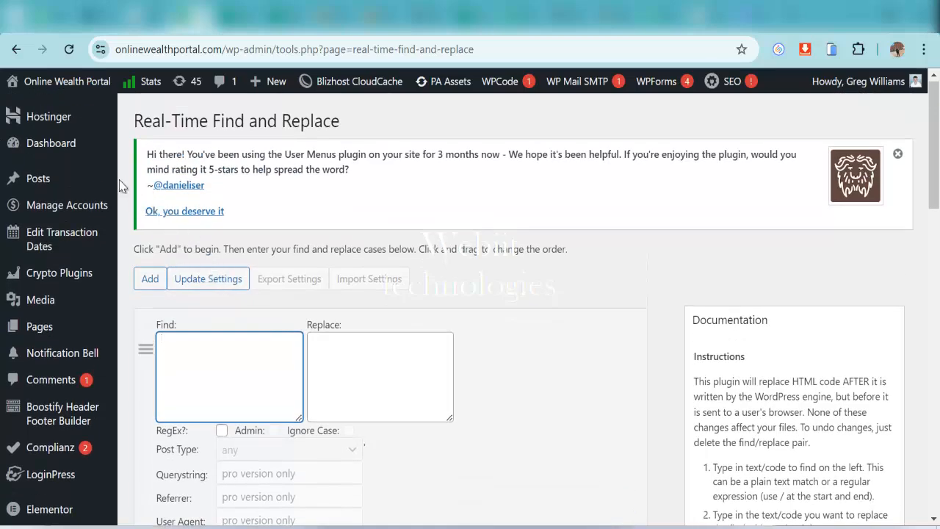
{"action": "mouse_move", "coordinate": [45, 139]}
{"action": "right_click", "coordinate": [75, 147]}
Copy 'MMFBINT' from the dashboard welcome heading into Find and enter 'Online Wealth Portal' as Replace
{"action": "key", "text": "Escape"}
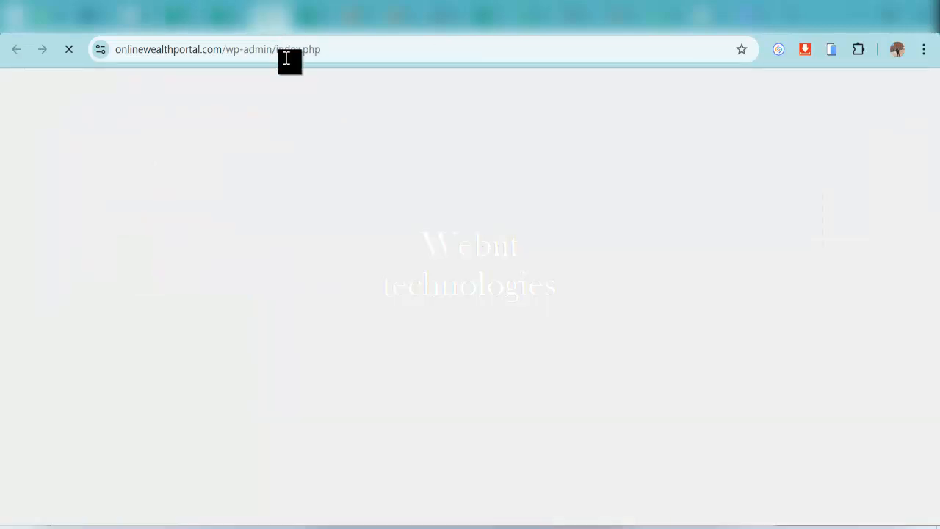
{"action": "scroll", "coordinate": [485, 291], "scroll_direction": "down", "scroll_amount": 1}
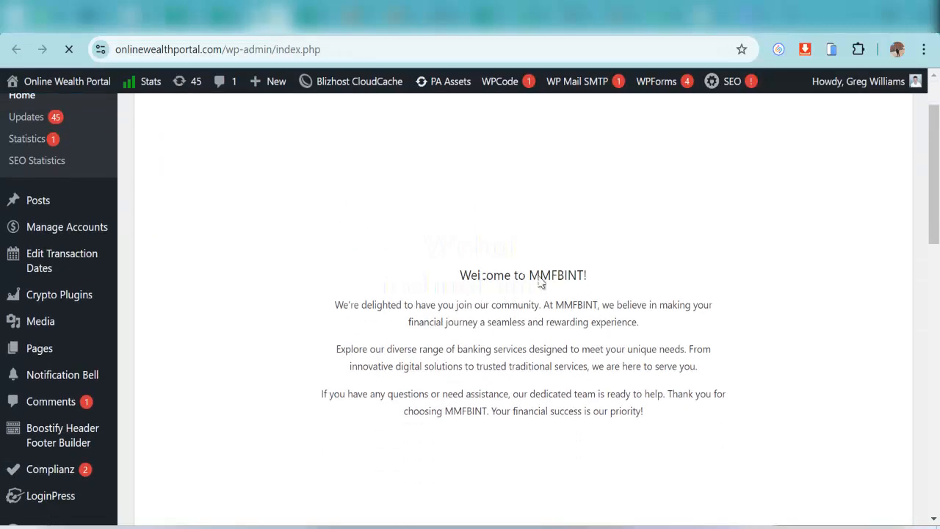
{"action": "left_click_drag", "start_coordinate": [558, 272], "coordinate": [584, 273]}
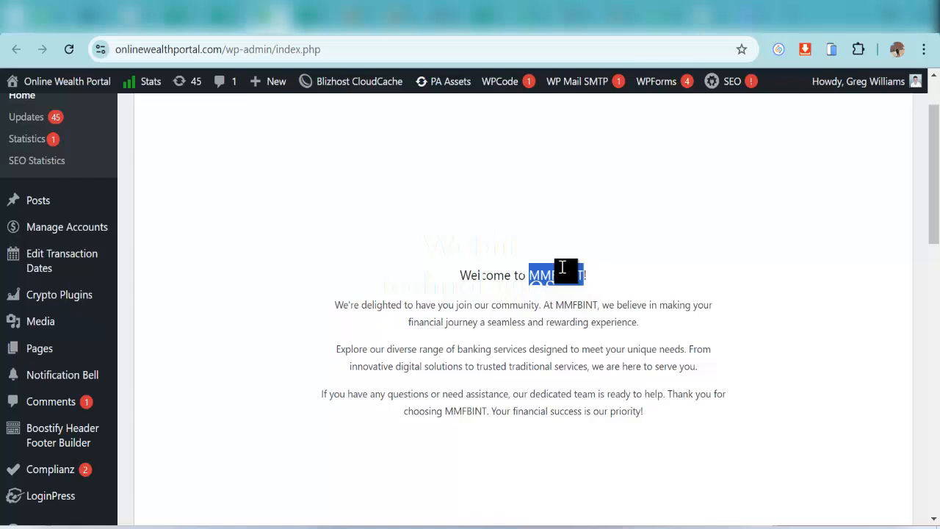
{"action": "left_click", "coordinate": [182, 22]}
{"action": "left_click", "coordinate": [237, 373]}
{"action": "type", "text": "MMFBINT"}
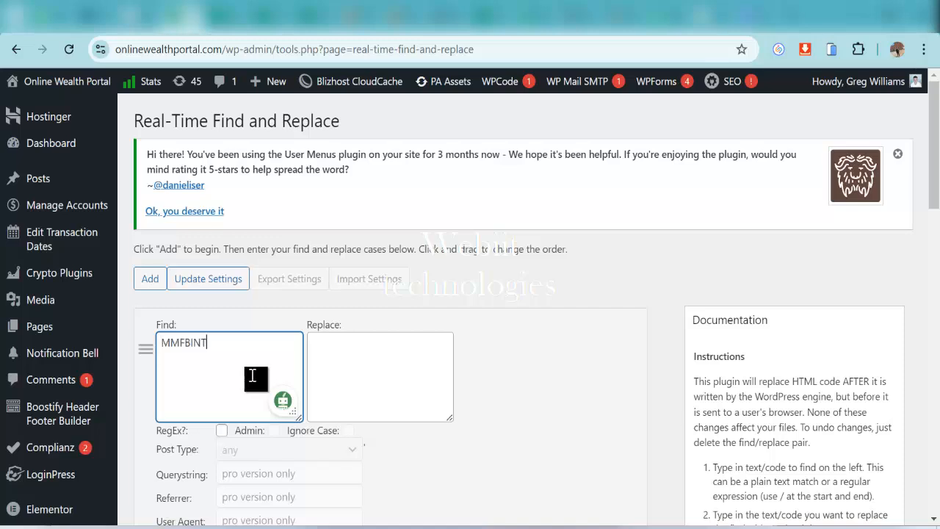
{"action": "left_click", "coordinate": [370, 378]}
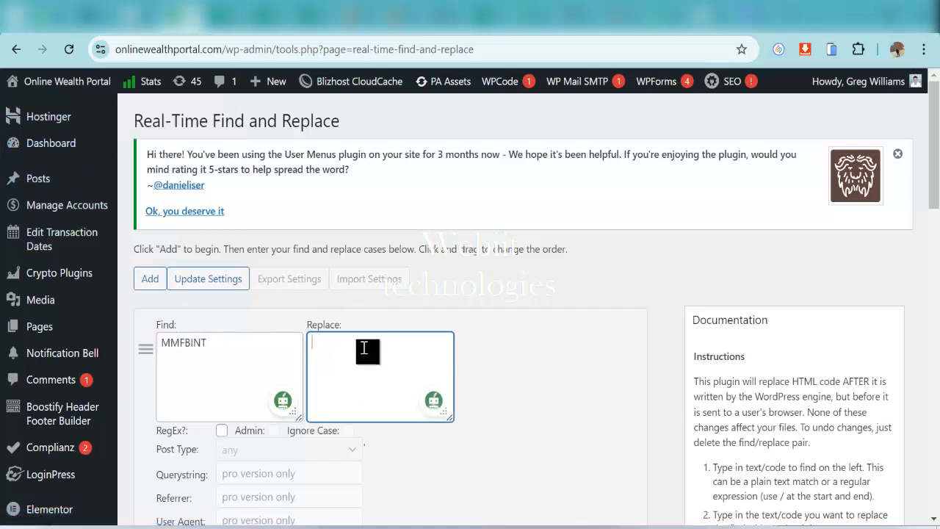
{"action": "type", "text": "Online Wealth Portal"}
{"action": "scroll", "coordinate": [304, 381], "scroll_direction": "down", "scroll_amount": 2}
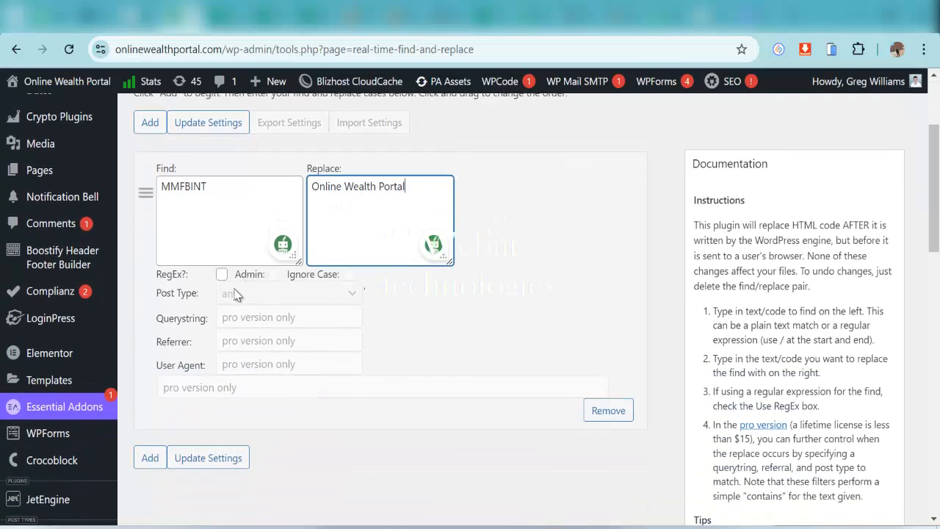
{"action": "scroll", "coordinate": [247, 412], "scroll_direction": "down", "scroll_amount": 1}
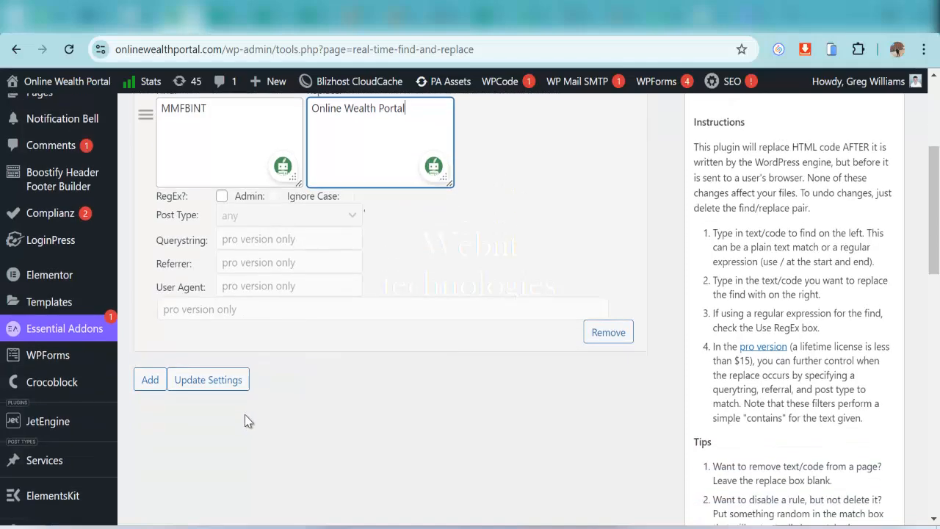
{"action": "scroll", "coordinate": [242, 411], "scroll_direction": "down", "scroll_amount": 2}
{"action": "scroll", "coordinate": [242, 411], "scroll_direction": "up", "scroll_amount": 5}
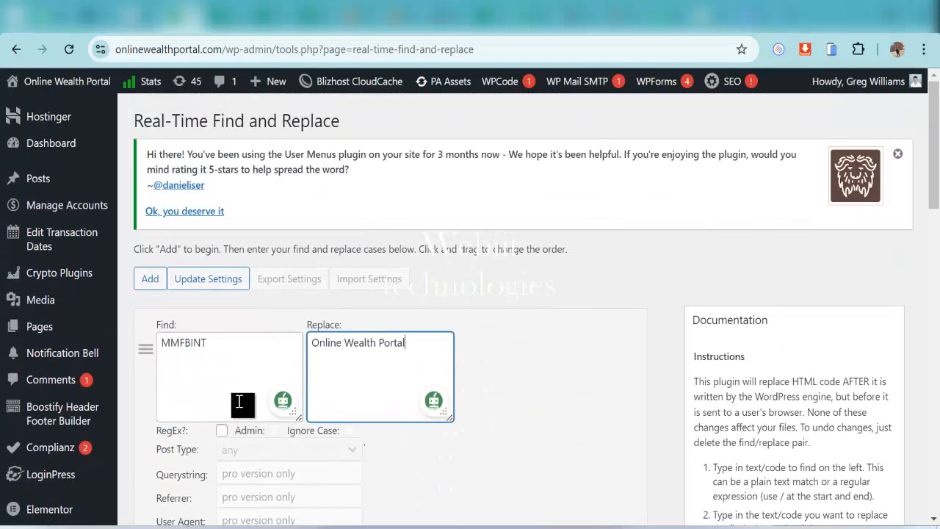
{"action": "scroll", "coordinate": [237, 399], "scroll_direction": "down", "scroll_amount": 3}
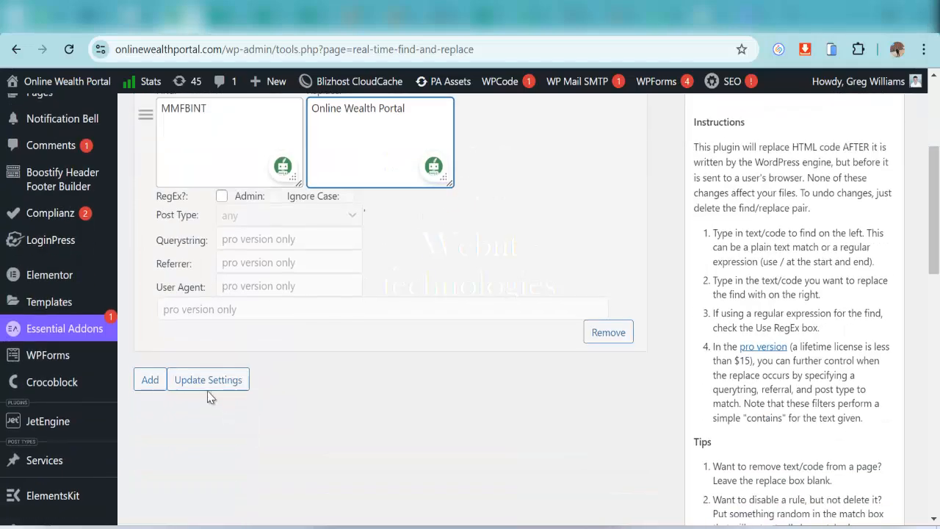
Save the MMFBINT → Online Wealth Portal rule and confirm the 'Options Updated' notice
{"action": "left_click", "coordinate": [208, 381]}
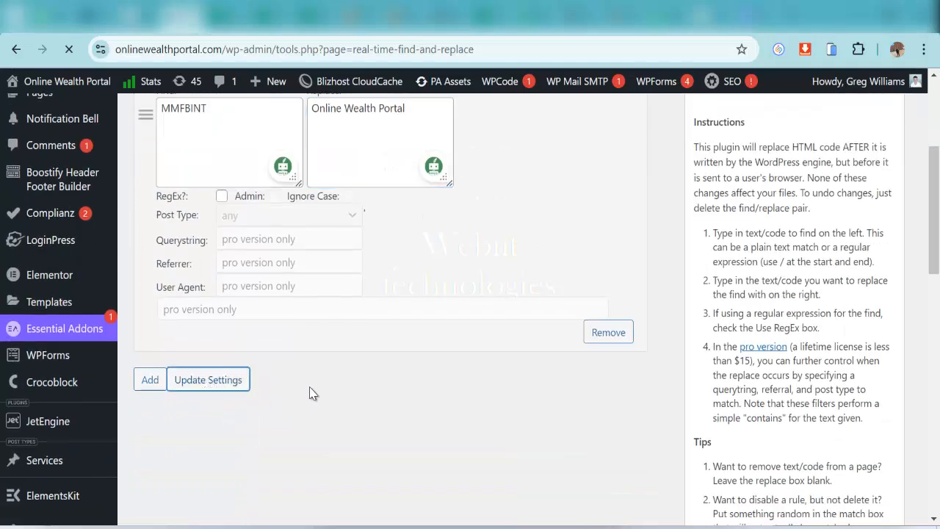
{"action": "scroll", "coordinate": [309, 385], "scroll_direction": "down", "scroll_amount": 2}
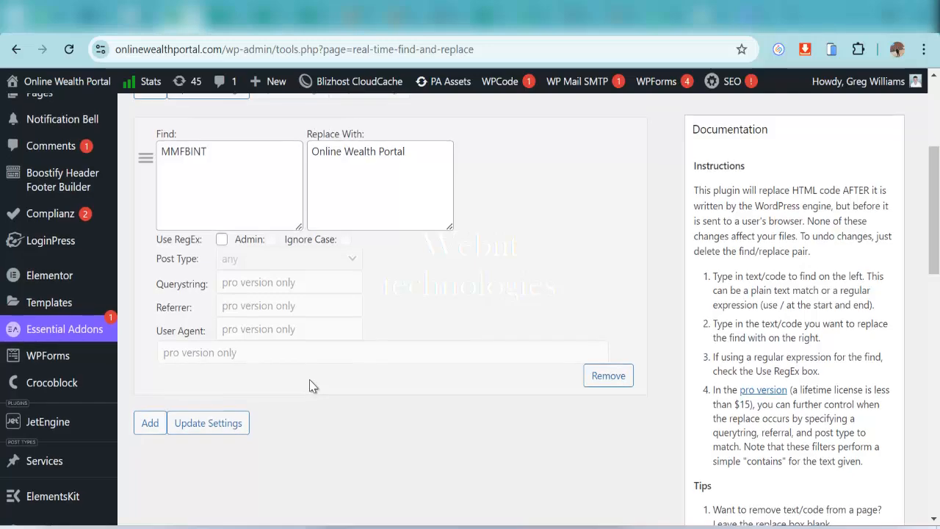
{"action": "scroll", "coordinate": [309, 386], "scroll_direction": "up", "scroll_amount": 3}
{"action": "scroll", "coordinate": [310, 385], "scroll_direction": "down", "scroll_amount": 10}
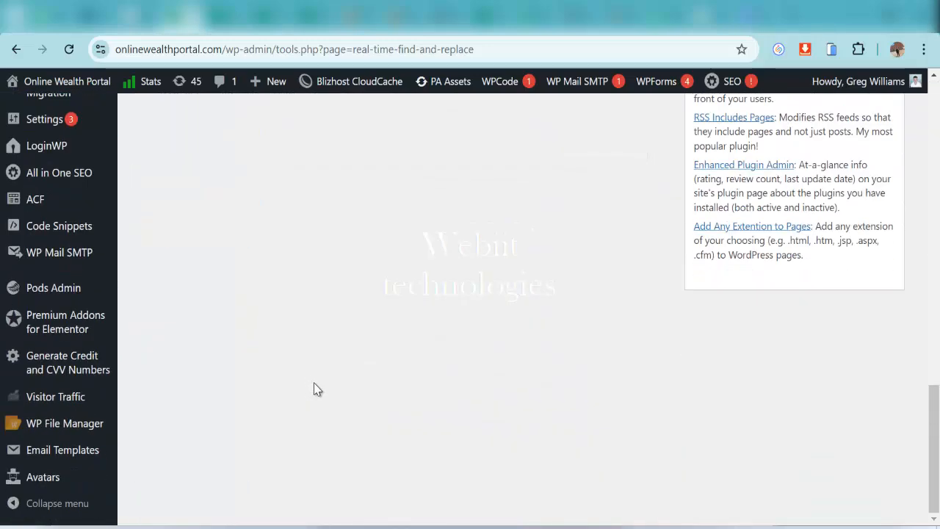
{"action": "scroll", "coordinate": [315, 387], "scroll_direction": "up", "scroll_amount": 9}
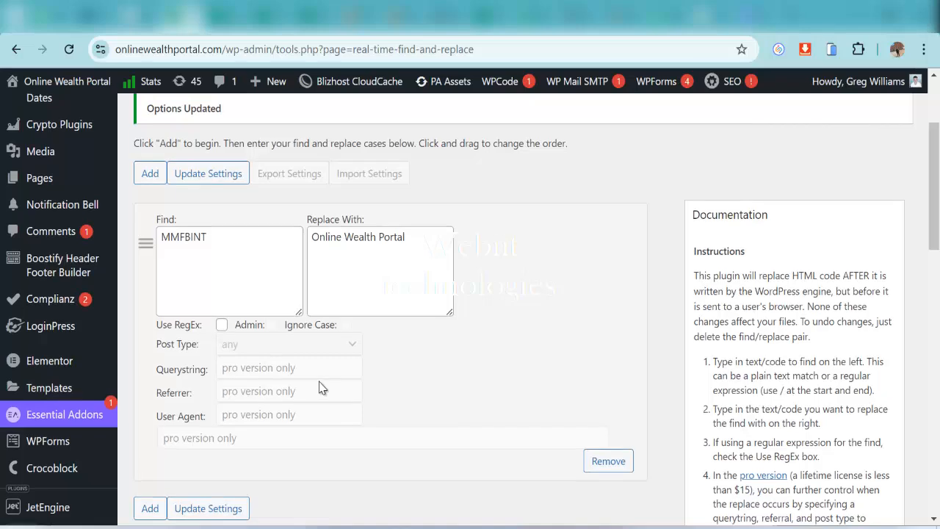
{"action": "scroll", "coordinate": [320, 385], "scroll_direction": "up", "scroll_amount": 1}
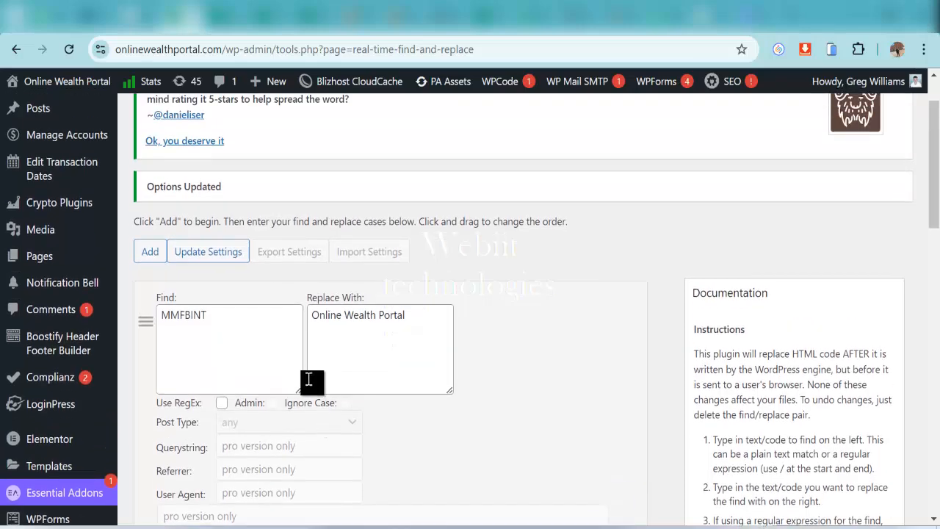
{"action": "scroll", "coordinate": [308, 379], "scroll_direction": "up", "scroll_amount": 1}
{"action": "scroll", "coordinate": [317, 294], "scroll_direction": "down", "scroll_amount": 1}
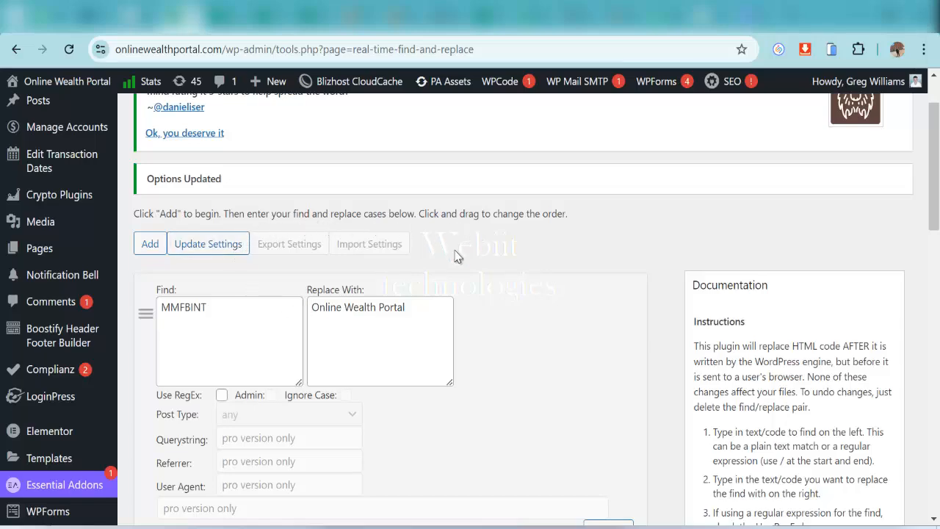
{"action": "scroll", "coordinate": [455, 255], "scroll_direction": "down", "scroll_amount": 2}
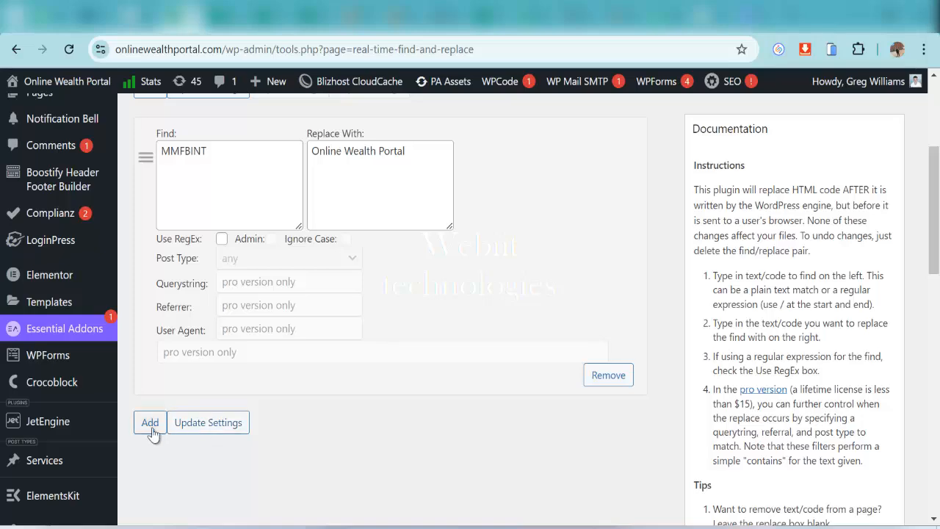
Add a second empty Find/Replace row
{"action": "left_click", "coordinate": [150, 422]}
{"action": "scroll", "coordinate": [321, 401], "scroll_direction": "down", "scroll_amount": 4}
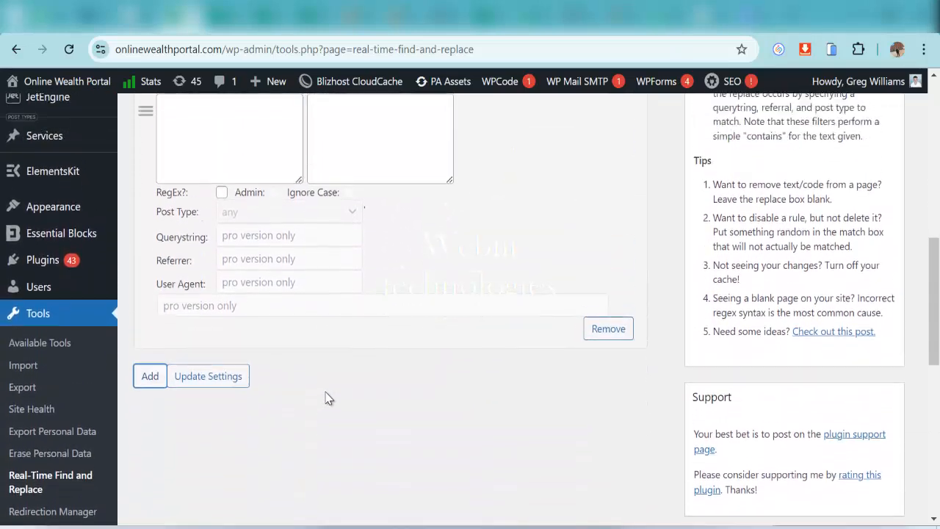
{"action": "scroll", "coordinate": [328, 397], "scroll_direction": "up", "scroll_amount": 3}
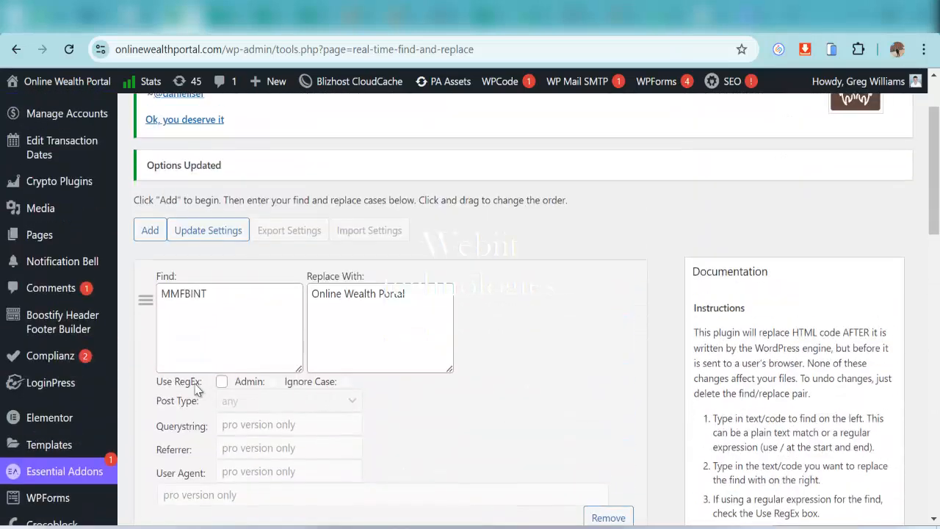
{"action": "scroll", "coordinate": [197, 390], "scroll_direction": "up", "scroll_amount": 1}
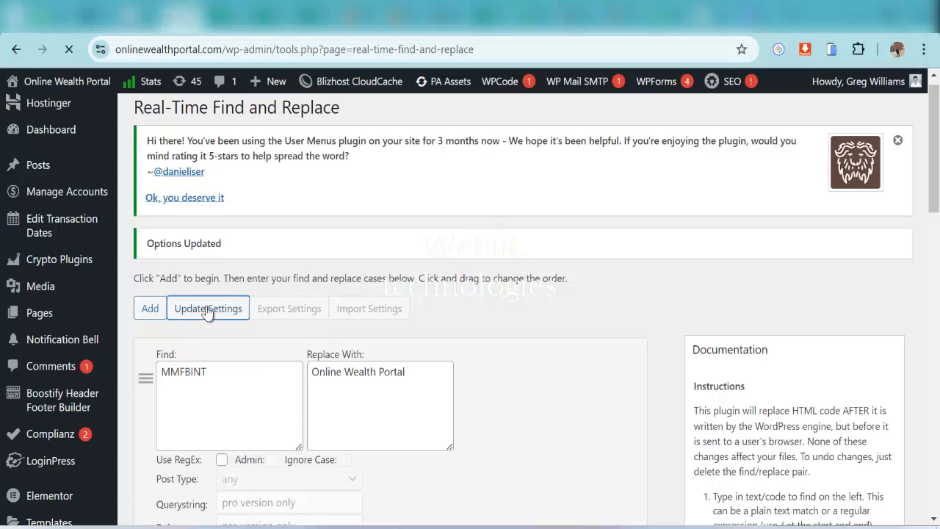
{"action": "scroll", "coordinate": [210, 318], "scroll_direction": "up", "scroll_amount": 1}
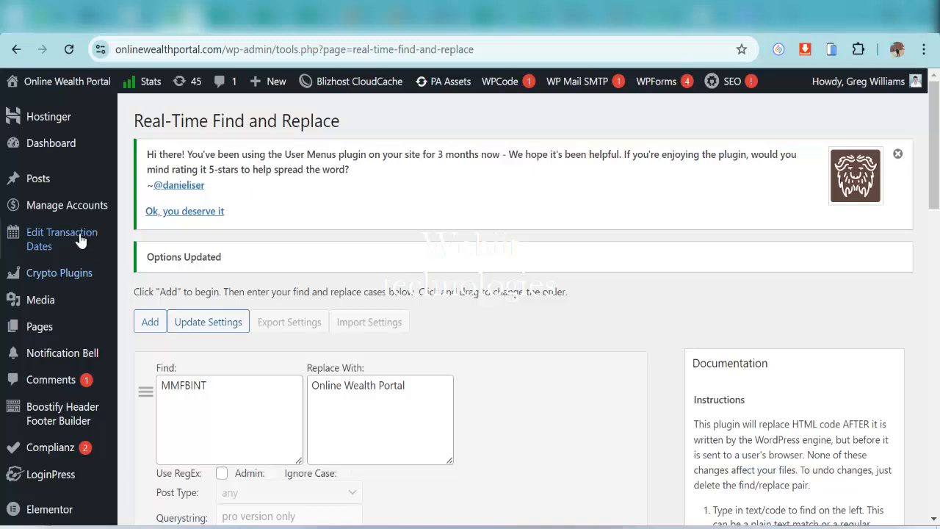
Go to the dashboard and open the live site's front page
{"action": "left_click", "coordinate": [268, 15]}
{"action": "scroll", "coordinate": [120, 149], "scroll_direction": "up", "scroll_amount": 1}
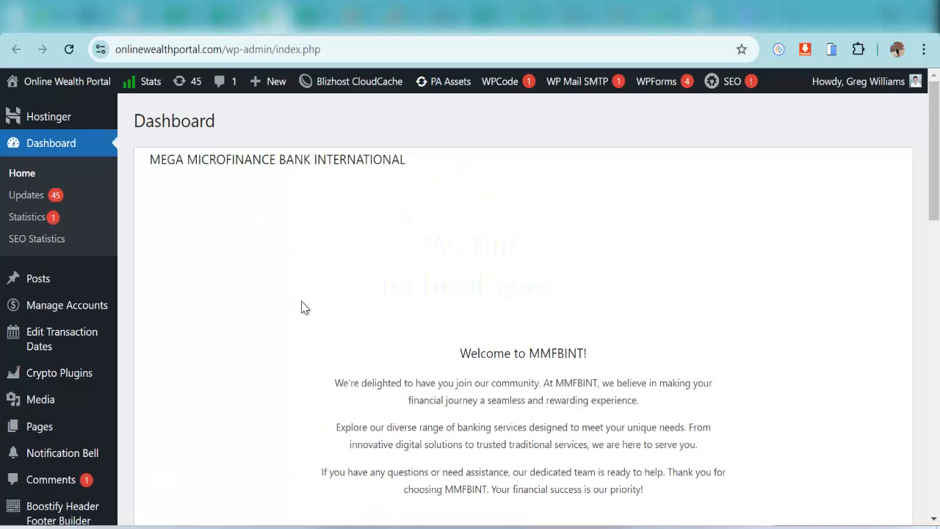
{"action": "scroll", "coordinate": [283, 302], "scroll_direction": "down", "scroll_amount": 1}
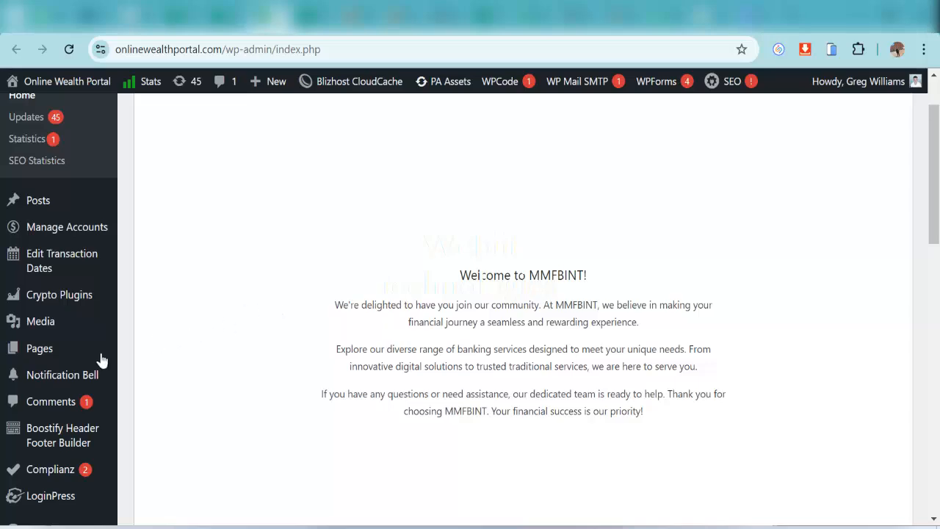
{"action": "scroll", "coordinate": [99, 360], "scroll_direction": "up", "scroll_amount": 1}
{"action": "scroll", "coordinate": [76, 430], "scroll_direction": "down", "scroll_amount": 2}
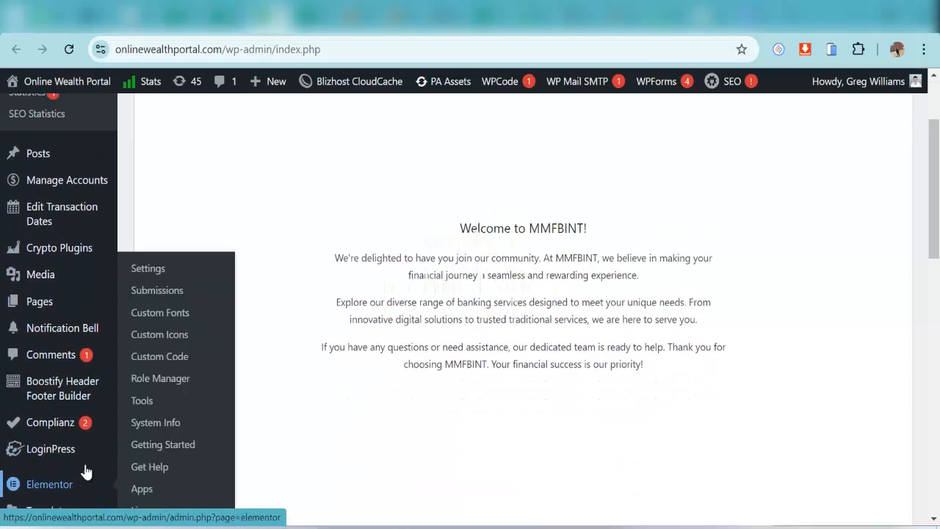
{"action": "scroll", "coordinate": [66, 404], "scroll_direction": "up", "scroll_amount": 2}
{"action": "scroll", "coordinate": [109, 310], "scroll_direction": "down", "scroll_amount": 1}
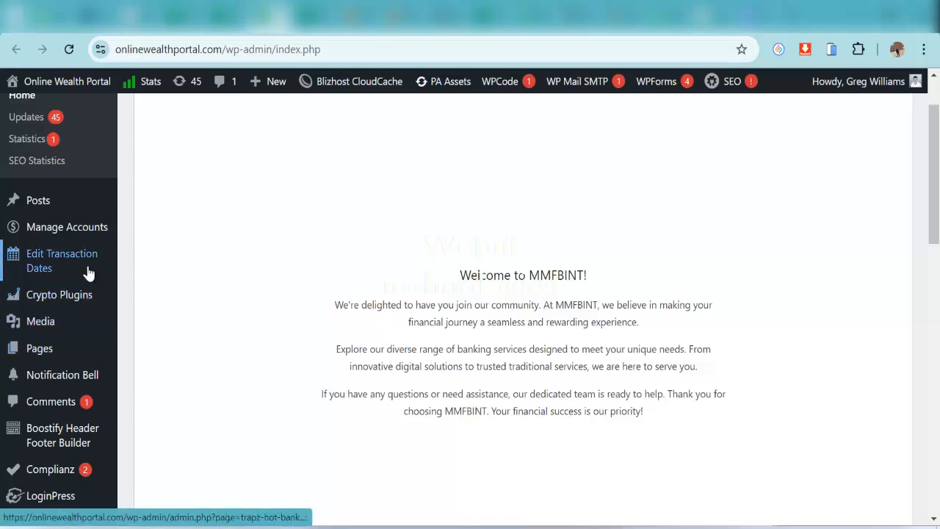
{"action": "scroll", "coordinate": [84, 271], "scroll_direction": "up", "scroll_amount": 1}
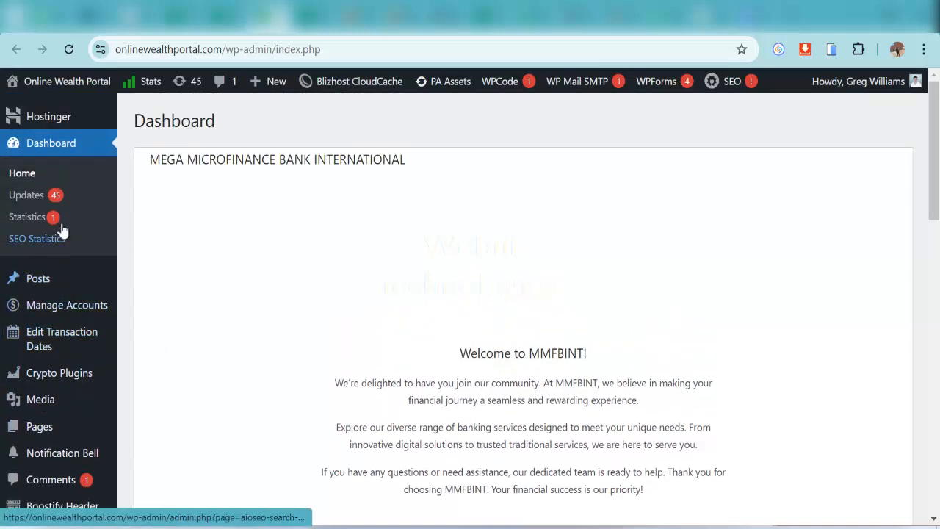
{"action": "left_click_drag", "start_coordinate": [228, 49], "coordinate": [94, 79]}
{"action": "left_click", "coordinate": [82, 98]}
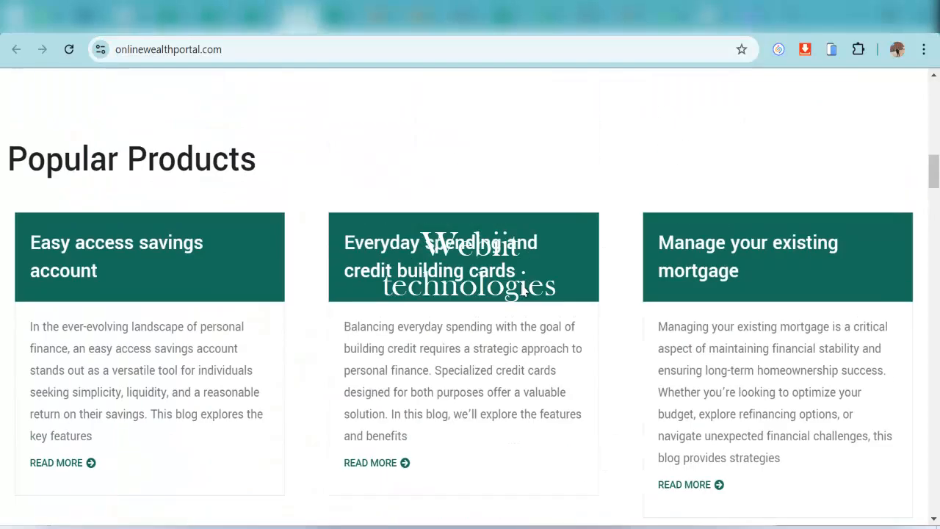
Check the Ways to Bank and Contacts pages, then return to the Real-Time Find and Replace tab
{"action": "scroll", "coordinate": [483, 242], "scroll_direction": "up", "scroll_amount": 15}
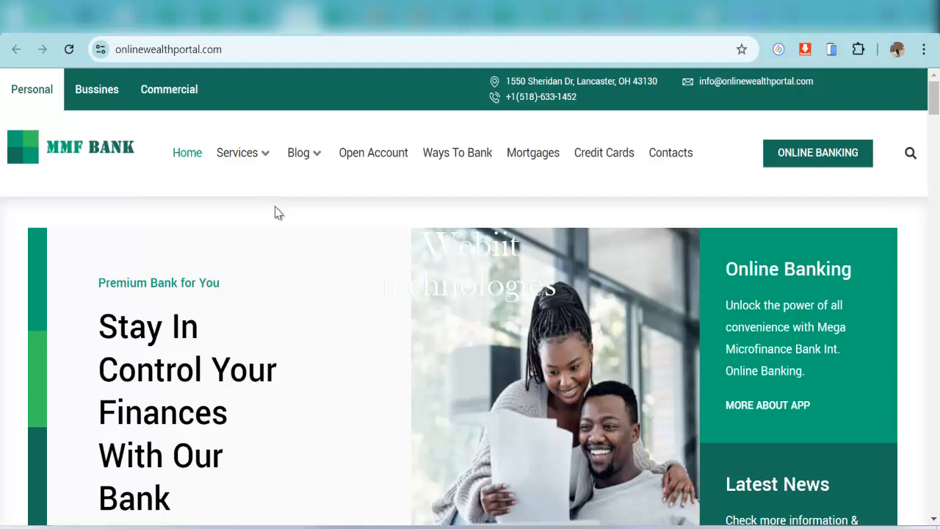
{"action": "left_click", "coordinate": [474, 153]}
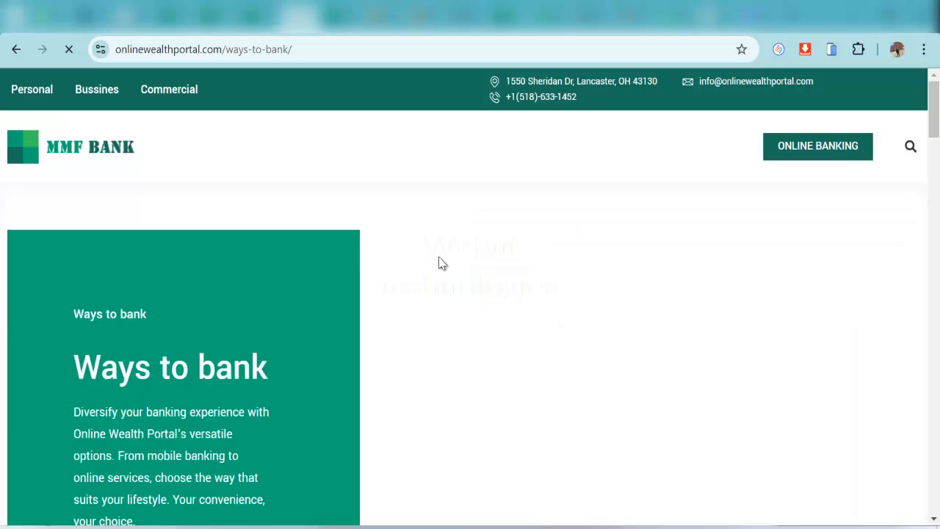
{"action": "scroll", "coordinate": [452, 301], "scroll_direction": "down", "scroll_amount": 4}
{"action": "scroll", "coordinate": [456, 307], "scroll_direction": "down", "scroll_amount": 4}
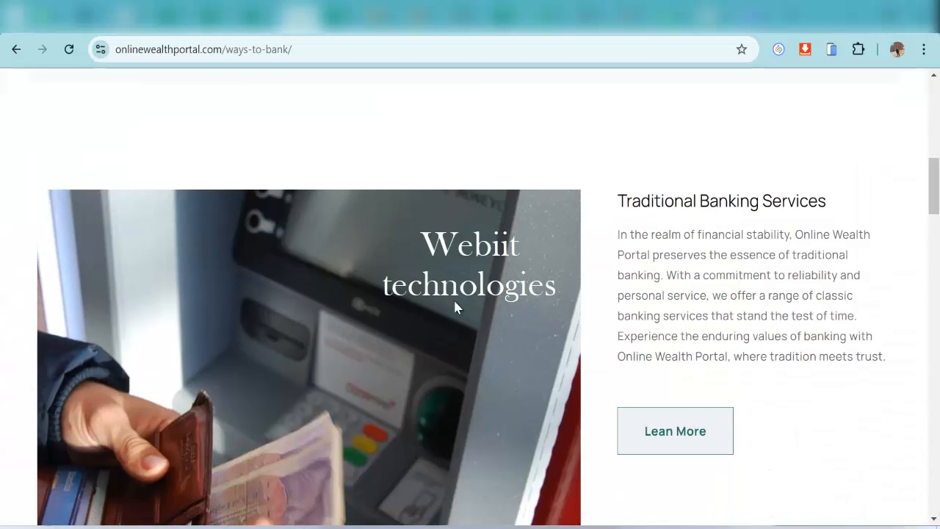
{"action": "scroll", "coordinate": [245, 140], "scroll_direction": "up", "scroll_amount": 8}
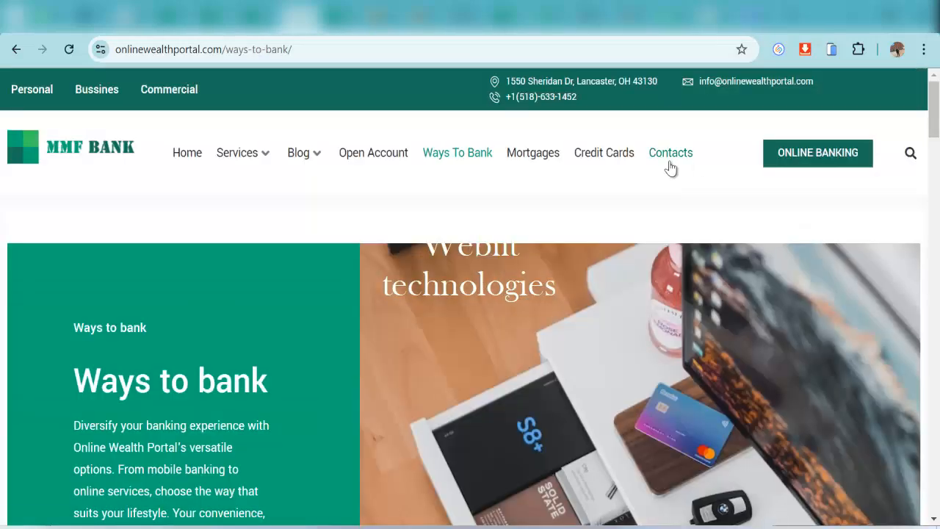
{"action": "left_click", "coordinate": [671, 167]}
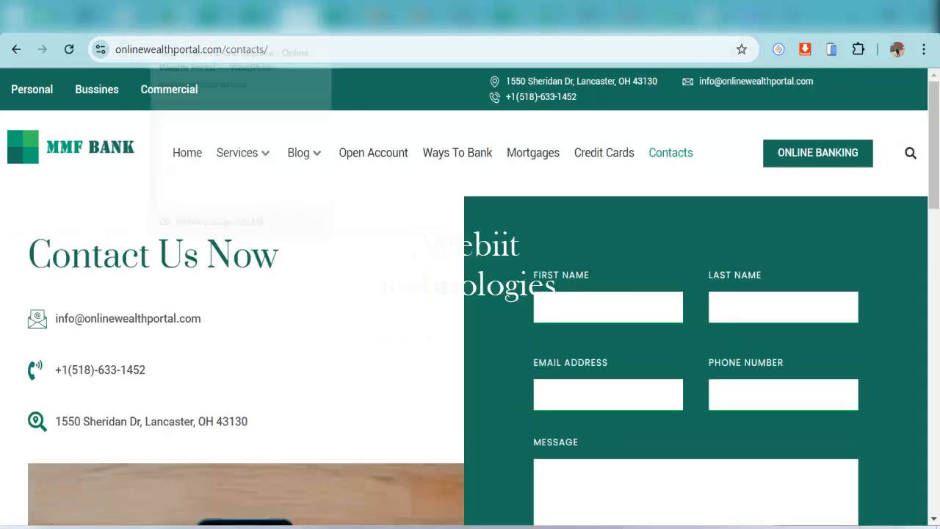
{"action": "left_click", "coordinate": [169, 16]}
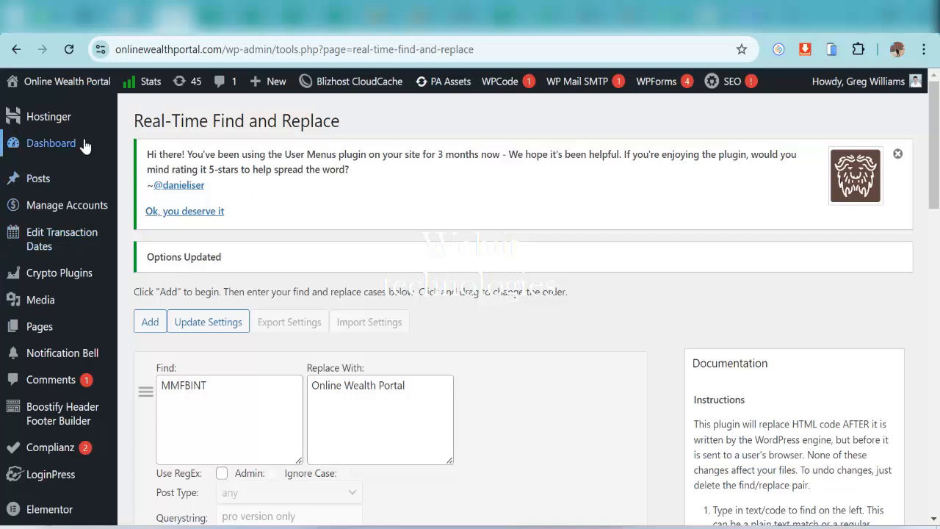
Show the All Pages list from the Pages menu, listing 63 pages
{"action": "scroll", "coordinate": [73, 242], "scroll_direction": "down", "scroll_amount": 1}
{"action": "mouse_move", "coordinate": [110, 254]}
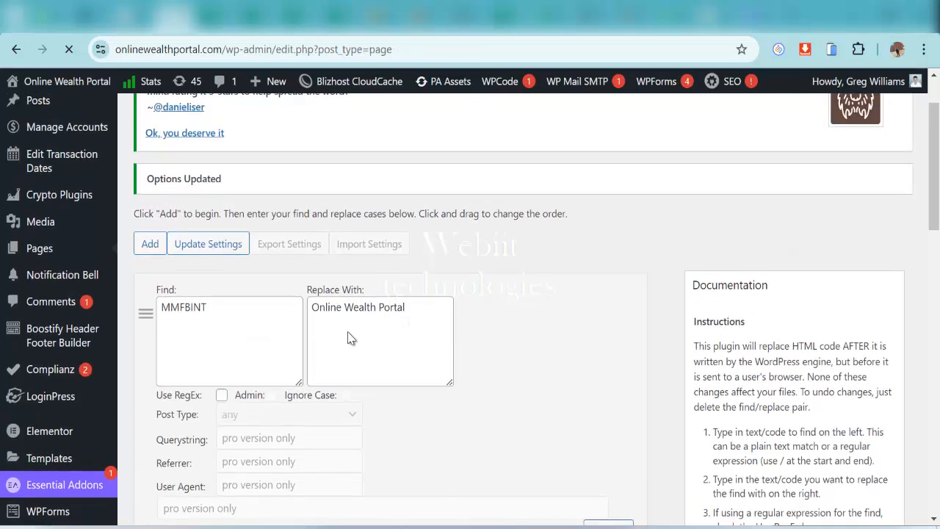
{"action": "scroll", "coordinate": [247, 330], "scroll_direction": "down", "scroll_amount": 2}
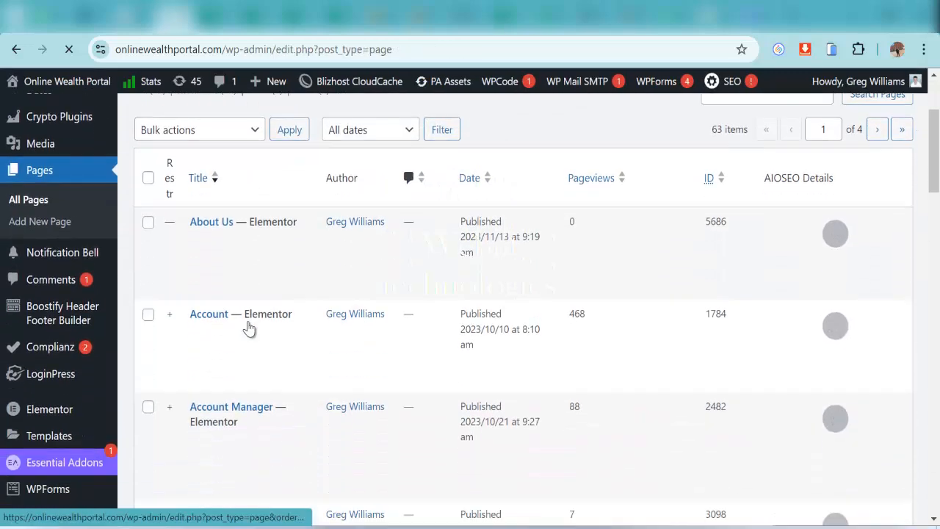
Open the About Us page's edit screen and launch it in Elementor
{"action": "left_click", "coordinate": [221, 236]}
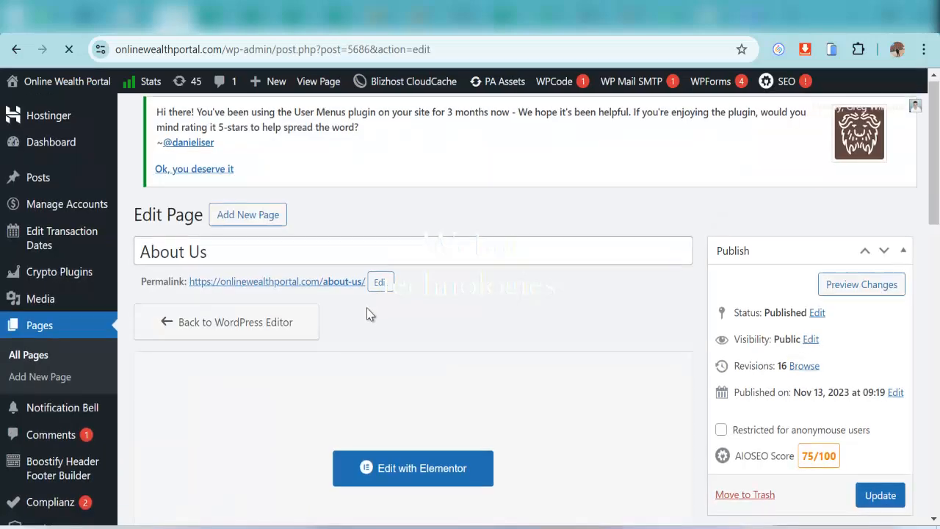
{"action": "scroll", "coordinate": [367, 316], "scroll_direction": "down", "scroll_amount": 3}
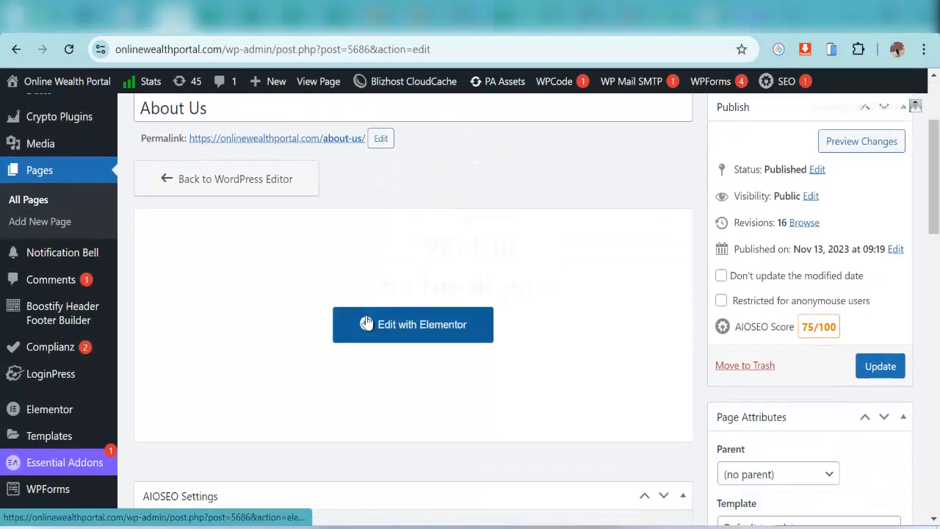
{"action": "scroll", "coordinate": [360, 323], "scroll_direction": "down", "scroll_amount": 5}
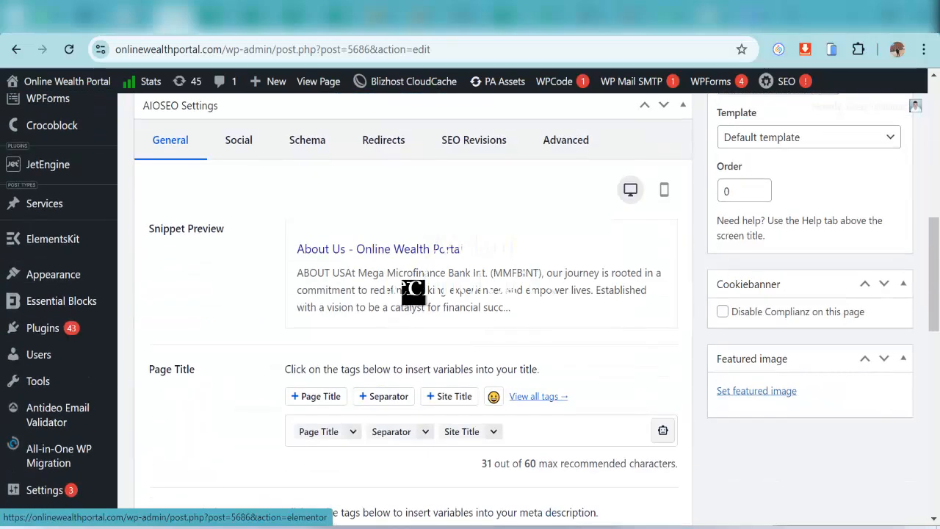
{"action": "scroll", "coordinate": [413, 291], "scroll_direction": "down", "scroll_amount": 4}
{"action": "scroll", "coordinate": [491, 341], "scroll_direction": "up", "scroll_amount": 8}
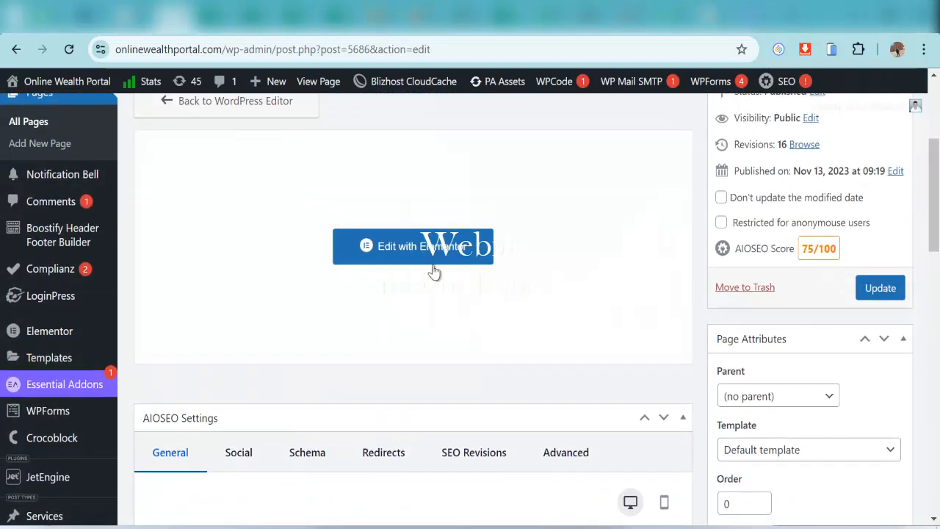
{"action": "left_click", "coordinate": [433, 271]}
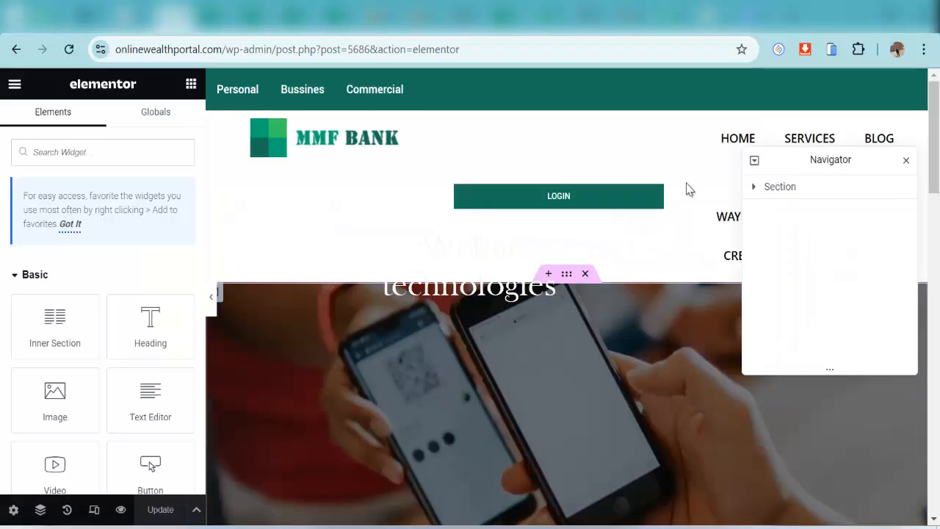
Replace '(MMFBINT)' in the About Us intro paragraph with 'Online Wealth Portal'
{"action": "scroll", "coordinate": [559, 382], "scroll_direction": "down", "scroll_amount": 5}
{"action": "scroll", "coordinate": [558, 384], "scroll_direction": "down", "scroll_amount": 1}
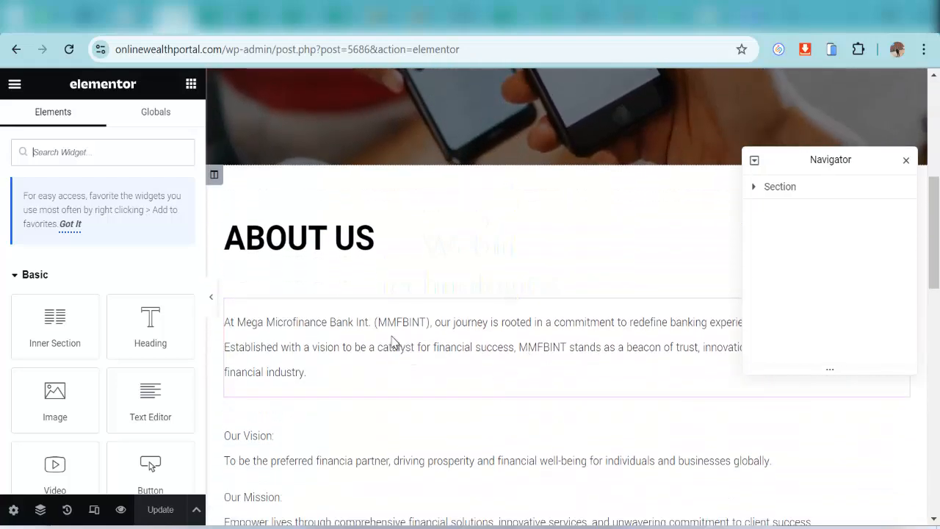
{"action": "left_click", "coordinate": [403, 330]}
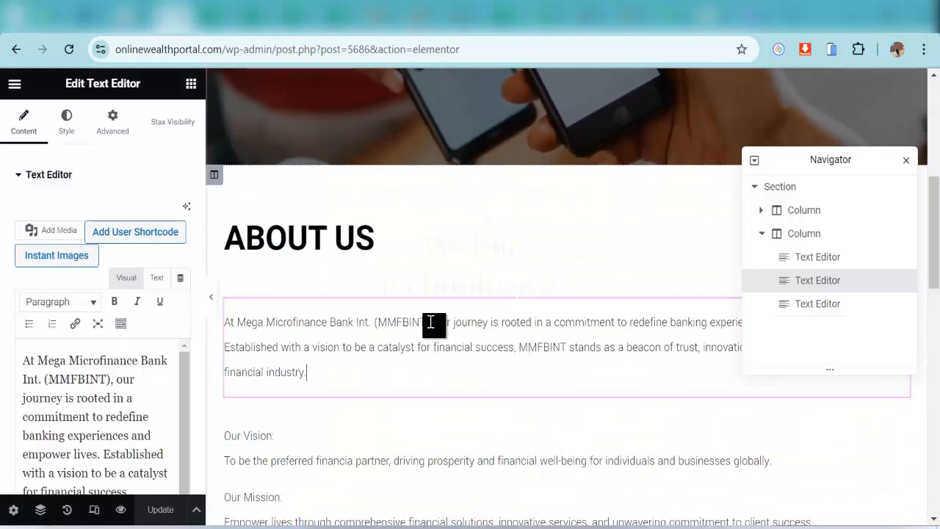
{"action": "left_click", "coordinate": [108, 382]}
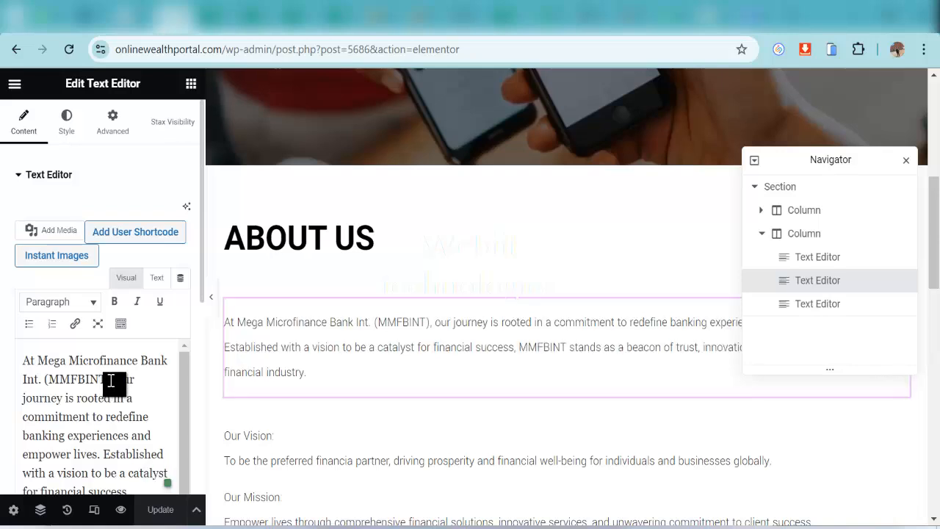
{"action": "key", "text": "BackSpace"}
{"action": "key", "text": "BackSpace"}
{"action": "key", "text": "BackSpace"}
{"action": "key", "text": "BackSpace"}
{"action": "key", "text": "BackSpace"}
{"action": "key", "text": "BackSpace"}
{"action": "key", "text": "BackSpace"}
{"action": "key", "text": "BackSpace"}
{"action": "key", "text": "BackSpace"}
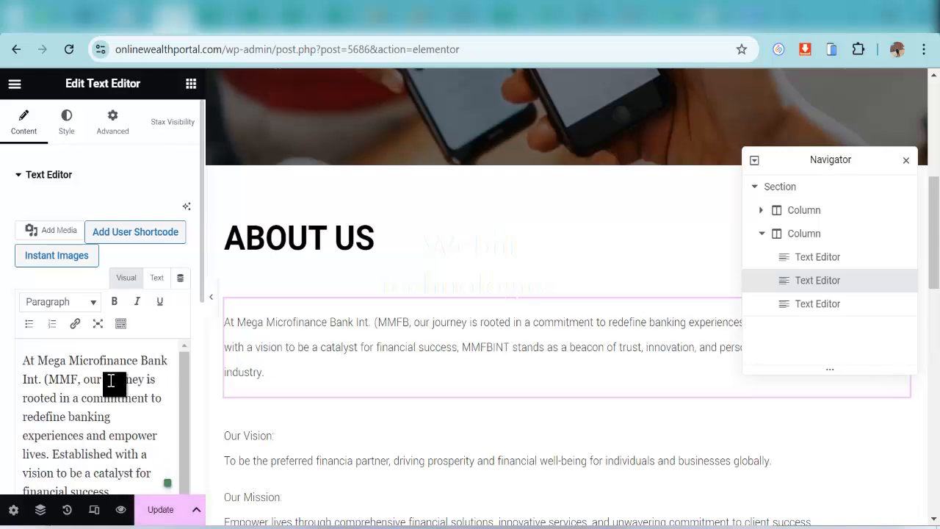
{"action": "type", "text": "Online"}
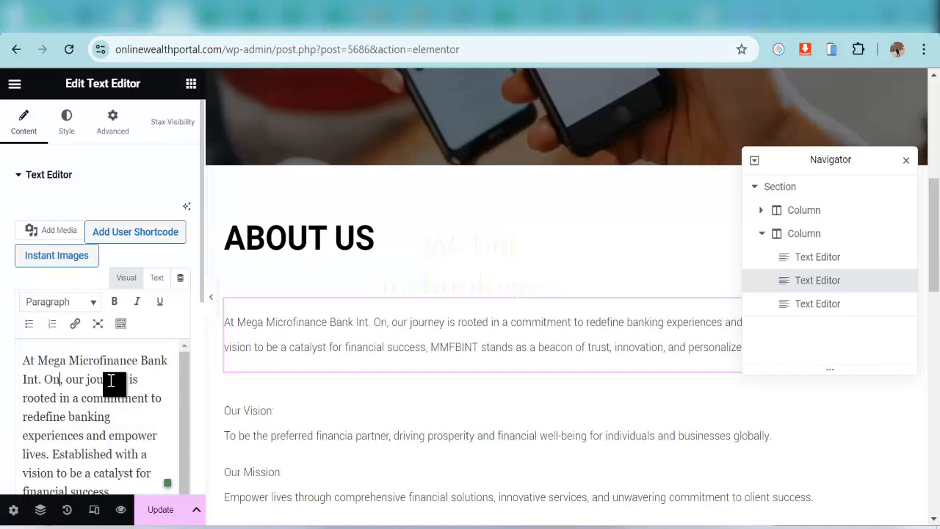
{"action": "type", "text": " Wealth"}
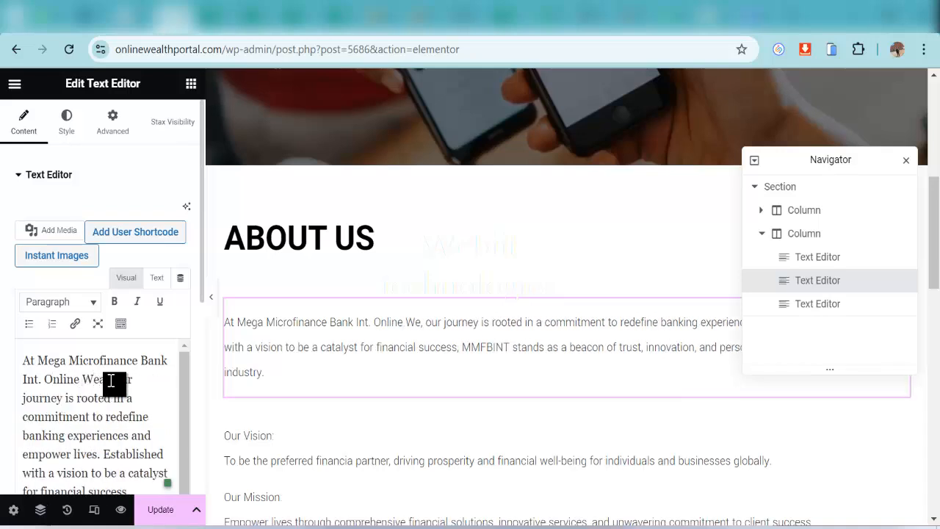
{"action": "type", "text": " Portal"}
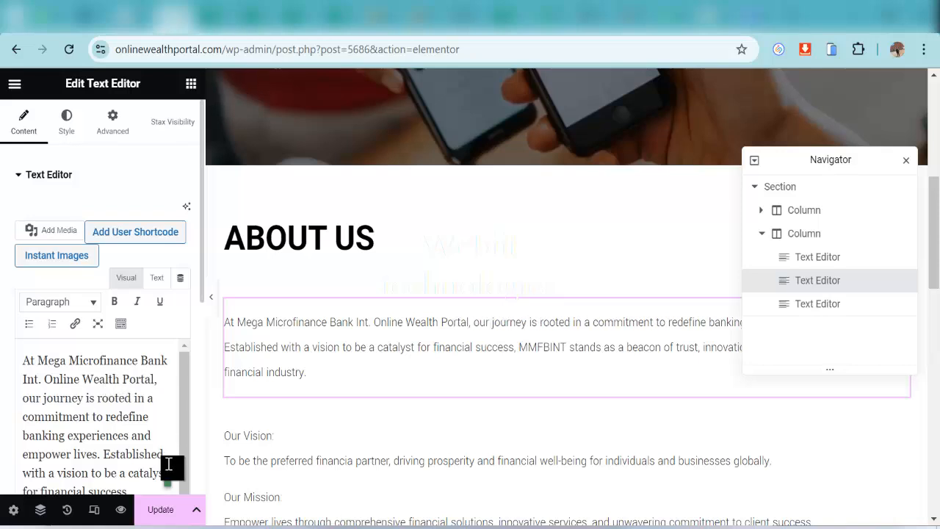
Update the About Us page and scroll through it to check the edited text
{"action": "left_click", "coordinate": [163, 509]}
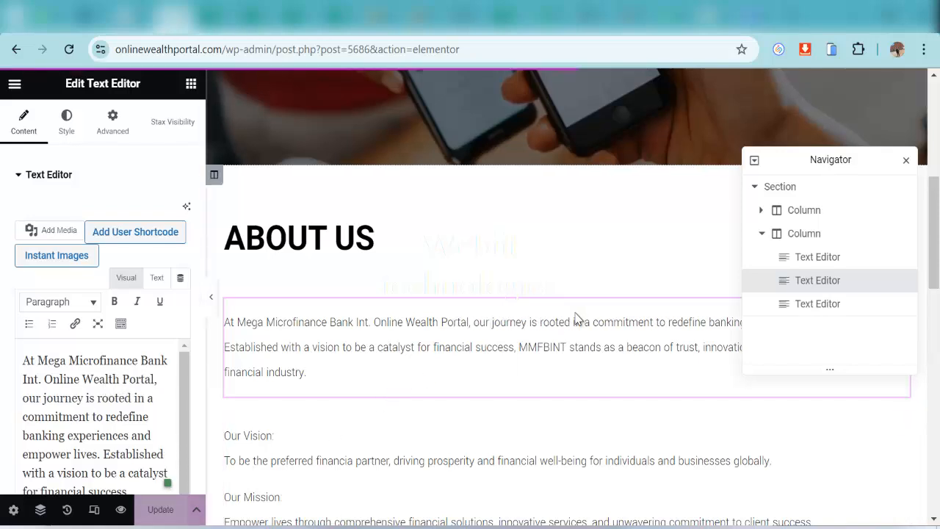
{"action": "scroll", "coordinate": [441, 380], "scroll_direction": "down", "scroll_amount": 5}
{"action": "scroll", "coordinate": [439, 378], "scroll_direction": "down", "scroll_amount": 1}
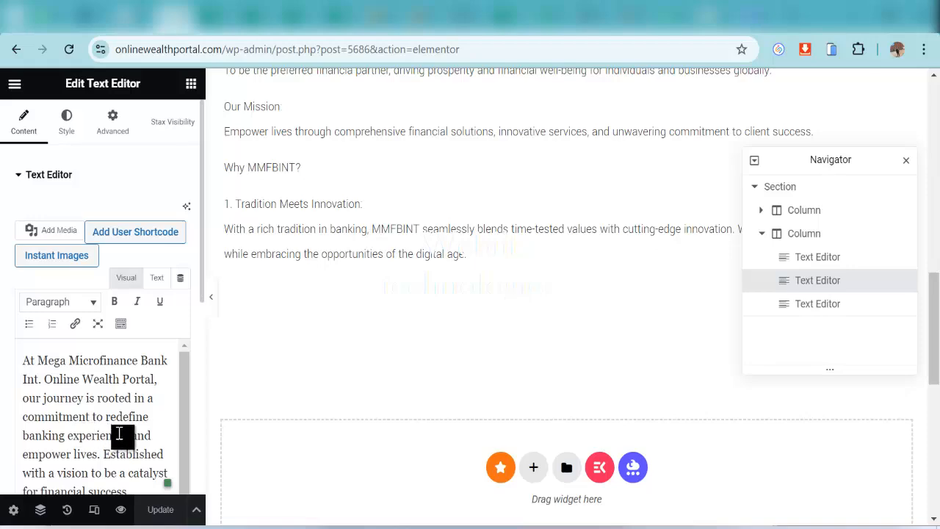
{"action": "scroll", "coordinate": [258, 294], "scroll_direction": "up", "scroll_amount": 10}
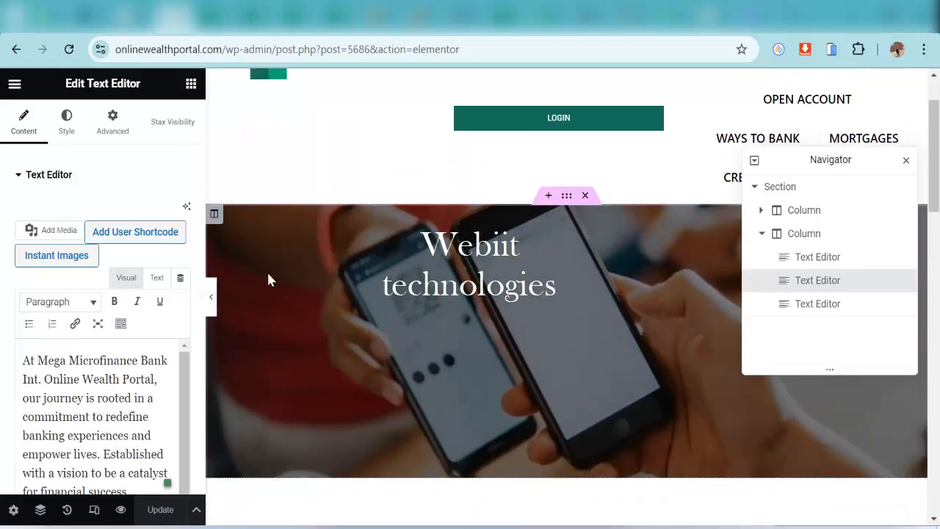
{"action": "scroll", "coordinate": [158, 434], "scroll_direction": "down", "scroll_amount": 2}
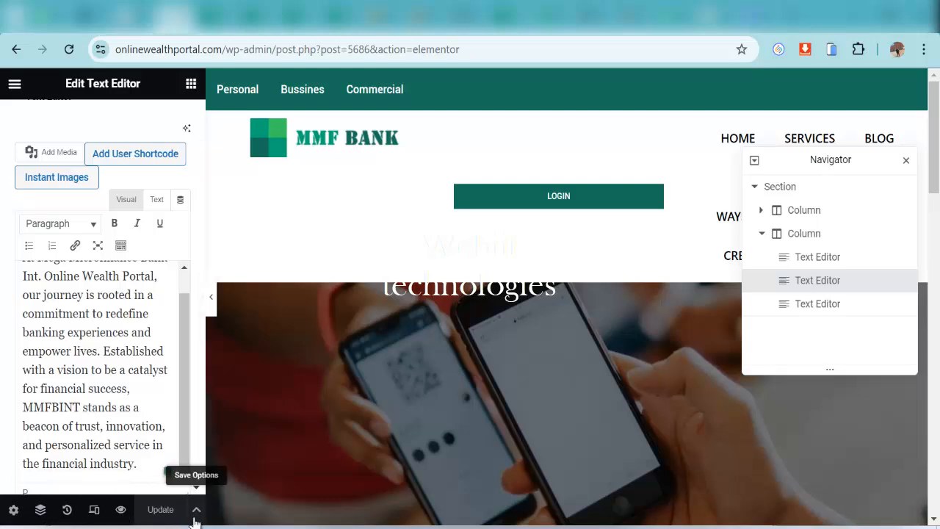
Return to and reload the WordPress Dashboard, then bring up the Appearance submenu
{"action": "left_click", "coordinate": [224, 35]}
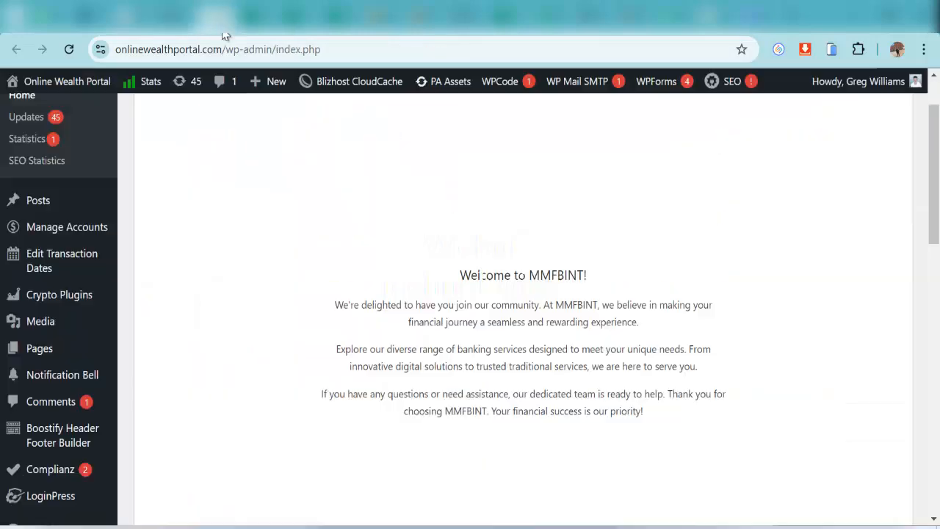
{"action": "scroll", "coordinate": [63, 317], "scroll_direction": "up", "scroll_amount": 2}
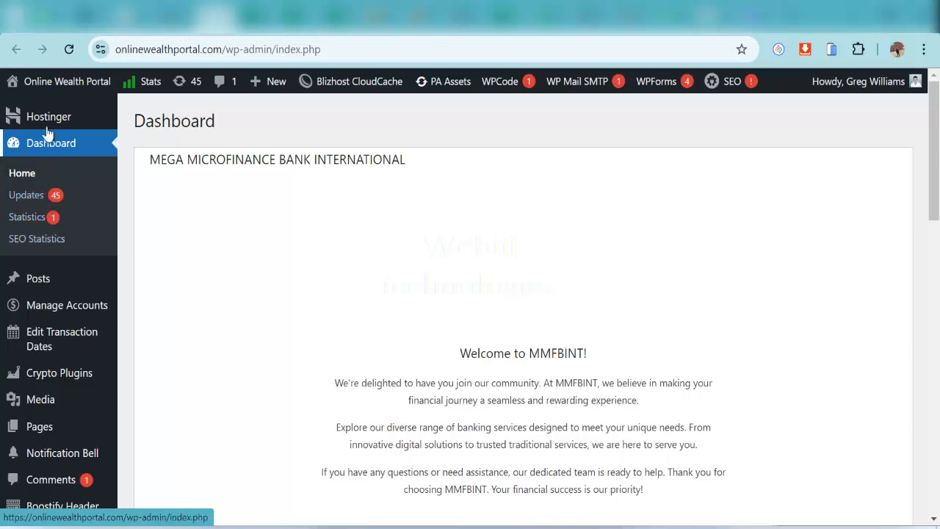
{"action": "mouse_move", "coordinate": [68, 119]}
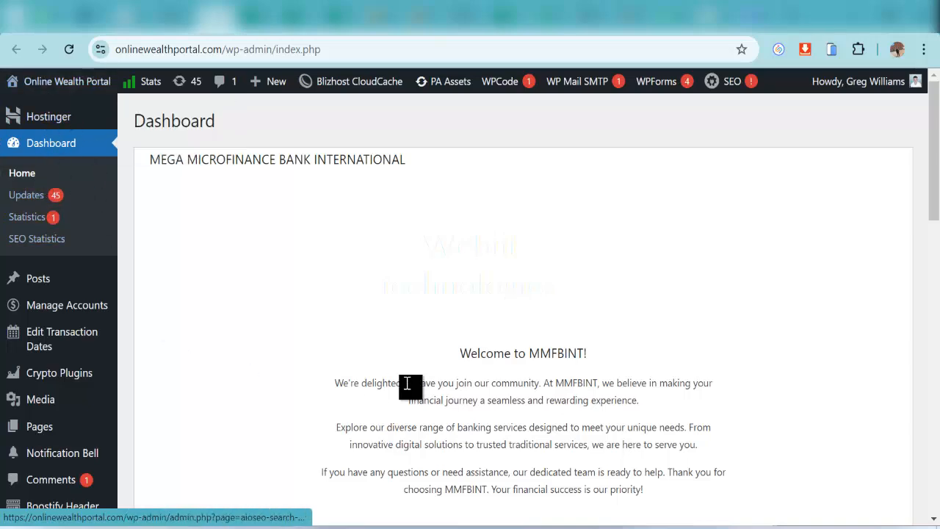
{"action": "scroll", "coordinate": [404, 374], "scroll_direction": "down", "scroll_amount": 5}
{"action": "scroll", "coordinate": [382, 364], "scroll_direction": "up", "scroll_amount": 5}
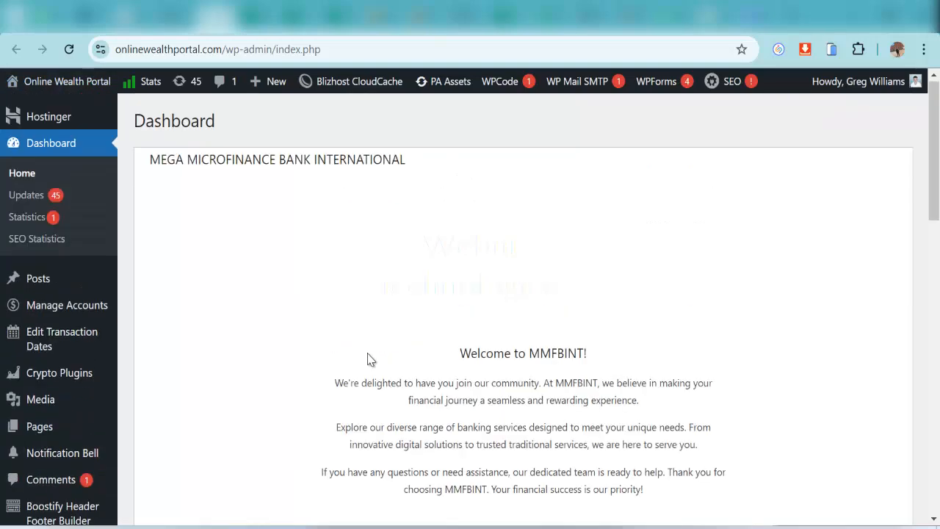
{"action": "left_click", "coordinate": [88, 166]}
{"action": "scroll", "coordinate": [107, 410], "scroll_direction": "down", "scroll_amount": 10}
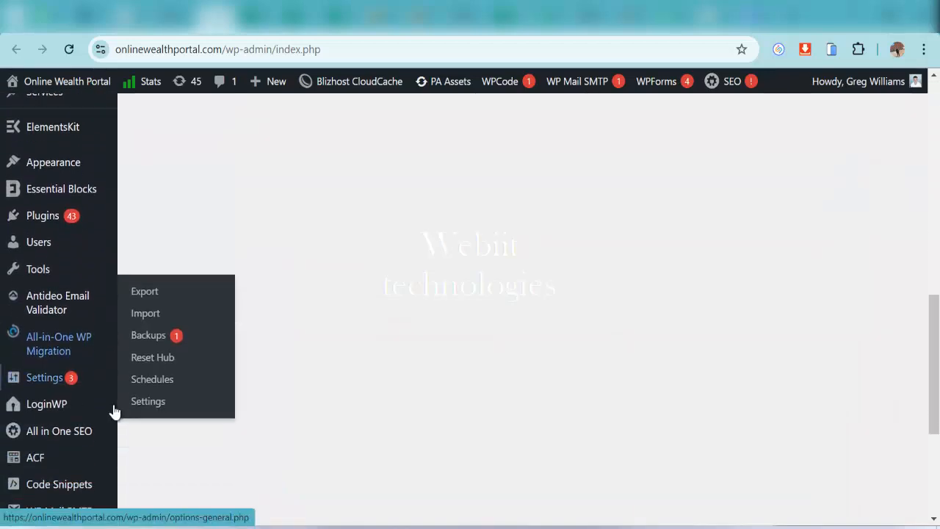
{"action": "scroll", "coordinate": [110, 408], "scroll_direction": "up", "scroll_amount": 5}
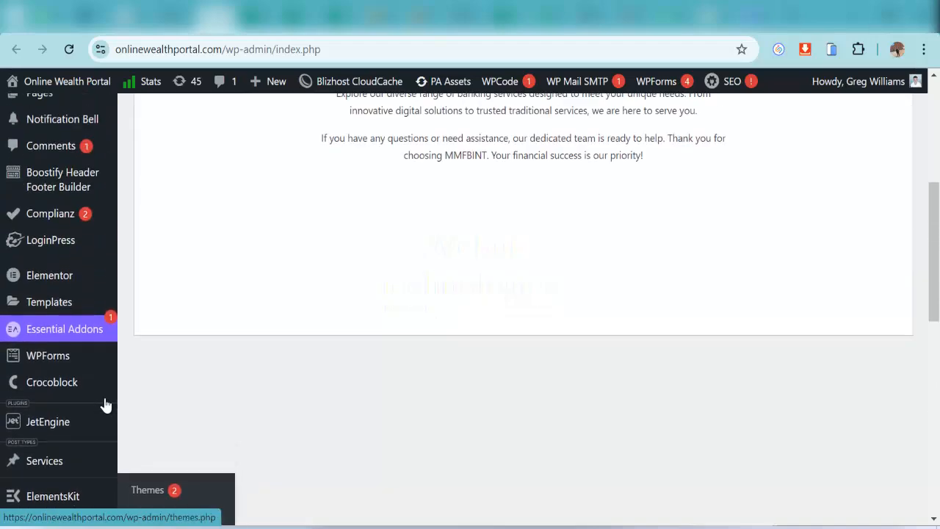
{"action": "scroll", "coordinate": [104, 404], "scroll_direction": "up", "scroll_amount": 5}
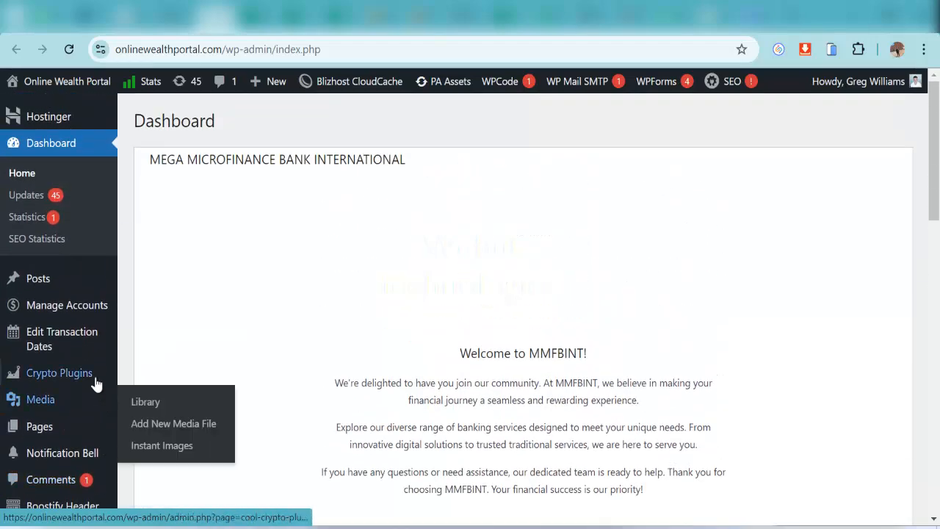
{"action": "scroll", "coordinate": [95, 384], "scroll_direction": "down", "scroll_amount": 3}
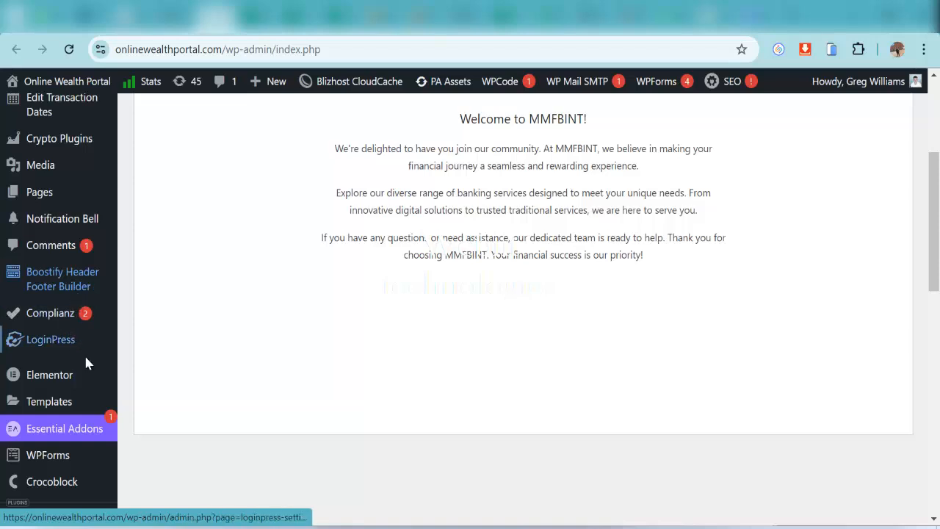
{"action": "scroll", "coordinate": [91, 378], "scroll_direction": "down", "scroll_amount": 3}
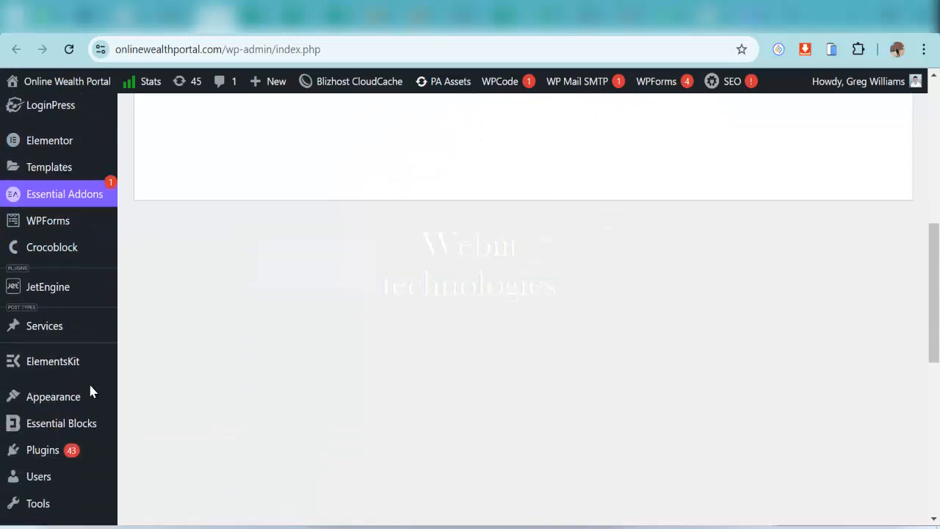
{"action": "mouse_move", "coordinate": [86, 395]}
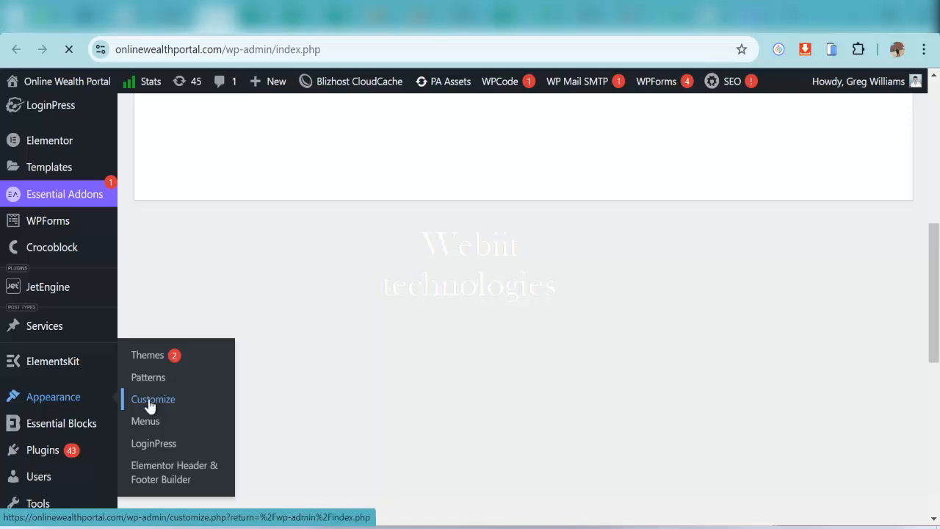
In the Customizer, check Site Identity and browse logos without changing the logo
{"action": "left_click", "coordinate": [180, 402]}
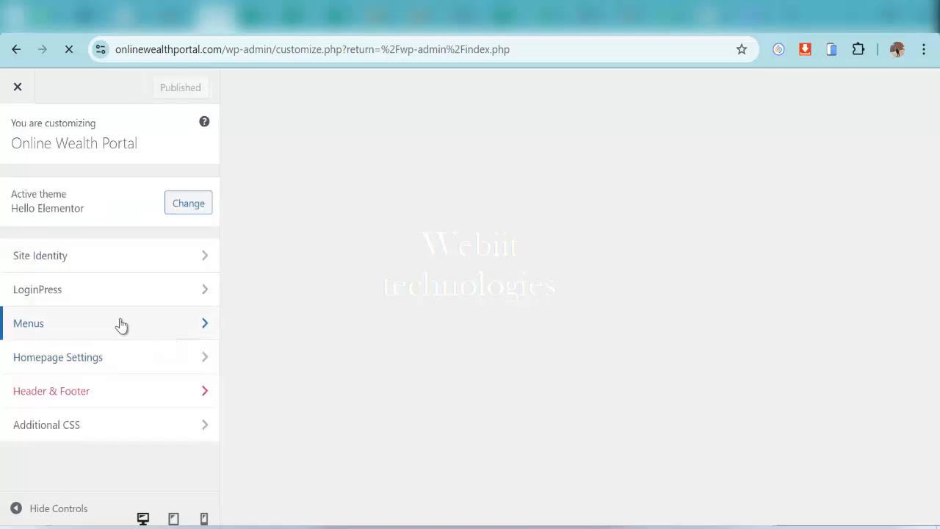
{"action": "left_click", "coordinate": [86, 257]}
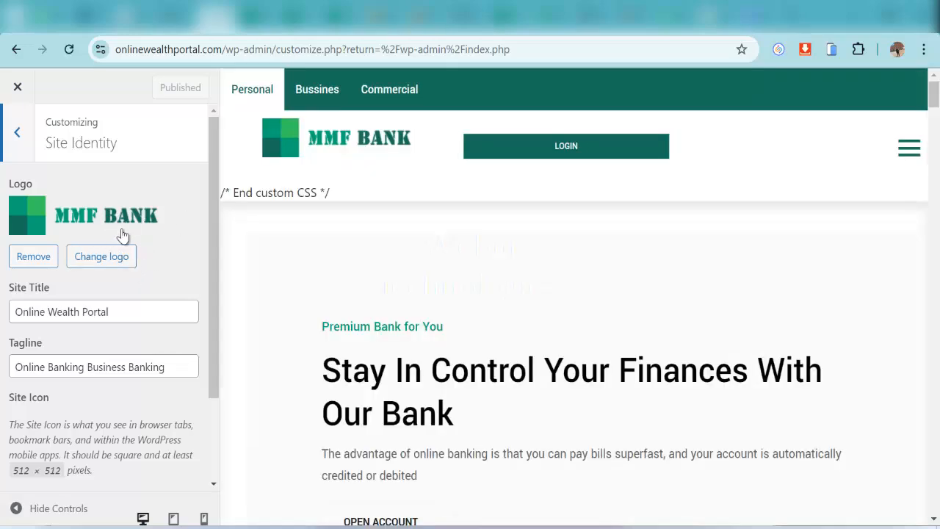
{"action": "left_click", "coordinate": [102, 257]}
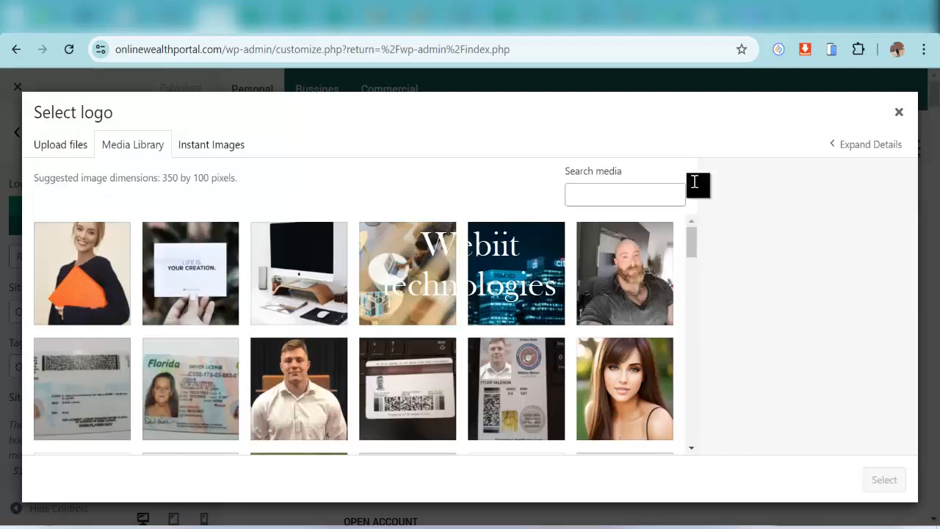
{"action": "left_click", "coordinate": [899, 113]}
{"action": "scroll", "coordinate": [147, 345], "scroll_direction": "down", "scroll_amount": 3}
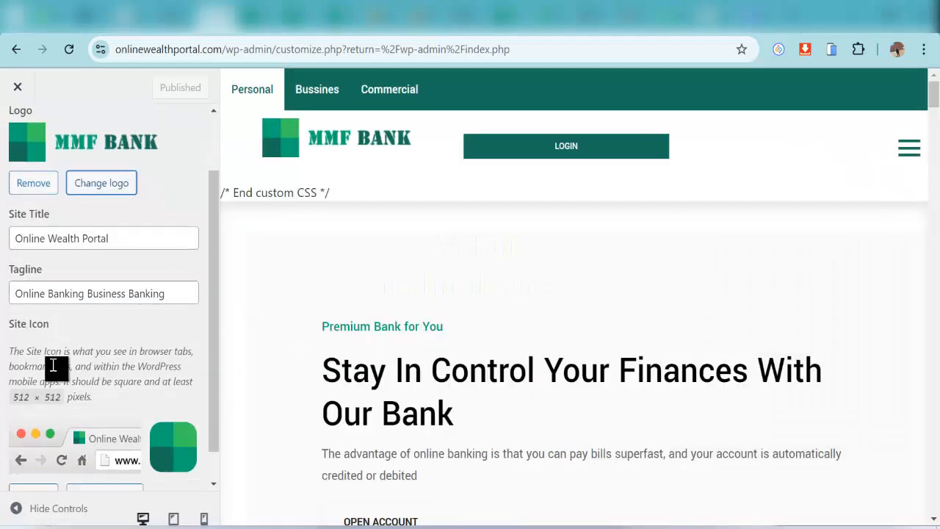
{"action": "scroll", "coordinate": [115, 349], "scroll_direction": "up", "scroll_amount": 3}
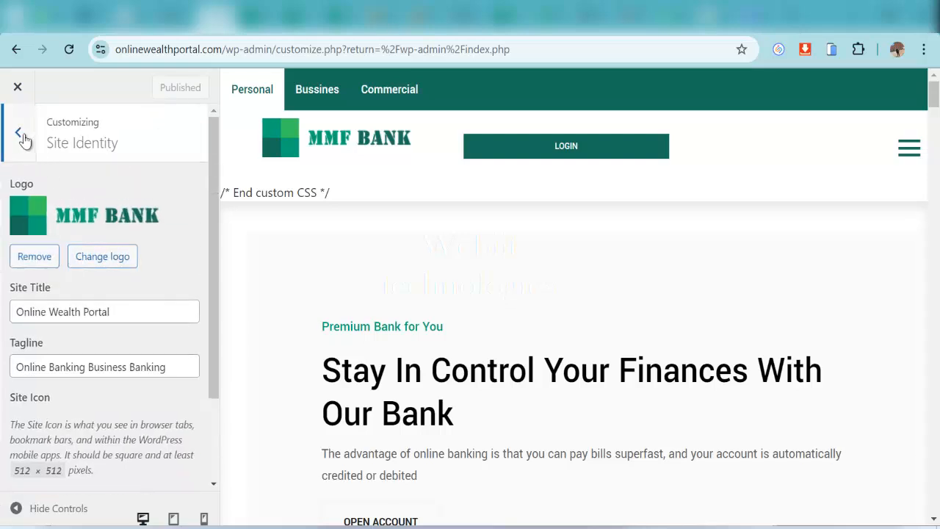
{"action": "left_click", "coordinate": [23, 141]}
Review the LoginPress login logo, the MMF BANK image at 252 × 84 px
{"action": "left_click", "coordinate": [74, 292]}
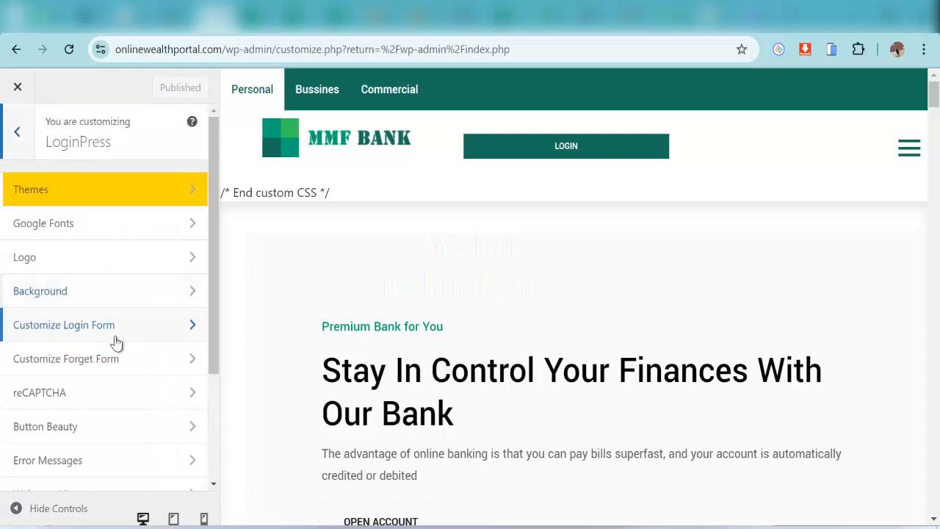
{"action": "left_click", "coordinate": [42, 264]}
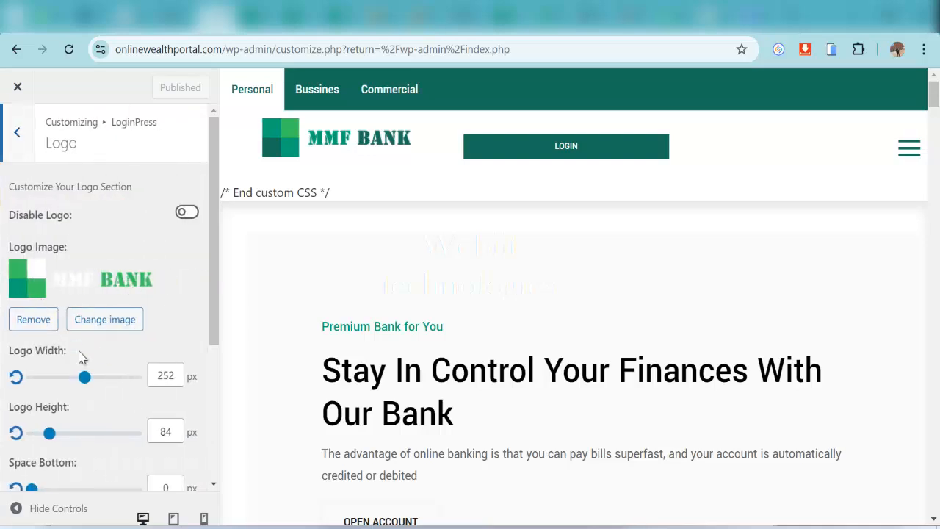
{"action": "scroll", "coordinate": [109, 381], "scroll_direction": "down", "scroll_amount": 3}
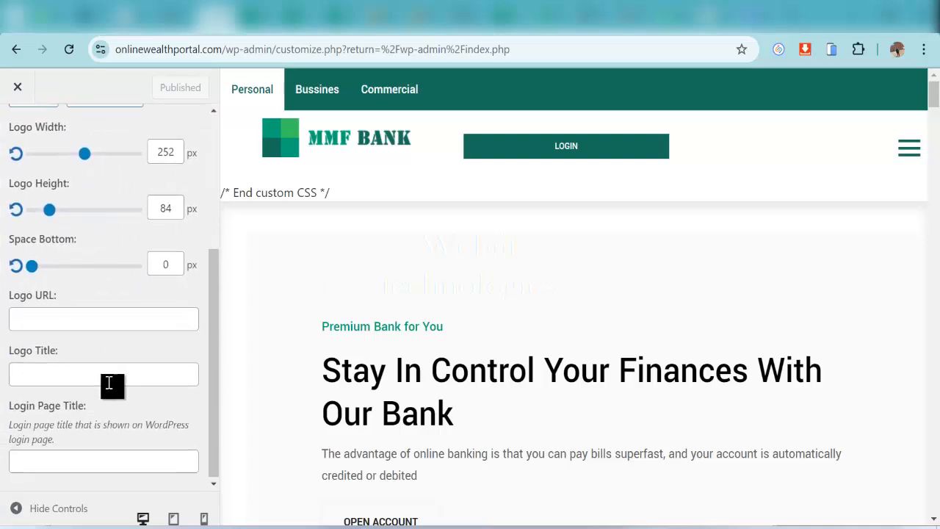
{"action": "scroll", "coordinate": [102, 368], "scroll_direction": "up", "scroll_amount": 5}
{"action": "left_click", "coordinate": [22, 143]}
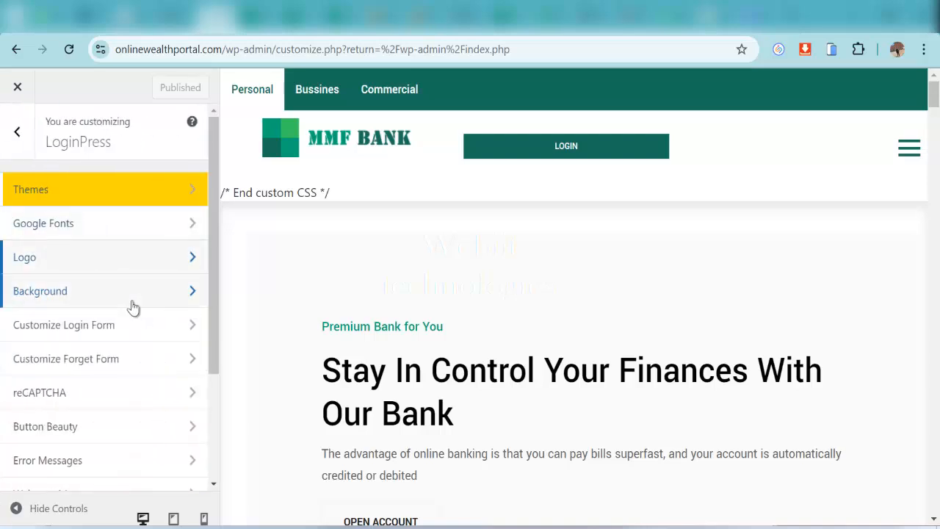
Review the LoginPress Background and Customize Login Form settings without changes
{"action": "left_click", "coordinate": [87, 296]}
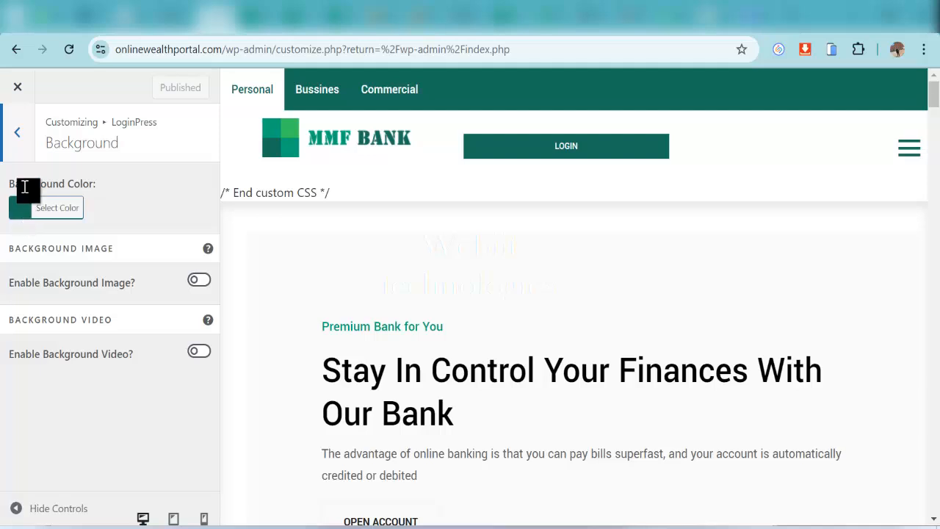
{"action": "left_click", "coordinate": [17, 131]}
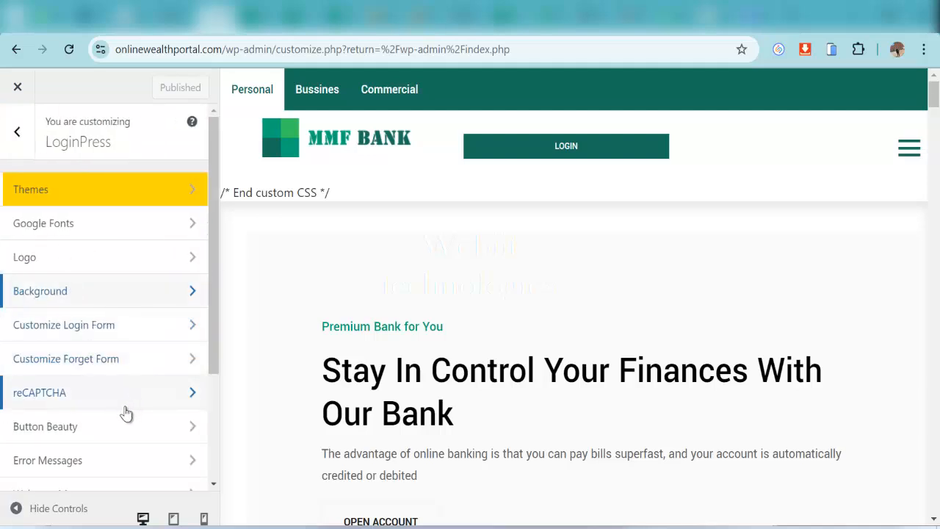
{"action": "left_click", "coordinate": [91, 325]}
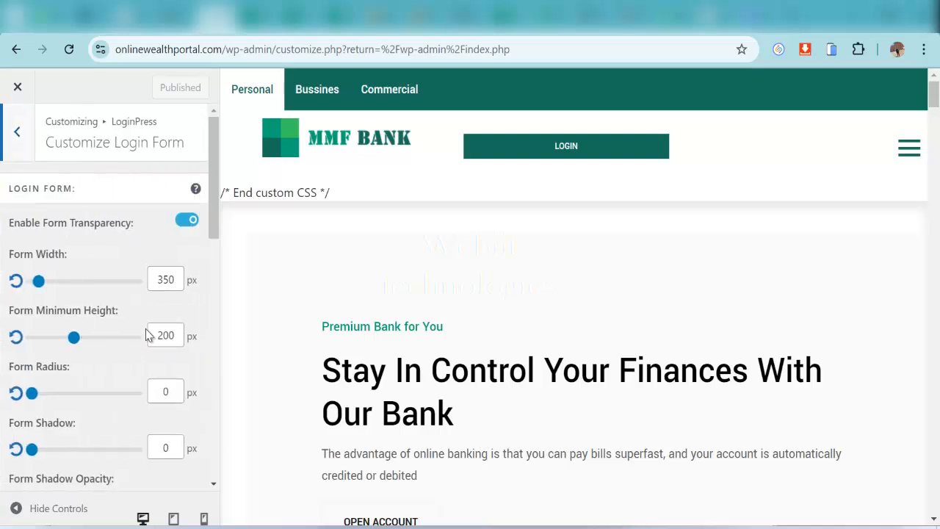
{"action": "scroll", "coordinate": [143, 360], "scroll_direction": "down", "scroll_amount": 5}
{"action": "scroll", "coordinate": [118, 391], "scroll_direction": "down", "scroll_amount": 3}
{"action": "scroll", "coordinate": [82, 425], "scroll_direction": "down", "scroll_amount": 2}
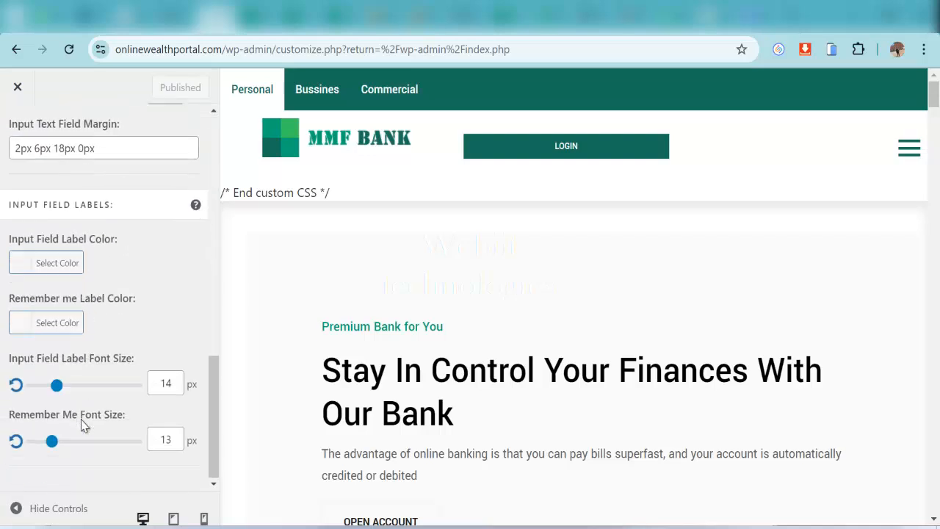
{"action": "scroll", "coordinate": [80, 408], "scroll_direction": "up", "scroll_amount": 10}
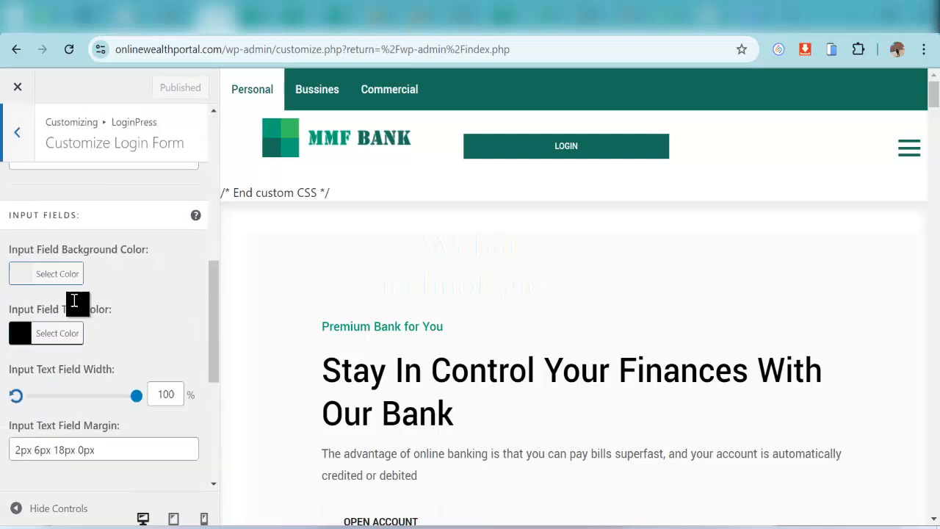
{"action": "left_click", "coordinate": [15, 137]}
Check the LoginPress Welcome Messages defaults (Welcome, Logout), then return to the main Customizer menu
{"action": "scroll", "coordinate": [105, 374], "scroll_direction": "down", "scroll_amount": 2}
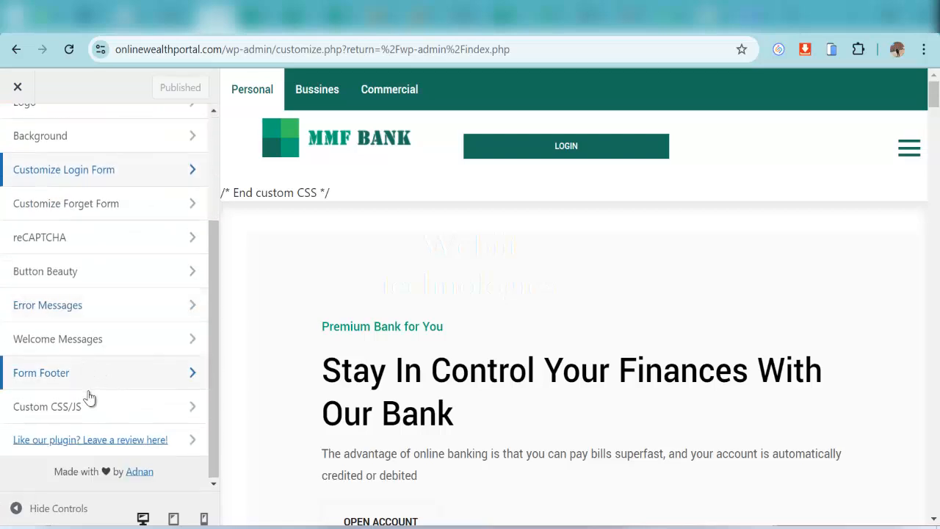
{"action": "left_click", "coordinate": [92, 343]}
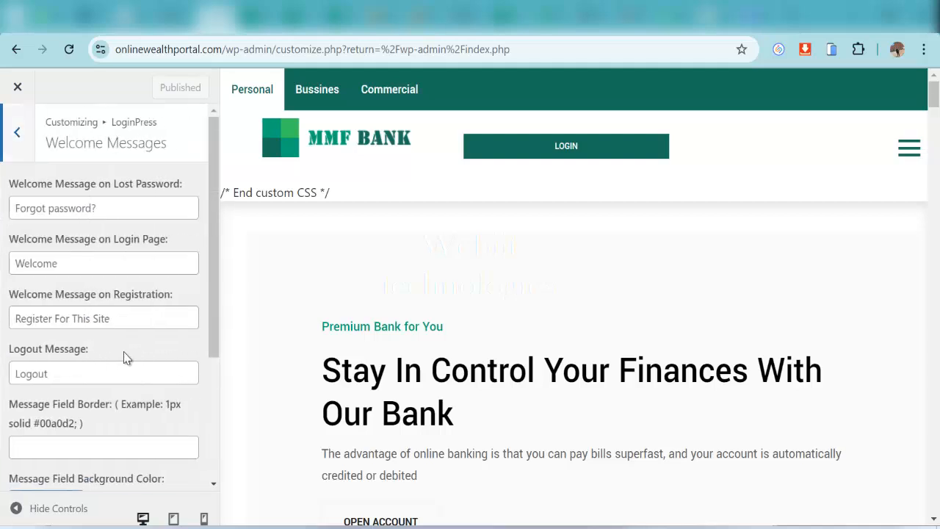
{"action": "scroll", "coordinate": [111, 316], "scroll_direction": "down", "scroll_amount": 3}
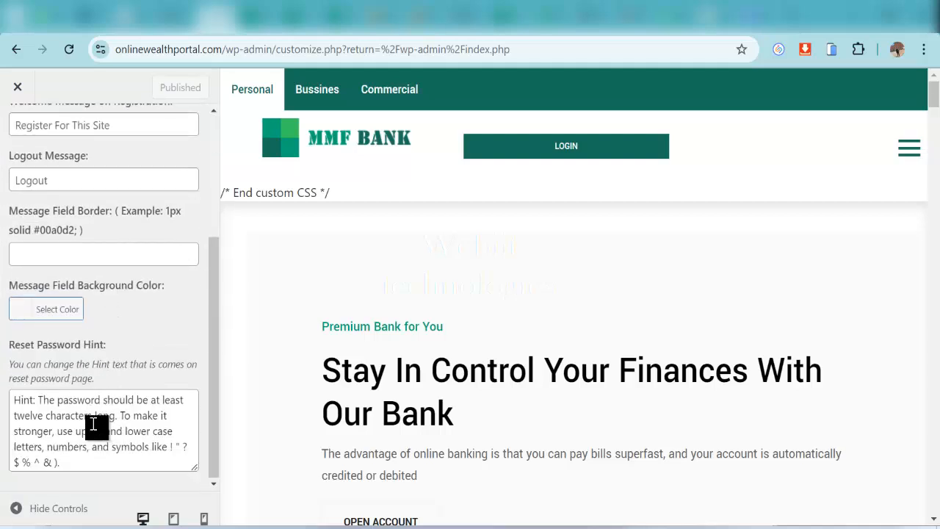
{"action": "scroll", "coordinate": [125, 387], "scroll_direction": "up", "scroll_amount": 2}
{"action": "scroll", "coordinate": [118, 352], "scroll_direction": "up", "scroll_amount": 2}
{"action": "left_click", "coordinate": [22, 132]}
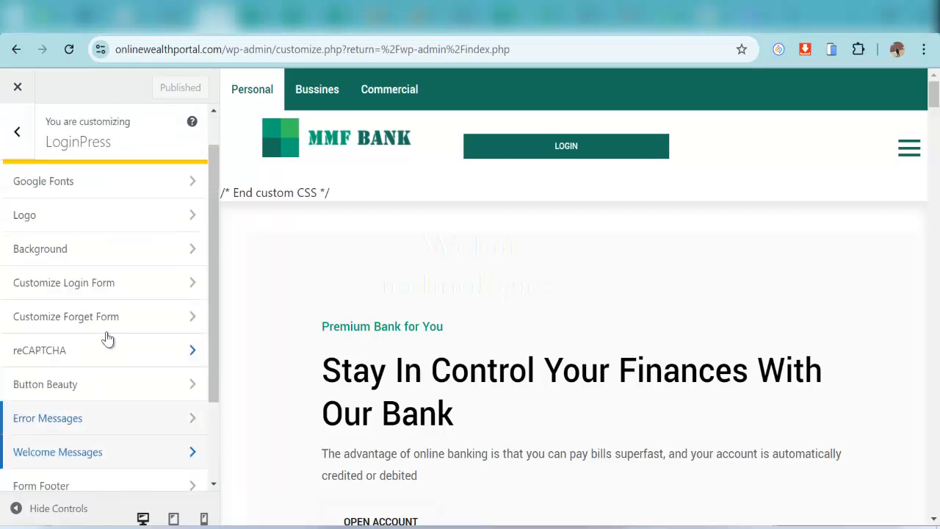
{"action": "scroll", "coordinate": [102, 382], "scroll_direction": "down", "scroll_amount": 3}
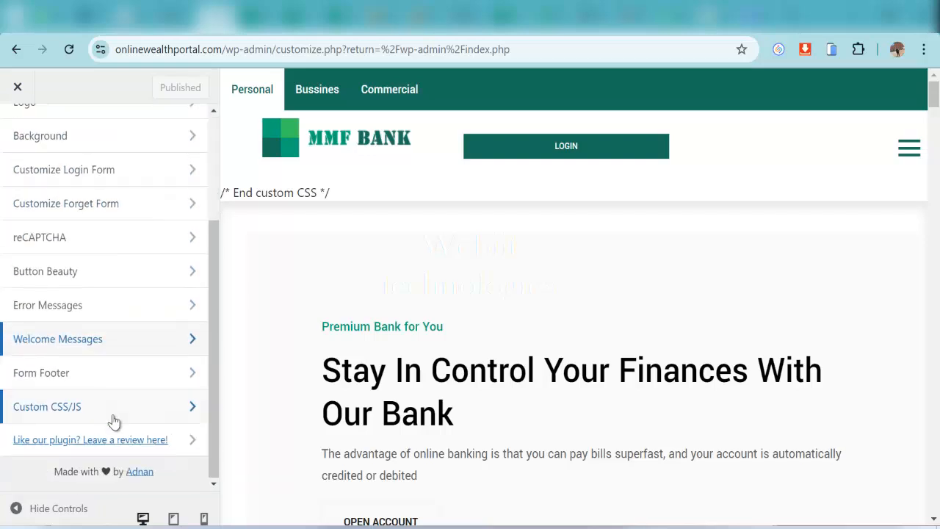
{"action": "scroll", "coordinate": [88, 441], "scroll_direction": "up", "scroll_amount": 3}
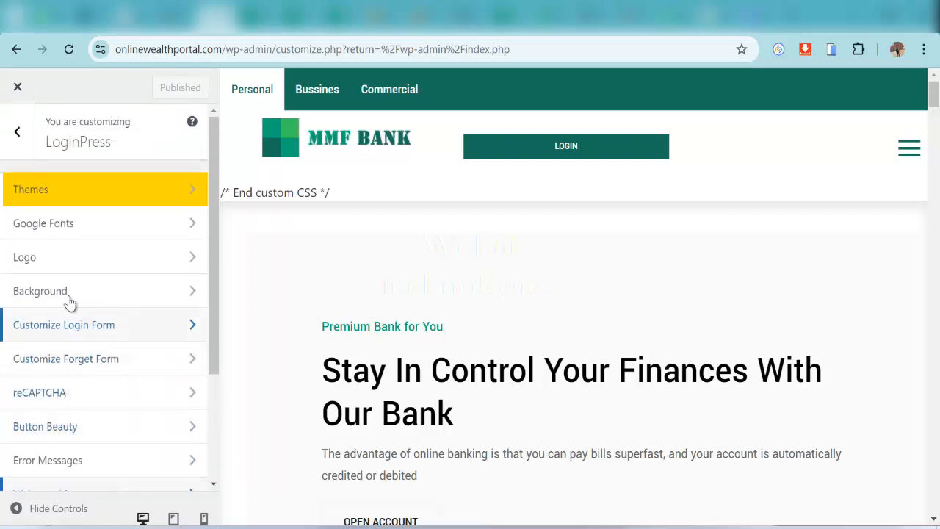
{"action": "left_click", "coordinate": [18, 134]}
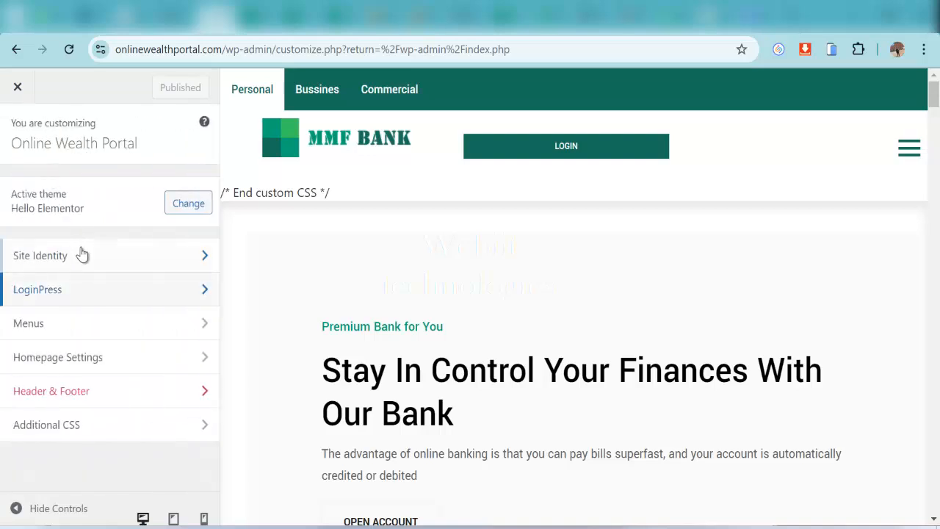
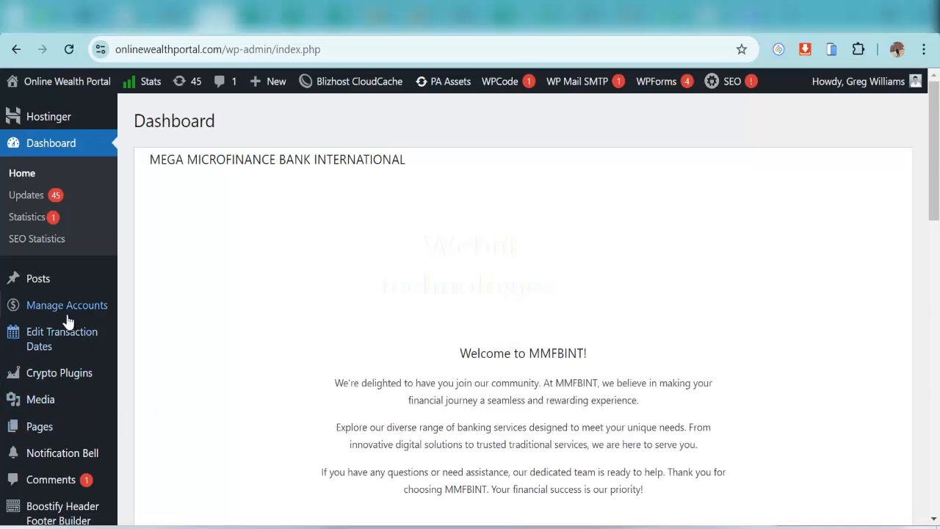
Open the account-funding page and start a funding with a user and Checking account type
{"action": "left_click", "coordinate": [96, 310]}
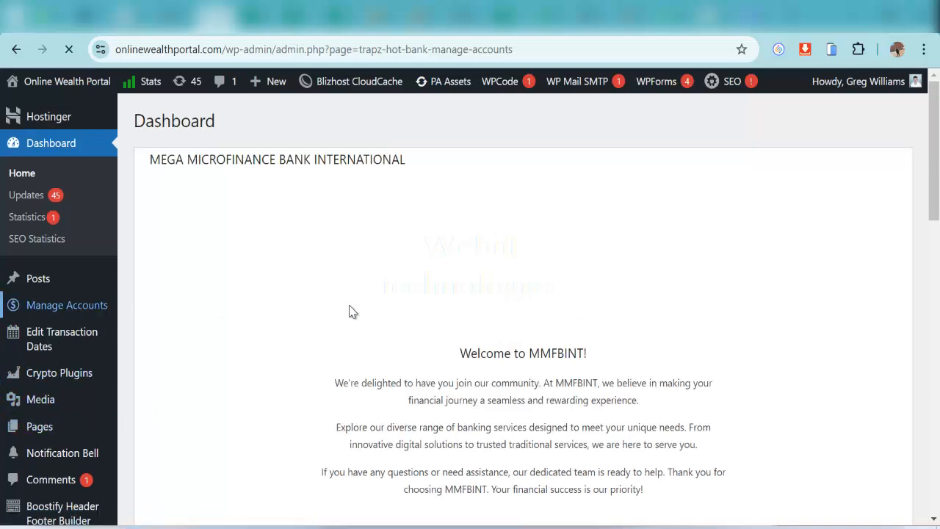
{"action": "scroll", "coordinate": [309, 337], "scroll_direction": "down", "scroll_amount": 1}
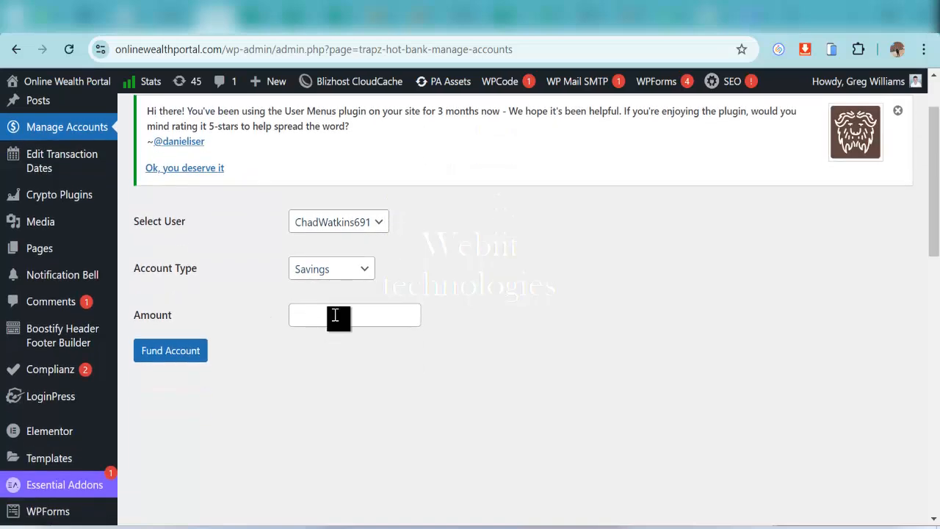
{"action": "left_click", "coordinate": [356, 222]}
{"action": "left_click", "coordinate": [349, 267]}
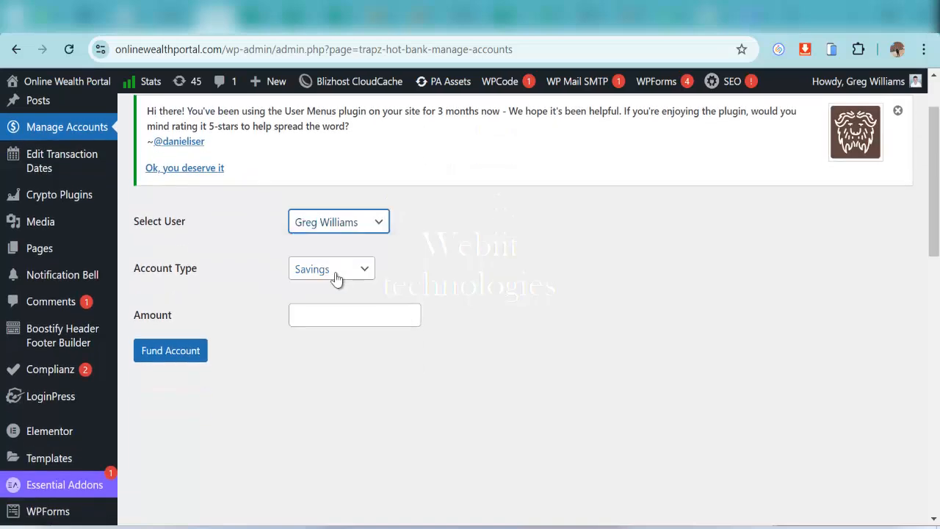
{"action": "left_click", "coordinate": [335, 274]}
{"action": "left_click", "coordinate": [330, 312]}
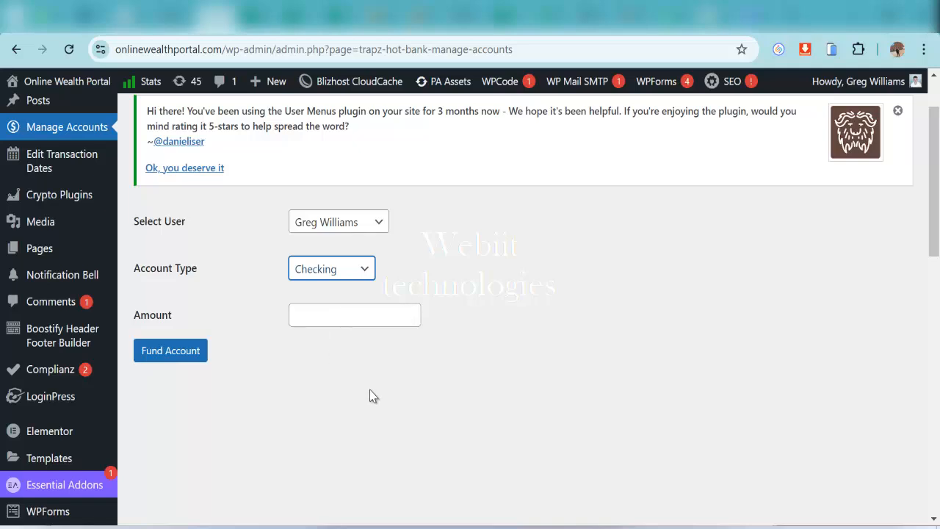
{"action": "scroll", "coordinate": [372, 395], "scroll_direction": "up", "scroll_amount": 1}
{"action": "mouse_move", "coordinate": [68, 314]}
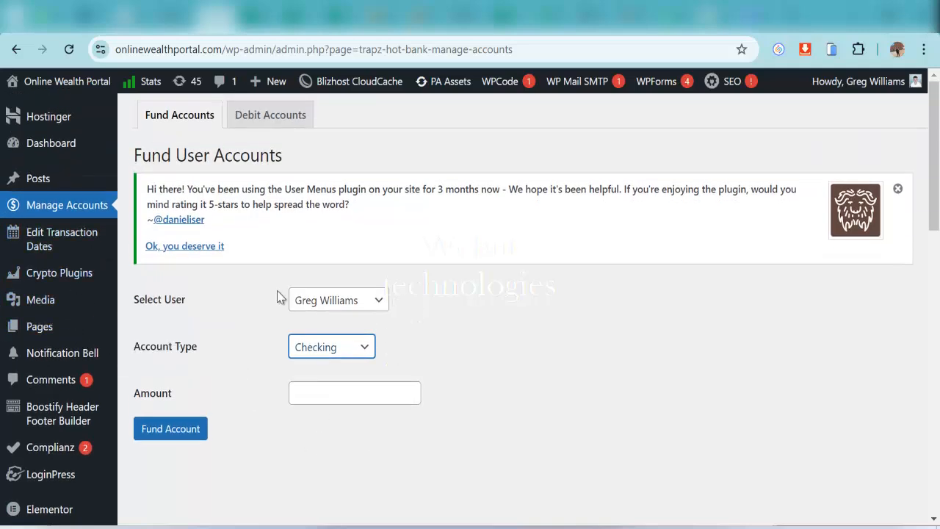
{"action": "scroll", "coordinate": [327, 362], "scroll_direction": "down", "scroll_amount": 1}
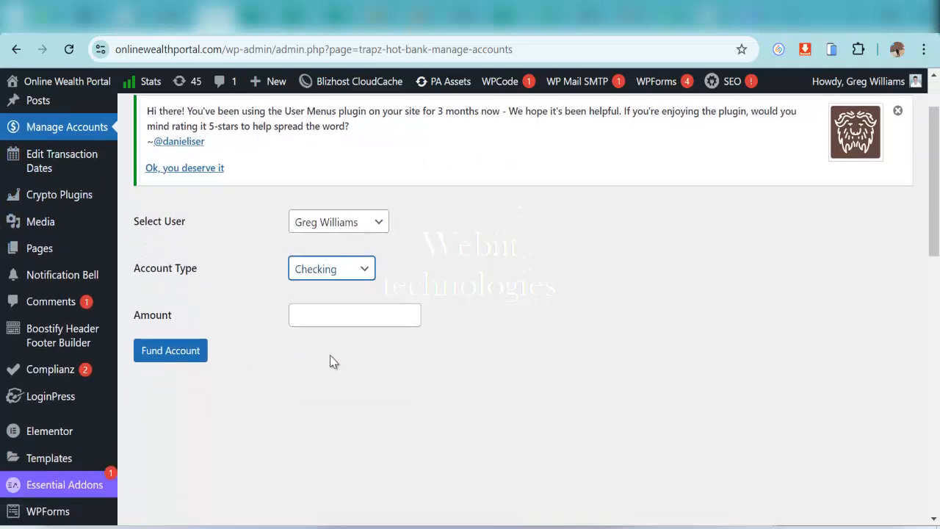
Switch to a different user, choose Savings, enter 1500 and submit the funding
{"action": "left_click", "coordinate": [340, 225]}
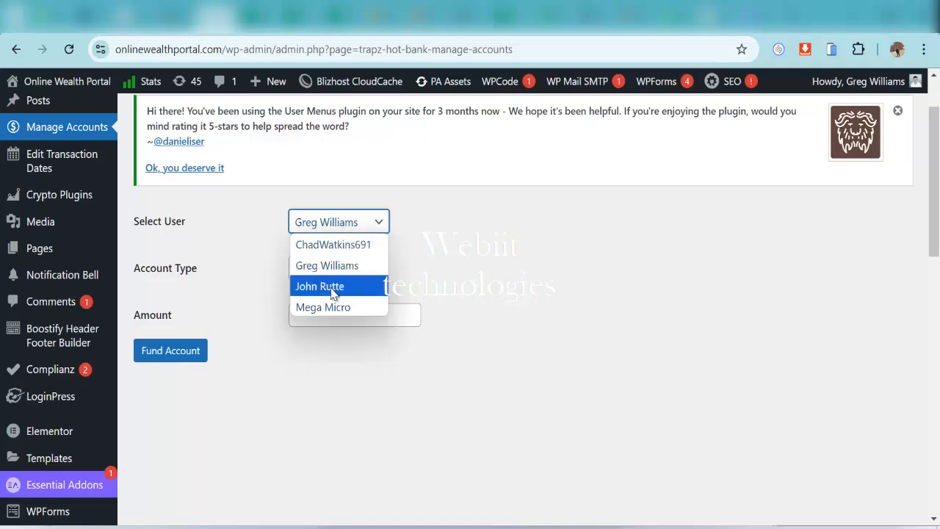
{"action": "left_click", "coordinate": [323, 288]}
{"action": "left_click", "coordinate": [350, 277]}
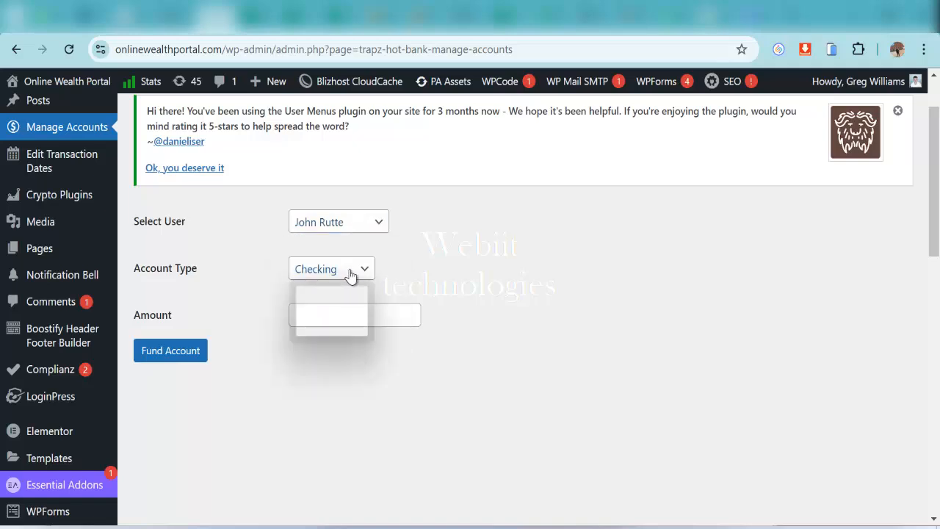
{"action": "left_click", "coordinate": [332, 292]}
{"action": "left_click", "coordinate": [346, 319]}
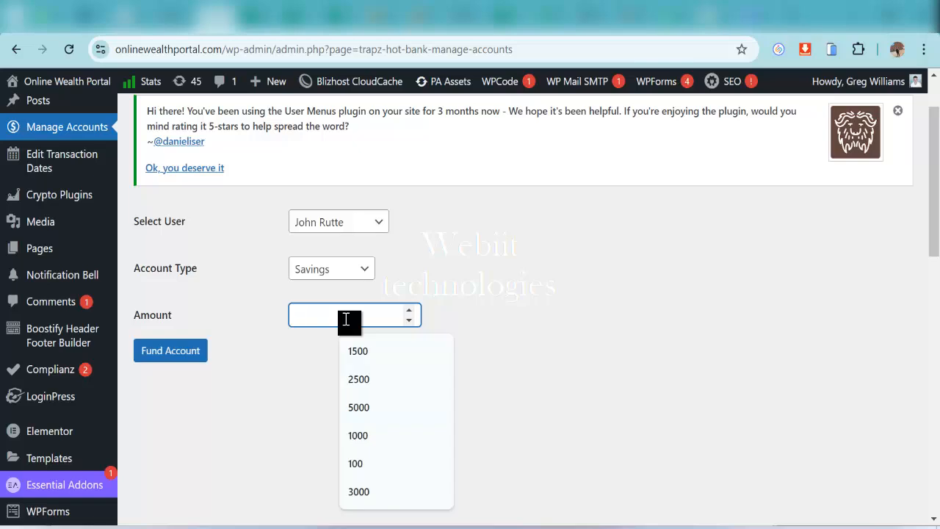
{"action": "left_click", "coordinate": [348, 351]}
{"action": "left_click", "coordinate": [179, 358]}
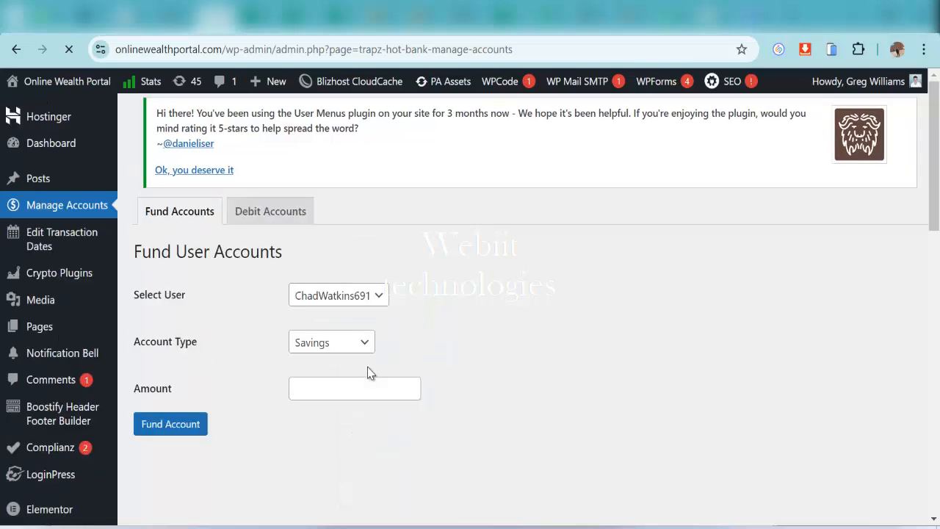
{"action": "scroll", "coordinate": [158, 331], "scroll_direction": "down", "scroll_amount": 1}
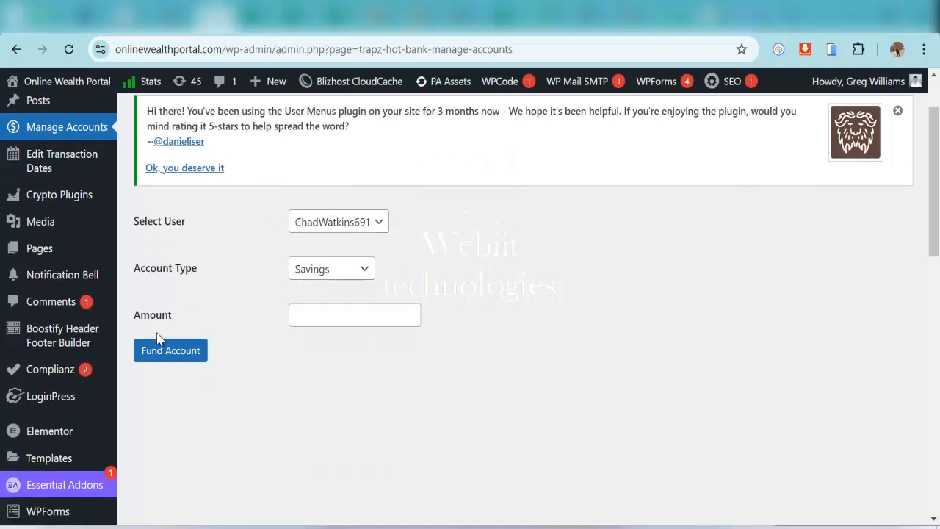
{"action": "scroll", "coordinate": [154, 345], "scroll_direction": "down", "scroll_amount": 1}
{"action": "scroll", "coordinate": [117, 357], "scroll_direction": "up", "scroll_amount": 2}
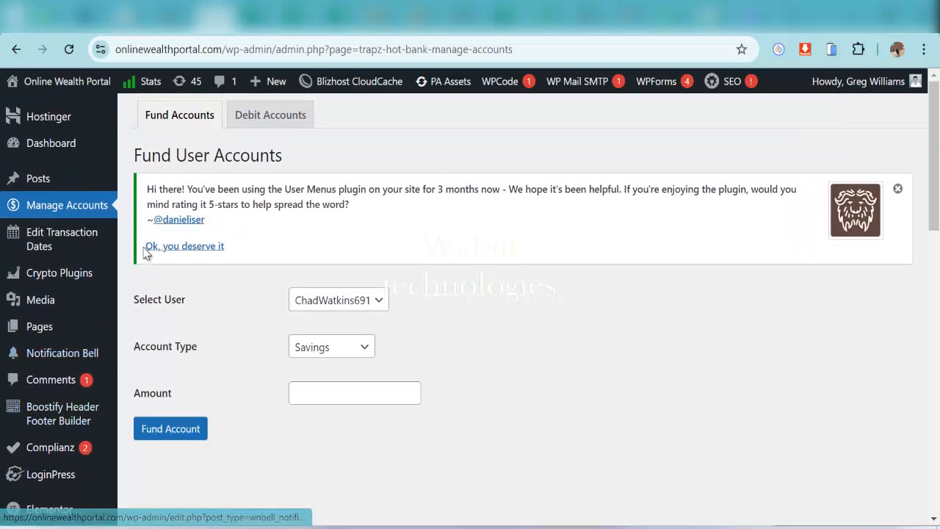
{"action": "left_click", "coordinate": [100, 244]}
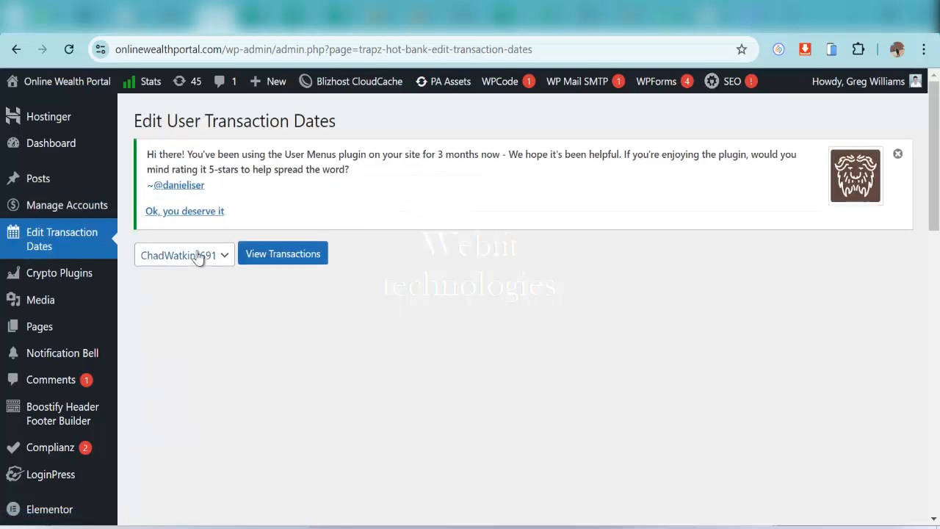
{"action": "left_click", "coordinate": [199, 255]}
{"action": "left_click", "coordinate": [177, 298]}
{"action": "left_click", "coordinate": [301, 254]}
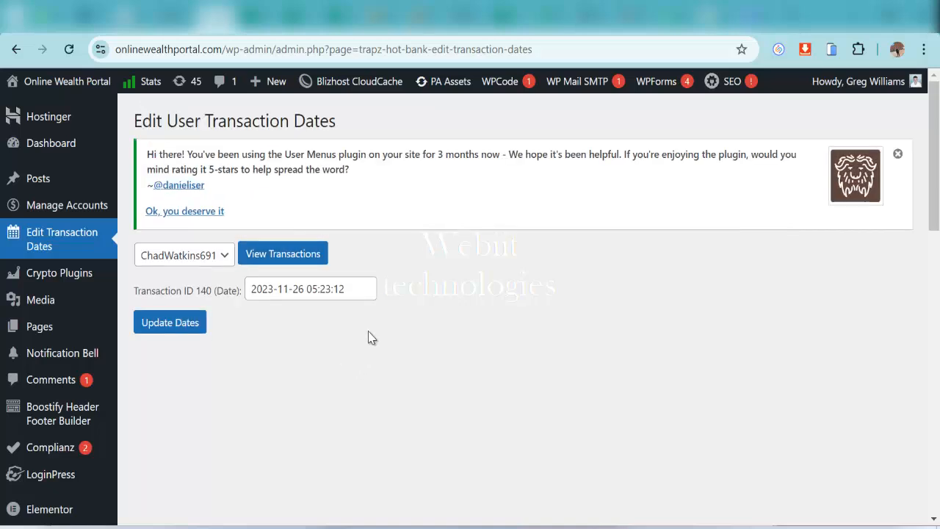
{"action": "left_click", "coordinate": [344, 294]}
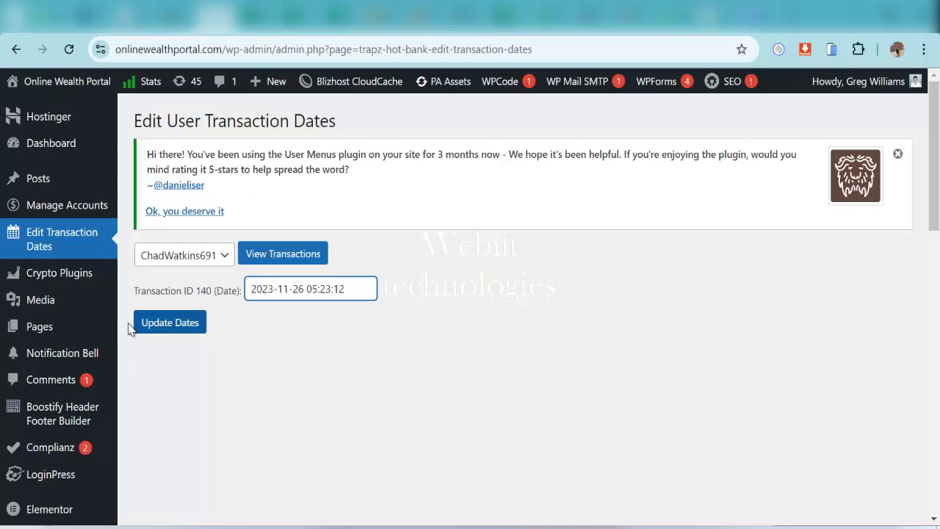
{"action": "mouse_move", "coordinate": [89, 301]}
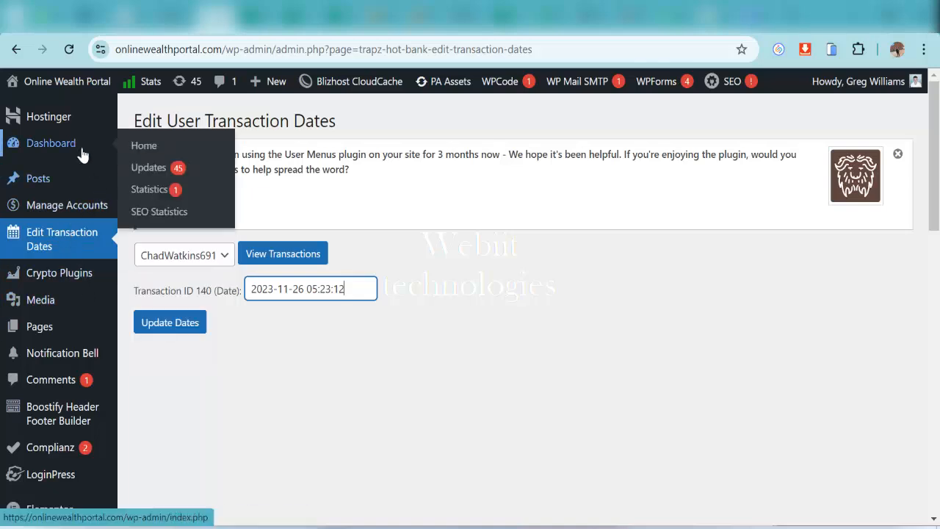
{"action": "scroll", "coordinate": [107, 307], "scroll_direction": "down", "scroll_amount": 1}
{"action": "scroll", "coordinate": [108, 307], "scroll_direction": "down", "scroll_amount": 3}
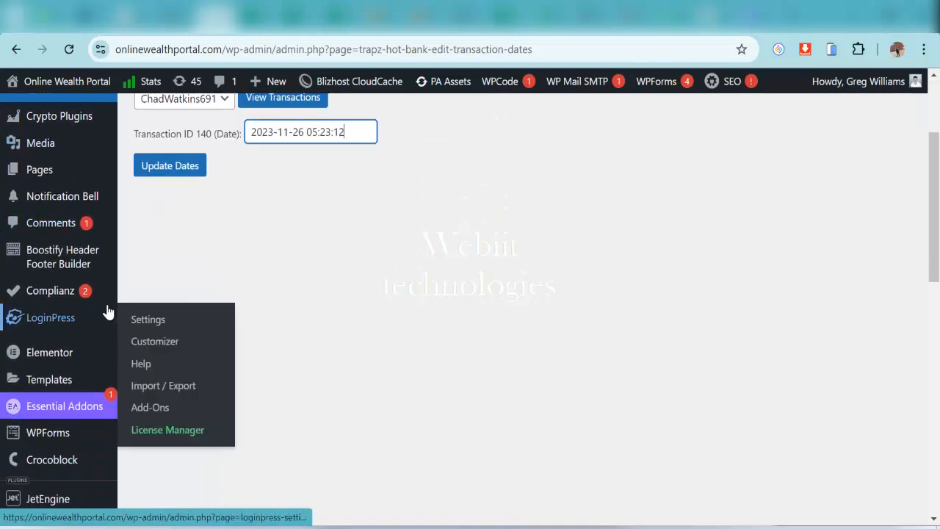
{"action": "scroll", "coordinate": [103, 313], "scroll_direction": "down", "scroll_amount": 1}
{"action": "mouse_move", "coordinate": [55, 290]}
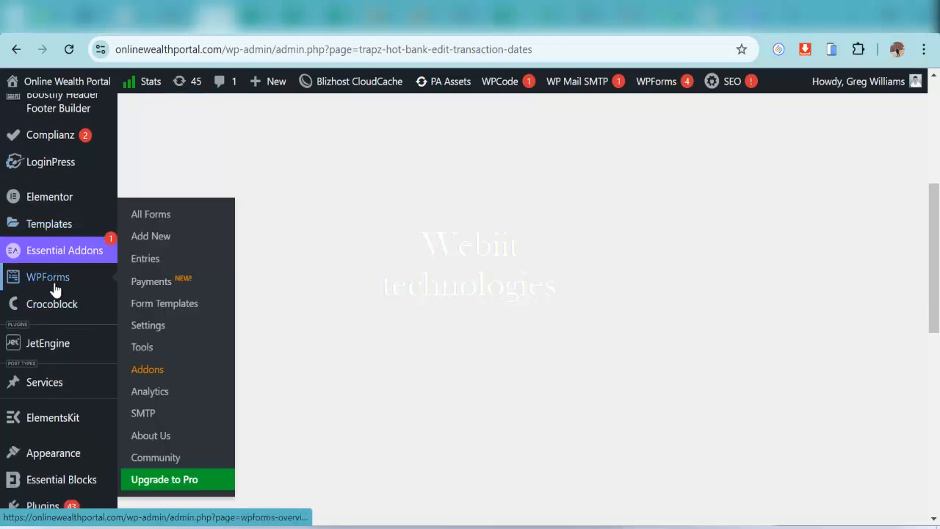
{"action": "scroll", "coordinate": [99, 293], "scroll_direction": "down", "scroll_amount": 3}
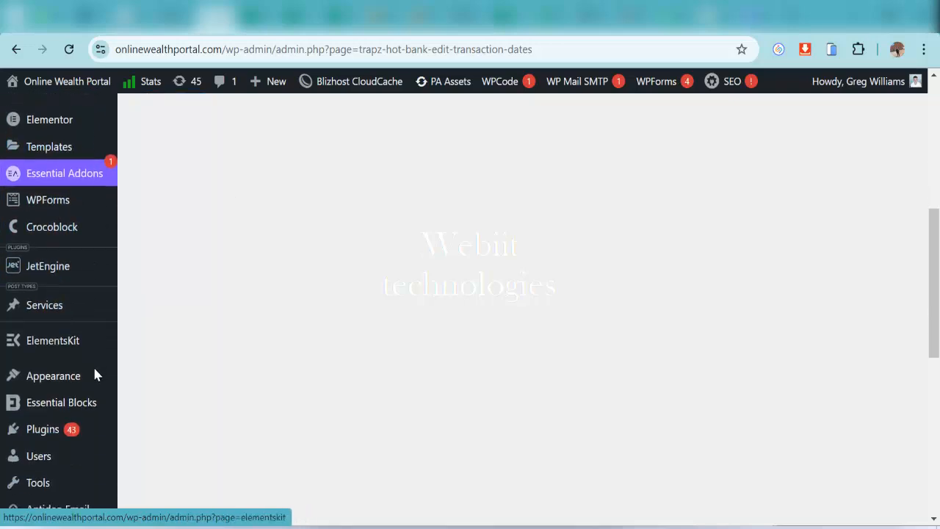
{"action": "mouse_move", "coordinate": [71, 492]}
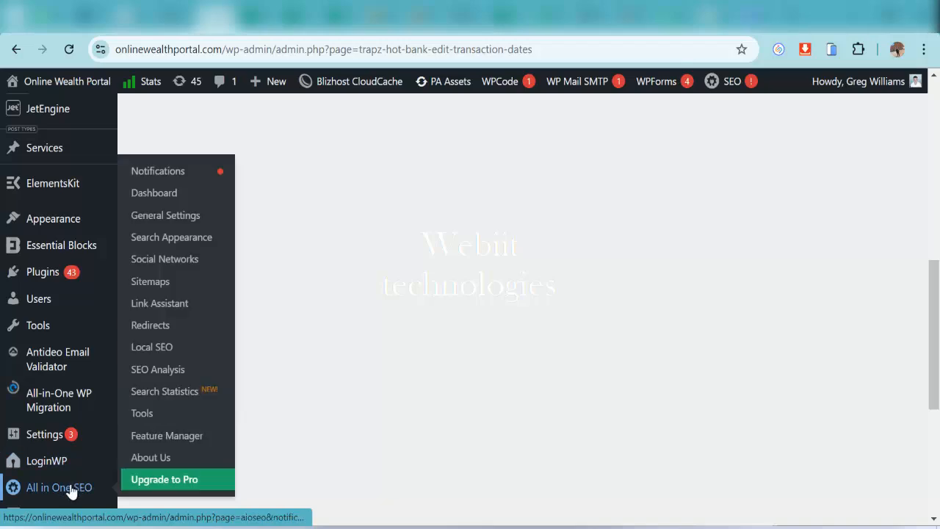
{"action": "scroll", "coordinate": [55, 477], "scroll_direction": "up", "scroll_amount": 6}
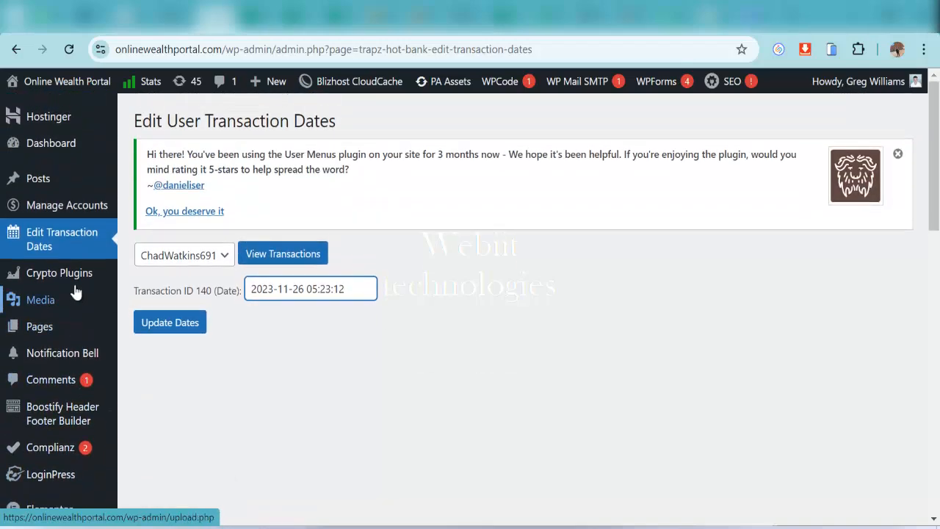
{"action": "scroll", "coordinate": [73, 265], "scroll_direction": "down", "scroll_amount": 2}
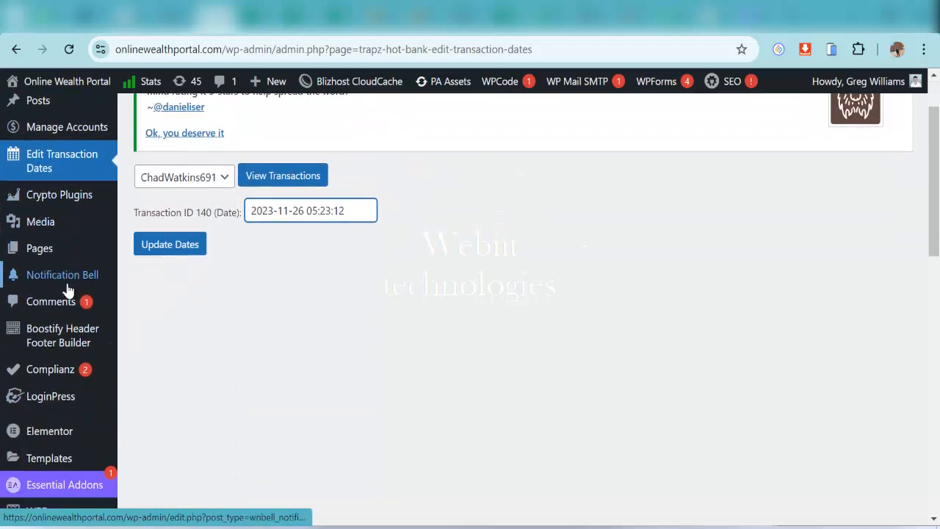
{"action": "scroll", "coordinate": [68, 345], "scroll_direction": "down", "scroll_amount": 2}
{"action": "mouse_move", "coordinate": [66, 353]}
{"action": "scroll", "coordinate": [64, 358], "scroll_direction": "down", "scroll_amount": 1}
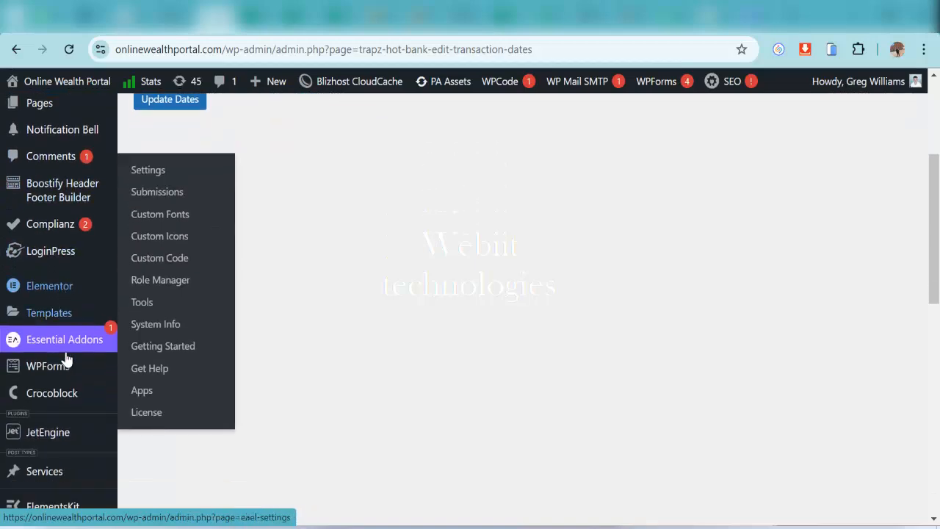
{"action": "scroll", "coordinate": [64, 358], "scroll_direction": "up", "scroll_amount": 3}
{"action": "mouse_move", "coordinate": [66, 326]}
{"action": "scroll", "coordinate": [65, 326], "scroll_direction": "down", "scroll_amount": 6}
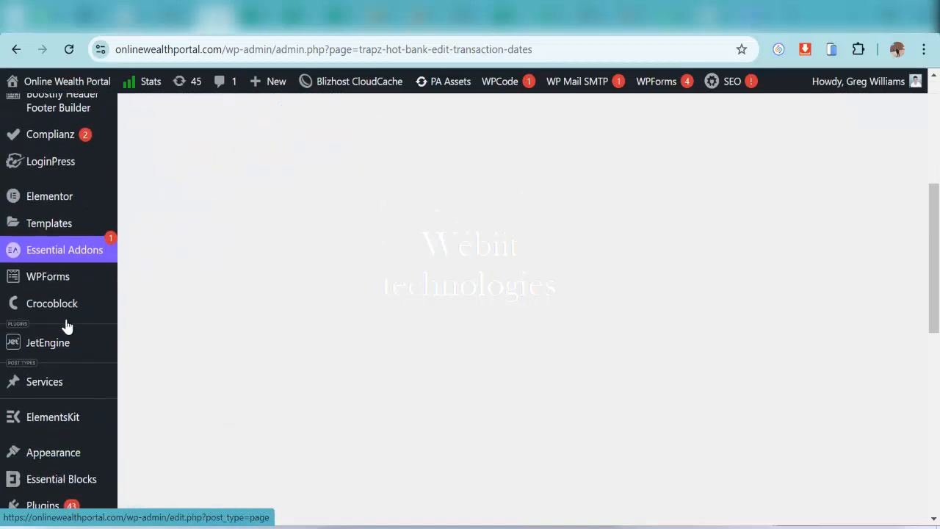
{"action": "mouse_move", "coordinate": [59, 376]}
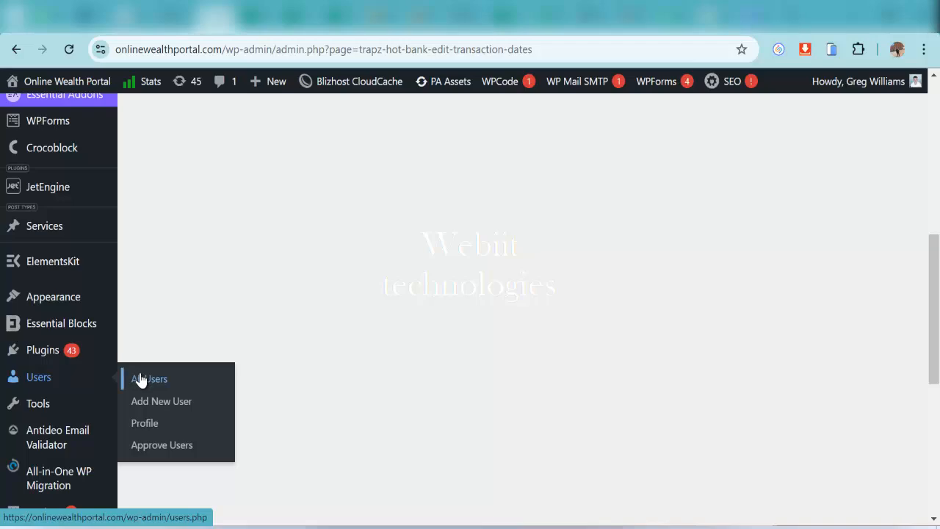
Open the Users list and edit the first user's profile
{"action": "left_click", "coordinate": [143, 379]}
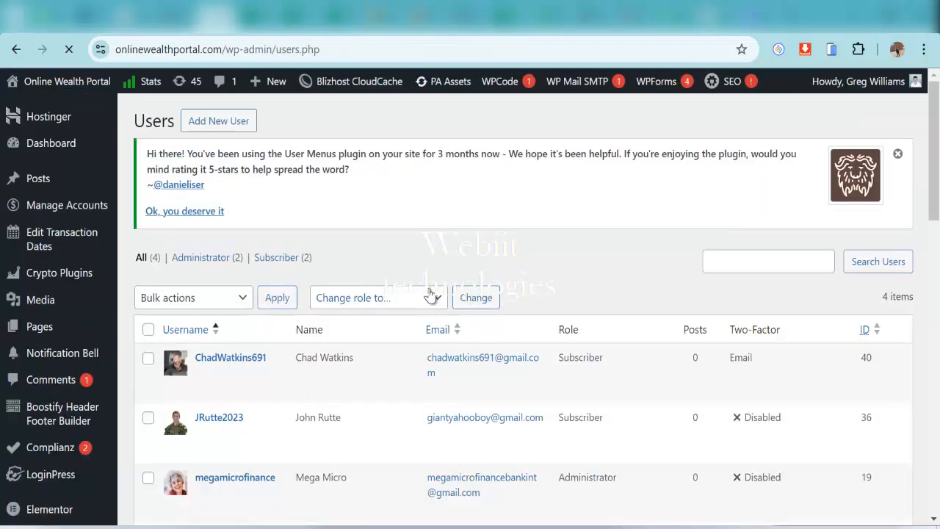
{"action": "scroll", "coordinate": [430, 294], "scroll_direction": "down", "scroll_amount": 3}
{"action": "left_click", "coordinate": [221, 202]}
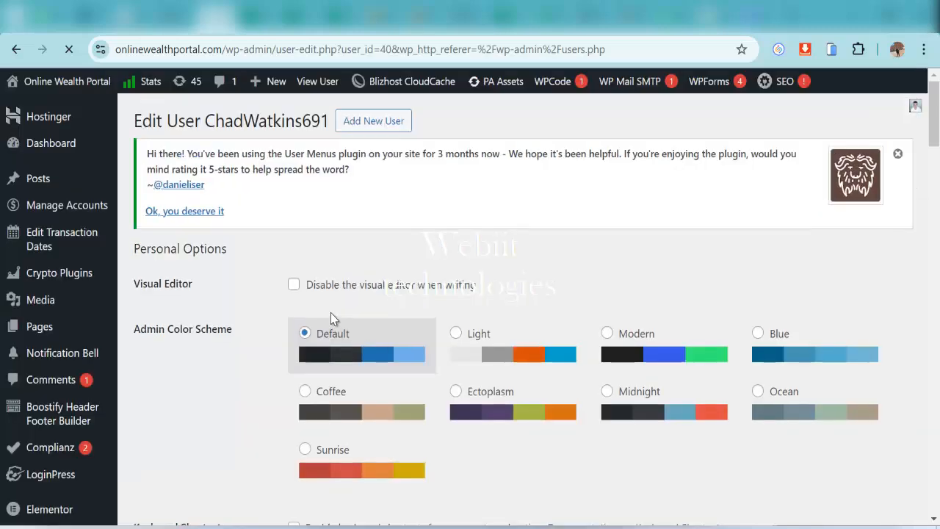
{"action": "scroll", "coordinate": [331, 318], "scroll_direction": "down", "scroll_amount": 4}
{"action": "scroll", "coordinate": [330, 318], "scroll_direction": "down", "scroll_amount": 5}
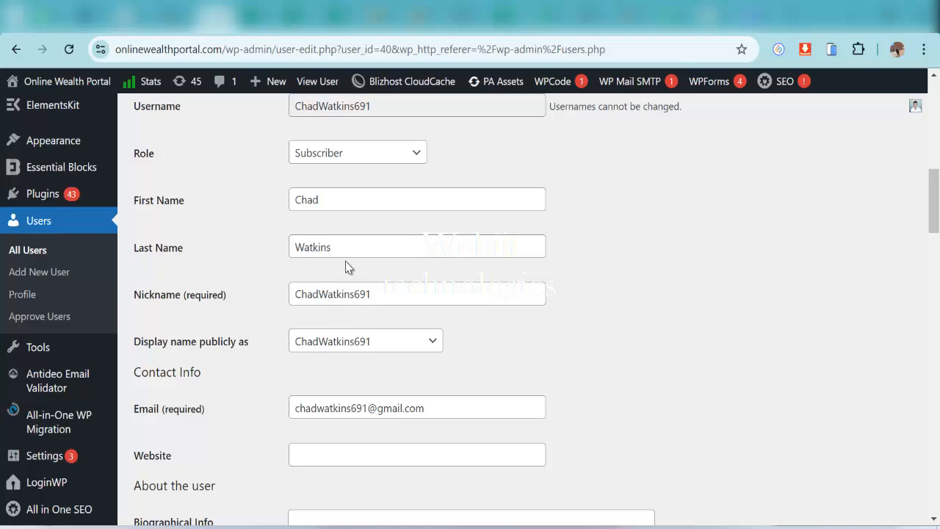
Check the First Name, Last Name and Nickname fields, then reach Bank Account Information
{"action": "left_click", "coordinate": [356, 204]}
{"action": "left_click", "coordinate": [355, 250]}
{"action": "left_click", "coordinate": [355, 295]}
{"action": "scroll", "coordinate": [352, 306], "scroll_direction": "down", "scroll_amount": 2}
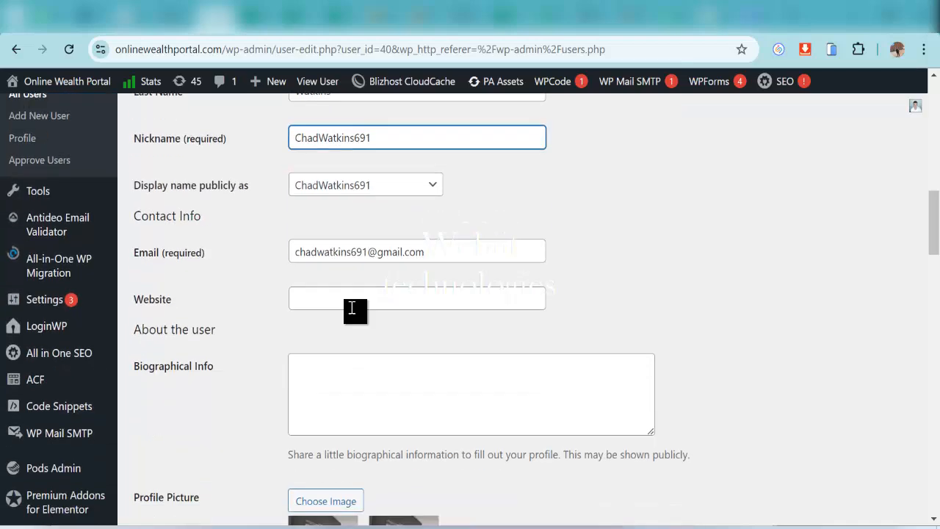
{"action": "scroll", "coordinate": [351, 309], "scroll_direction": "down", "scroll_amount": 6}
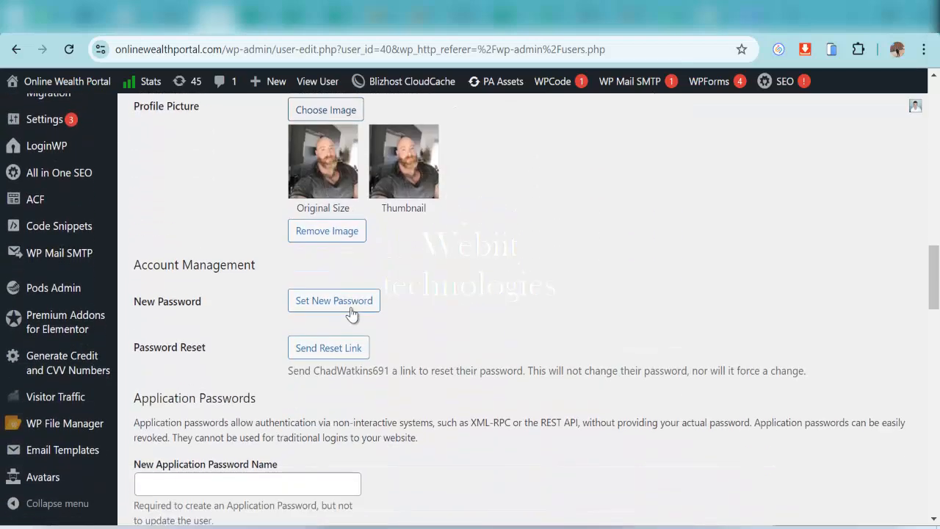
{"action": "scroll", "coordinate": [352, 314], "scroll_direction": "down", "scroll_amount": 4}
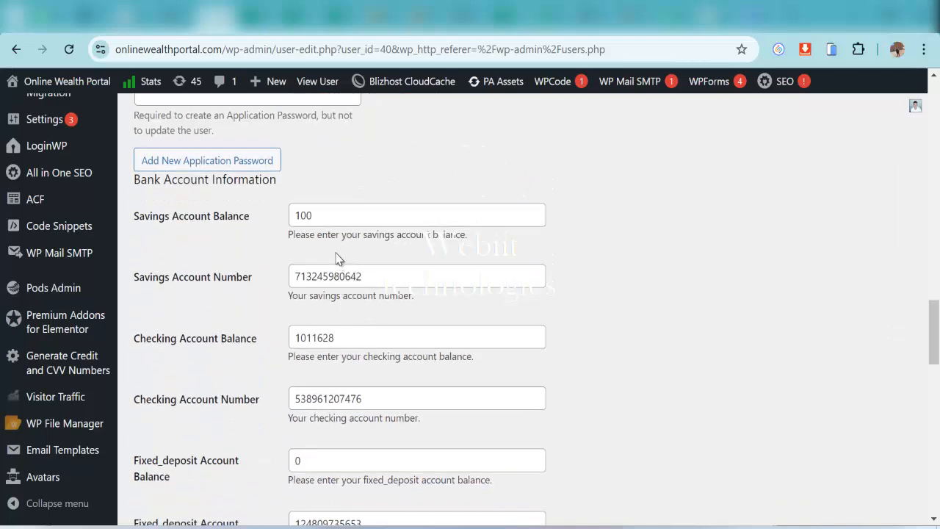
Set the savings balance to 29999 and change the savings account number's last digit to 7
{"action": "left_click", "coordinate": [328, 216]}
{"action": "left_click_drag", "start_coordinate": [327, 216], "coordinate": [283, 222]}
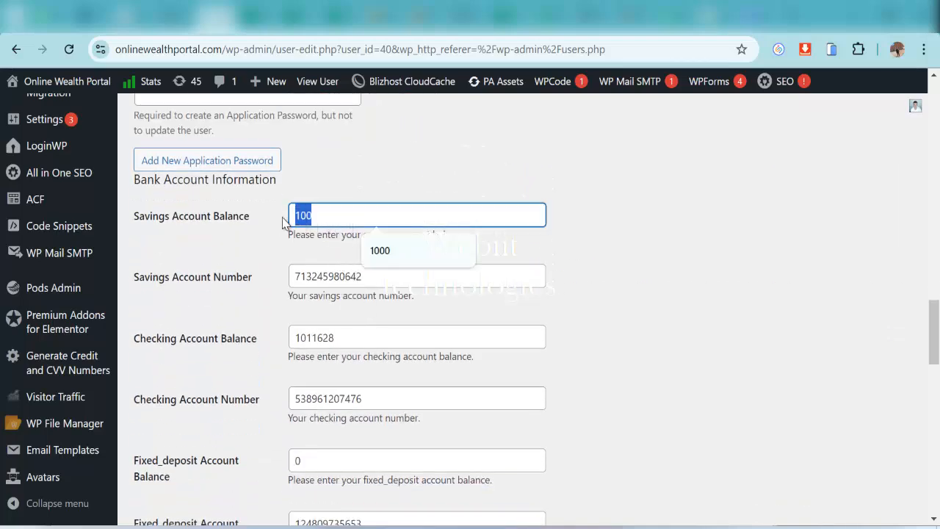
{"action": "type", "text": "29999"}
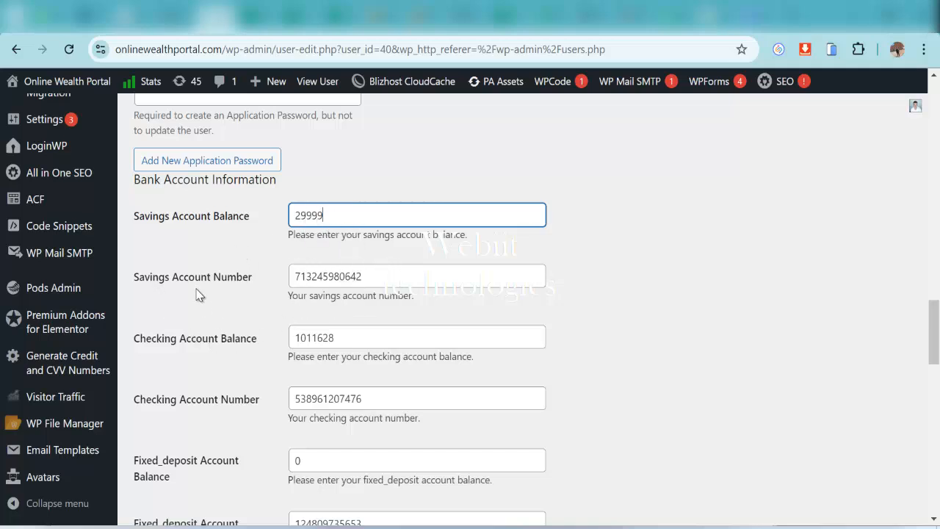
{"action": "double_click", "coordinate": [367, 279]}
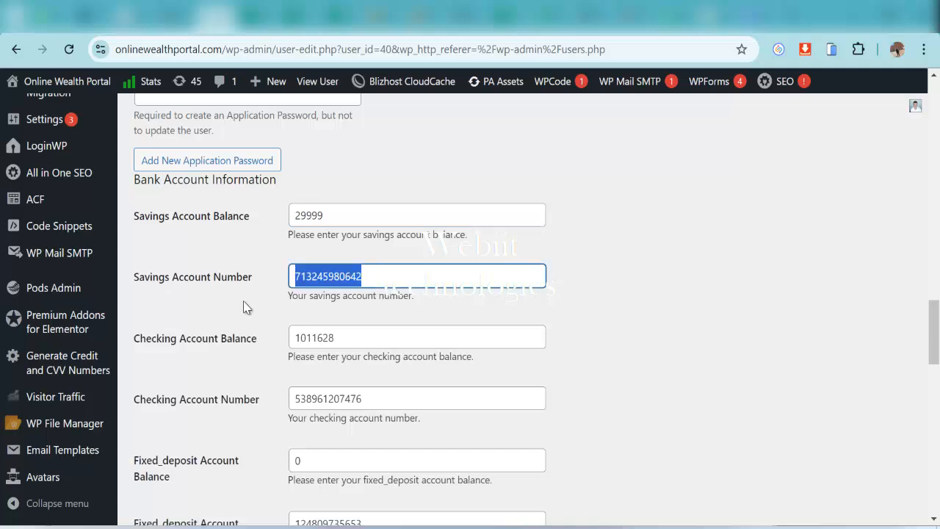
{"action": "left_click", "coordinate": [382, 276]}
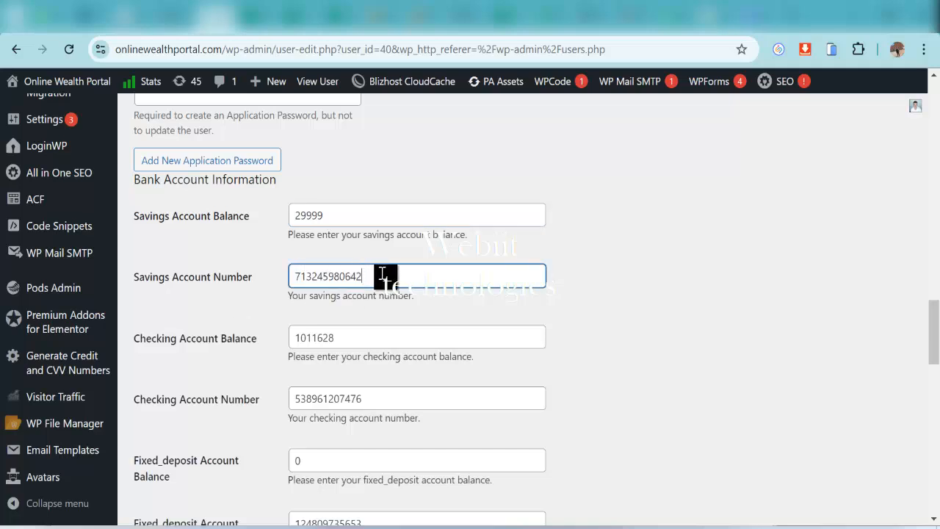
{"action": "key", "text": "BackSpace"}
{"action": "type", "text": "7"}
Set the fixed-deposit balance to 89900 and end its account number with 342
{"action": "left_click_drag", "start_coordinate": [336, 336], "coordinate": [162, 347]}
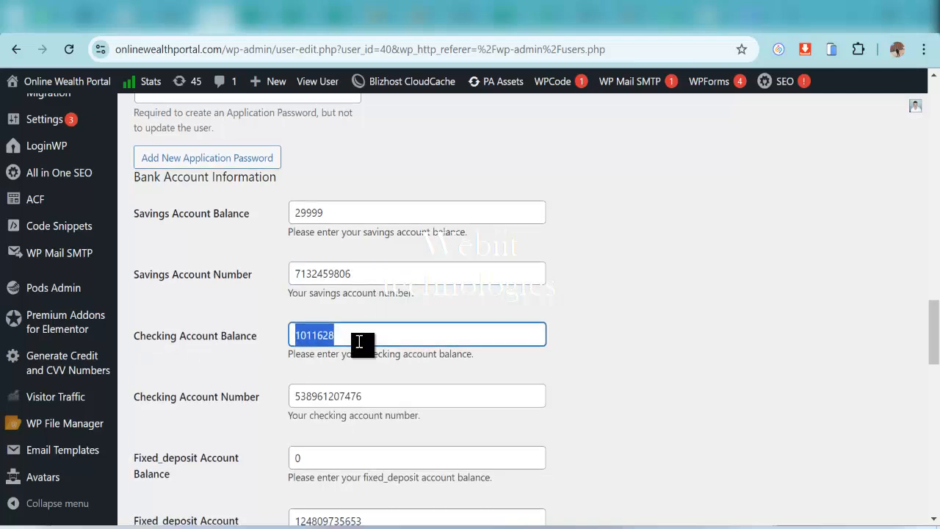
{"action": "scroll", "coordinate": [361, 345], "scroll_direction": "down", "scroll_amount": 2}
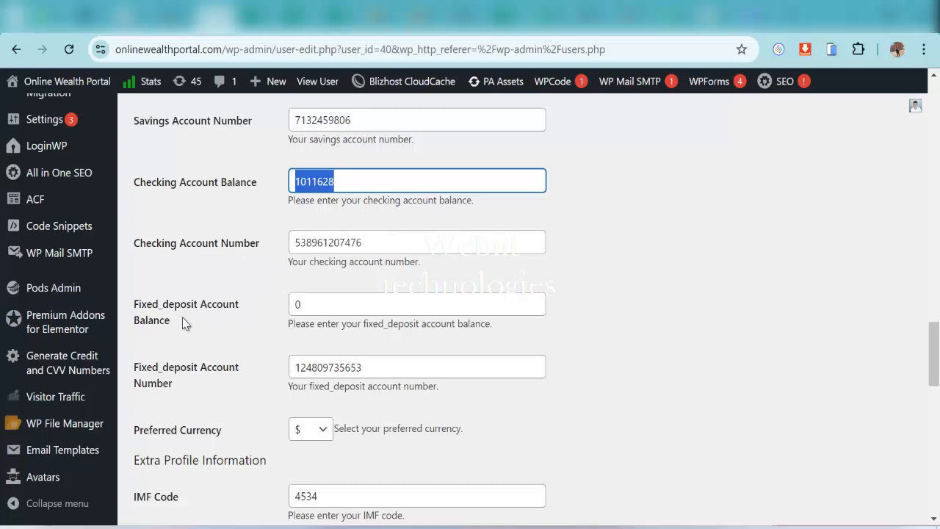
{"action": "left_click_drag", "start_coordinate": [324, 304], "coordinate": [290, 311]}
{"action": "type", "text": "289"}
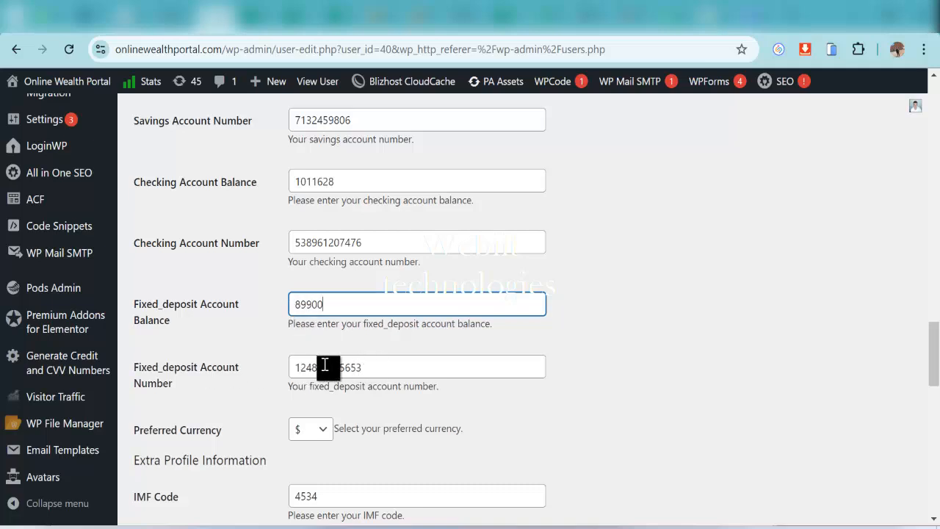
{"action": "left_click", "coordinate": [369, 368]}
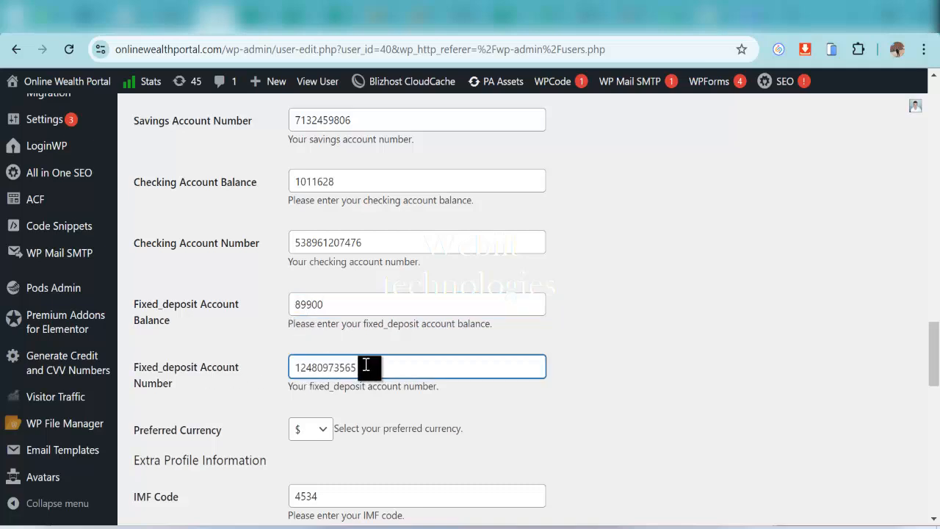
{"action": "key", "text": "BackSpace"}
{"action": "key", "text": "BackSpace"}
{"action": "type", "text": "342"}
Confirm Preferred Currency stays $ and check the IMF Code value 4534
{"action": "scroll", "coordinate": [374, 384], "scroll_direction": "down", "scroll_amount": 2}
{"action": "left_click", "coordinate": [297, 273]}
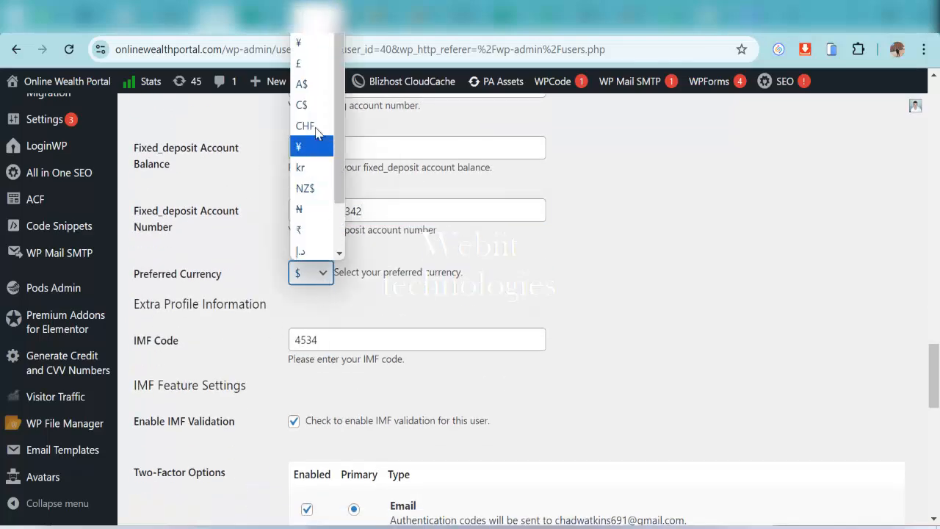
{"action": "left_click", "coordinate": [363, 317]}
{"action": "scroll", "coordinate": [358, 321], "scroll_direction": "down", "scroll_amount": 1}
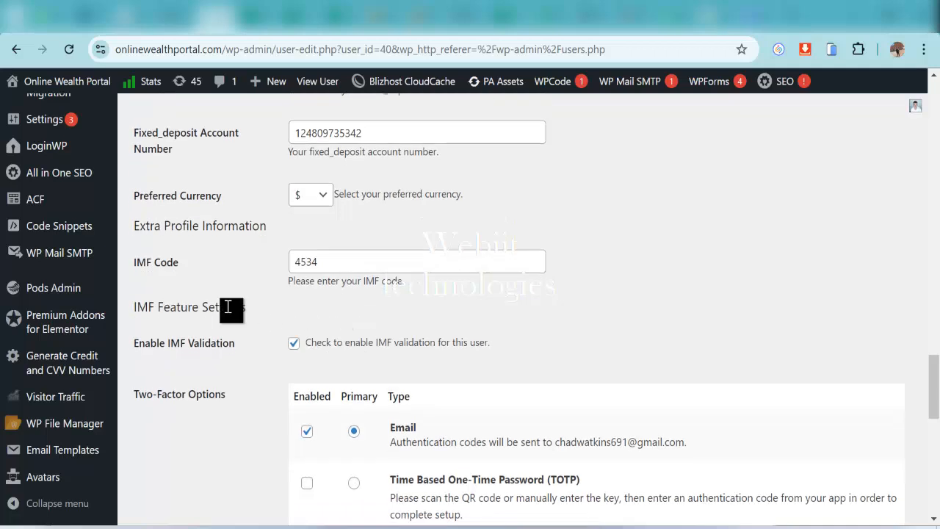
{"action": "left_click_drag", "start_coordinate": [319, 264], "coordinate": [290, 273]}
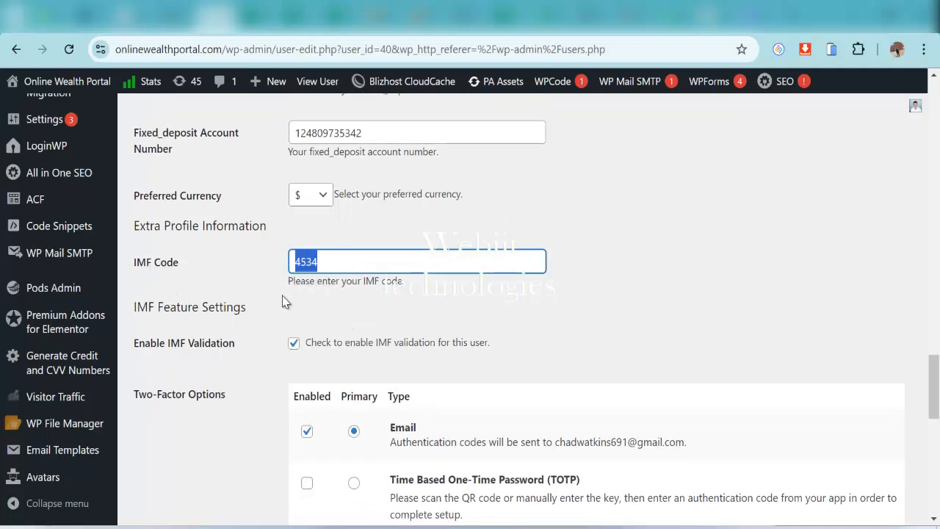
{"action": "left_click", "coordinate": [316, 263]}
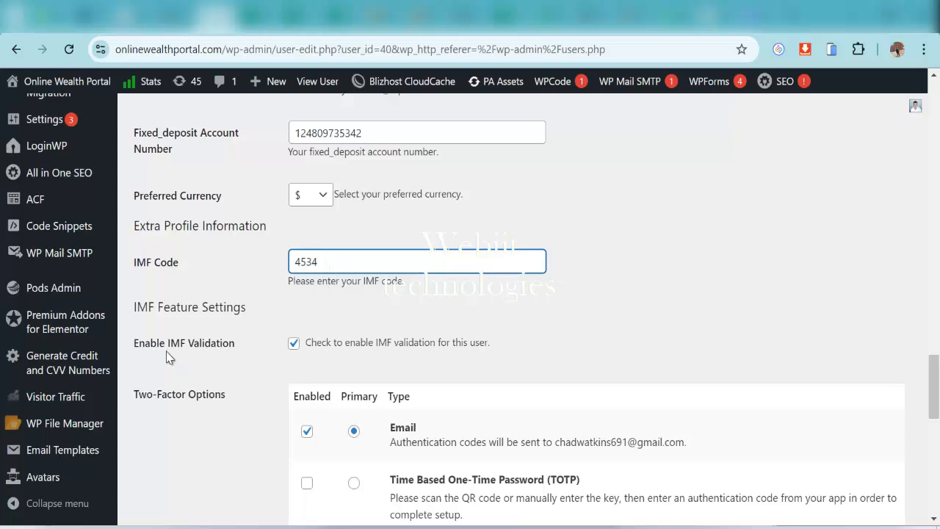
Turn off IMF validation and review the Two-Factor Options further down the profile
{"action": "left_click", "coordinate": [294, 349]}
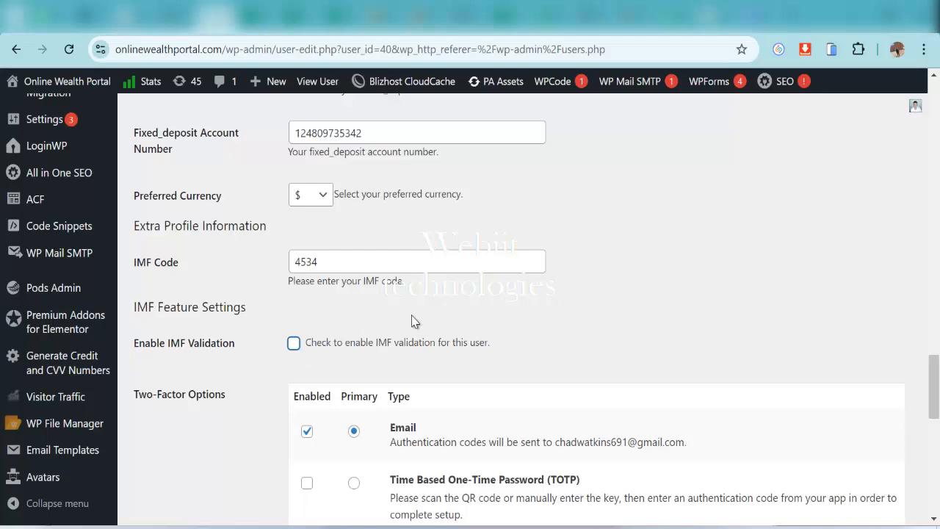
{"action": "scroll", "coordinate": [417, 332], "scroll_direction": "down", "scroll_amount": 1}
{"action": "scroll", "coordinate": [396, 312], "scroll_direction": "down", "scroll_amount": 2}
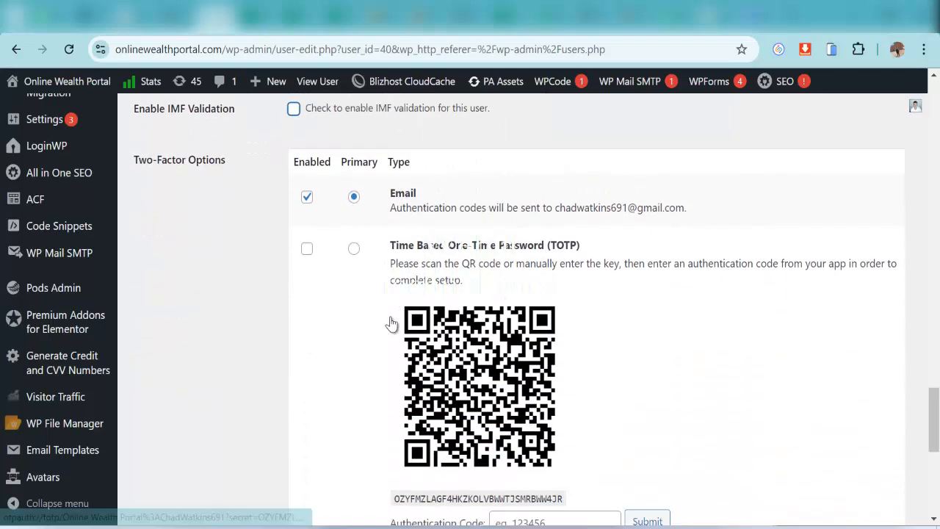
{"action": "scroll", "coordinate": [409, 318], "scroll_direction": "down", "scroll_amount": 1}
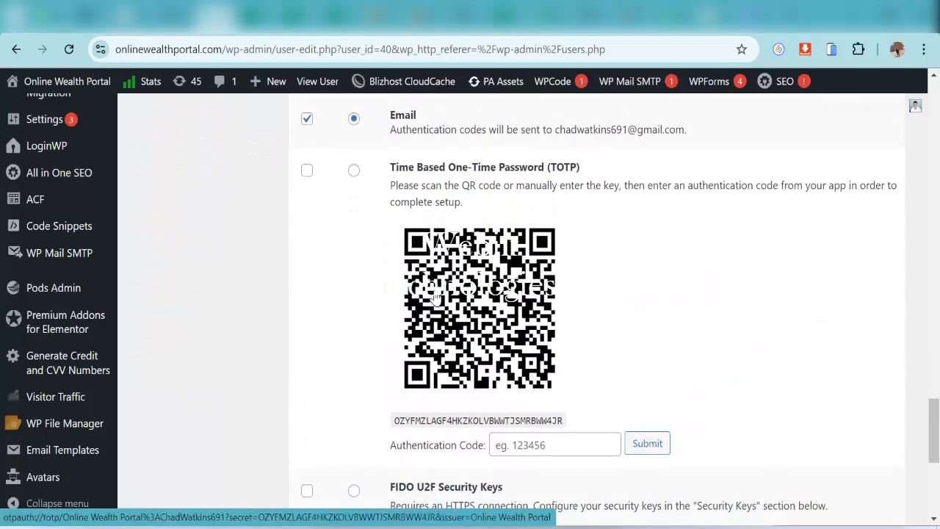
{"action": "scroll", "coordinate": [389, 242], "scroll_direction": "up", "scroll_amount": 1}
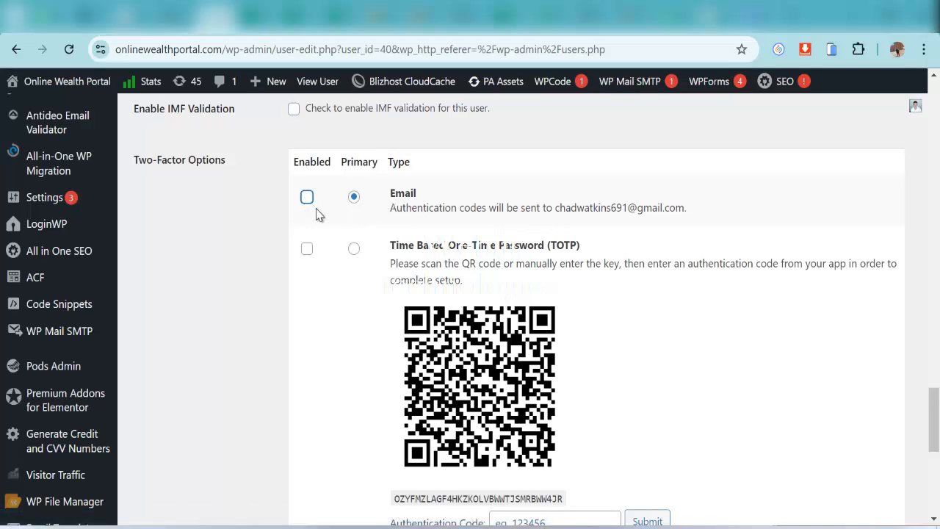
{"action": "scroll", "coordinate": [403, 220], "scroll_direction": "down", "scroll_amount": 4}
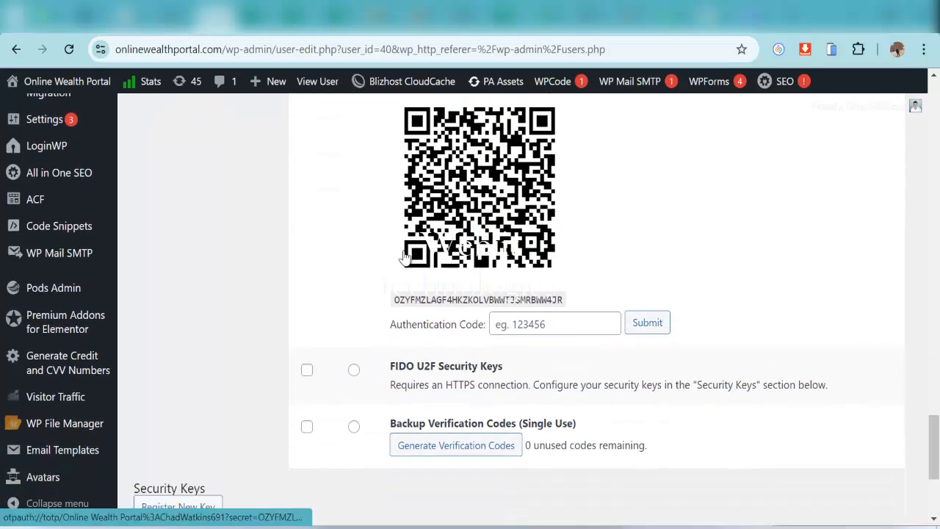
{"action": "scroll", "coordinate": [401, 294], "scroll_direction": "down", "scroll_amount": 2}
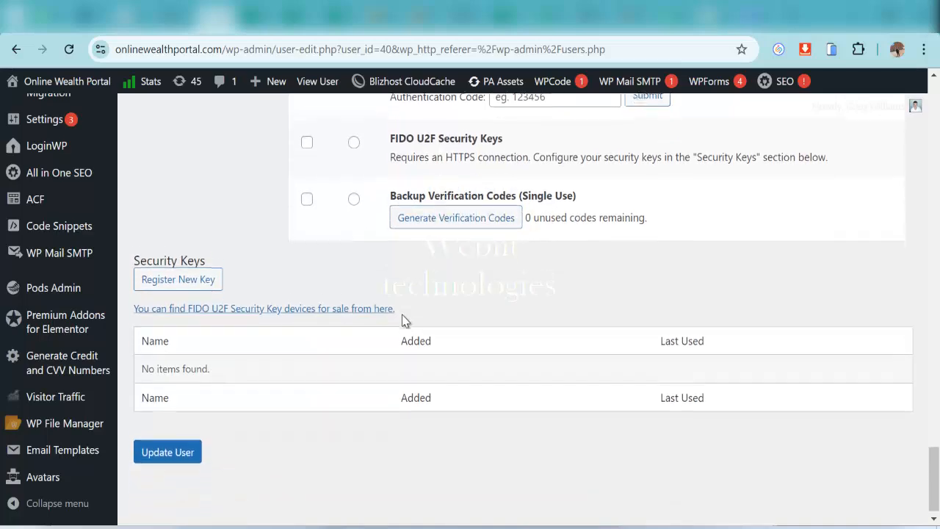
{"action": "scroll", "coordinate": [426, 279], "scroll_direction": "up", "scroll_amount": 8}
{"action": "scroll", "coordinate": [441, 257], "scroll_direction": "down", "scroll_amount": 1}
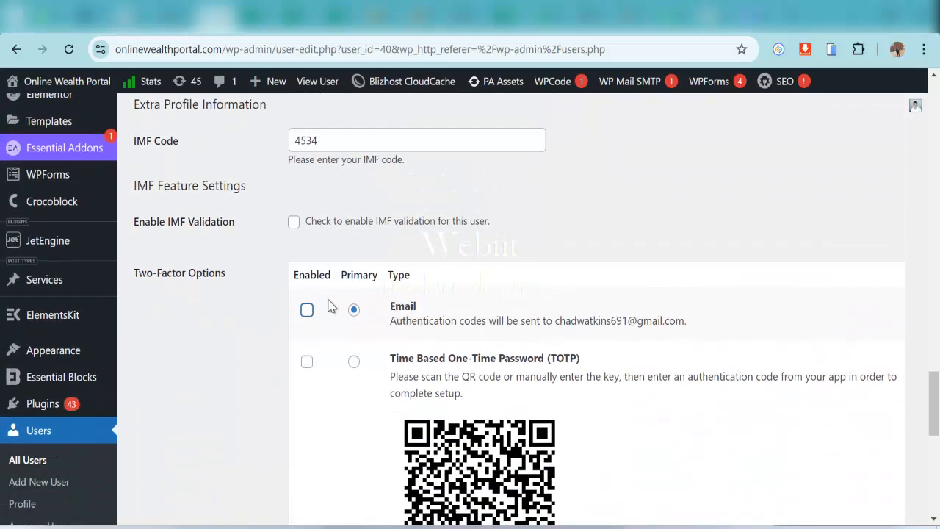
{"action": "scroll", "coordinate": [331, 294], "scroll_direction": "up", "scroll_amount": 1}
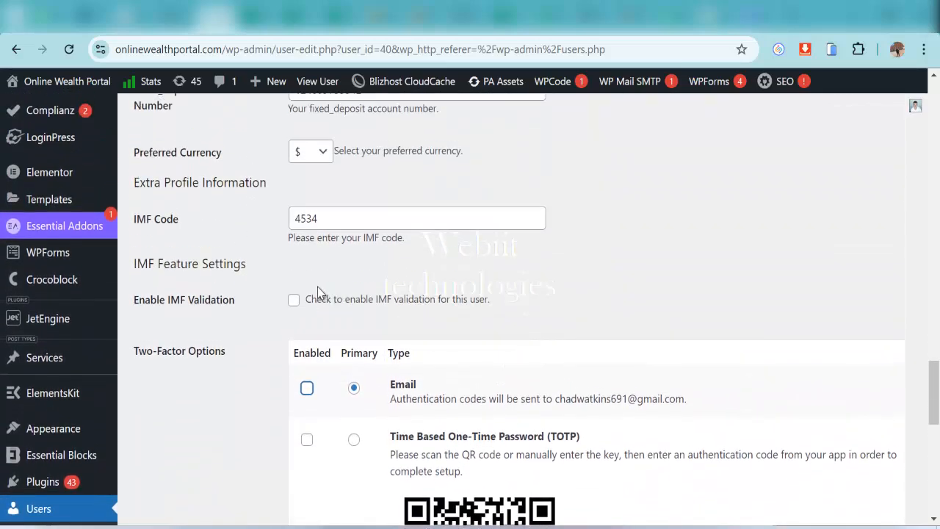
Re-enable IMF validation and save the profile with Update User
{"action": "left_click", "coordinate": [294, 301]}
{"action": "scroll", "coordinate": [343, 309], "scroll_direction": "down", "scroll_amount": 8}
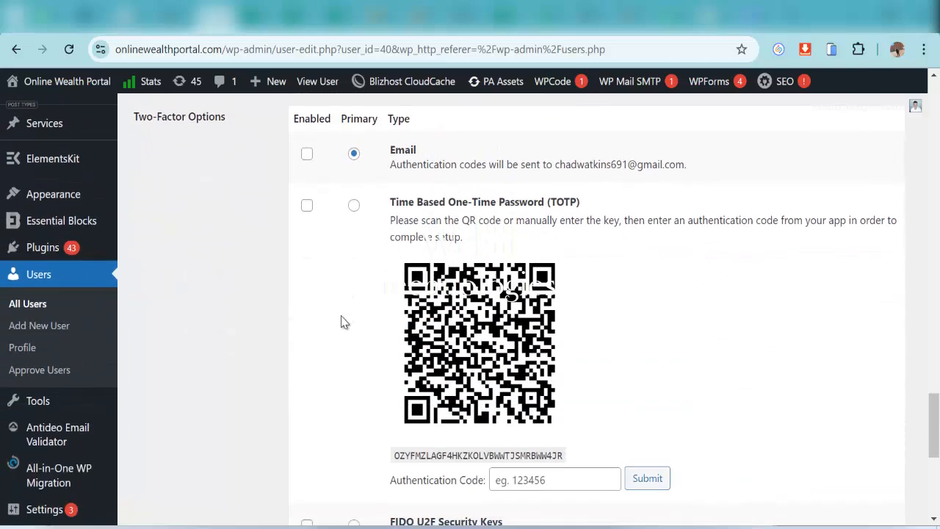
{"action": "left_click", "coordinate": [176, 446]}
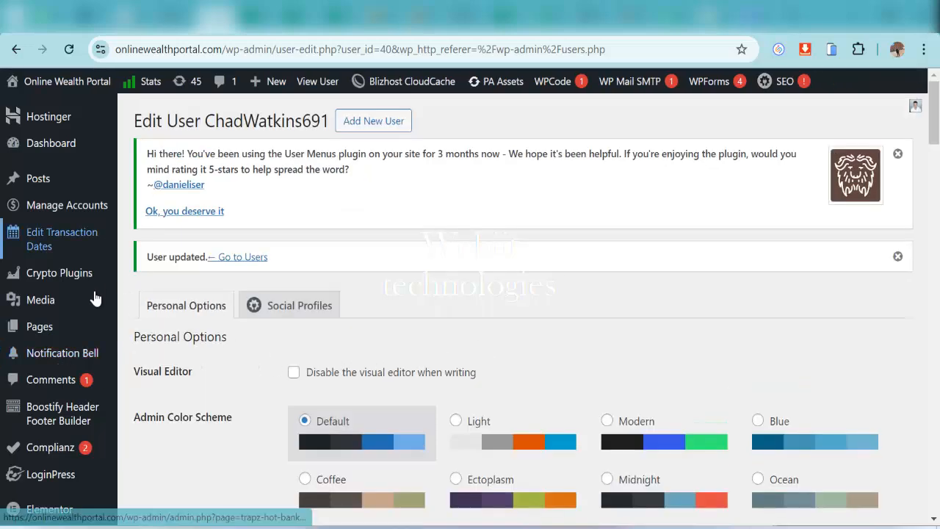
Scroll back to the top of the reloaded Edit User page to see 'User updated.'
{"action": "scroll", "coordinate": [94, 352], "scroll_direction": "down", "scroll_amount": 3}
{"action": "mouse_move", "coordinate": [81, 462]}
{"action": "scroll", "coordinate": [80, 461], "scroll_direction": "up", "scroll_amount": 3}
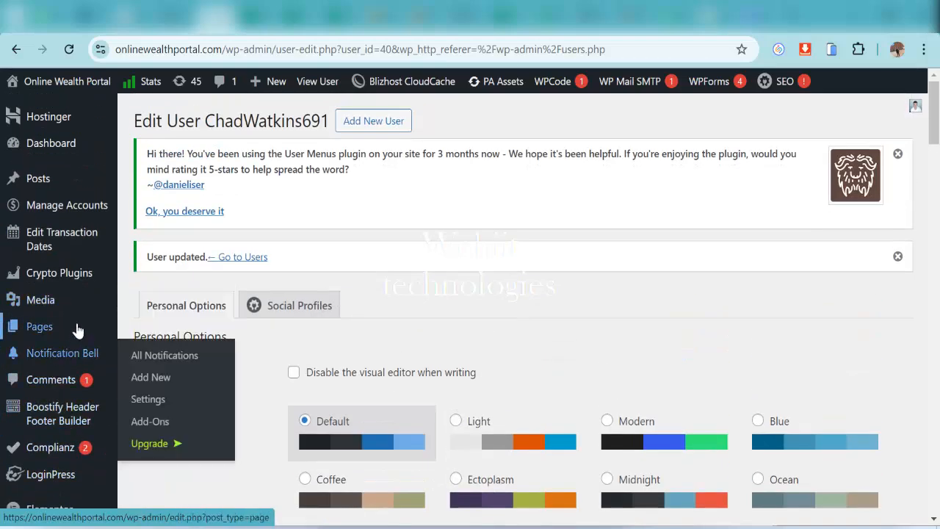
{"action": "mouse_move", "coordinate": [65, 296]}
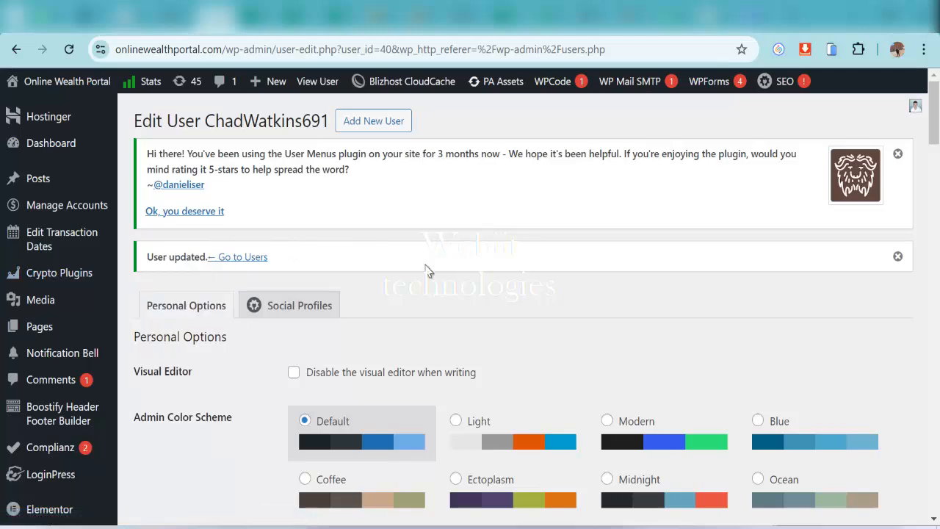